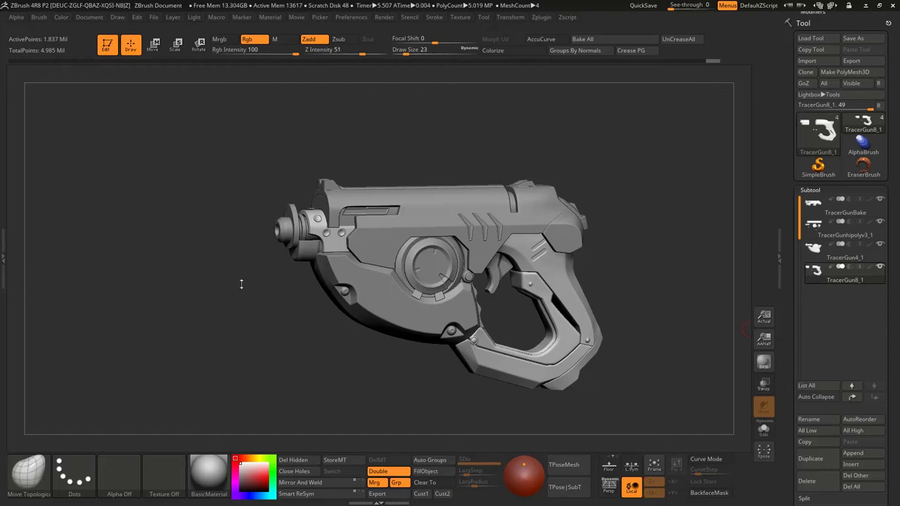
# Step: Rotate the high-poly tracer gun through side, top and three-quarter views
pyautogui.moveTo(241, 284)
pyautogui.mouseDown()
pyautogui.moveTo(220, 307)
pyautogui.moveTo(242, 310)
pyautogui.mouseUp()
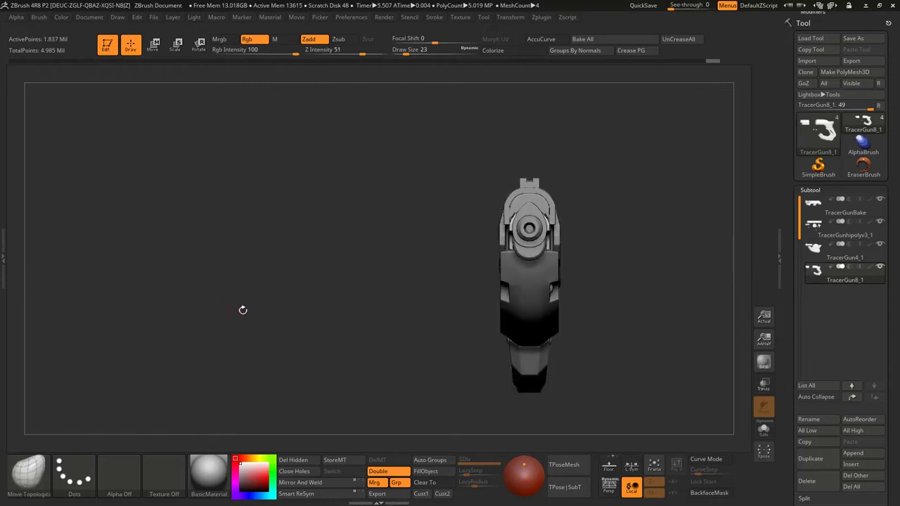
pyautogui.keyDown('shift'); pyautogui.moveTo(659, 282); pyautogui.dragTo(605, 288); pyautogui.keyUp('shift')
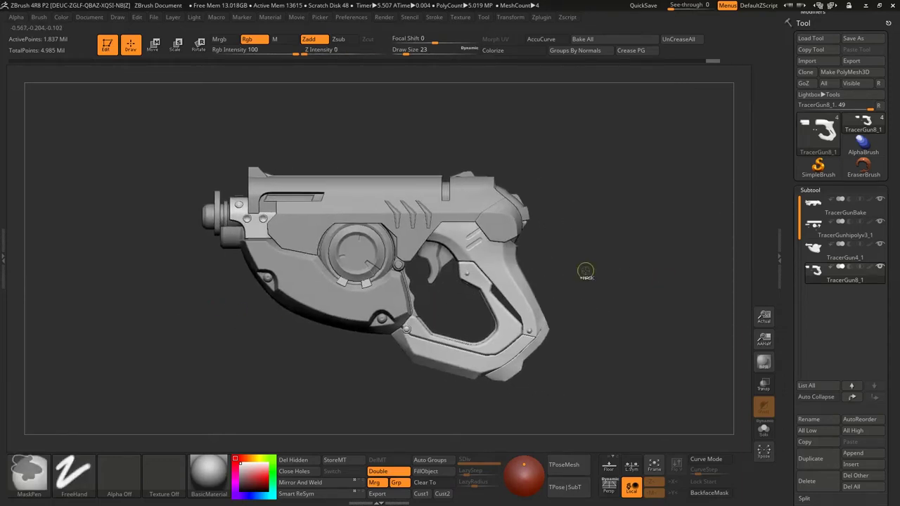
pyautogui.keyDown('ctrl'); pyautogui.moveTo(583, 267); pyautogui.dragTo(609, 280, button='right'); pyautogui.keyUp('ctrl')
pyautogui.moveTo(609, 282)
pyautogui.mouseDown()
pyautogui.moveTo(583, 286)
pyautogui.moveTo(644, 285)
pyautogui.moveTo(626, 293)
pyautogui.mouseUp()
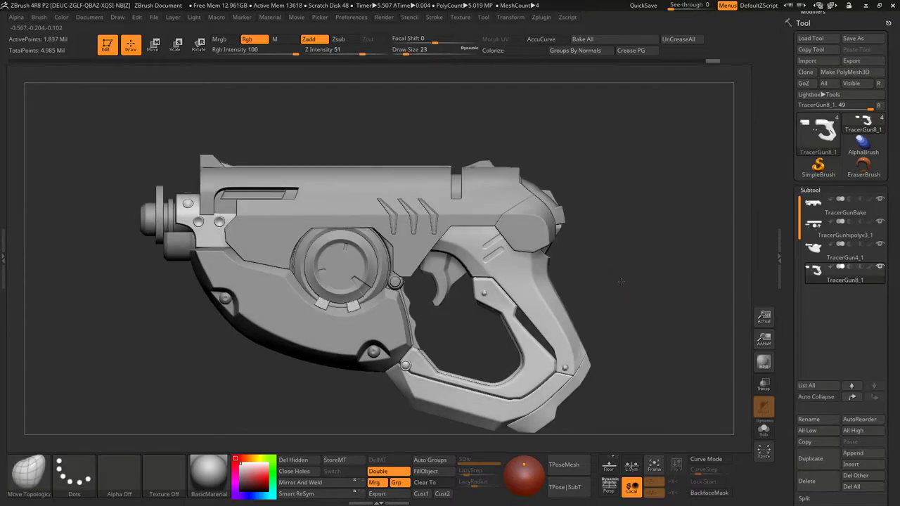
pyautogui.keyDown('ctrl'); pyautogui.moveTo(627, 293); pyautogui.dragTo(623, 276, button='right'); pyautogui.keyUp('ctrl')
pyautogui.moveTo(622, 276); pyautogui.dragTo(560, 299)
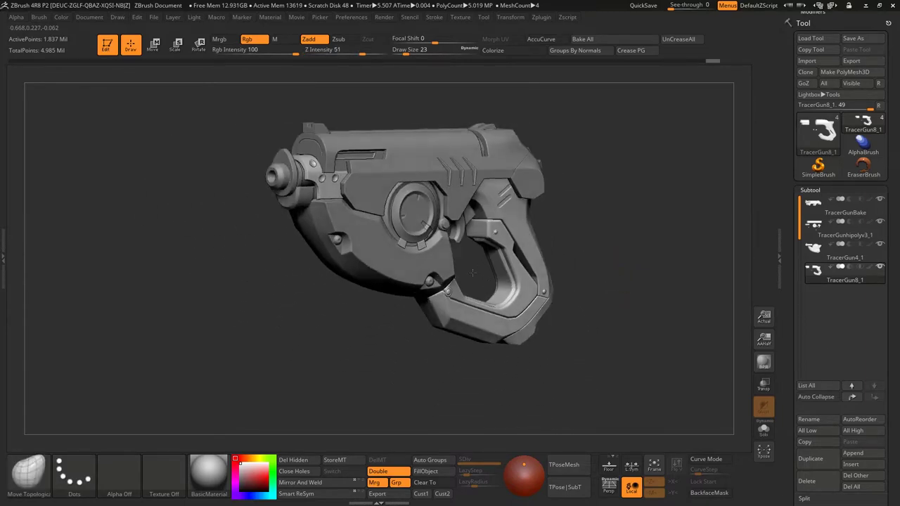
# Step: Inspect the grip, trigger and both full side views, then bring up the open-window list
pyautogui.moveTo(602, 278); pyautogui.dragTo(500, 279)
pyautogui.moveTo(368, 257)
pyautogui.mouseDown()
pyautogui.moveTo(454, 259)
pyautogui.moveTo(208, 224)
pyautogui.moveTo(308, 217)
pyautogui.moveTo(325, 231)
pyautogui.moveTo(282, 229)
pyautogui.mouseUp()
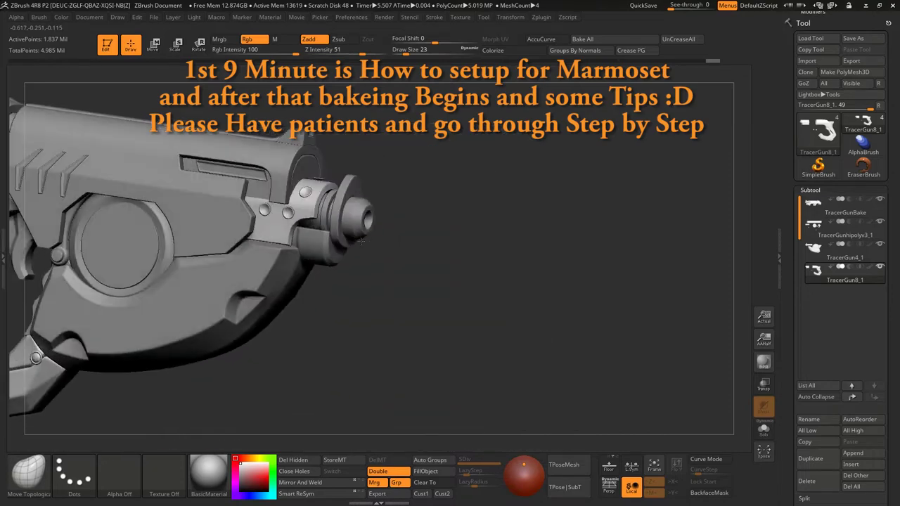
pyautogui.moveTo(490, 247)
pyautogui.mouseDown()
pyautogui.moveTo(328, 244)
pyautogui.moveTo(405, 244)
pyautogui.moveTo(462, 200)
pyautogui.mouseUp()
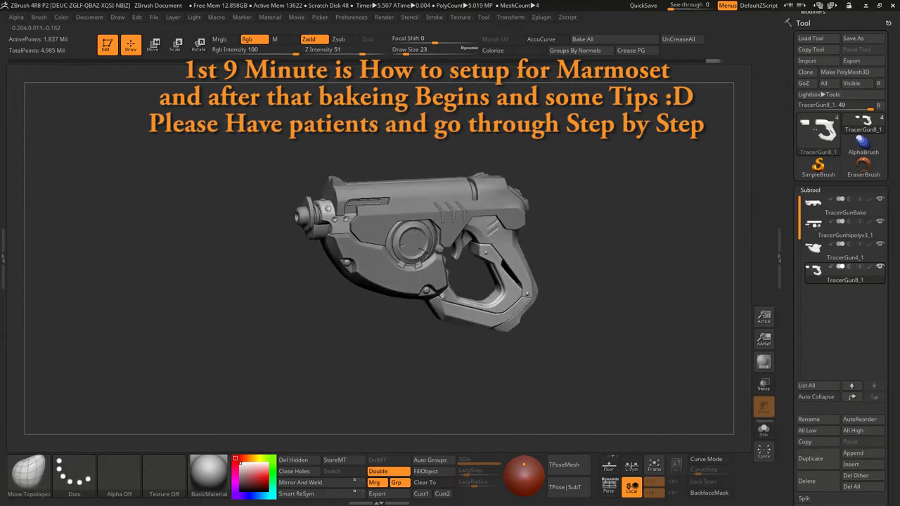
pyautogui.hotkey('alt', 'Tab')
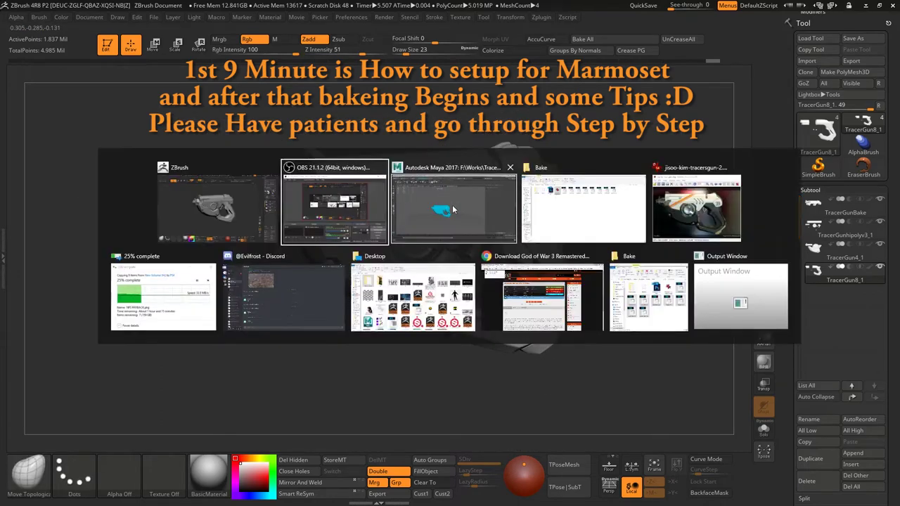
# Step: Bring Maya forward and scrub the animation to frame 29 so the low-poly pieces explode apart
pyautogui.click(452, 209)
pyautogui.moveTo(462, 218)
pyautogui.keyDown('alt'); pyautogui.mouseDown()
pyautogui.moveTo(436, 291)
pyautogui.moveTo(351, 312)
pyautogui.mouseUp(); pyautogui.keyUp('alt')
pyautogui.scroll(-3, 361, 301)
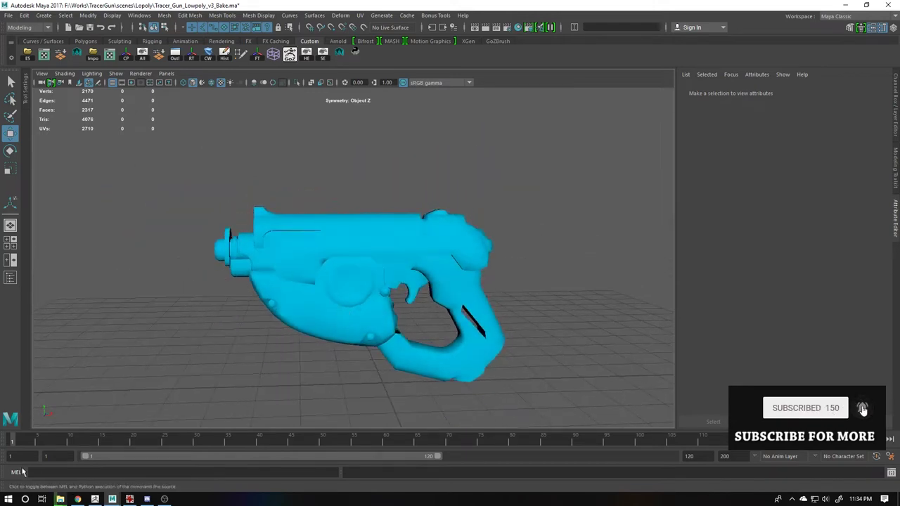
pyautogui.moveTo(22, 441)
pyautogui.mouseDown()
pyautogui.moveTo(340, 442)
pyautogui.moveTo(177, 441)
pyautogui.moveTo(190, 417)
pyautogui.mouseUp()
pyautogui.moveTo(299, 308)
pyautogui.keyDown('alt'); pyautogui.mouseDown()
pyautogui.moveTo(294, 280)
pyautogui.moveTo(396, 387)
pyautogui.mouseUp(); pyautogui.keyUp('alt')
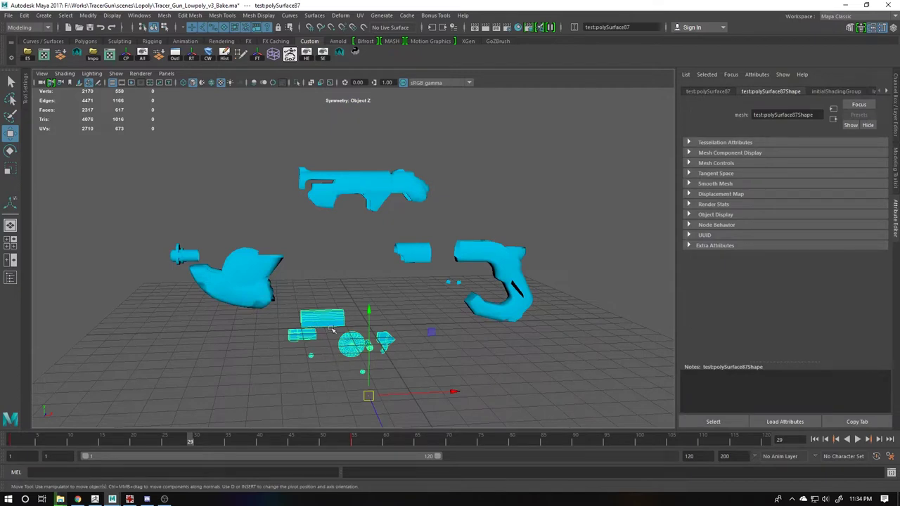
# Step: Select the left body, top barrel and right grip pieces to inspect them, then clear the selection
pyautogui.click(255, 264)
pyautogui.click(315, 196)
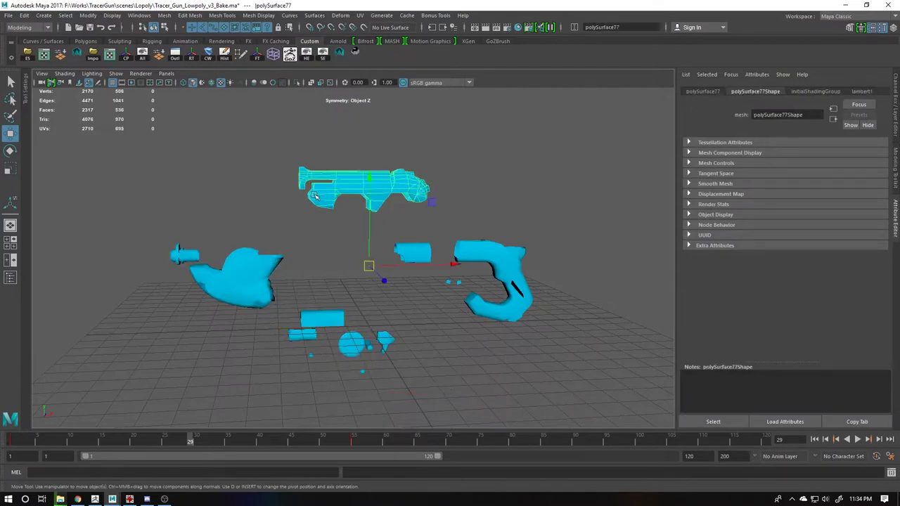
pyautogui.click(490, 265)
pyautogui.click(443, 366)
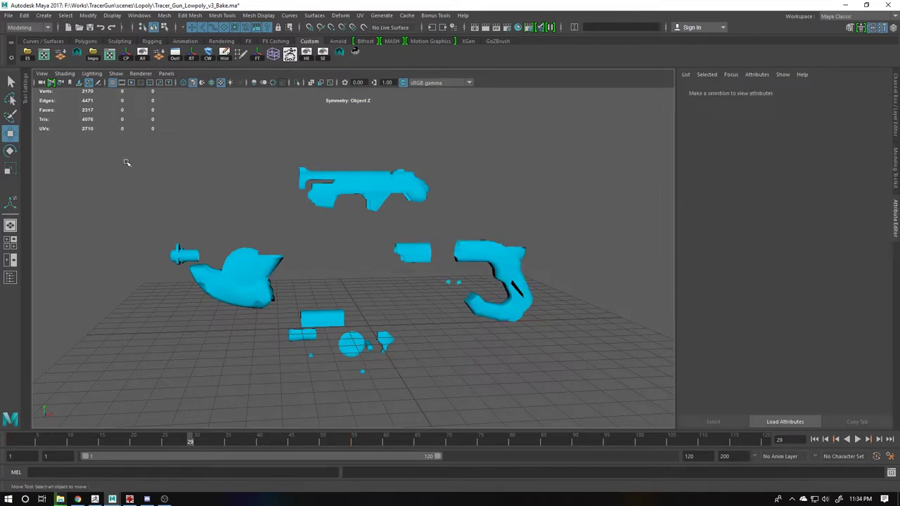
pyautogui.moveTo(80, 137); pyautogui.dragTo(251, 307)
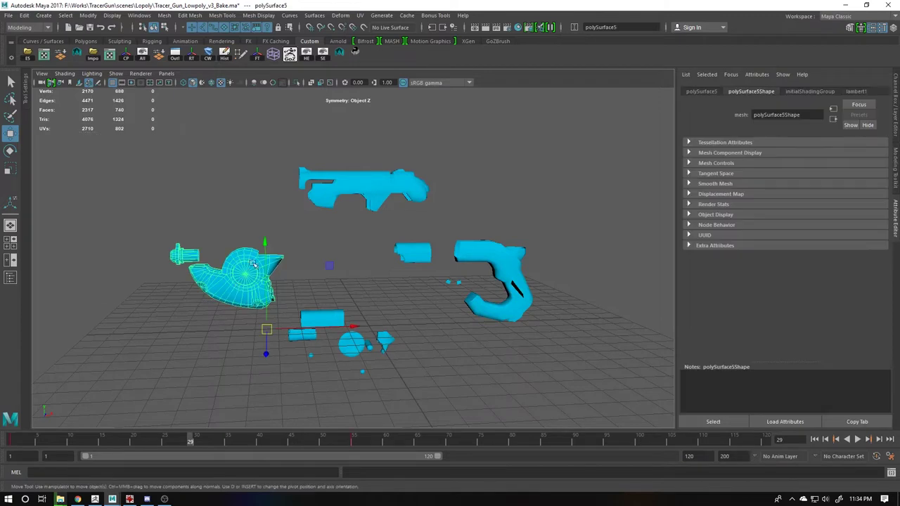
pyautogui.click(338, 192)
pyautogui.click(550, 352)
pyautogui.moveTo(599, 411); pyautogui.dragTo(96, 141)
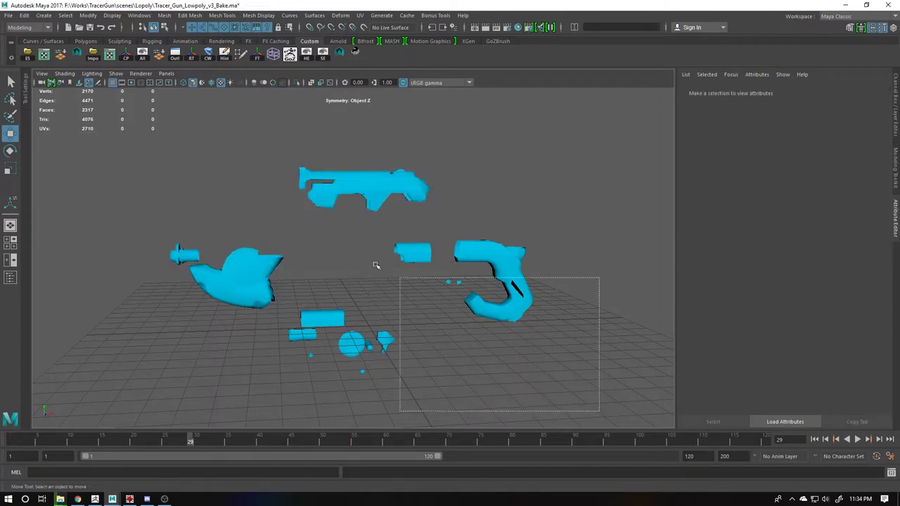
pyautogui.click(232, 156)
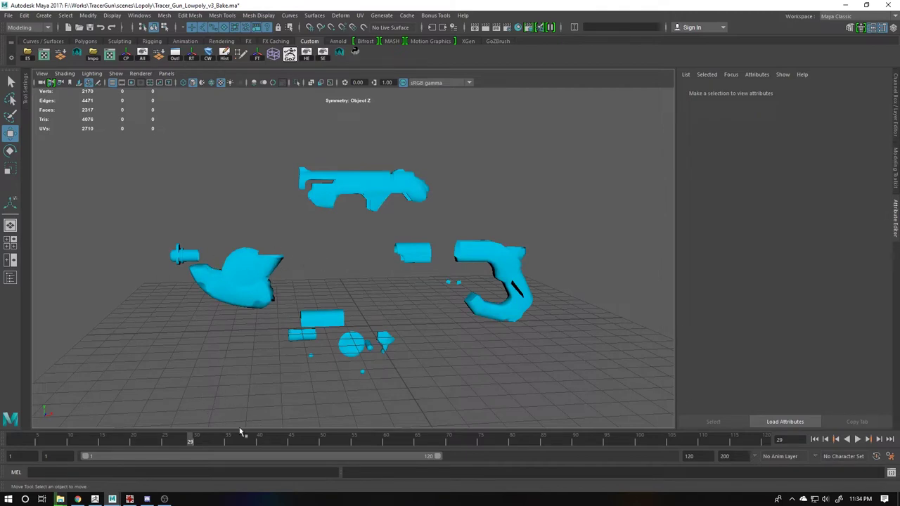
pyautogui.moveTo(242, 434); pyautogui.dragTo(12, 439)
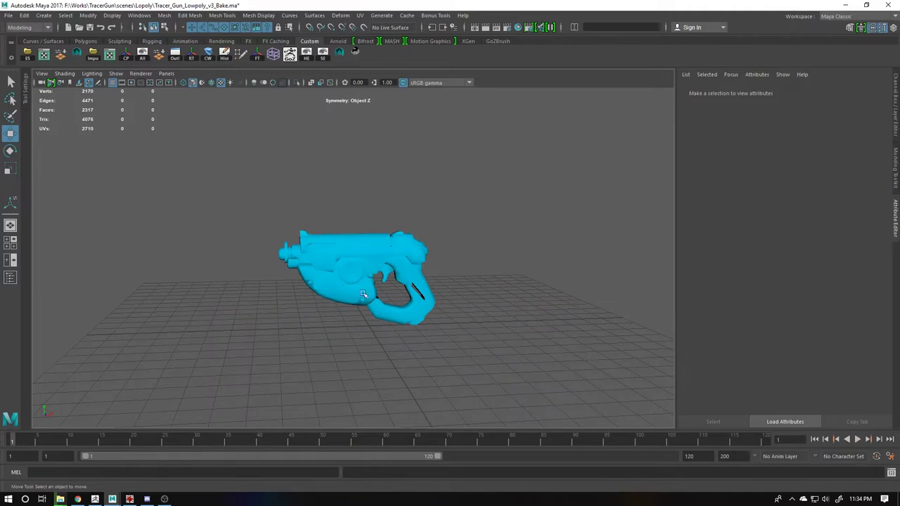
pyautogui.keyDown('alt'); pyautogui.moveTo(363, 294); pyautogui.dragTo(332, 283); pyautogui.keyUp('alt')
pyautogui.scroll(5, 331, 283)
pyautogui.click(348, 349)
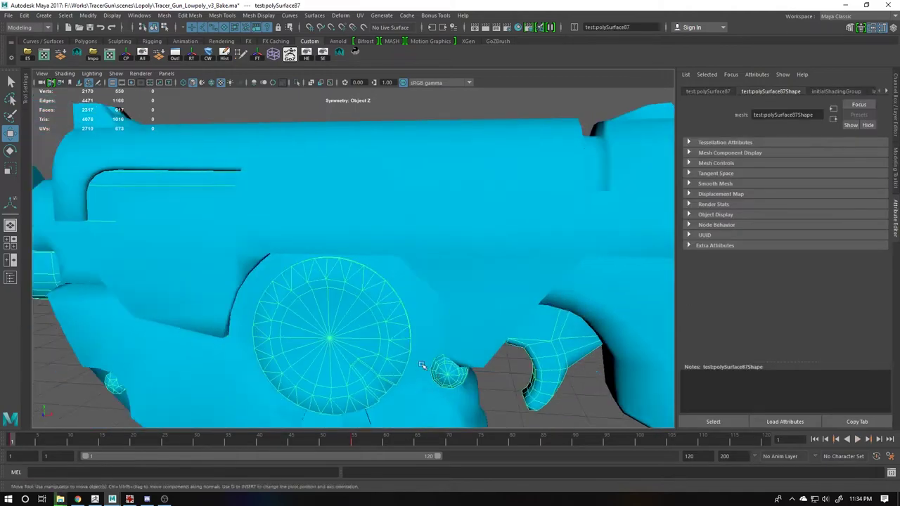
pyautogui.click(425, 308)
pyautogui.moveTo(428, 306)
pyautogui.keyDown('alt'); pyautogui.mouseDown()
pyautogui.moveTo(478, 294)
pyautogui.moveTo(408, 338)
pyautogui.mouseUp(); pyautogui.keyUp('alt')
pyautogui.scroll(-5, 478, 294)
pyautogui.scroll(5, 407, 338)
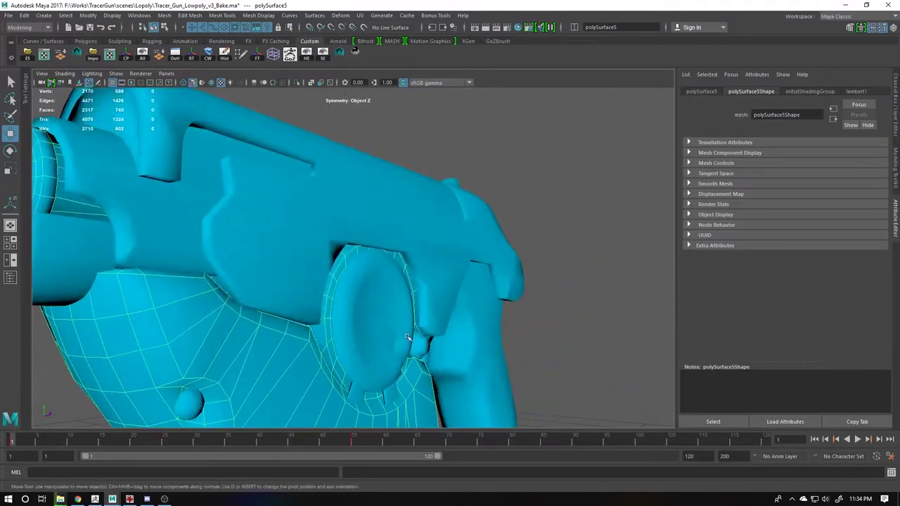
pyautogui.keyDown('alt'); pyautogui.moveTo(334, 289); pyautogui.dragTo(355, 290); pyautogui.keyUp('alt')
pyautogui.moveTo(339, 254)
pyautogui.keyDown('alt'); pyautogui.mouseDown()
pyautogui.moveTo(357, 257)
pyautogui.moveTo(335, 228)
pyautogui.moveTo(360, 222)
pyautogui.mouseUp(); pyautogui.keyUp('alt')
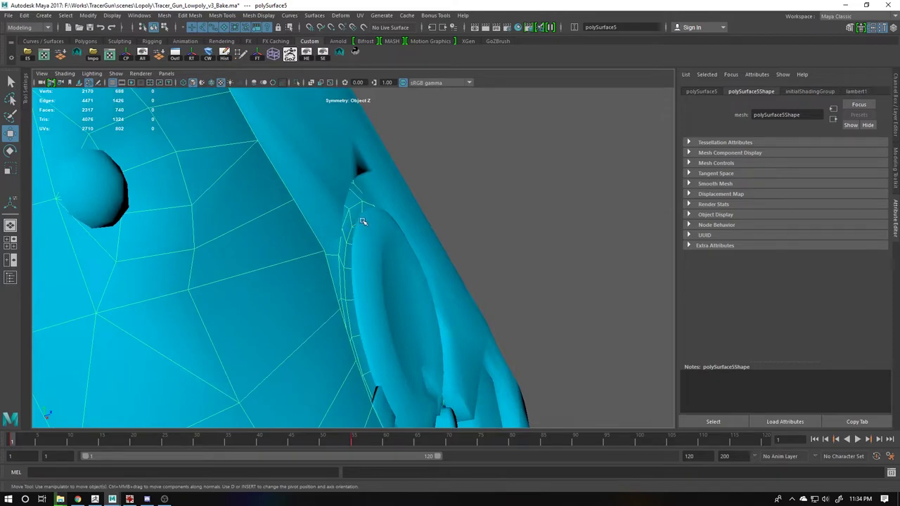
pyautogui.click(346, 217)
pyautogui.click(348, 217)
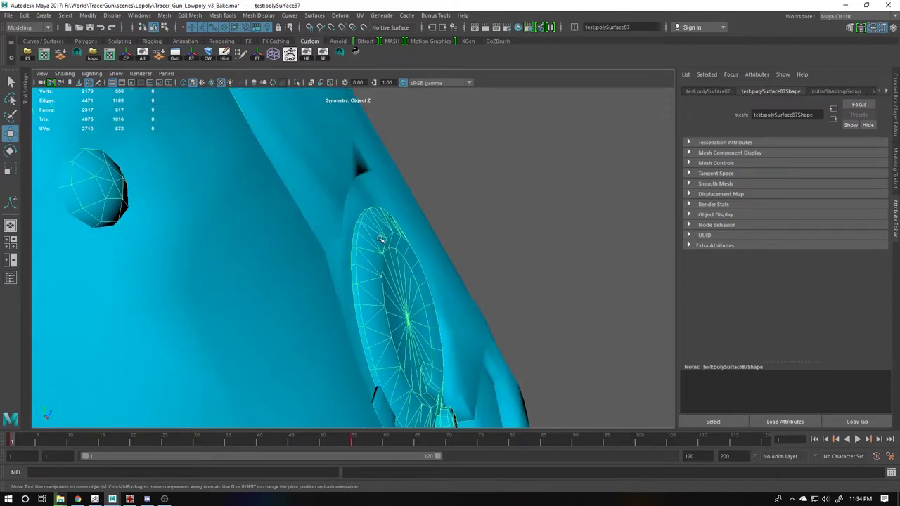
pyautogui.keyDown('alt'); pyautogui.moveTo(348, 217); pyautogui.dragTo(313, 266); pyautogui.keyUp('alt')
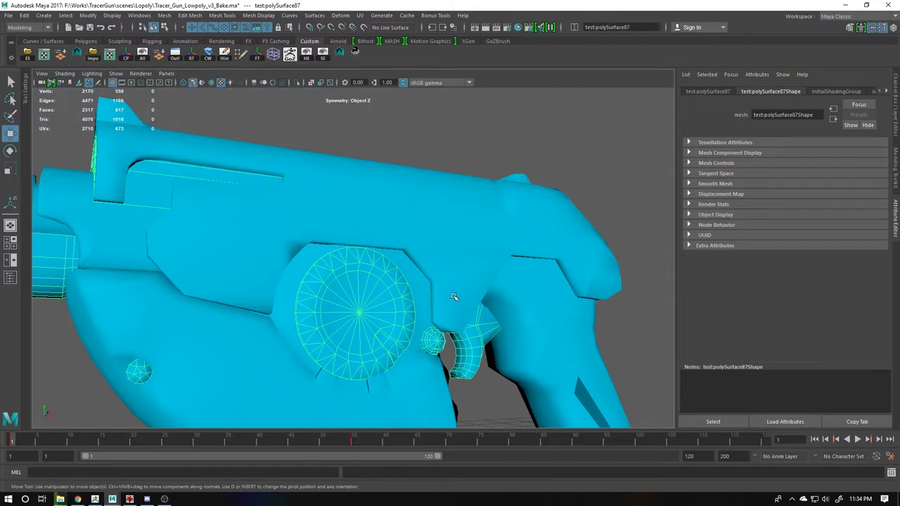
pyautogui.keyDown('alt'); pyautogui.moveTo(454, 297); pyautogui.dragTo(53, 258); pyautogui.keyUp('alt')
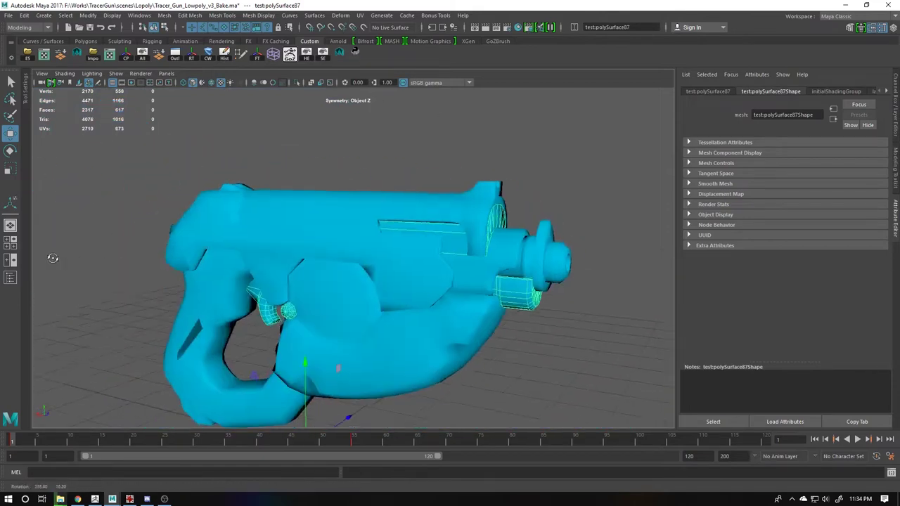
pyautogui.moveTo(53, 258)
pyautogui.keyDown('alt'); pyautogui.mouseDown()
pyautogui.moveTo(290, 259)
pyautogui.moveTo(286, 314)
pyautogui.mouseUp(); pyautogui.keyUp('alt')
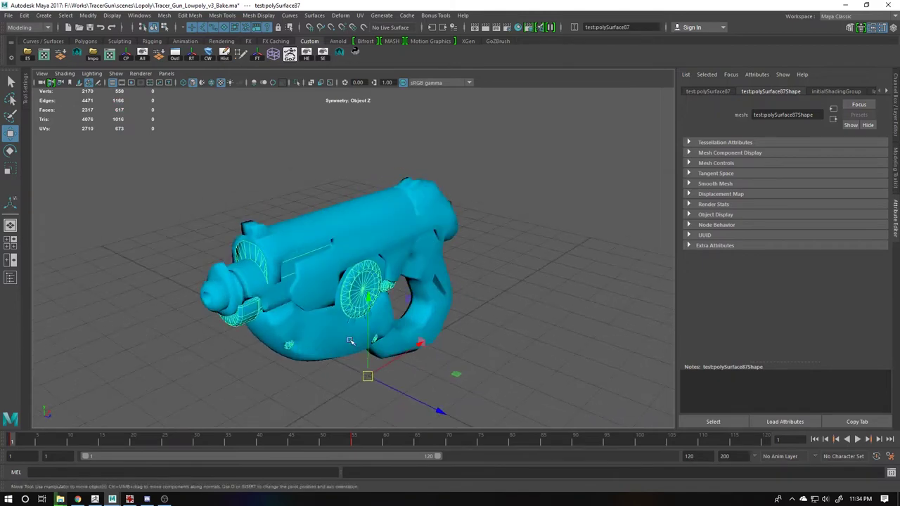
pyautogui.moveTo(351, 341)
pyautogui.keyDown('alt'); pyautogui.mouseDown()
pyautogui.moveTo(276, 346)
pyautogui.moveTo(301, 352)
pyautogui.mouseUp(); pyautogui.keyUp('alt')
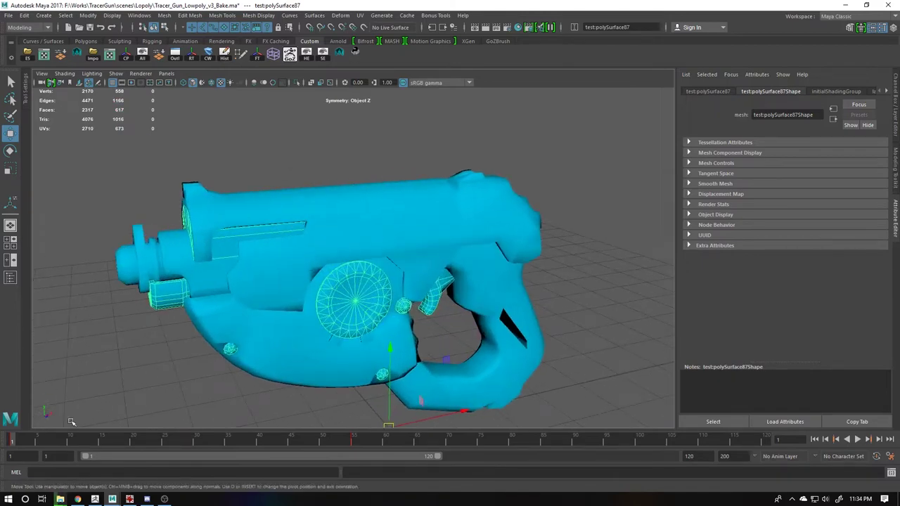
pyautogui.hotkey('alt', 'v')
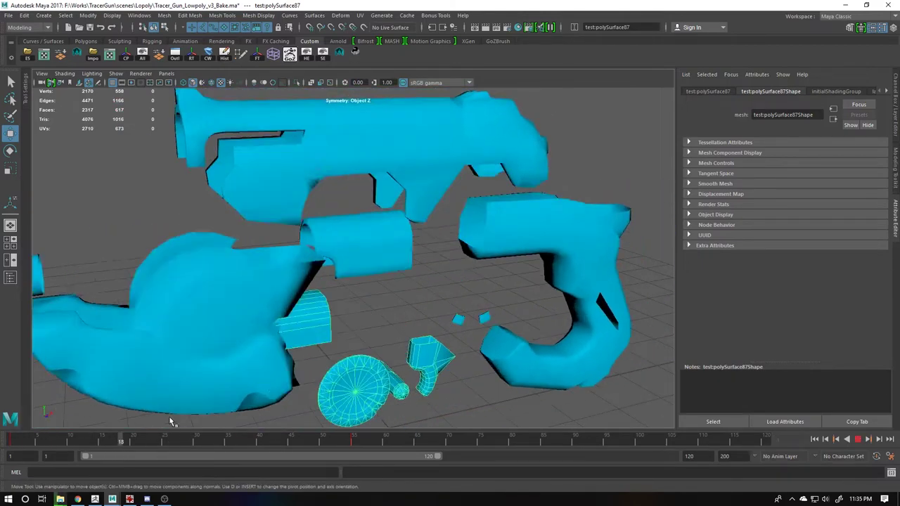
pyautogui.keyDown('alt'); pyautogui.moveTo(167, 428); pyautogui.dragTo(183, 184, button='right'); pyautogui.keyUp('alt')
pyautogui.hotkey('alt', 'v')
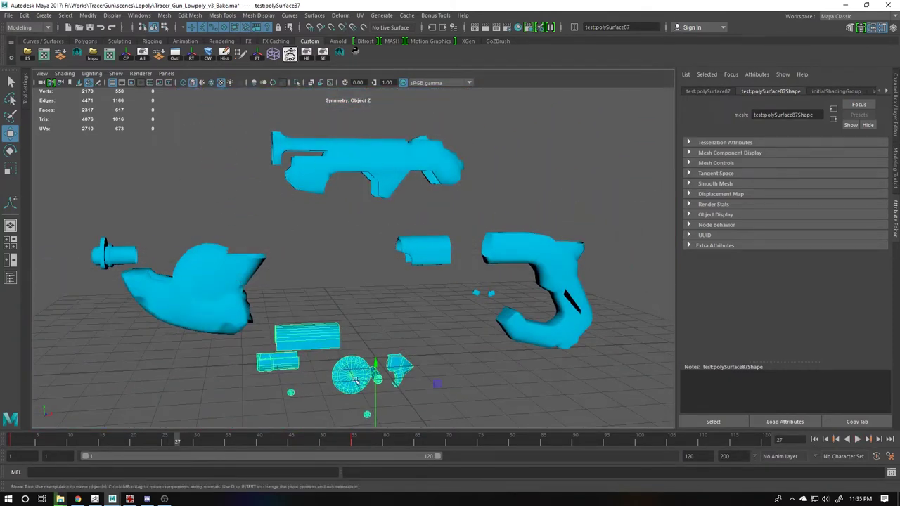
pyautogui.click(4, 443)
pyautogui.hotkey('alt', 'v')
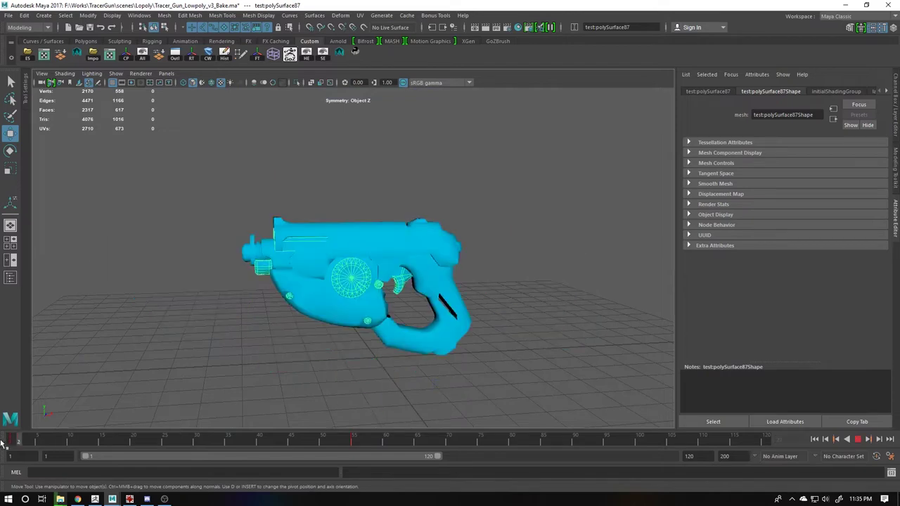
pyautogui.keyDown('alt'); pyautogui.moveTo(293, 370); pyautogui.dragTo(328, 327); pyautogui.keyUp('alt')
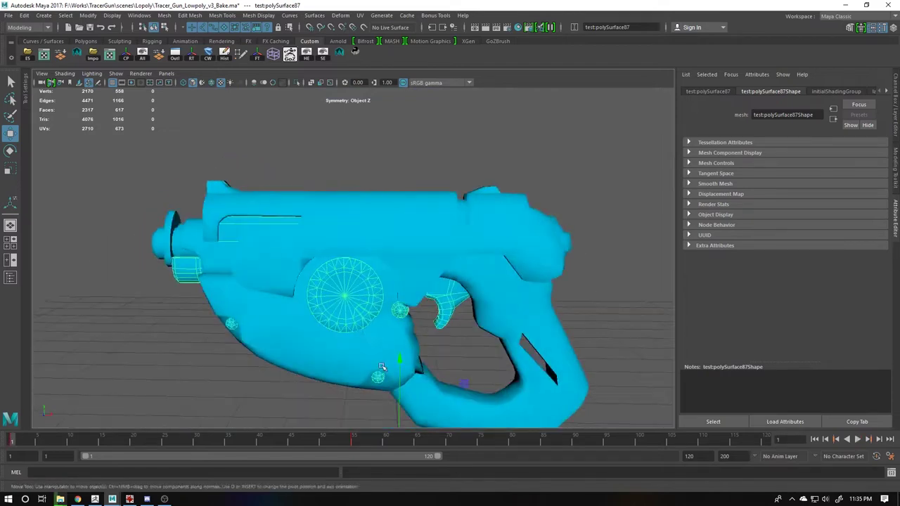
pyautogui.hotkey('alt', 'v')
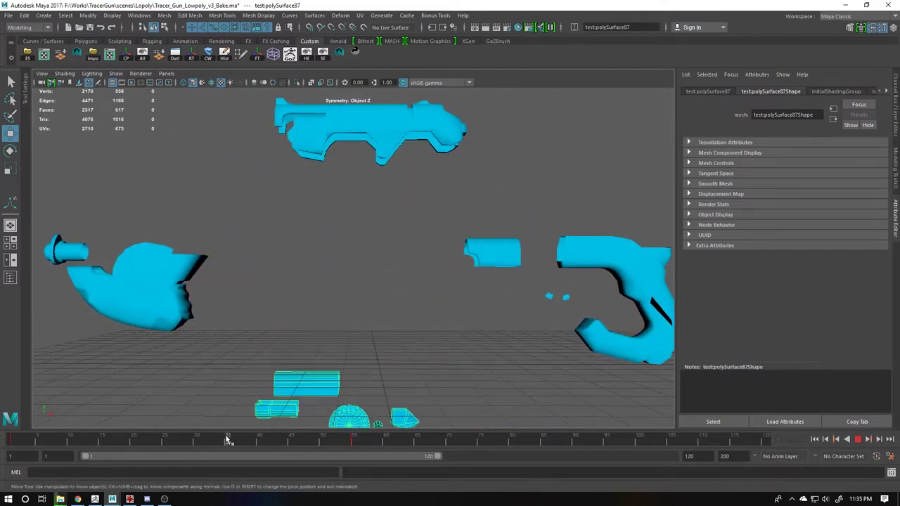
# Step: Stop the animation at frame 31 and frame the exploded grip pieces up close
pyautogui.click(205, 440)
pyautogui.moveTo(434, 306)
pyautogui.keyDown('alt'); pyautogui.mouseDown()
pyautogui.moveTo(438, 298)
pyautogui.moveTo(453, 337)
pyautogui.mouseUp(); pyautogui.keyUp('alt')
pyautogui.moveTo(257, 213)
pyautogui.keyDown('alt'); pyautogui.mouseDown()
pyautogui.moveTo(322, 251)
pyautogui.moveTo(241, 225)
pyautogui.mouseUp(); pyautogui.keyUp('alt')
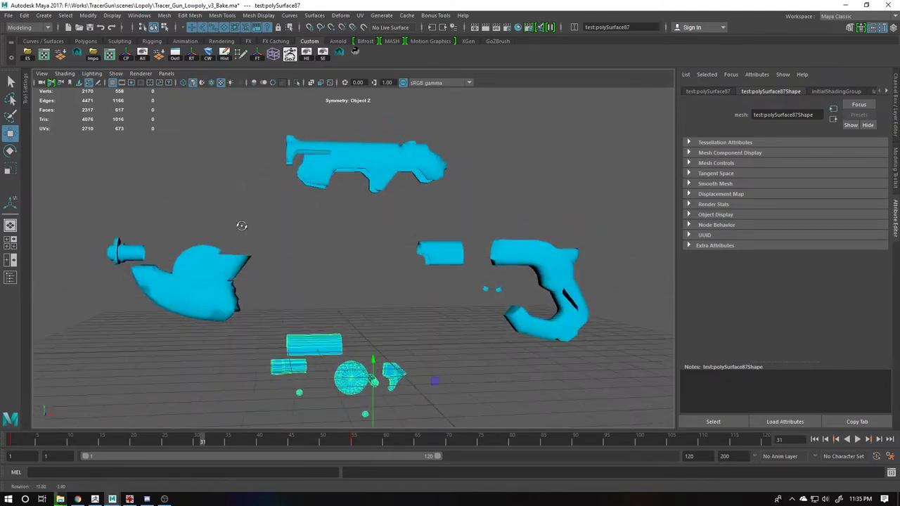
pyautogui.moveTo(242, 225)
pyautogui.keyDown('alt'); pyautogui.mouseDown(button='right')
pyautogui.moveTo(202, 255)
pyautogui.moveTo(518, 246)
pyautogui.moveTo(499, 229)
pyautogui.mouseUp(button='right'); pyautogui.keyUp('alt')
pyautogui.keyDown('alt'); pyautogui.moveTo(498, 230); pyautogui.dragTo(391, 246, button='middle'); pyautogui.keyUp('alt')
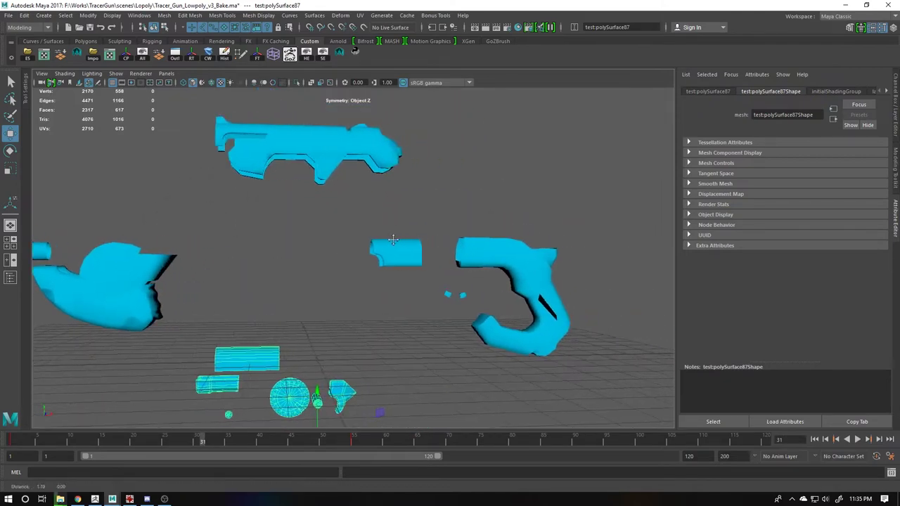
pyautogui.moveTo(392, 245)
pyautogui.keyDown('alt'); pyautogui.mouseDown(button='right')
pyautogui.moveTo(429, 267)
pyautogui.moveTo(275, 241)
pyautogui.mouseUp(button='right'); pyautogui.keyUp('alt')
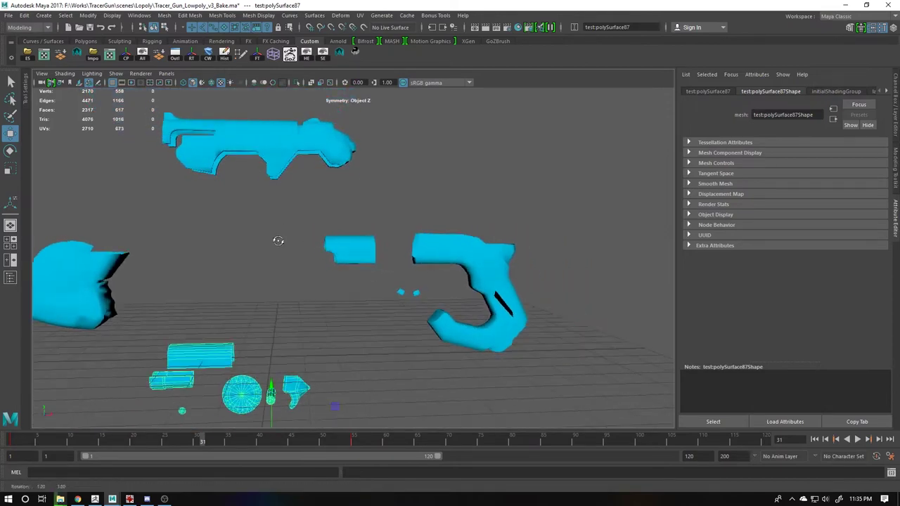
# Step: Return to frame 1 to reassemble the gun and select the upper body and drum meshes
pyautogui.moveTo(218, 439); pyautogui.dragTo(9, 438)
pyautogui.keyDown('alt'); pyautogui.moveTo(199, 292); pyautogui.dragTo(247, 286); pyautogui.keyUp('alt')
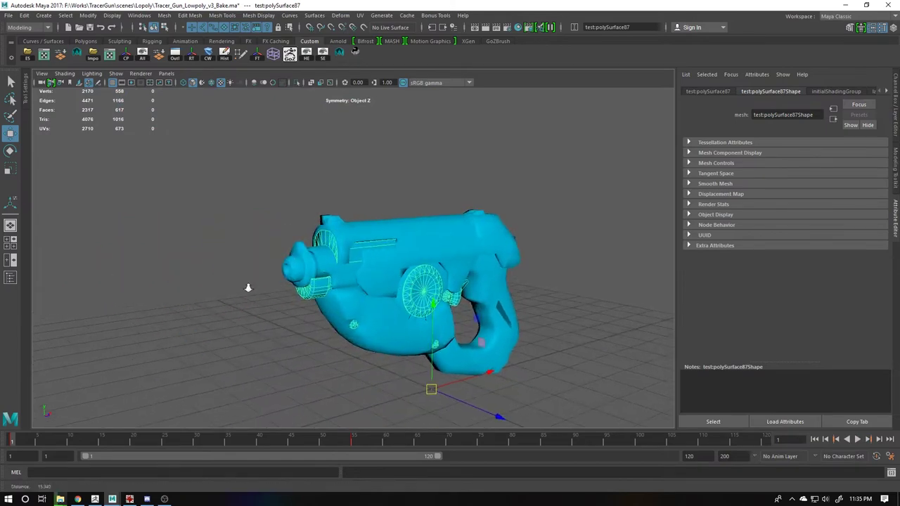
pyautogui.keyDown('alt'); pyautogui.moveTo(247, 285); pyautogui.dragTo(321, 247, button='right'); pyautogui.keyUp('alt')
pyautogui.click(312, 201)
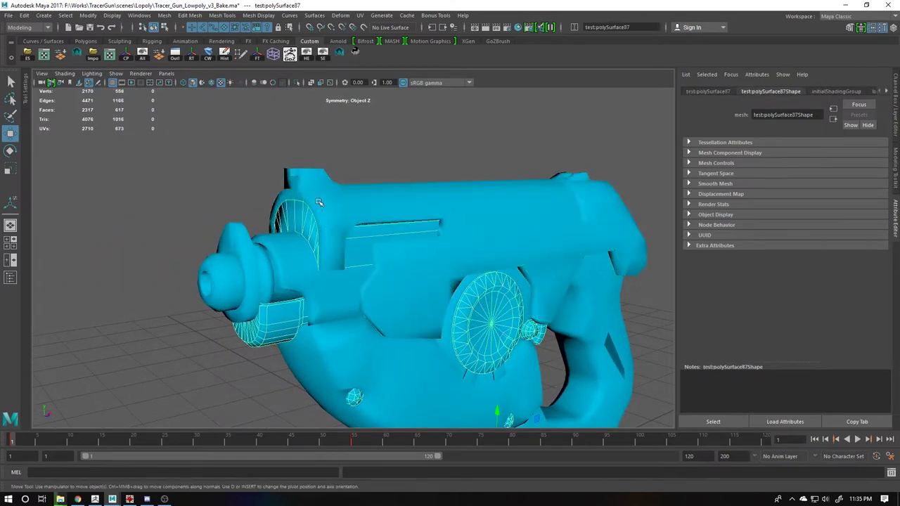
pyautogui.click(318, 202)
pyautogui.keyDown('alt'); pyautogui.moveTo(303, 238); pyautogui.dragTo(405, 226); pyautogui.keyUp('alt')
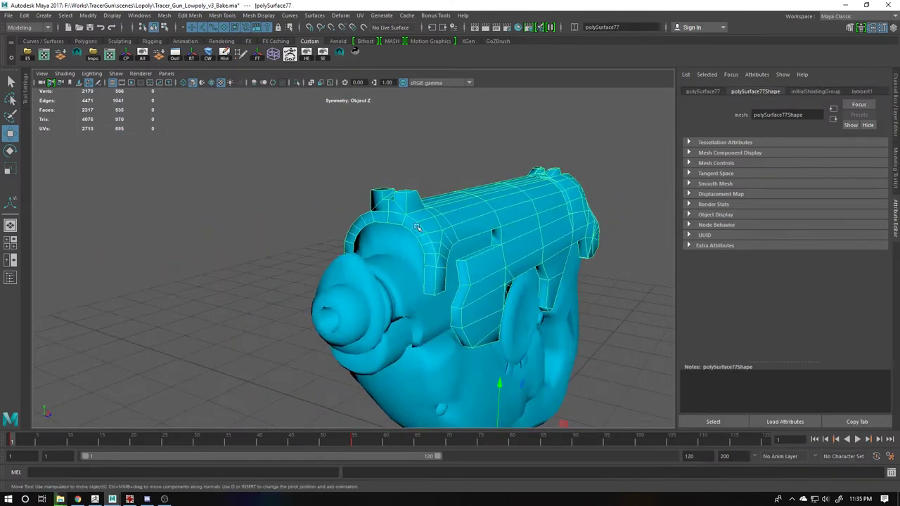
pyautogui.click(399, 239)
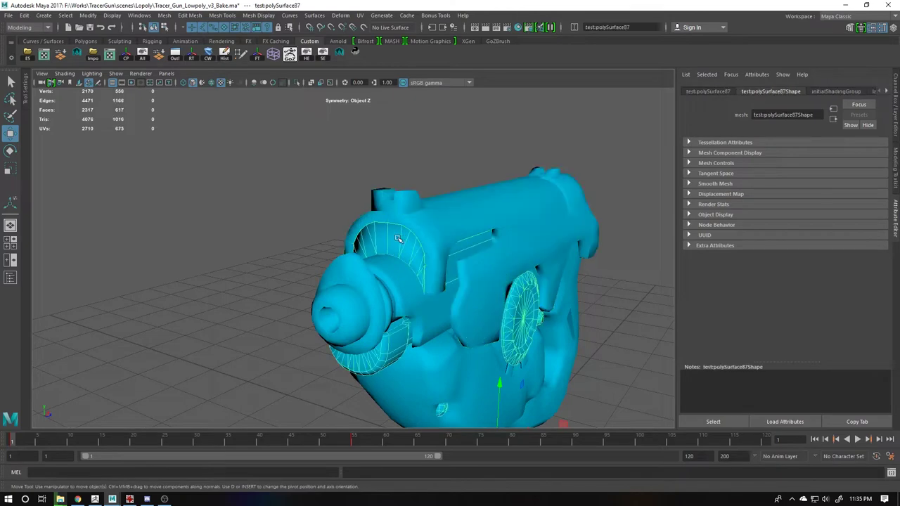
pyautogui.scroll(5, 434, 251)
pyautogui.scroll(-5, 393, 254)
pyautogui.scroll(3, 364, 257)
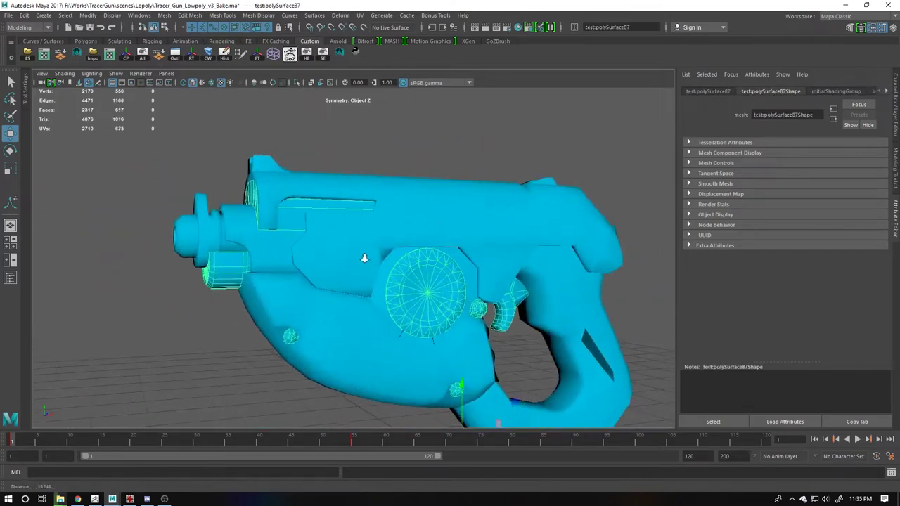
pyautogui.keyDown('alt'); pyautogui.moveTo(363, 257); pyautogui.dragTo(335, 206); pyautogui.keyUp('alt')
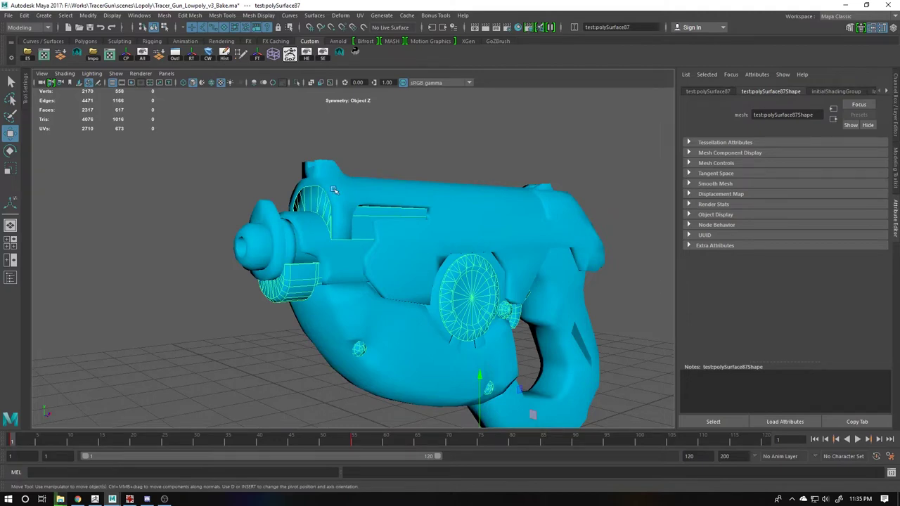
# Step: Scrub forward to explode the parts, then play the animation and stop it at frame 32
pyautogui.moveTo(360, 429); pyautogui.dragTo(140, 437)
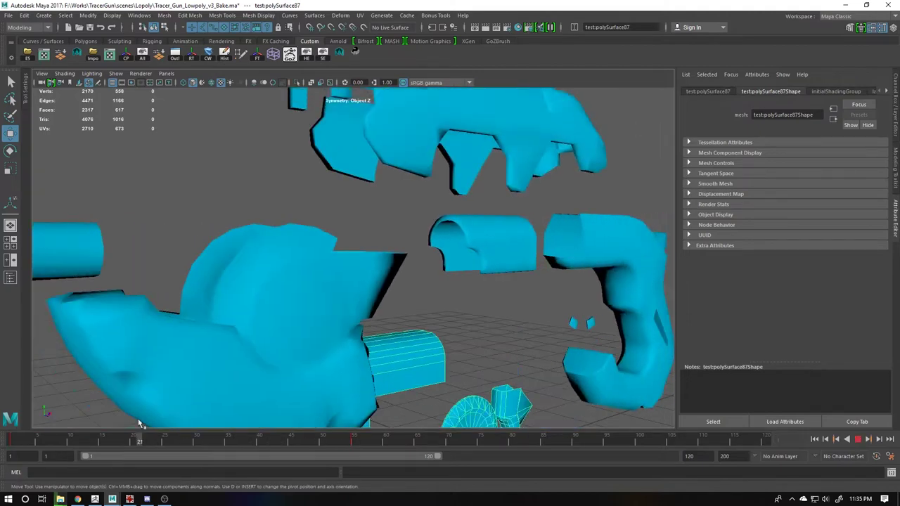
pyautogui.scroll(-4, 346, 237)
pyautogui.moveTo(346, 237)
pyautogui.keyDown('alt'); pyautogui.mouseDown()
pyautogui.moveTo(351, 211)
pyautogui.moveTo(339, 267)
pyautogui.mouseUp(); pyautogui.keyUp('alt')
pyautogui.click(352, 204)
pyautogui.hotkey('alt', 'v')
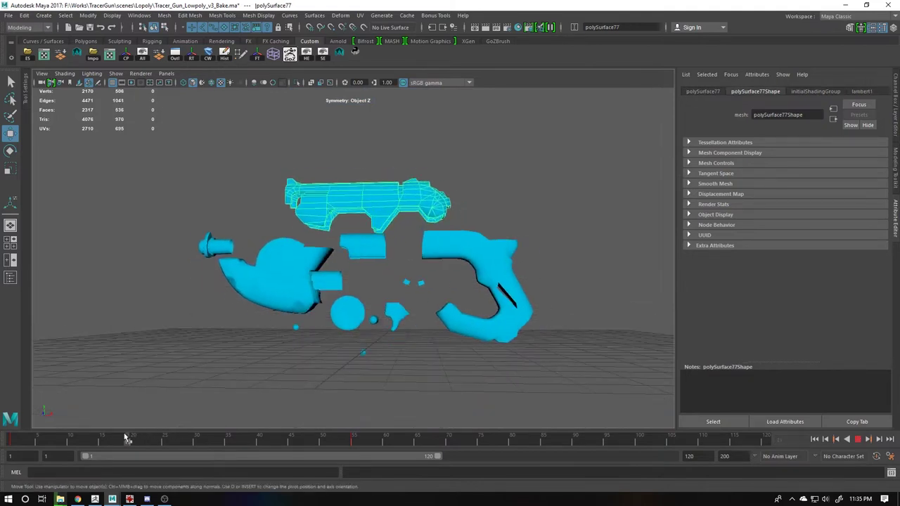
pyautogui.hotkey('alt', 'v')
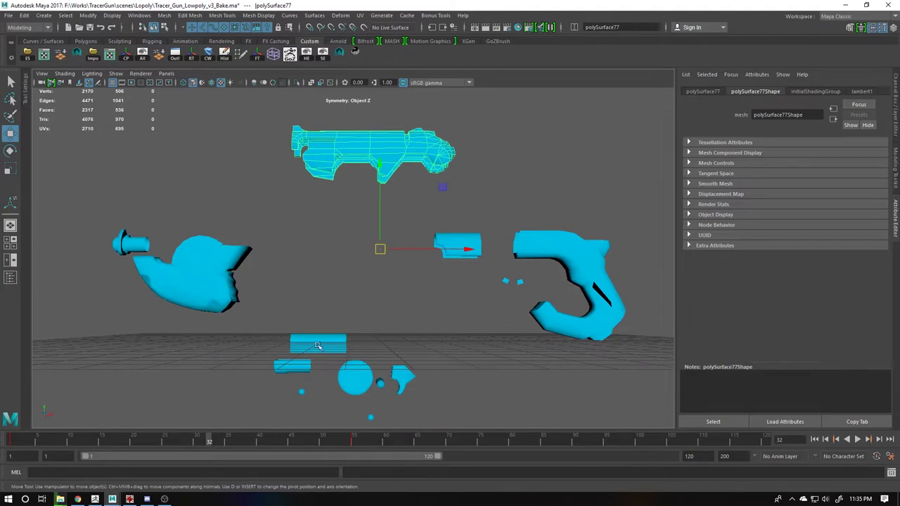
# Step: Look down on the exploded parts, clear the selection and zoom out to see them all
pyautogui.keyDown('alt'); pyautogui.moveTo(339, 364); pyautogui.dragTo(391, 340); pyautogui.keyUp('alt')
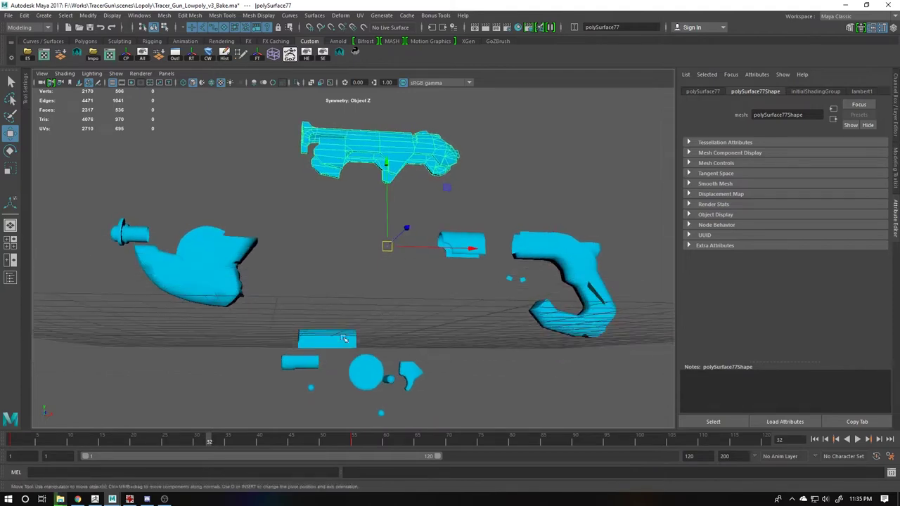
pyautogui.scroll(3, 349, 366)
pyautogui.keyDown('alt'); pyautogui.moveTo(349, 366); pyautogui.dragTo(376, 311); pyautogui.keyUp('alt')
pyautogui.keyDown('alt'); pyautogui.moveTo(143, 190); pyautogui.dragTo(168, 207); pyautogui.keyUp('alt')
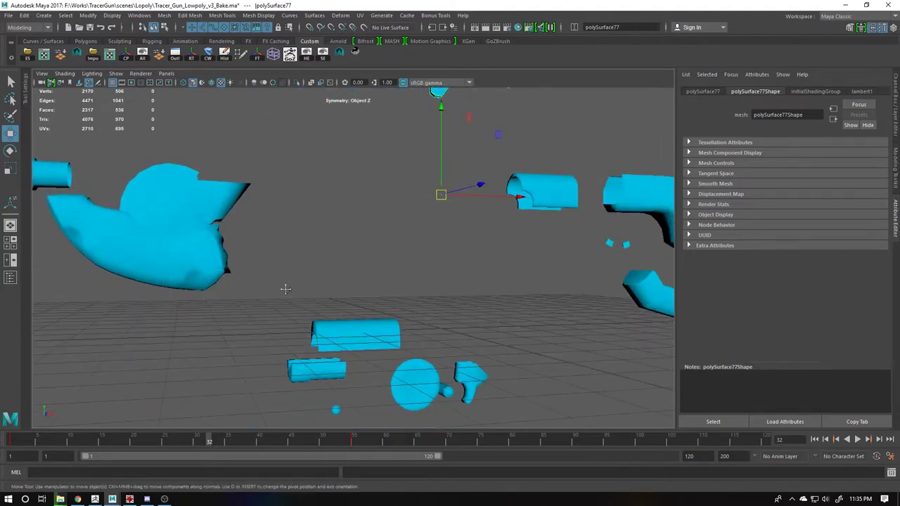
pyautogui.scroll(2, 287, 294)
pyautogui.keyDown('alt'); pyautogui.moveTo(344, 349); pyautogui.dragTo(320, 327); pyautogui.keyUp('alt')
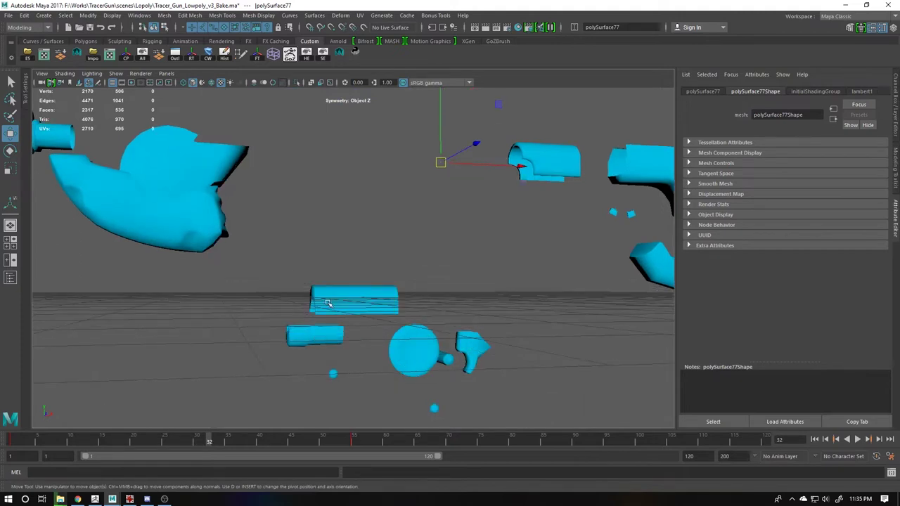
pyautogui.click(394, 323)
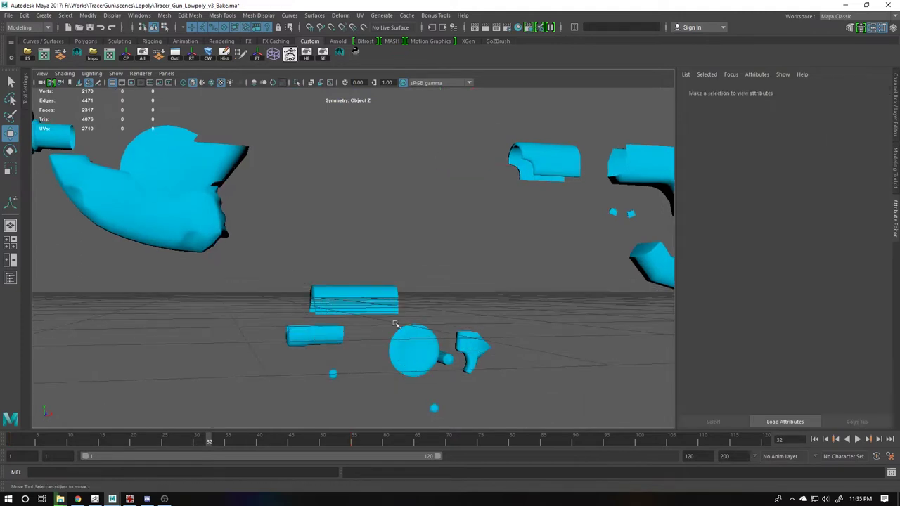
pyautogui.scroll(-2, 394, 289)
pyautogui.scroll(-3, 417, 282)
pyautogui.moveTo(418, 281)
pyautogui.keyDown('alt'); pyautogui.mouseDown()
pyautogui.moveTo(373, 314)
pyautogui.moveTo(362, 281)
pyautogui.moveTo(442, 234)
pyautogui.moveTo(512, 263)
pyautogui.mouseUp(); pyautogui.keyUp('alt')
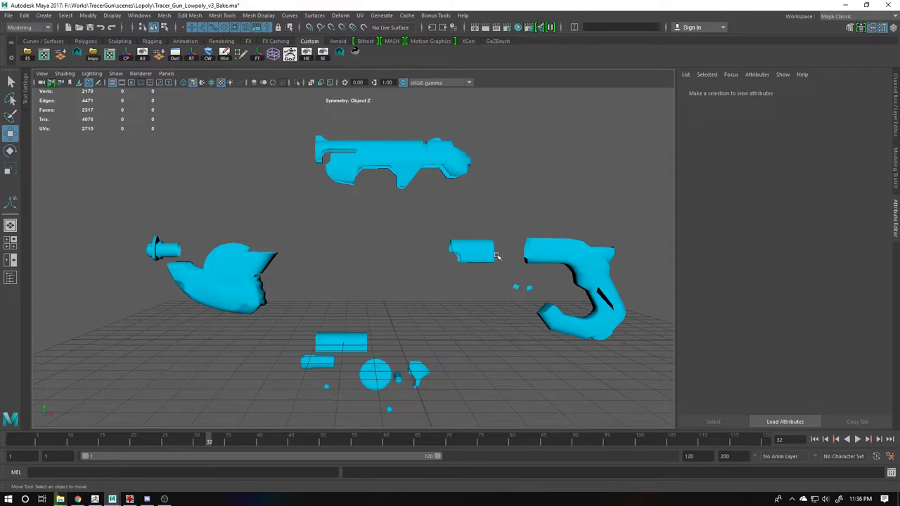
# Step: Scrub back to the assembled gun, then to frame 31 to re-explode the parts
pyautogui.moveTo(420, 250)
pyautogui.keyDown('alt'); pyautogui.mouseDown()
pyautogui.moveTo(406, 251)
pyautogui.moveTo(462, 245)
pyautogui.moveTo(420, 247)
pyautogui.moveTo(456, 253)
pyautogui.mouseUp(); pyautogui.keyUp('alt')
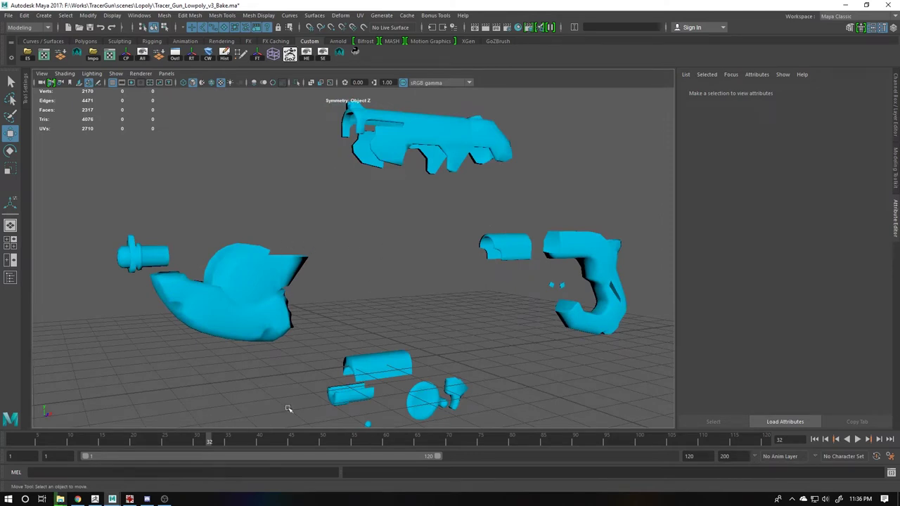
pyautogui.moveTo(287, 408)
pyautogui.keyDown('alt'); pyautogui.mouseDown()
pyautogui.moveTo(337, 299)
pyautogui.moveTo(302, 339)
pyautogui.mouseUp(); pyautogui.keyUp('alt')
pyautogui.moveTo(211, 437)
pyautogui.mouseDown()
pyautogui.moveTo(53, 436)
pyautogui.moveTo(207, 426)
pyautogui.mouseUp()
# Step: In ZBrush, explode the high-poly gun's subtools with Xpose and fit them in the canvas
pyautogui.hotkey('alt', 'Tab')
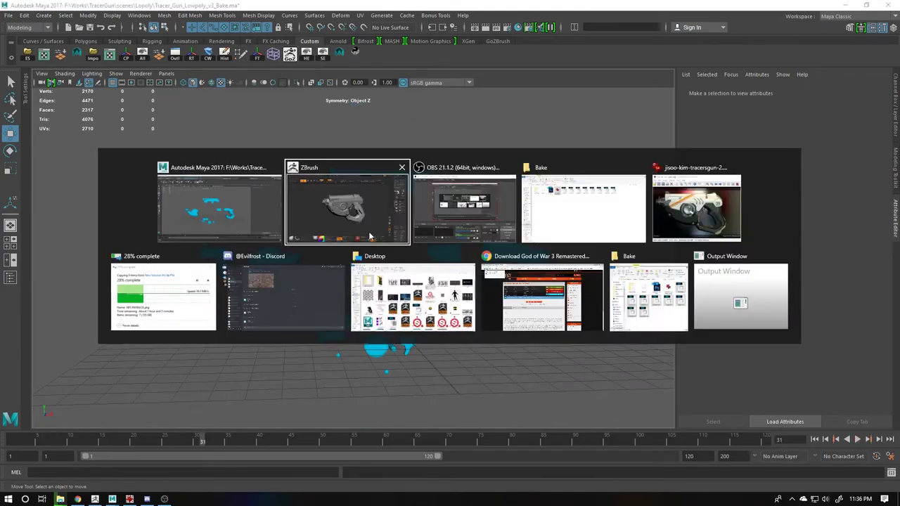
pyautogui.keyDown('shift'); pyautogui.moveTo(701, 279); pyautogui.dragTo(694, 364); pyautogui.keyUp('shift')
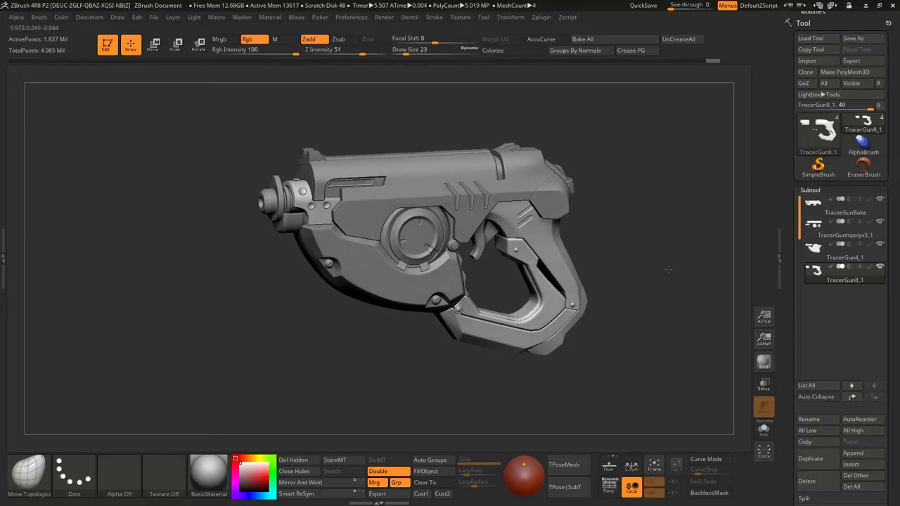
pyautogui.click(764, 450)
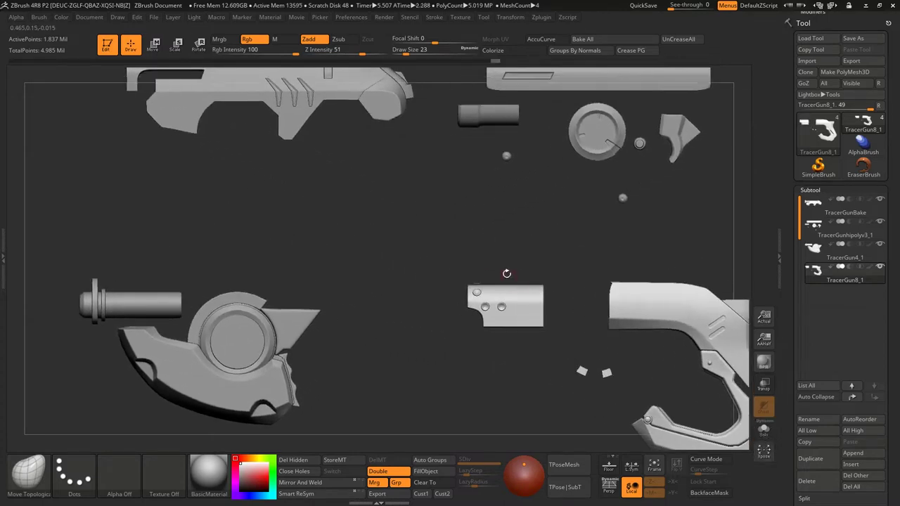
pyautogui.moveTo(502, 280)
pyautogui.keyDown('alt'); pyautogui.mouseDown(button='right')
pyautogui.moveTo(398, 296)
pyautogui.moveTo(186, 219)
pyautogui.mouseUp(button='right'); pyautogui.keyUp('alt')
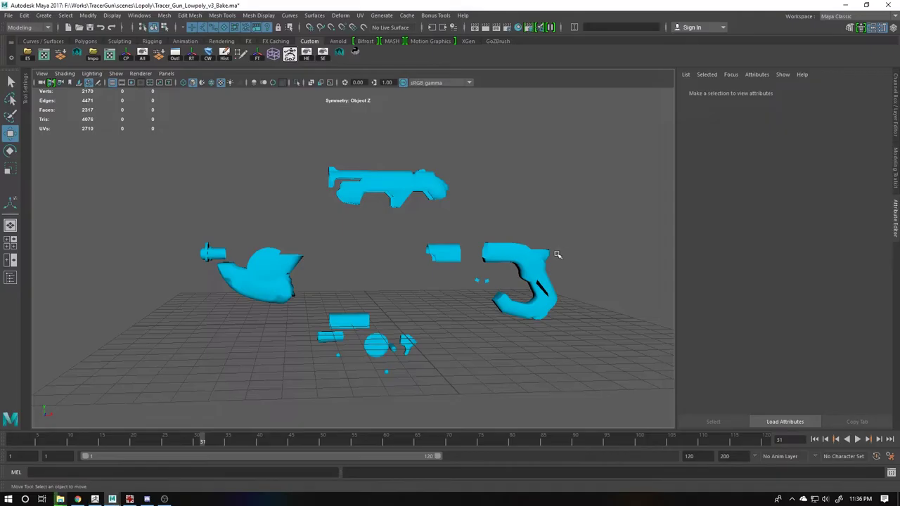
pyautogui.moveTo(557, 255)
pyautogui.keyDown('alt'); pyautogui.mouseDown()
pyautogui.moveTo(589, 261)
pyautogui.moveTo(549, 261)
pyautogui.moveTo(598, 253)
pyautogui.moveTo(591, 258)
pyautogui.mouseUp(); pyautogui.keyUp('alt')
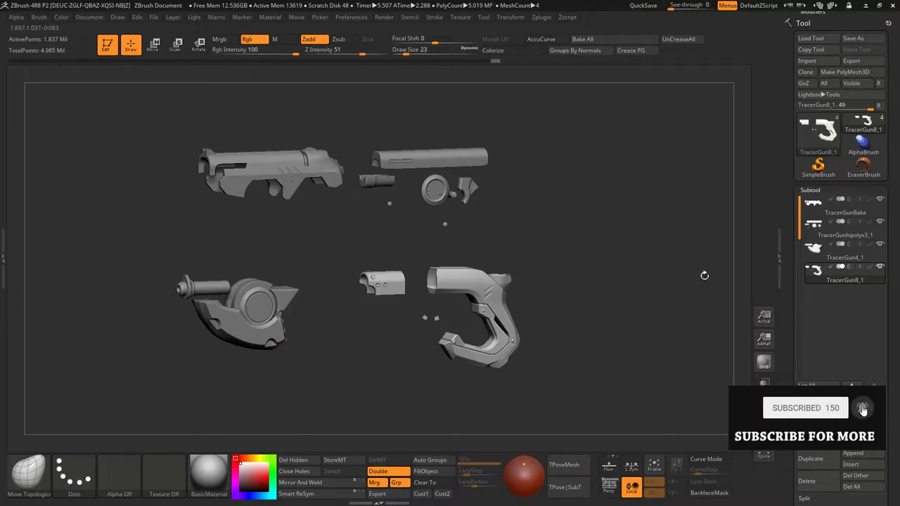
# Step: Solo the grip subtool and frame it, then show all subtools and reassemble the gun
pyautogui.click(764, 429)
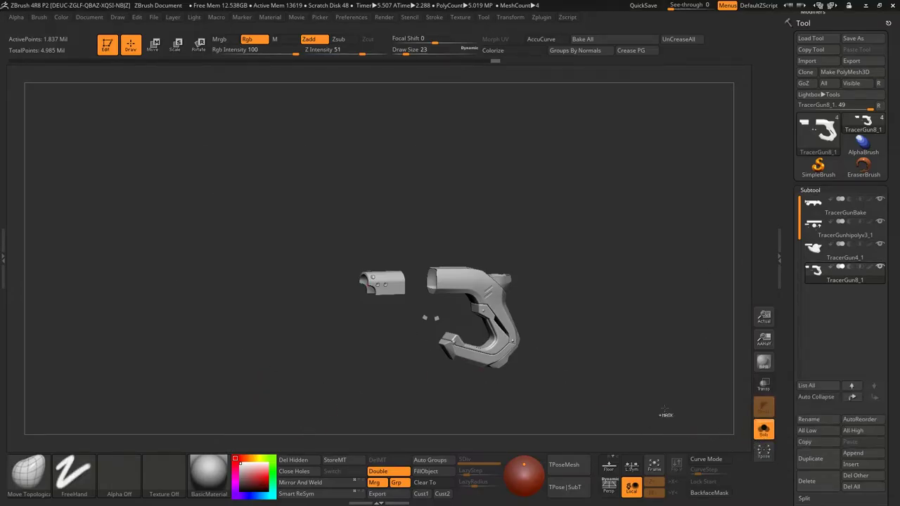
pyautogui.press('f')
pyautogui.click(764, 429)
pyautogui.click(764, 450)
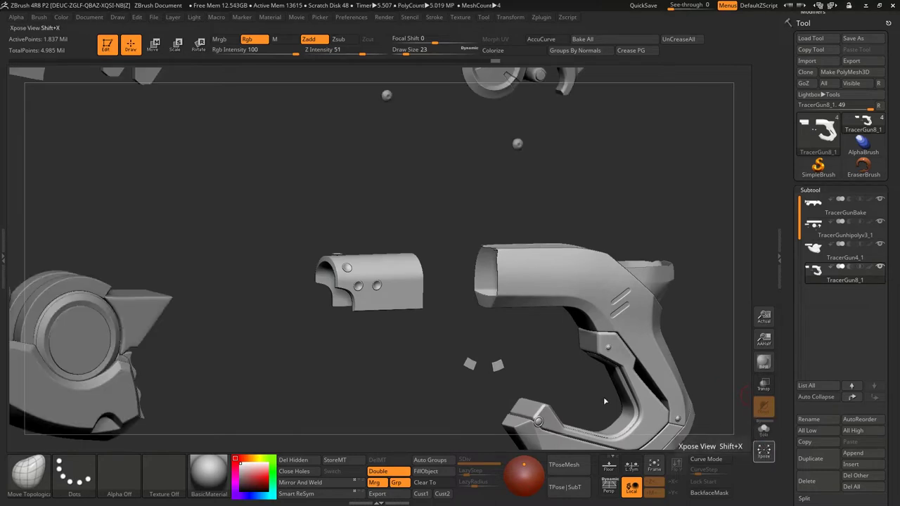
pyautogui.hotkey('shift', 'x')
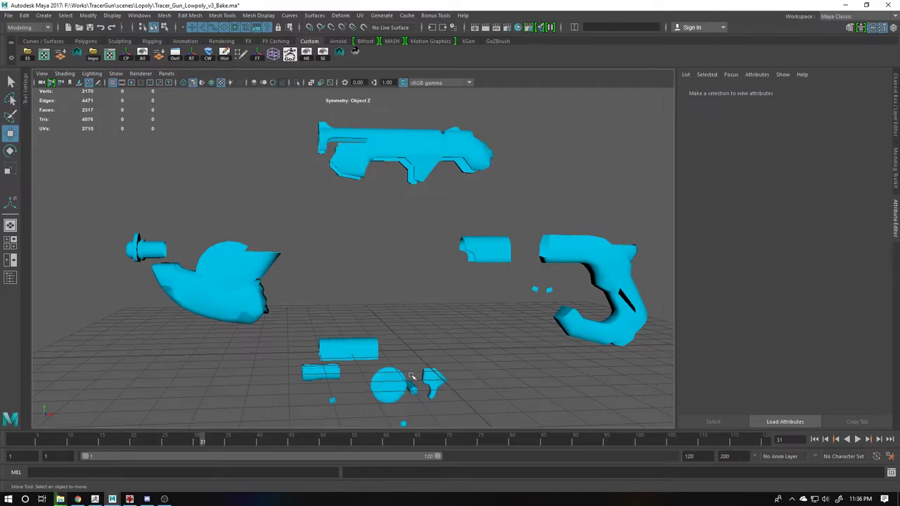
# Step: Tumble and zoom in on the low-poly grip parts from several angles, ending on a side view
pyautogui.keyDown('alt'); pyautogui.moveTo(411, 376); pyautogui.dragTo(438, 354); pyautogui.keyUp('alt')
pyautogui.scroll(5, 456, 394)
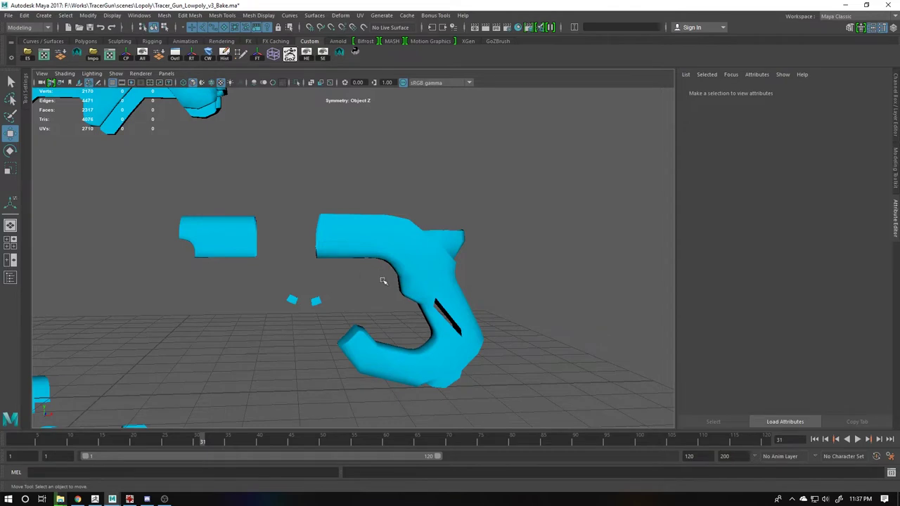
pyautogui.moveTo(382, 281)
pyautogui.keyDown('alt'); pyautogui.mouseDown()
pyautogui.moveTo(384, 301)
pyautogui.moveTo(427, 272)
pyautogui.moveTo(387, 296)
pyautogui.moveTo(321, 275)
pyautogui.mouseUp(); pyautogui.keyUp('alt')
pyautogui.keyDown('alt'); pyautogui.moveTo(322, 275); pyautogui.dragTo(376, 294, button='right'); pyautogui.keyUp('alt')
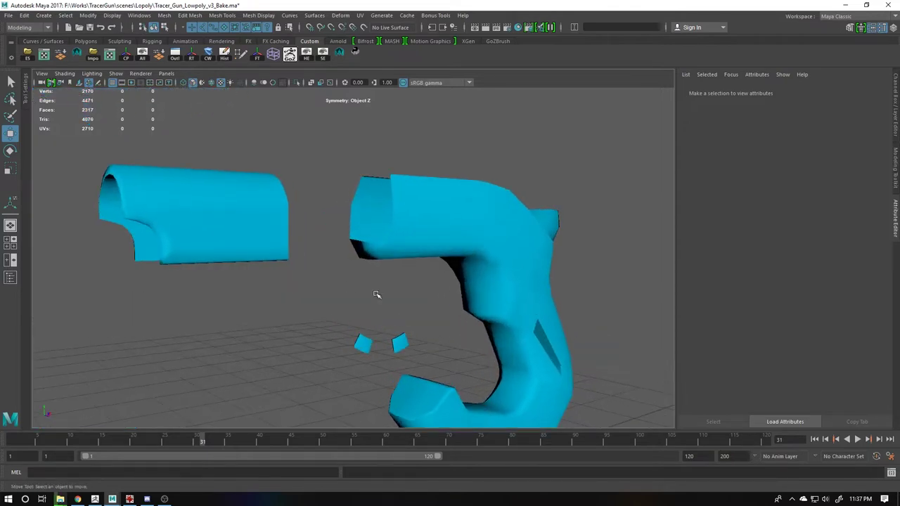
pyautogui.moveTo(376, 294)
pyautogui.keyDown('alt'); pyautogui.mouseDown()
pyautogui.moveTo(299, 298)
pyautogui.moveTo(352, 292)
pyautogui.moveTo(351, 251)
pyautogui.moveTo(392, 263)
pyautogui.moveTo(361, 249)
pyautogui.moveTo(376, 247)
pyautogui.mouseUp(); pyautogui.keyUp('alt')
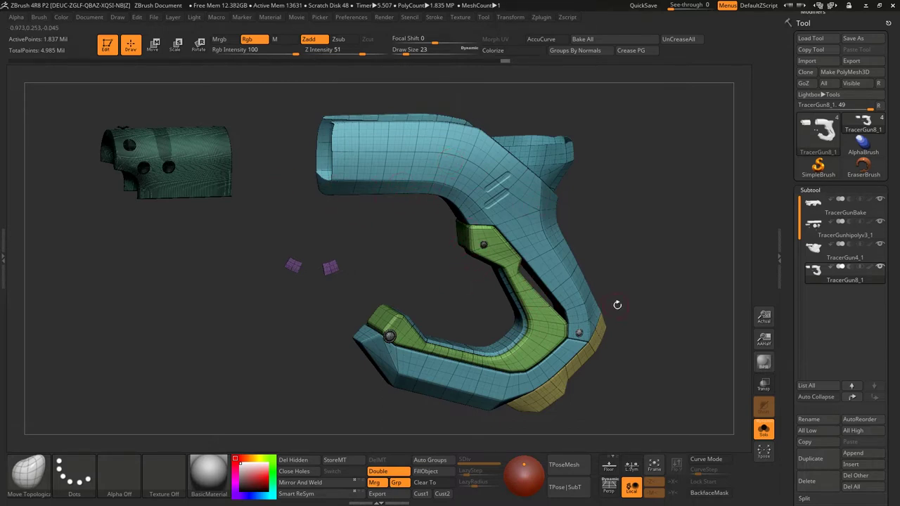
# Step: Rotate the grip model slightly and switch to the IrfanView pistol line-drawing reference
pyautogui.moveTo(618, 307); pyautogui.dragTo(617, 272)
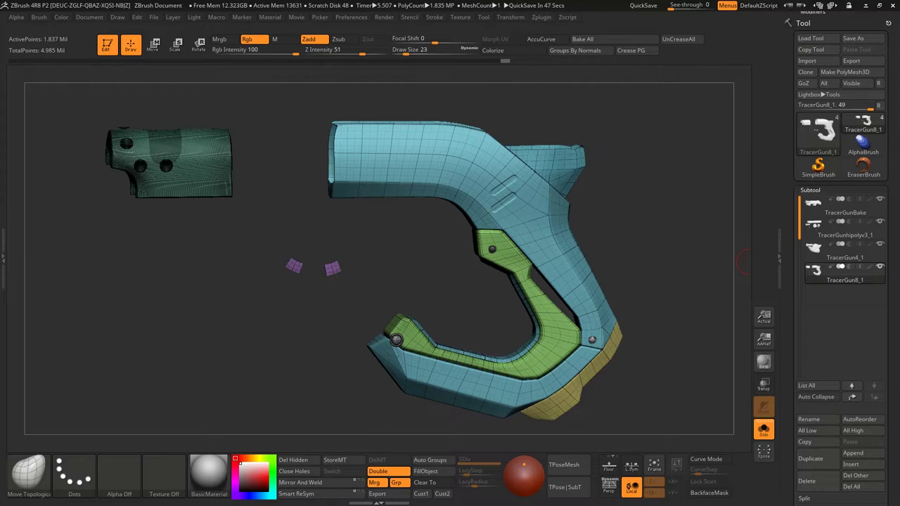
pyautogui.hotkey('alt', 'Tab')
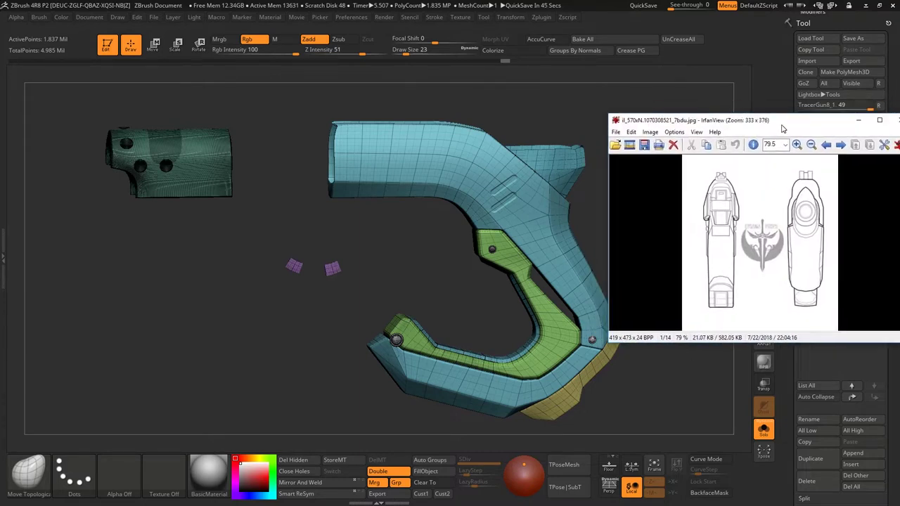
# Step: Move the IrfanView window left, scroll to the Tracer gun concept sheet, and maximize then restore it
pyautogui.moveTo(675, 113); pyautogui.dragTo(655, 128)
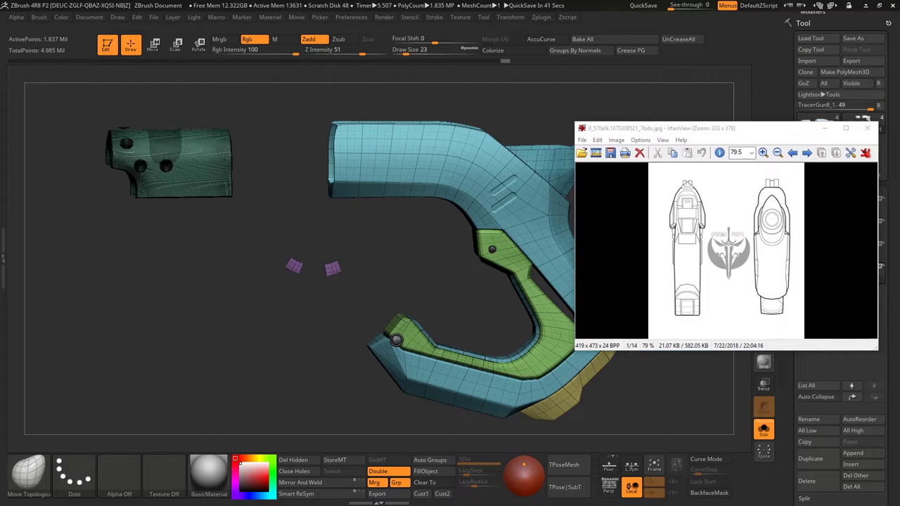
pyautogui.scroll(4, 787, 241)
pyautogui.moveTo(742, 134); pyautogui.dragTo(424, 100)
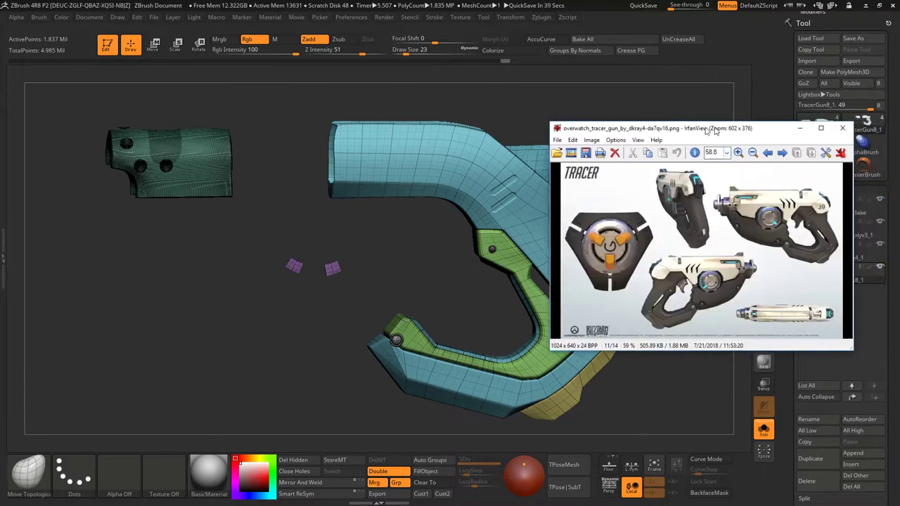
pyautogui.doubleClick(441, 102)
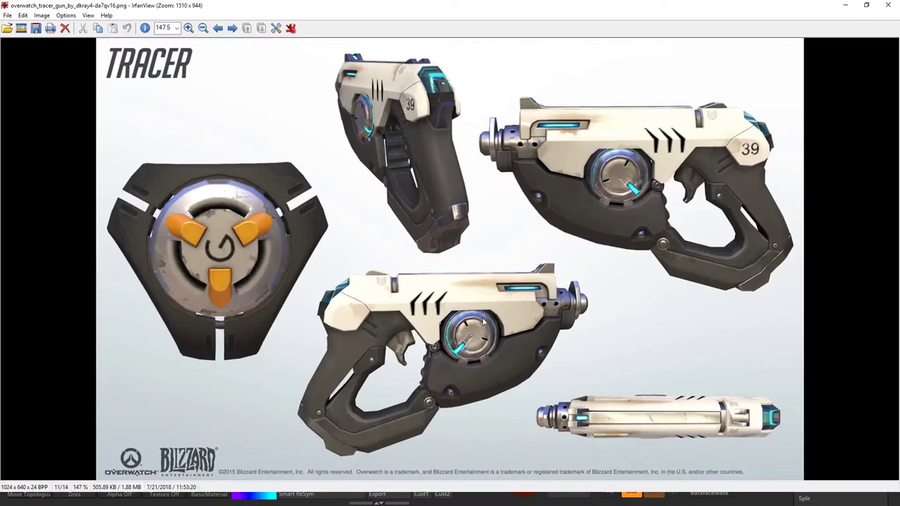
pyautogui.doubleClick(575, 4)
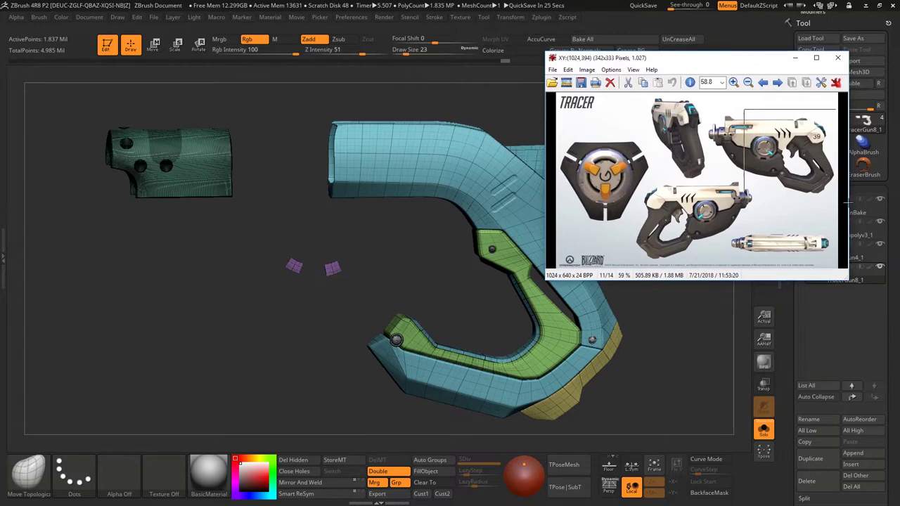
pyautogui.keyDown('ctrl'); pyautogui.scroll(2, 810, 176); pyautogui.keyUp('ctrl')
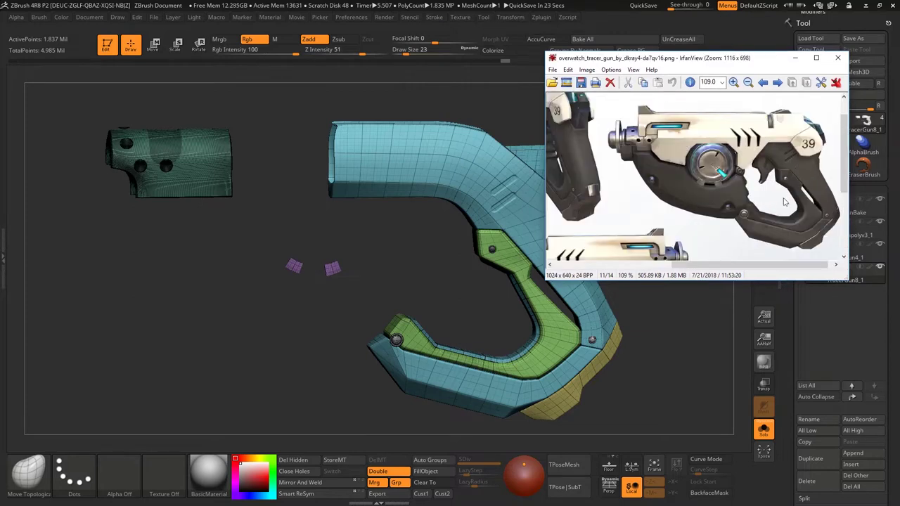
pyautogui.scroll(-2, 770, 240)
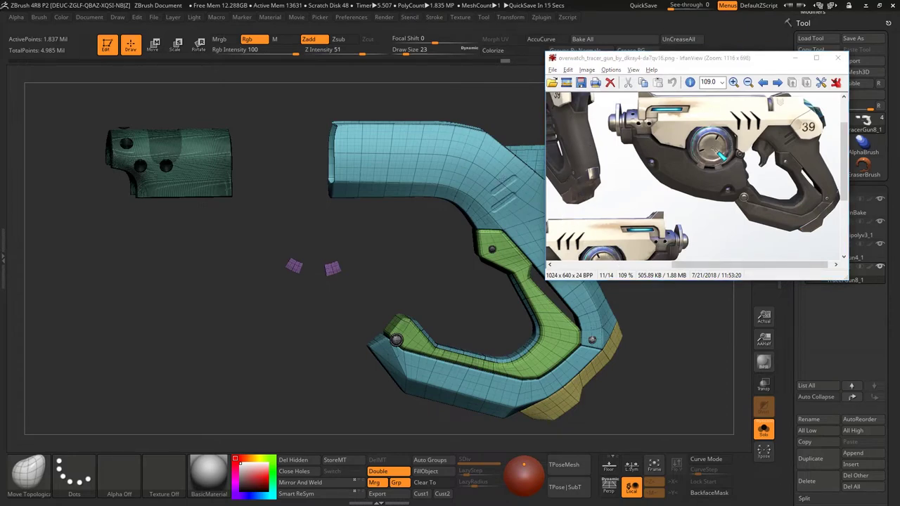
pyautogui.keyDown('ctrl'); pyautogui.keyDown('shift'); pyautogui.click(483, 194); pyautogui.keyUp('shift'); pyautogui.keyUp('ctrl')
pyautogui.moveTo(482, 195); pyautogui.dragTo(464, 298)
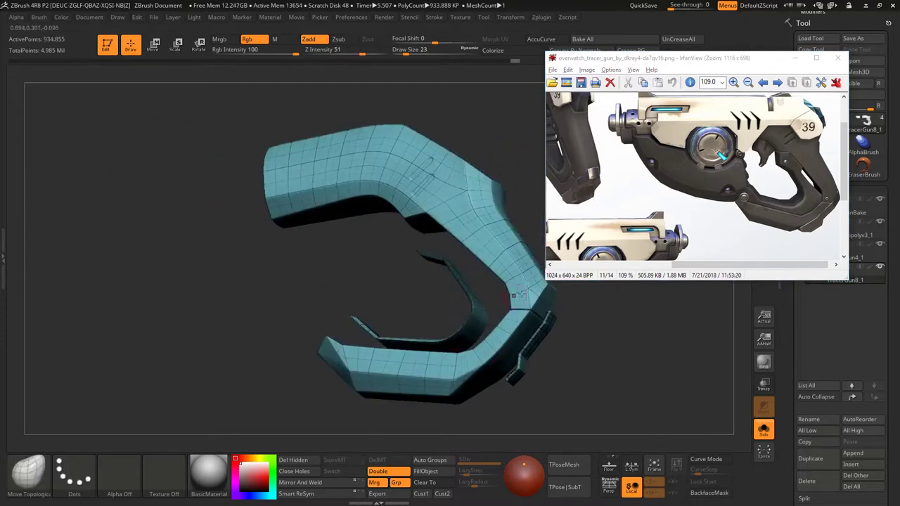
pyautogui.moveTo(654, 169); pyautogui.dragTo(696, 168)
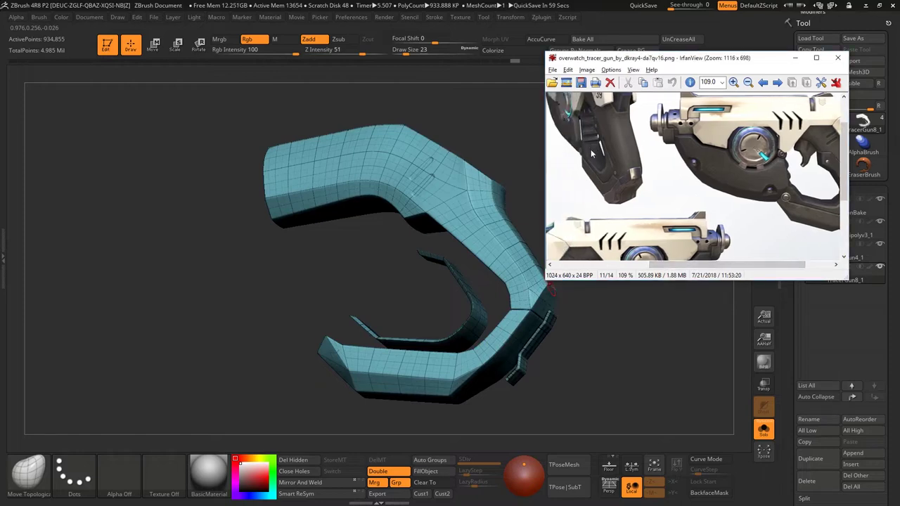
pyautogui.moveTo(721, 265)
pyautogui.mouseDown()
pyautogui.moveTo(770, 262)
pyautogui.moveTo(750, 252)
pyautogui.mouseUp()
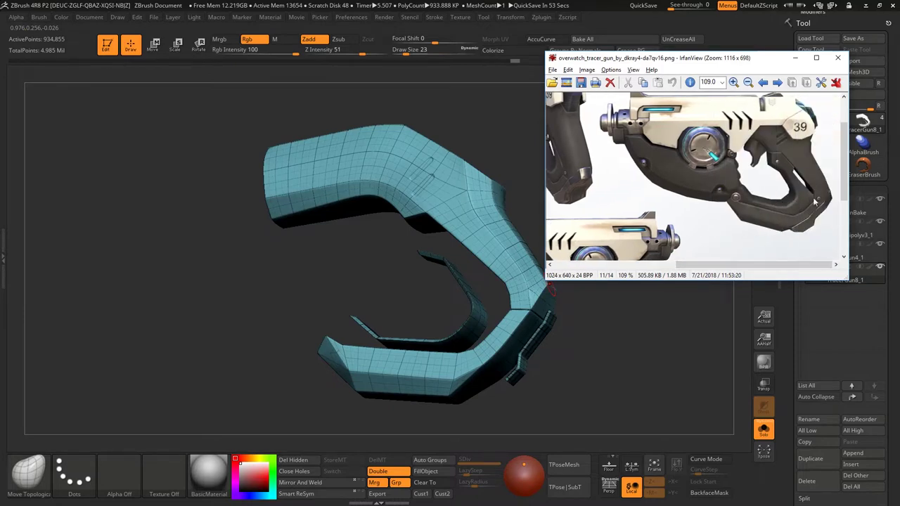
pyautogui.moveTo(563, 313); pyautogui.dragTo(717, 408)
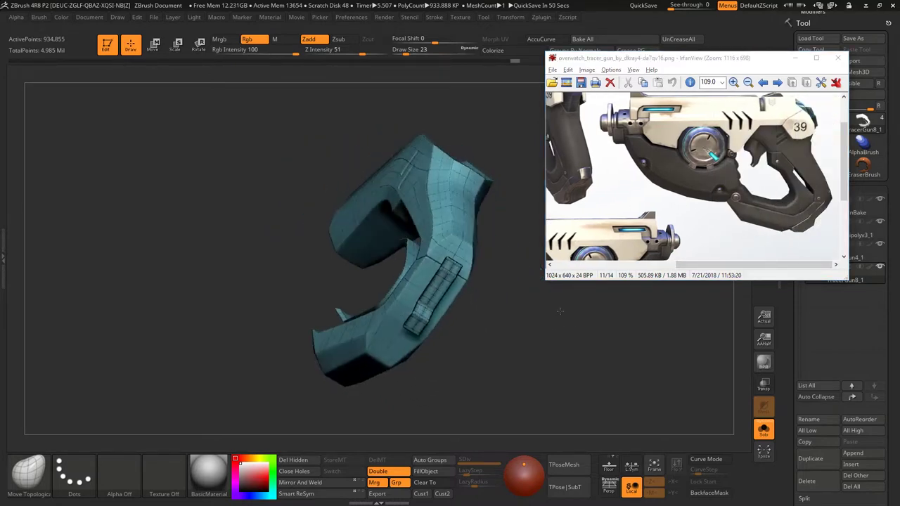
pyautogui.keyDown('ctrl'); pyautogui.keyDown('shift'); pyautogui.click(576, 331); pyautogui.keyUp('shift'); pyautogui.keyUp('ctrl')
pyautogui.moveTo(576, 331); pyautogui.dragTo(657, 276)
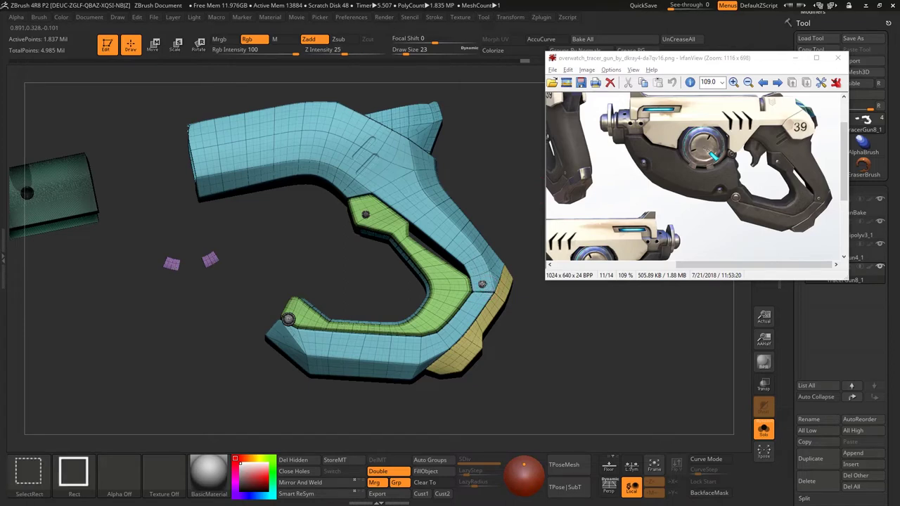
# Step: Hide and restore the main mesh, then orbit in on the green barrel sleeve with three holes
pyautogui.keyDown('ctrl'); pyautogui.keyDown('shift'); pyautogui.moveTo(483, 285); pyautogui.dragTo(497, 249); pyautogui.keyUp('shift'); pyautogui.keyUp('ctrl')
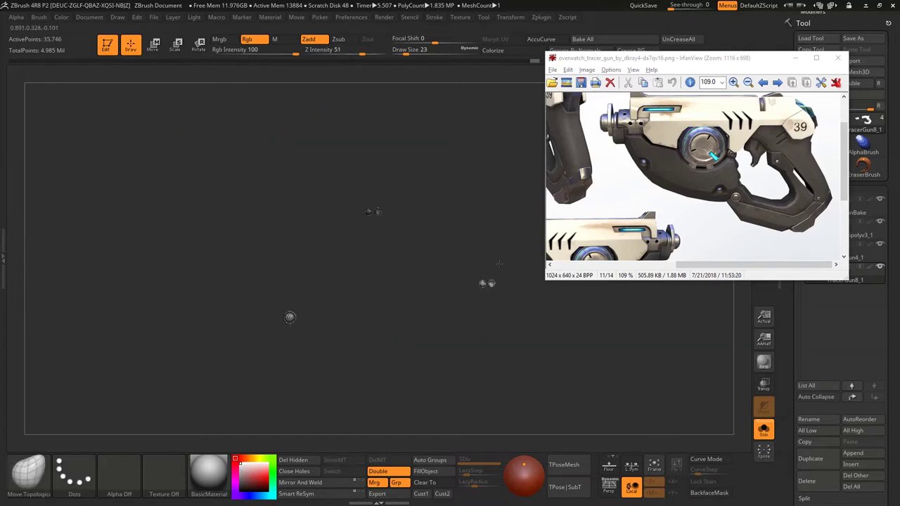
pyautogui.keyDown('ctrl'); pyautogui.keyDown('shift'); pyautogui.click(493, 239); pyautogui.keyUp('shift'); pyautogui.keyUp('ctrl')
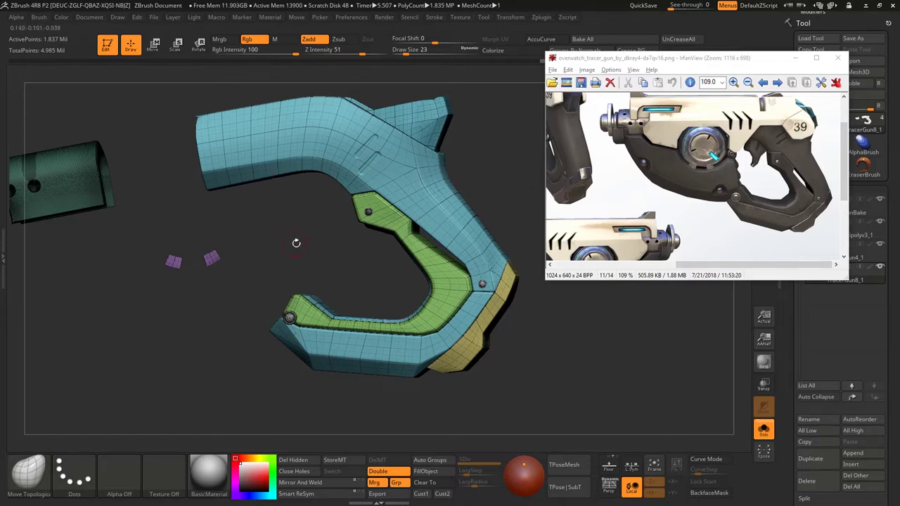
pyautogui.moveTo(297, 245)
pyautogui.mouseDown()
pyautogui.moveTo(267, 233)
pyautogui.moveTo(332, 230)
pyautogui.moveTo(264, 270)
pyautogui.mouseUp()
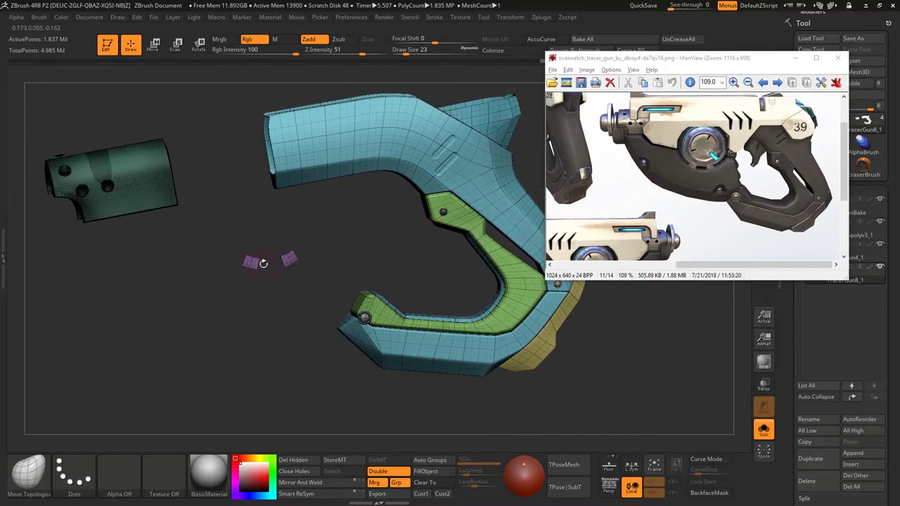
pyautogui.keyDown('ctrl'); pyautogui.moveTo(313, 312); pyautogui.dragTo(298, 275); pyautogui.keyUp('ctrl')
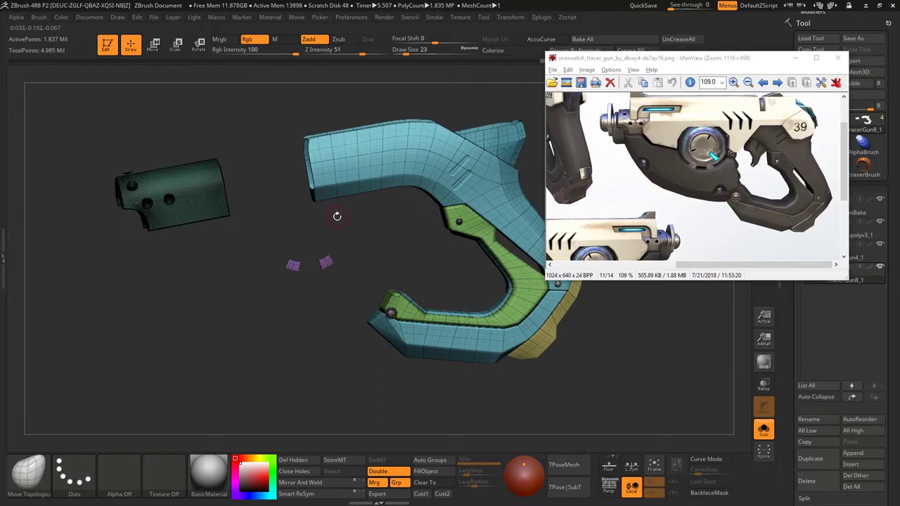
pyautogui.moveTo(335, 215)
pyautogui.mouseDown()
pyautogui.moveTo(363, 247)
pyautogui.moveTo(348, 217)
pyautogui.moveTo(264, 230)
pyautogui.mouseUp()
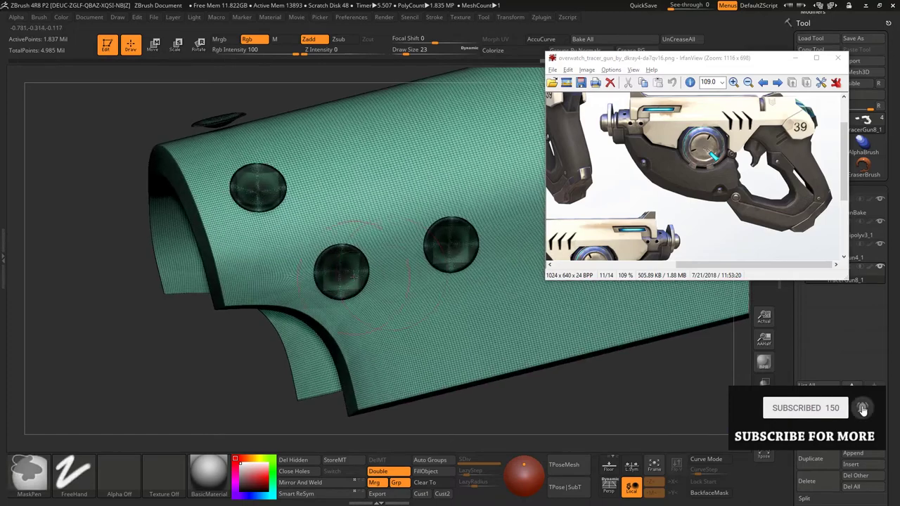
# Step: Isolate and hide the cylinder's disc pieces, bring them back, and zoom out to the whole gun
pyautogui.press('ctrl')
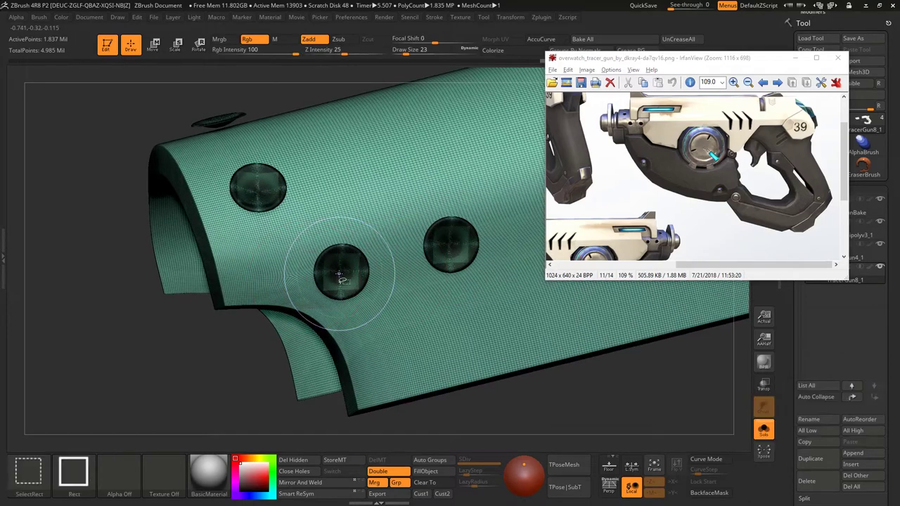
pyautogui.keyDown('ctrl'); pyautogui.keyDown('shift'); pyautogui.click(339, 275); pyautogui.keyUp('shift'); pyautogui.keyUp('ctrl')
pyautogui.keyDown('ctrl'); pyautogui.keyDown('shift'); pyautogui.click(338, 274); pyautogui.keyUp('shift'); pyautogui.keyUp('ctrl')
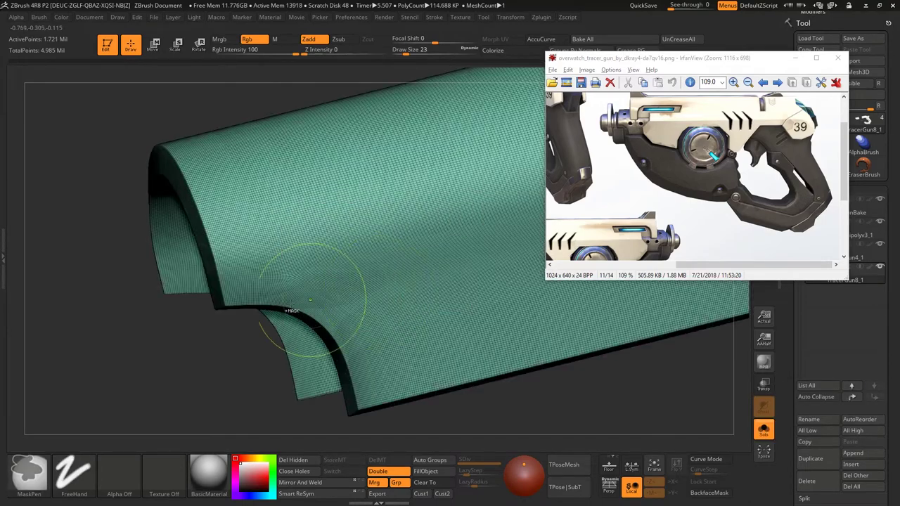
pyautogui.keyDown('ctrl'); pyautogui.keyDown('shift'); pyautogui.click(165, 336); pyautogui.keyUp('shift'); pyautogui.keyUp('ctrl')
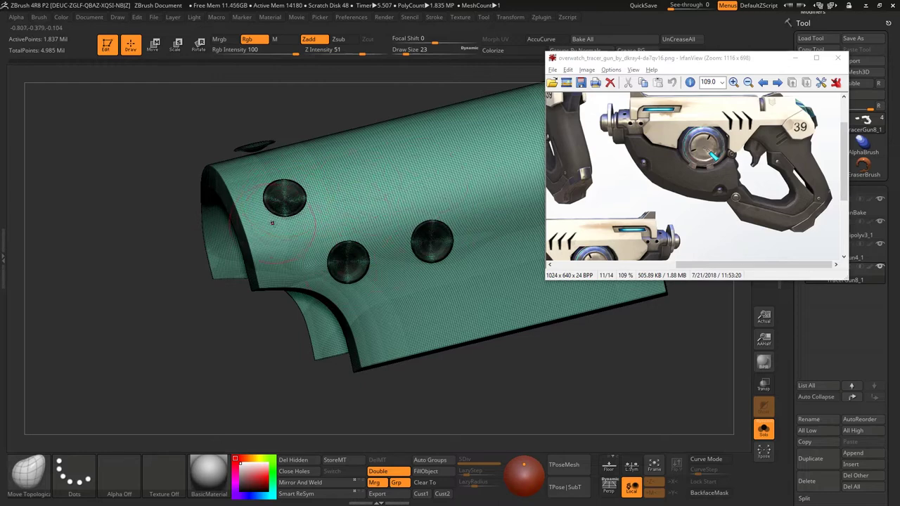
pyautogui.keyDown('shift'); pyautogui.moveTo(295, 208); pyautogui.dragTo(425, 280); pyautogui.keyUp('shift')
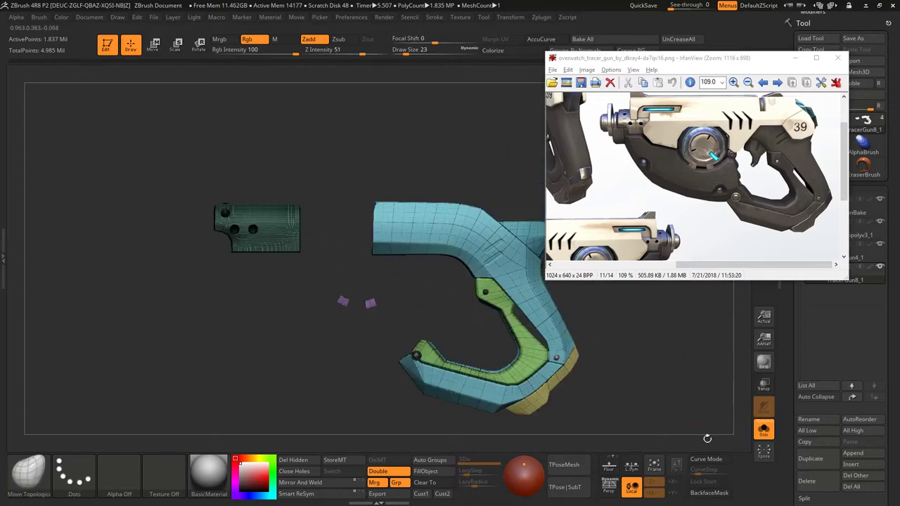
# Step: Turn Solo off, tilt the gun to show the barrel top, and zoom the reference onto the gun
pyautogui.click(764, 429)
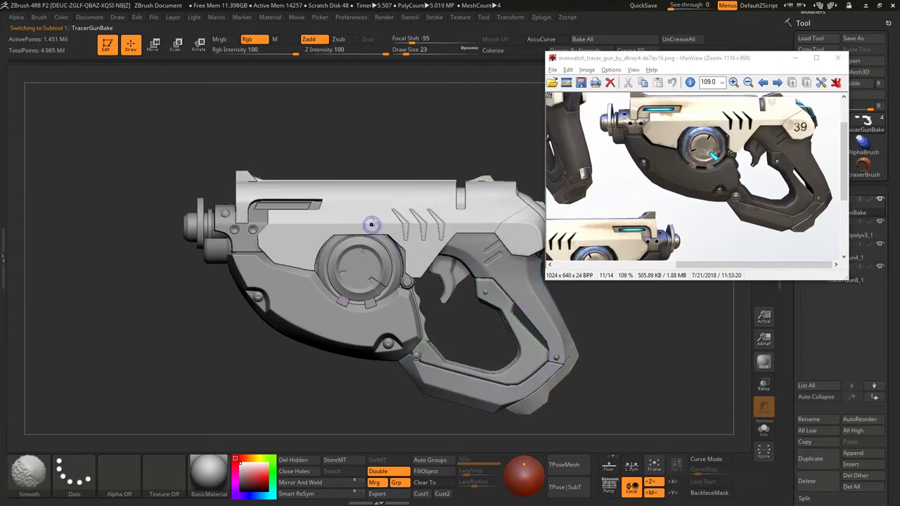
pyautogui.moveTo(374, 225); pyautogui.dragTo(584, 195)
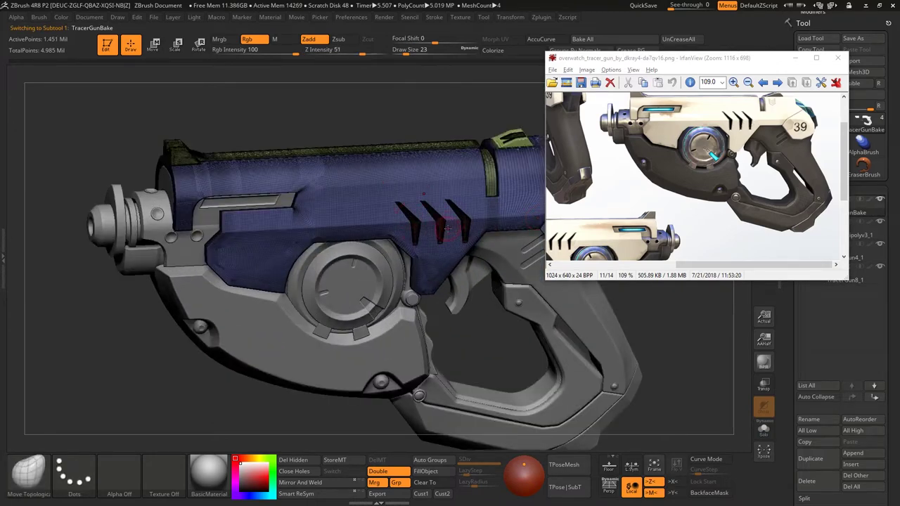
pyautogui.moveTo(437, 226); pyautogui.dragTo(195, 164)
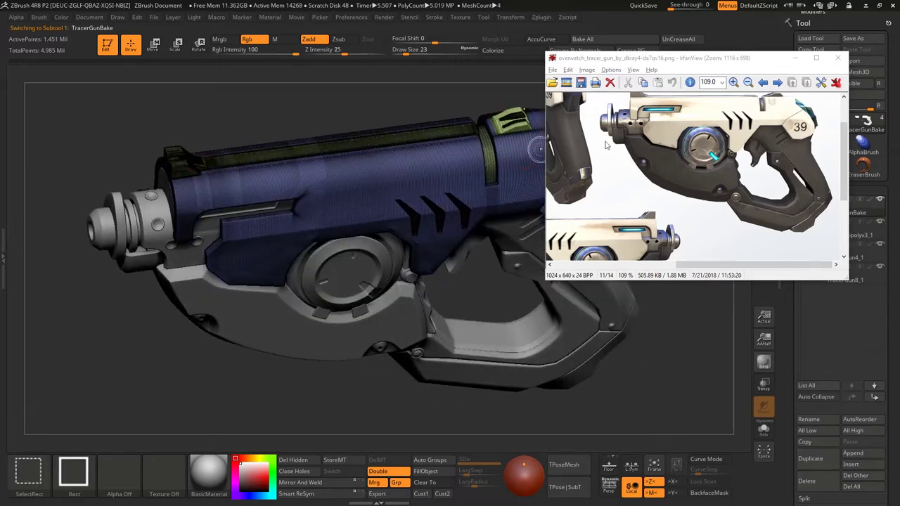
pyautogui.moveTo(614, 94); pyautogui.dragTo(762, 124)
pyautogui.click(731, 124)
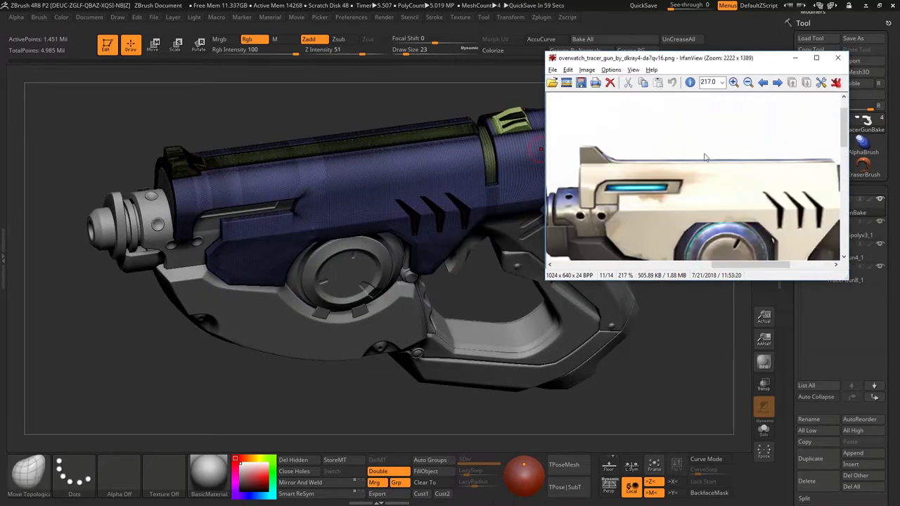
# Step: Hide the blue outer shell to reveal the barrel, then show it again and compare side views
pyautogui.click(416, 129)
pyautogui.keyDown('ctrl'); pyautogui.keyDown('alt'); pyautogui.keyDown('shift'); pyautogui.click(414, 141); pyautogui.keyUp('shift'); pyautogui.keyUp('alt'); pyautogui.keyUp('ctrl')
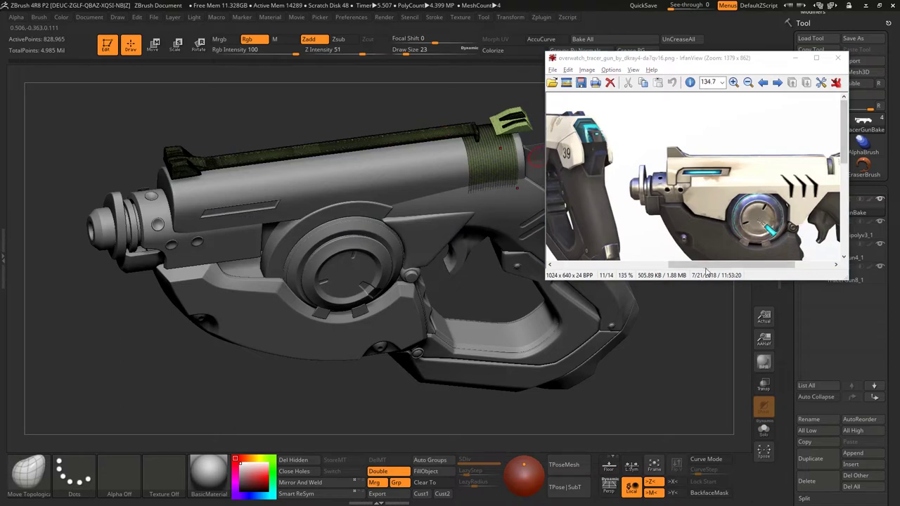
pyautogui.moveTo(707, 270); pyautogui.dragTo(716, 271)
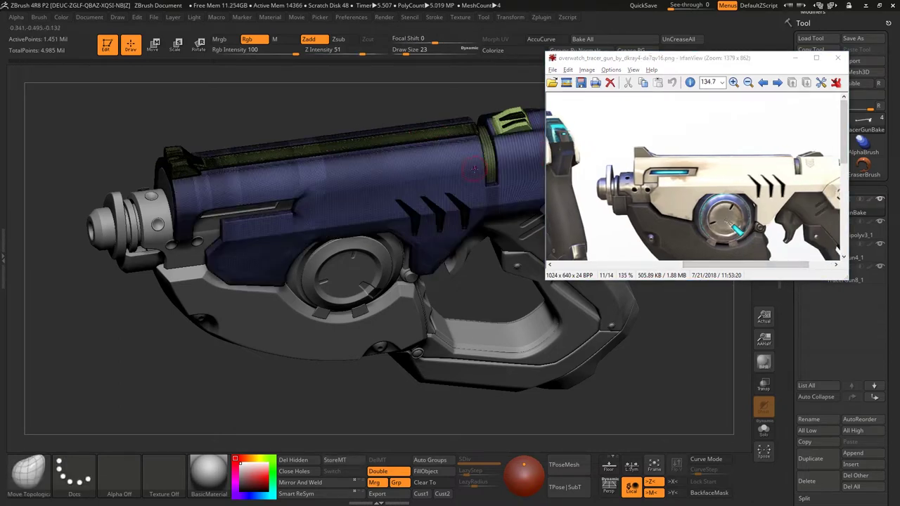
pyautogui.press('shift')
pyautogui.moveTo(270, 198); pyautogui.dragTo(365, 225)
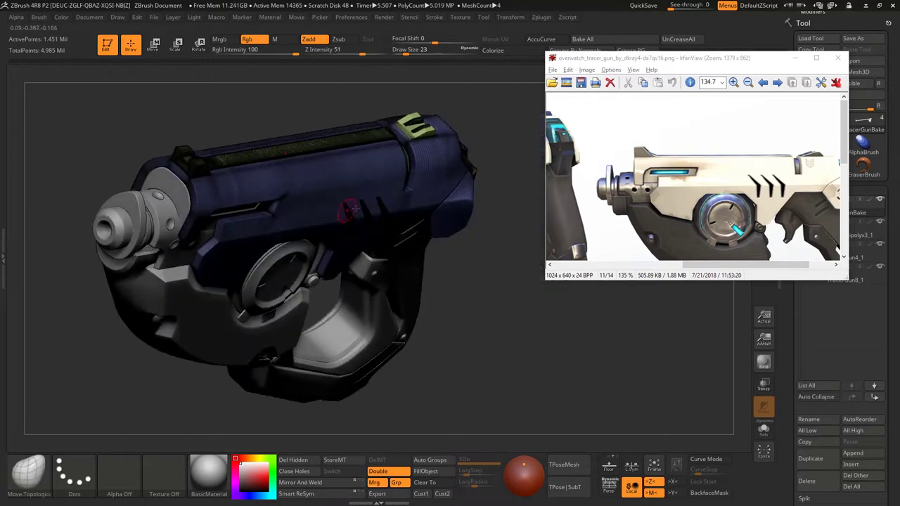
pyautogui.press('ctrl')
pyautogui.moveTo(416, 249); pyautogui.dragTo(385, 267)
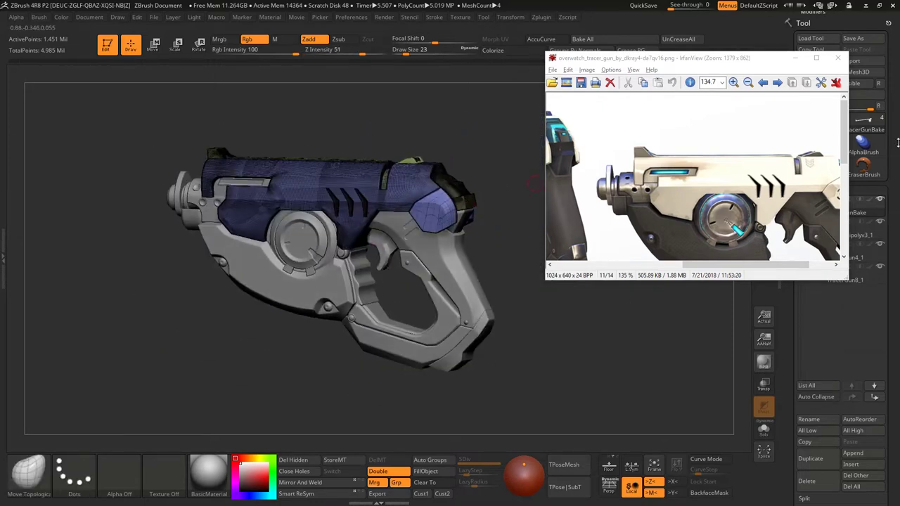
# Step: Minimize the IrfanView reference window and switch to the TracerGunhipolyv3_1 high-poly subtool
pyautogui.moveTo(736, 64); pyautogui.dragTo(814, 186)
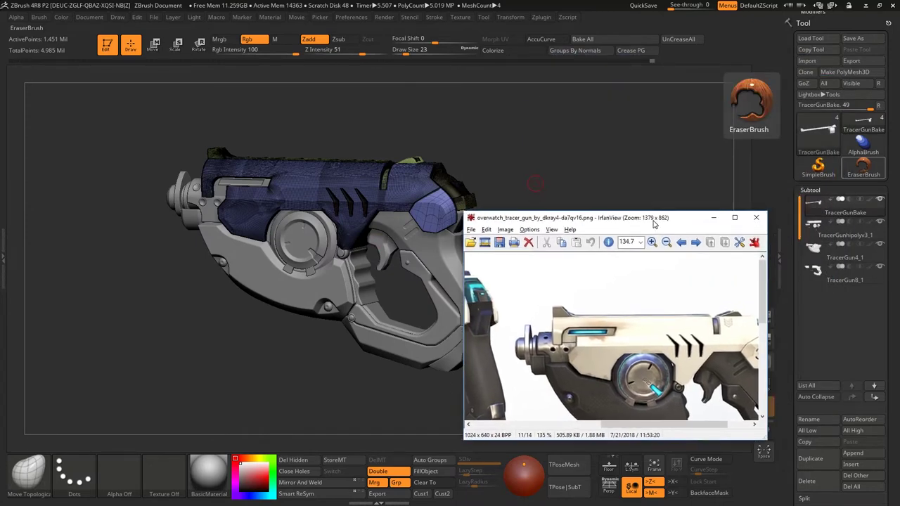
pyautogui.click(895, 180)
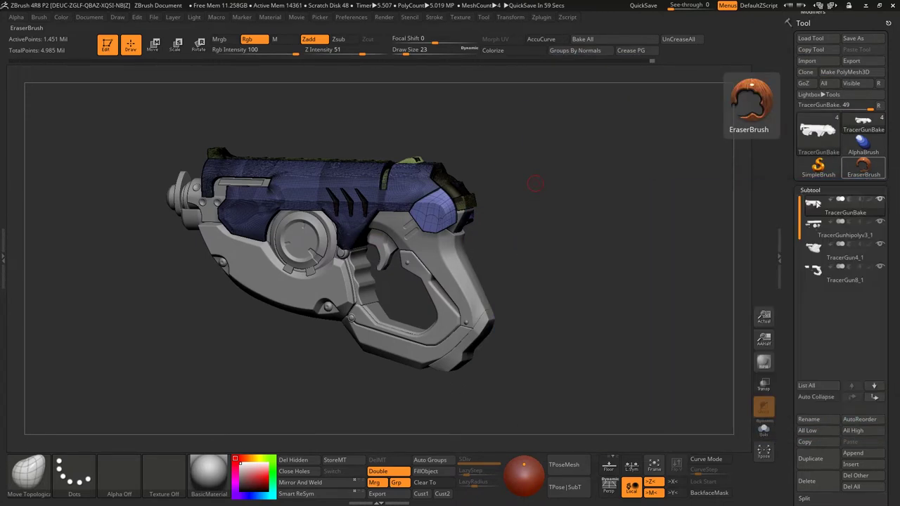
pyautogui.moveTo(563, 211); pyautogui.dragTo(530, 203)
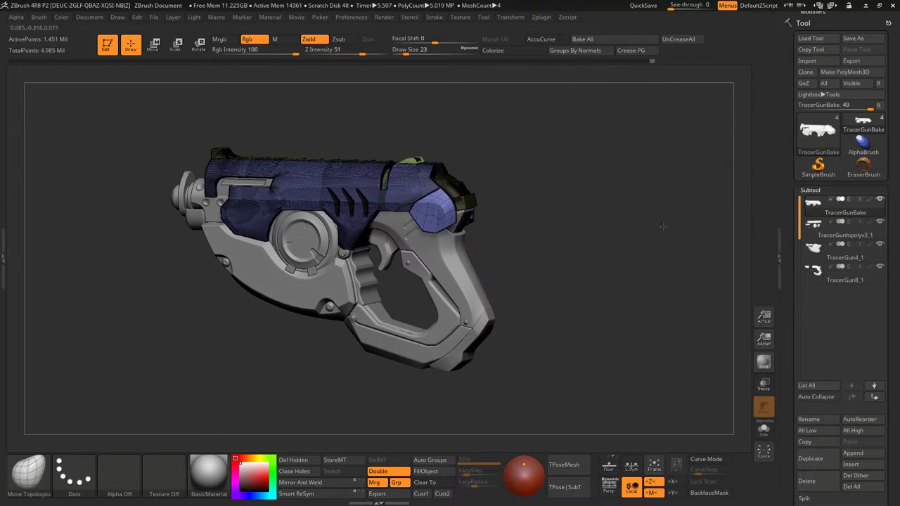
pyautogui.press('shift')
pyautogui.moveTo(552, 277)
pyautogui.mouseDown()
pyautogui.moveTo(469, 271)
pyautogui.moveTo(570, 237)
pyautogui.moveTo(477, 202)
pyautogui.mouseUp()
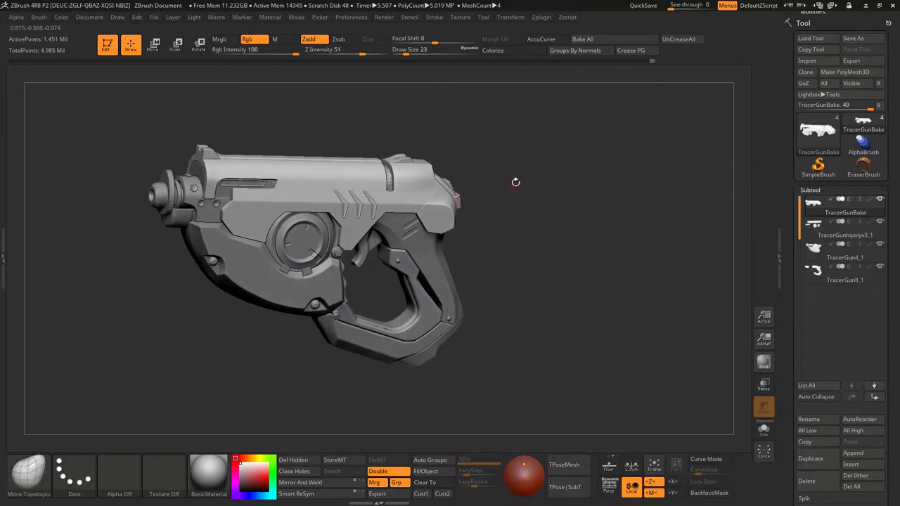
pyautogui.press('Down')
# Step: Rotate and zoom the high-poly tracer gun sculpt in ZBrush into a straight side view
pyautogui.keyDown('shift'); pyautogui.moveTo(598, 278); pyautogui.dragTo(546, 263); pyautogui.keyUp('shift')
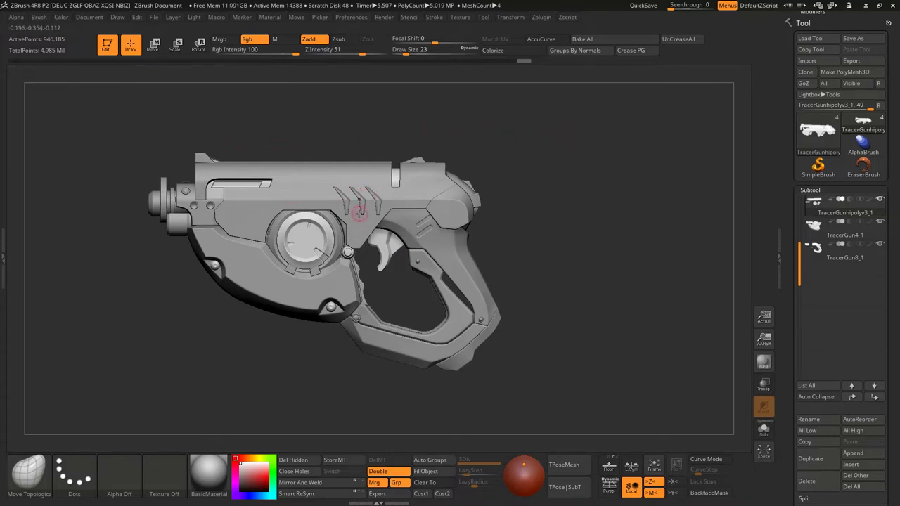
pyautogui.moveTo(538, 187); pyautogui.dragTo(450, 155)
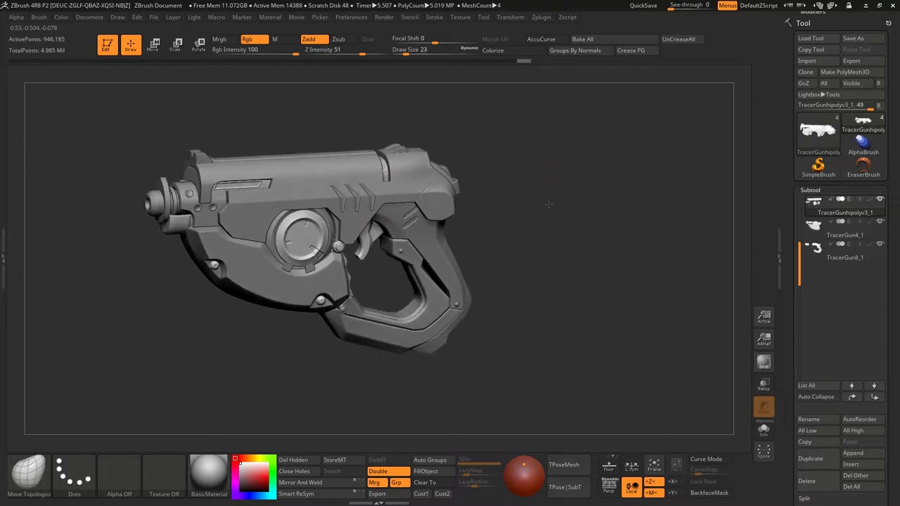
pyautogui.moveTo(120, 101); pyautogui.dragTo(280, 215)
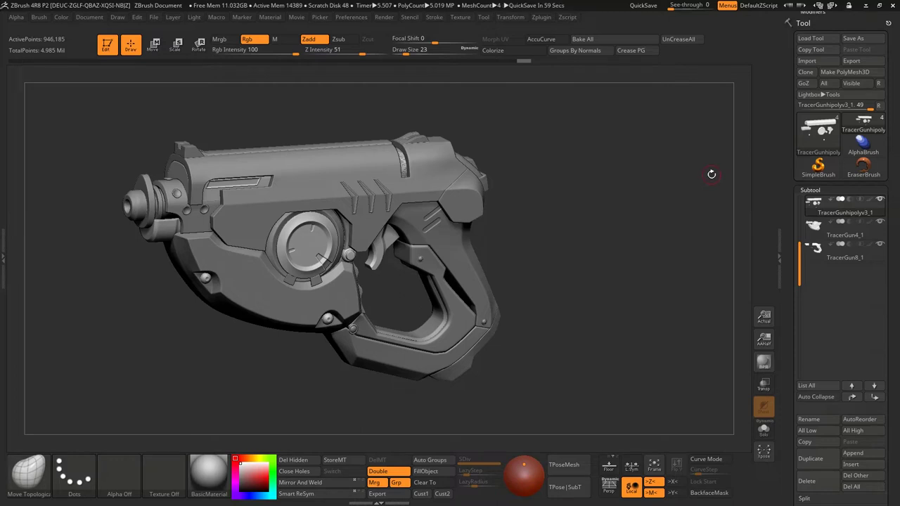
pyautogui.keyDown('shift'); pyautogui.moveTo(643, 175); pyautogui.dragTo(553, 169); pyautogui.keyUp('shift')
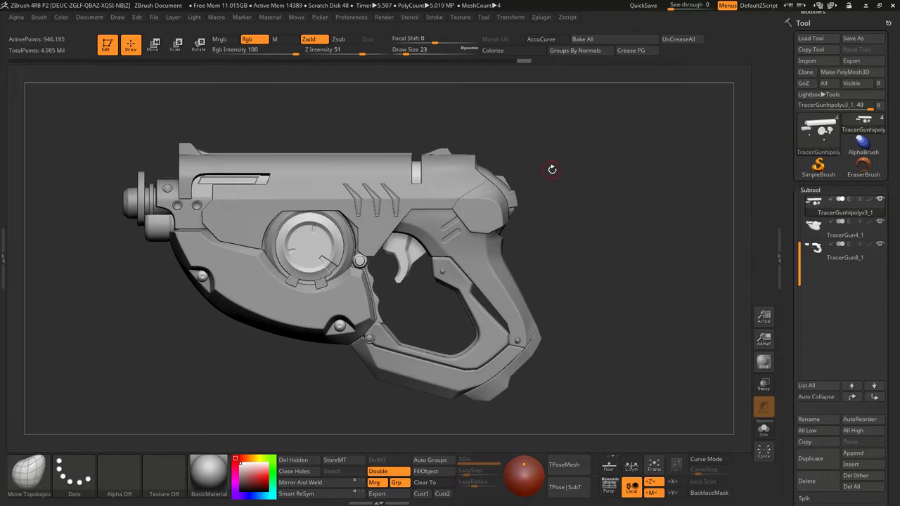
pyautogui.moveTo(575, 180); pyautogui.dragTo(707, 159)
pyautogui.scroll(2, 800, 247)
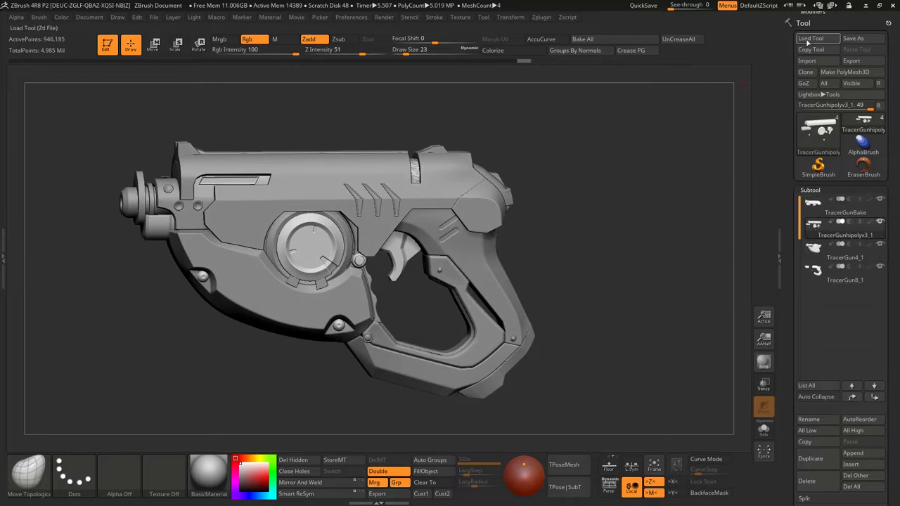
# Step: Frame the whole low-poly gun in Maya's viewport, then bring the TracerGun folder window on screen
pyautogui.click(866, 6)
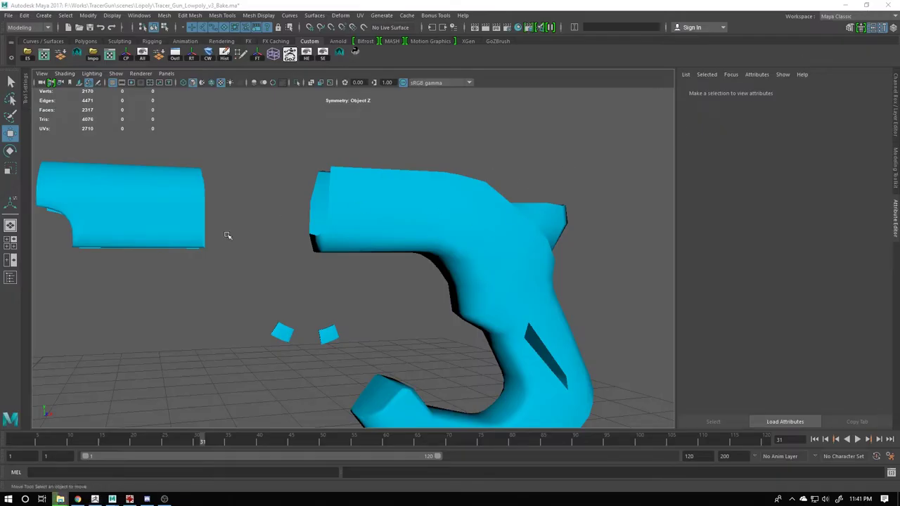
pyautogui.moveTo(152, 422)
pyautogui.keyDown('alt'); pyautogui.mouseDown(button='right')
pyautogui.moveTo(30, 431)
pyautogui.moveTo(239, 310)
pyautogui.moveTo(412, 301)
pyautogui.mouseUp(button='right'); pyautogui.keyUp('alt')
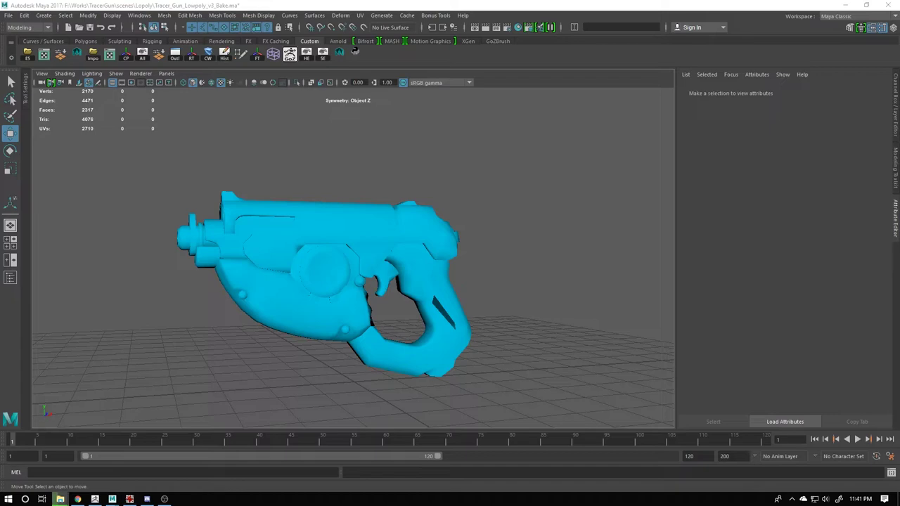
pyautogui.moveTo(899, 67); pyautogui.dragTo(604, 67)
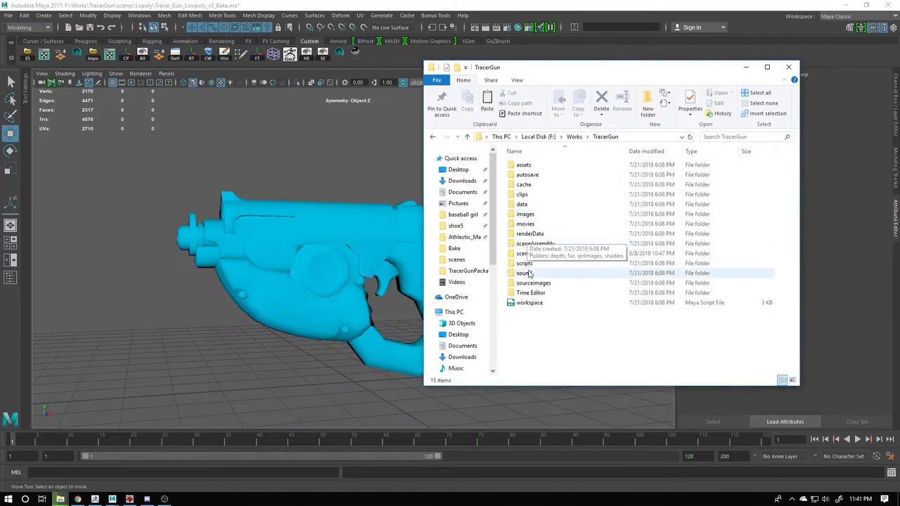
# Step: Open the scenes\Bake folder and move its window to the left
pyautogui.doubleClick(526, 255)
pyautogui.scroll(-2, 526, 295)
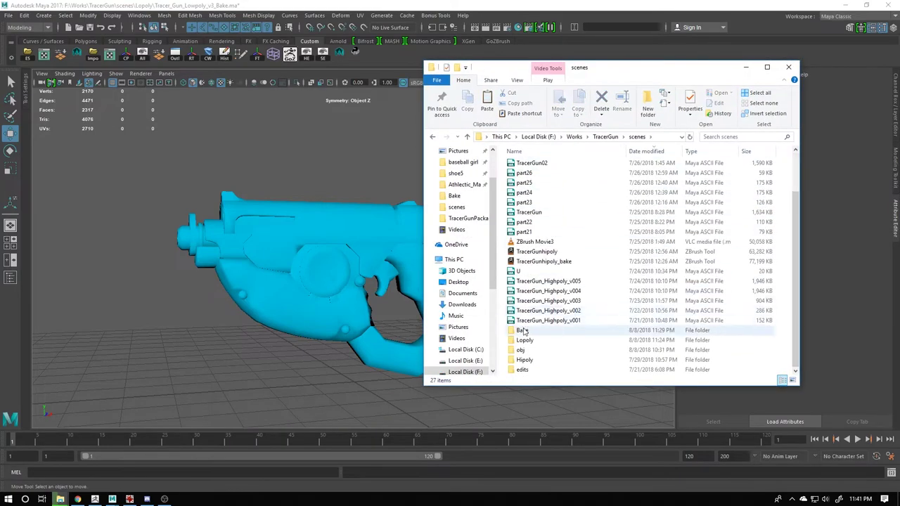
pyautogui.click(524, 332)
pyautogui.doubleClick(523, 332)
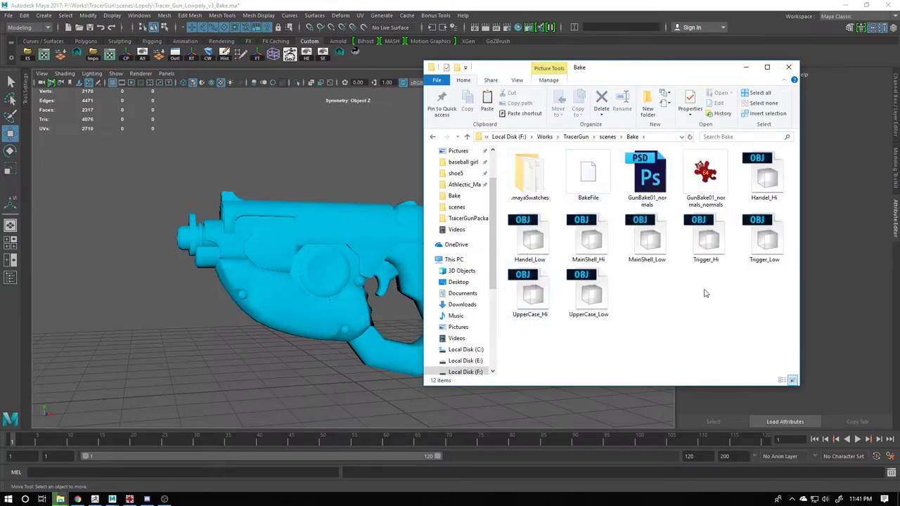
pyautogui.moveTo(622, 76); pyautogui.dragTo(254, 56)
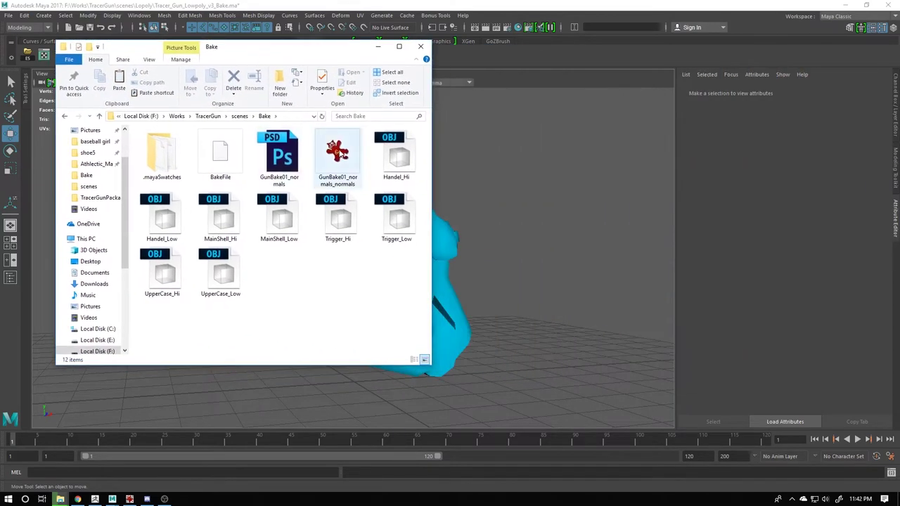
# Step: Create a new folder named olds inside the Bake folder
pyautogui.click(337, 155)
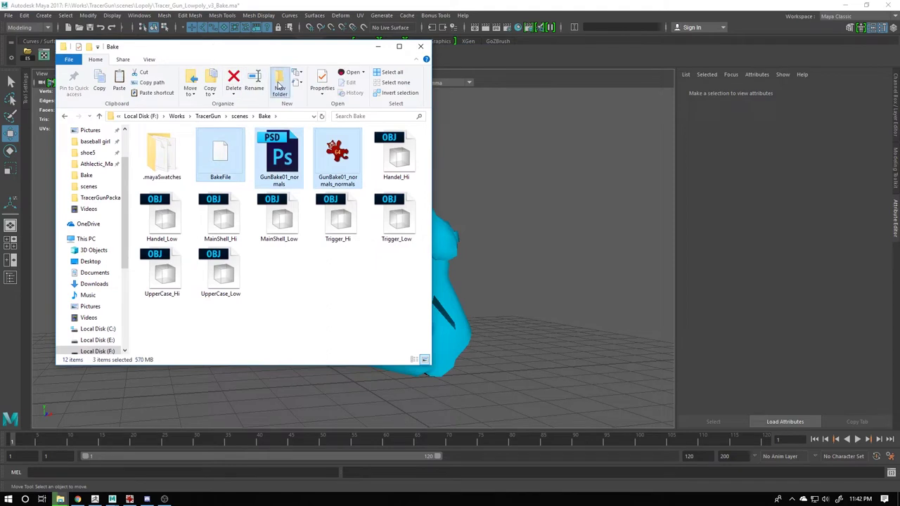
pyautogui.click(280, 85)
pyautogui.write('olds')
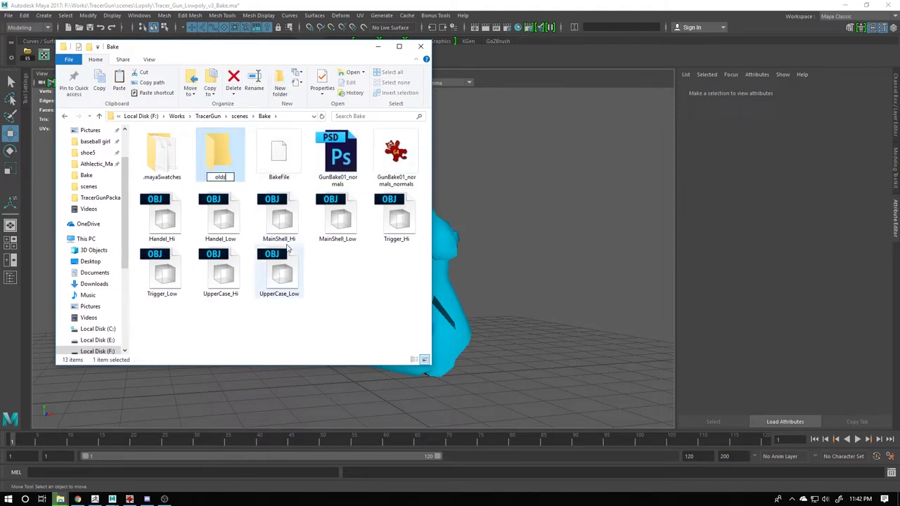
pyautogui.press('Return')
# Step: Move the four old bake files, including BakeFile and GunBake01_normals, into olds and refresh
pyautogui.click(165, 162)
pyautogui.keyDown('ctrl'); pyautogui.click(279, 158); pyautogui.keyUp('ctrl')
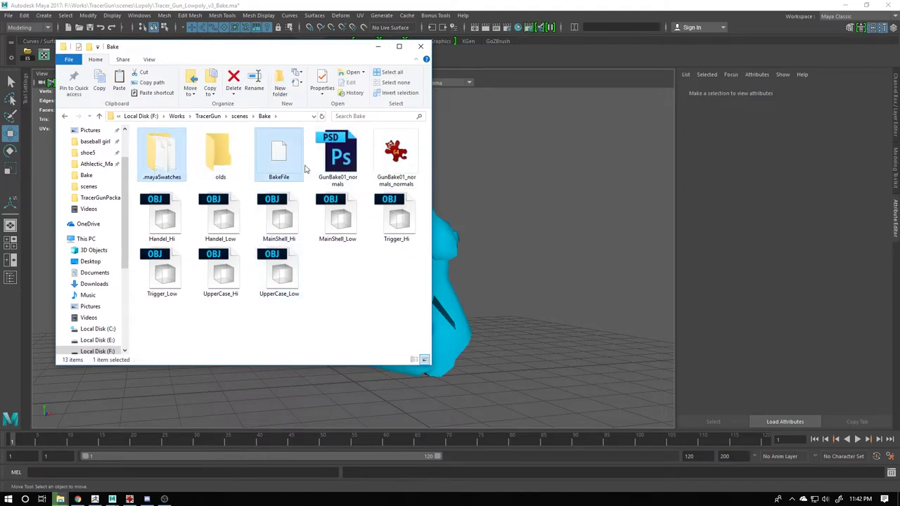
pyautogui.keyDown('ctrl'); pyautogui.click(344, 166); pyautogui.keyUp('ctrl')
pyautogui.keyDown('ctrl'); pyautogui.click(383, 163); pyautogui.keyUp('ctrl')
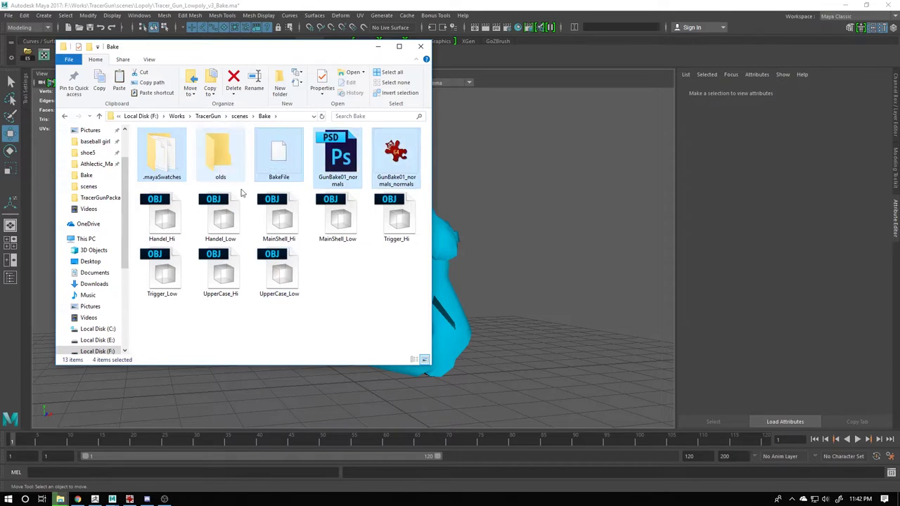
pyautogui.moveTo(278, 166); pyautogui.dragTo(220, 154)
pyautogui.rightClick(280, 280)
pyautogui.click(276, 284)
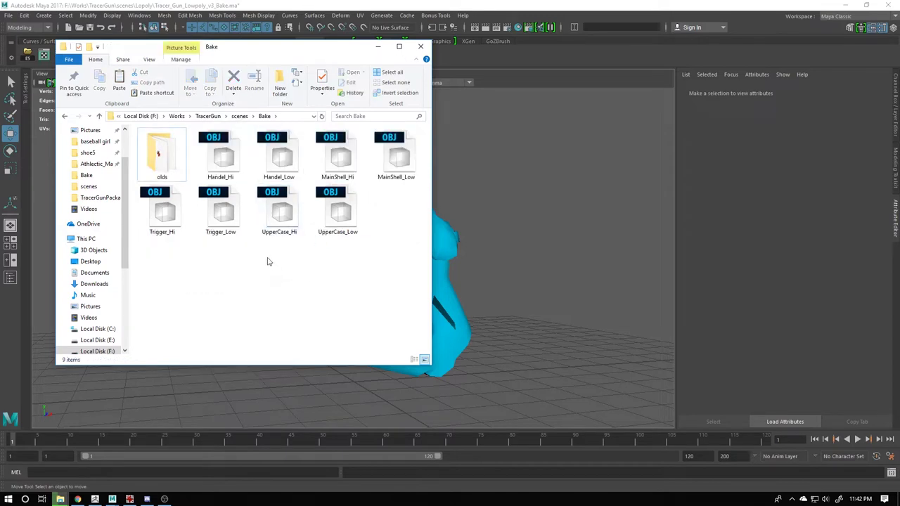
# Step: Switch the Bake folder's file listing to Details view
pyautogui.moveTo(176, 267); pyautogui.dragTo(359, 217)
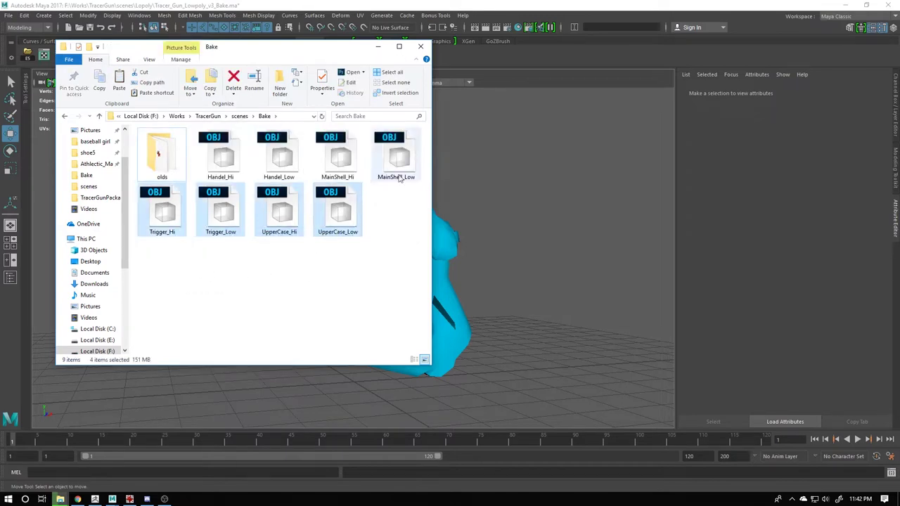
pyautogui.moveTo(412, 189); pyautogui.dragTo(233, 159)
pyautogui.click(334, 271)
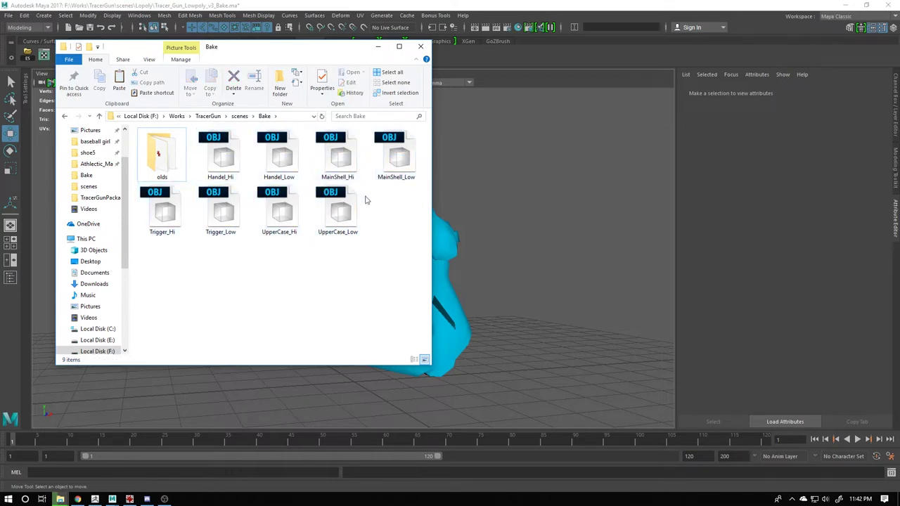
pyautogui.click(415, 360)
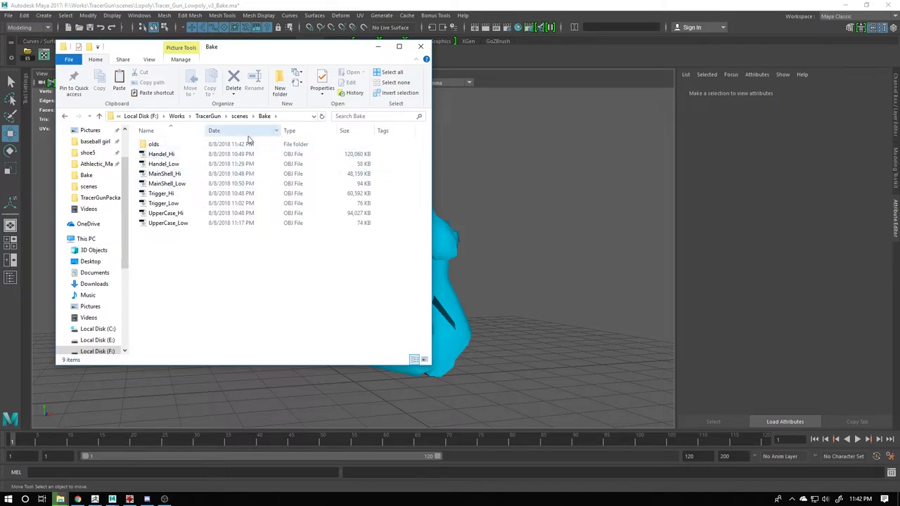
pyautogui.moveTo(206, 131); pyautogui.dragTo(231, 130)
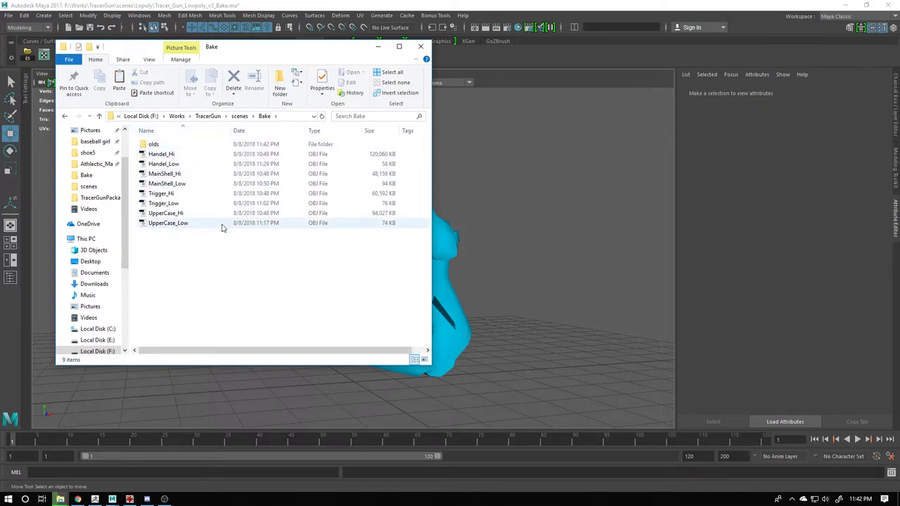
# Step: Select the Handel, MainShell, Trigger and UpperCase Hi OBJ meshes
pyautogui.click(197, 223)
pyautogui.keyDown('ctrl'); pyautogui.click(183, 204); pyautogui.keyUp('ctrl')
pyautogui.keyDown('ctrl'); pyautogui.click(184, 184); pyautogui.keyUp('ctrl')
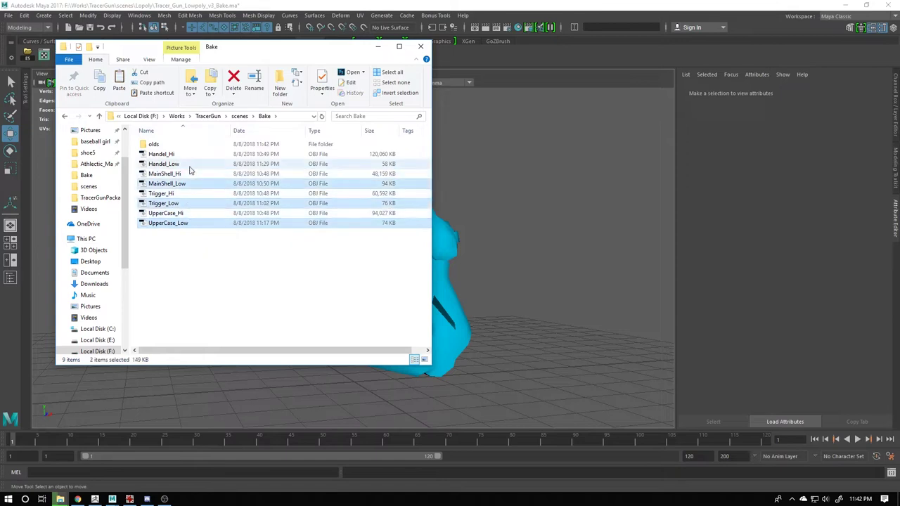
pyautogui.click(191, 156)
pyautogui.keyDown('ctrl'); pyautogui.click(186, 175); pyautogui.keyUp('ctrl')
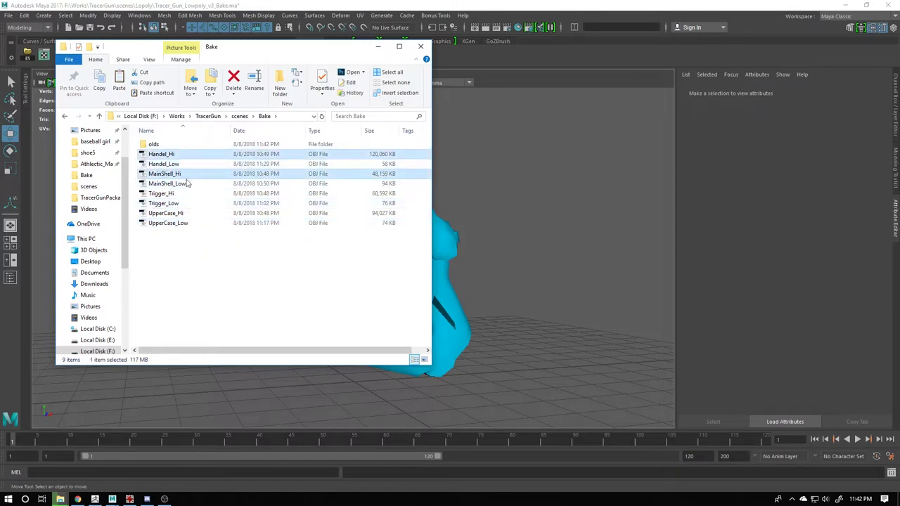
pyautogui.keyDown('ctrl'); pyautogui.click(172, 194); pyautogui.keyUp('ctrl')
pyautogui.keyDown('ctrl'); pyautogui.click(175, 214); pyautogui.keyUp('ctrl')
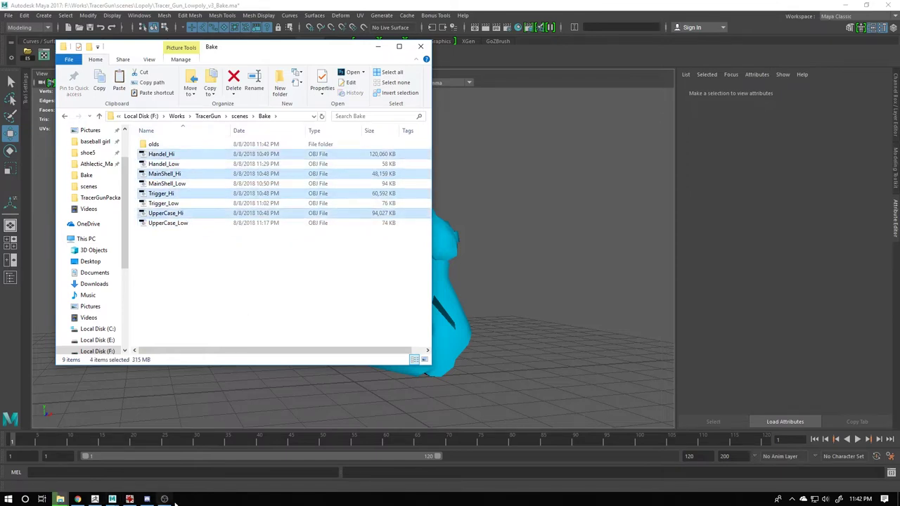
pyautogui.moveTo(278, 55); pyautogui.dragTo(759, 70)
# Step: Minimize Maya and launch Marmoset Toolbag 3 from a Start menu search for 'marmose'
pyautogui.click(449, 146)
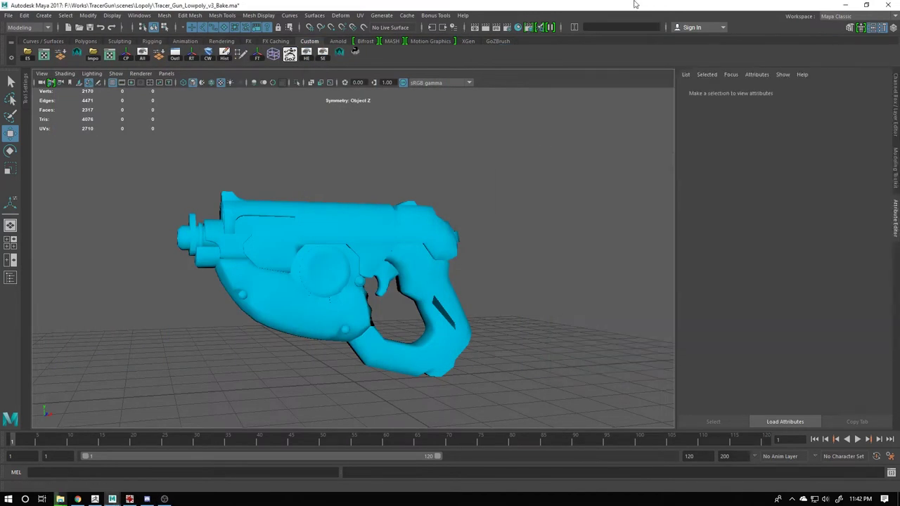
pyautogui.click(846, 6)
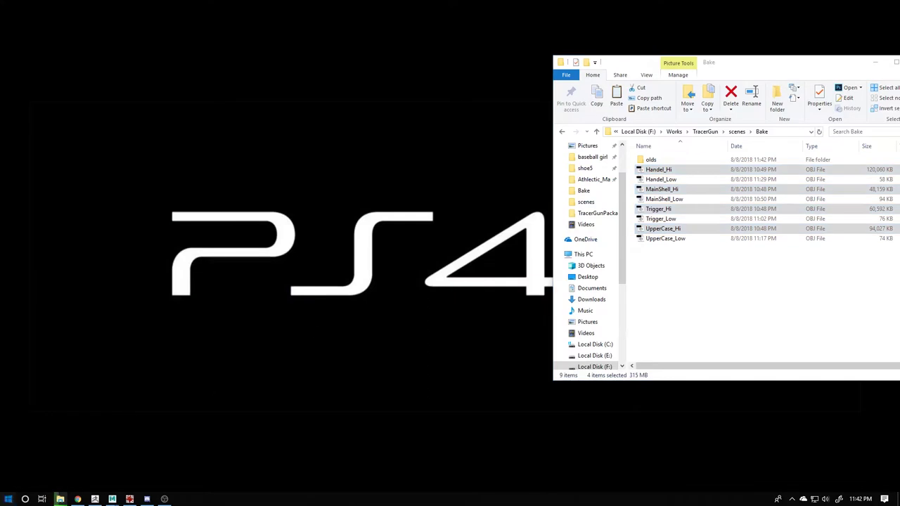
pyautogui.click(8, 498)
pyautogui.write('marmos')
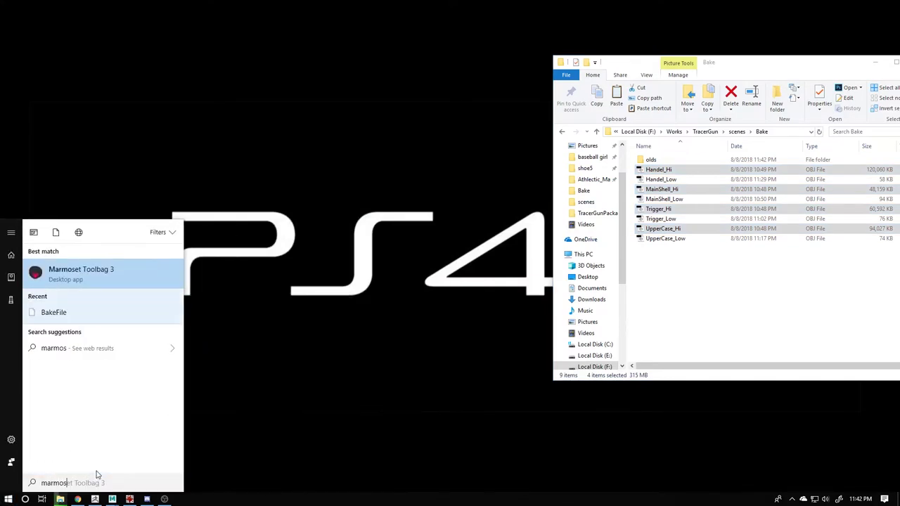
pyautogui.write('e')
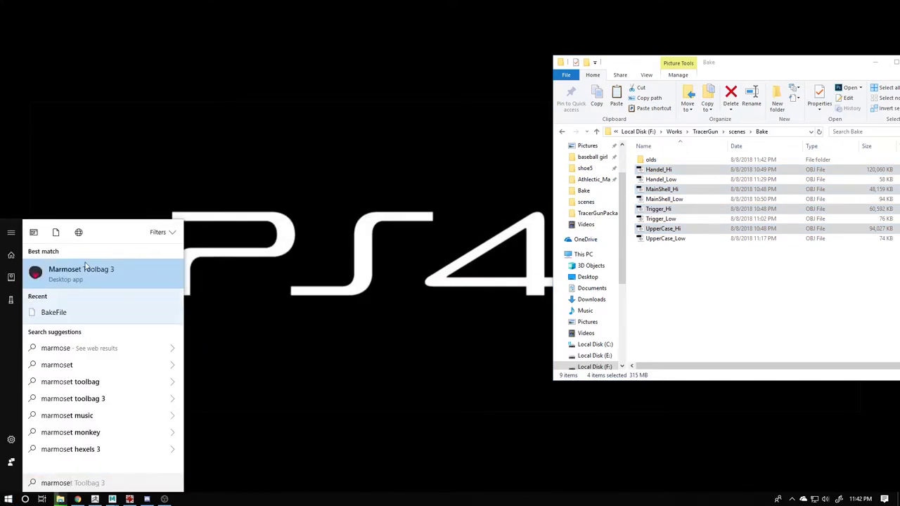
pyautogui.click(83, 270)
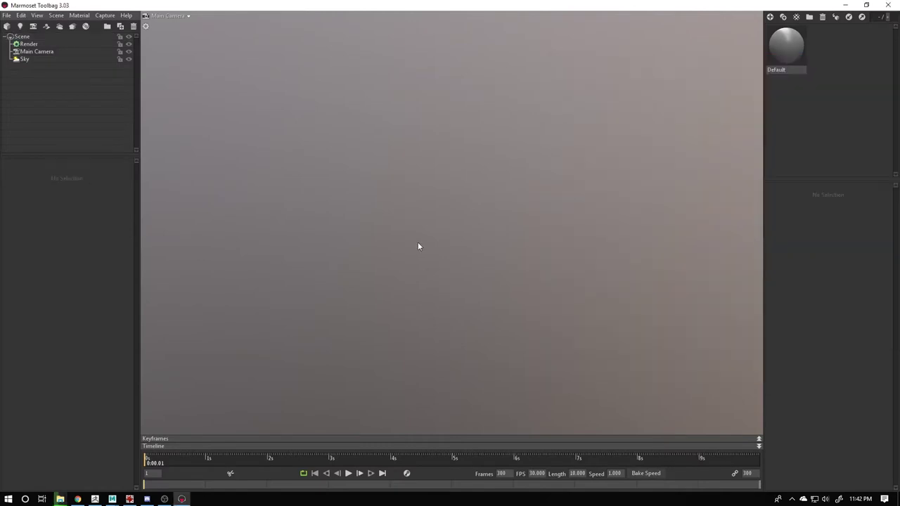
# Step: Import all eight Hi and Low OBJ meshes from the Bake folder into Marmoset
pyautogui.hotkey('alt', 'Tab')
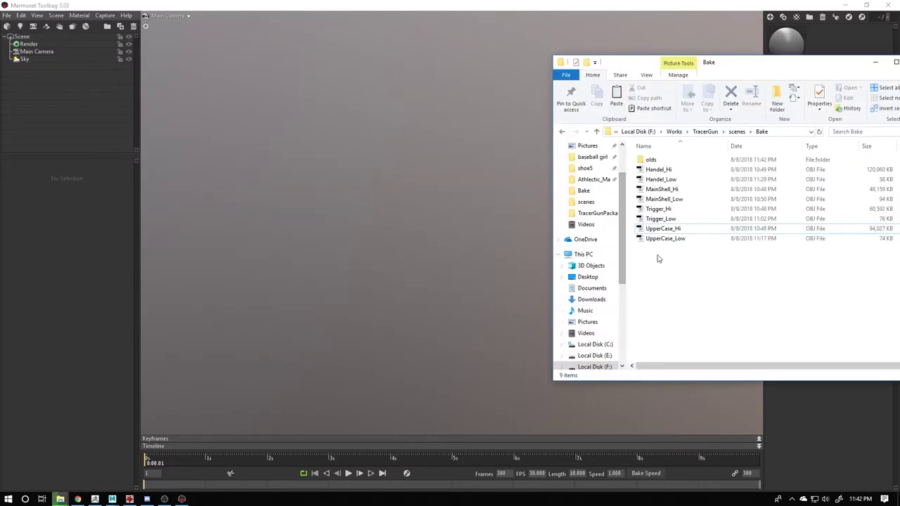
pyautogui.moveTo(665, 258)
pyautogui.mouseDown()
pyautogui.moveTo(668, 169)
pyautogui.moveTo(317, 180)
pyautogui.mouseUp()
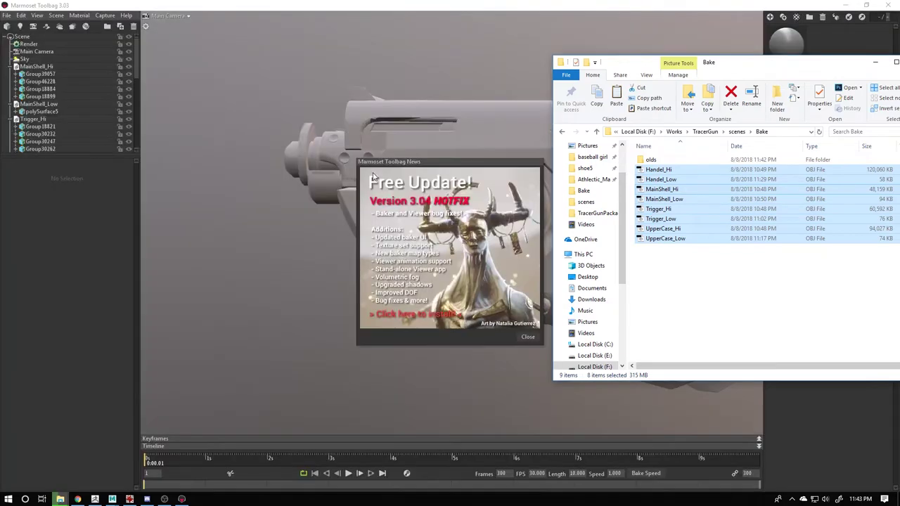
pyautogui.click(529, 337)
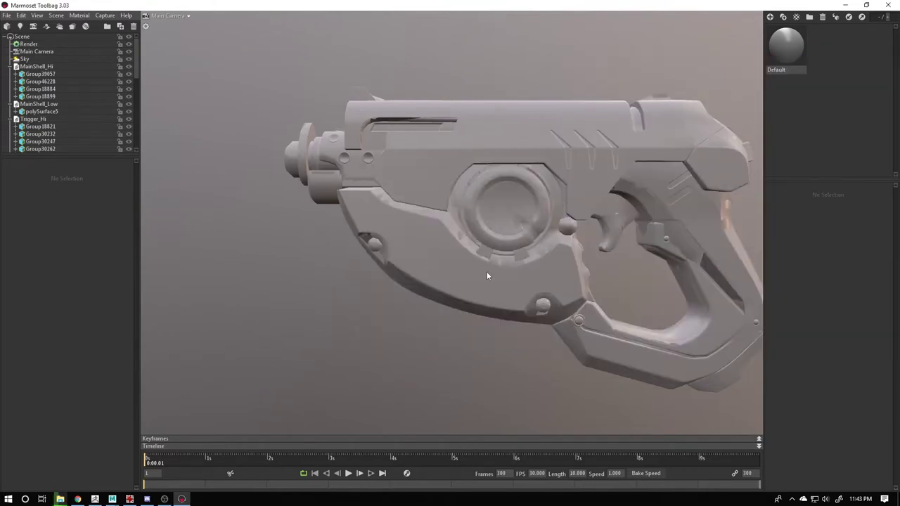
pyautogui.moveTo(487, 276)
pyautogui.mouseDown()
pyautogui.moveTo(478, 271)
pyautogui.moveTo(518, 295)
pyautogui.moveTo(557, 255)
pyautogui.moveTo(587, 251)
pyautogui.moveTo(479, 248)
pyautogui.mouseUp()
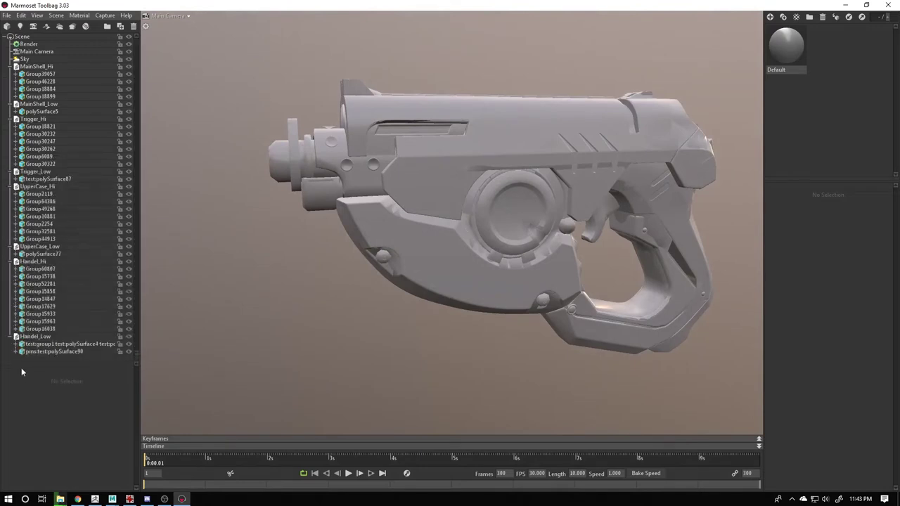
# Step: Collapse the Handel, UpperCase, Trigger and MainShell mesh groups in the scene tree
pyautogui.click(11, 336)
pyautogui.click(10, 262)
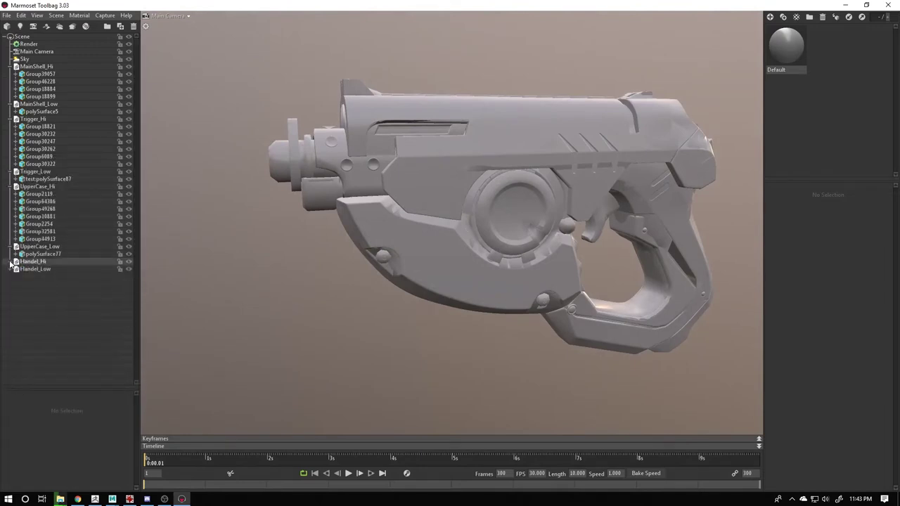
pyautogui.click(10, 247)
pyautogui.click(11, 187)
pyautogui.click(10, 171)
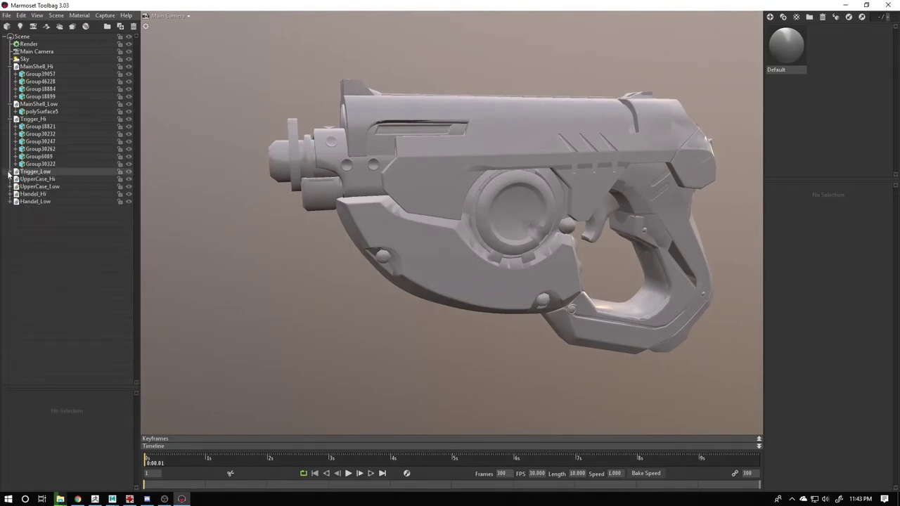
pyautogui.click(11, 118)
pyautogui.click(10, 104)
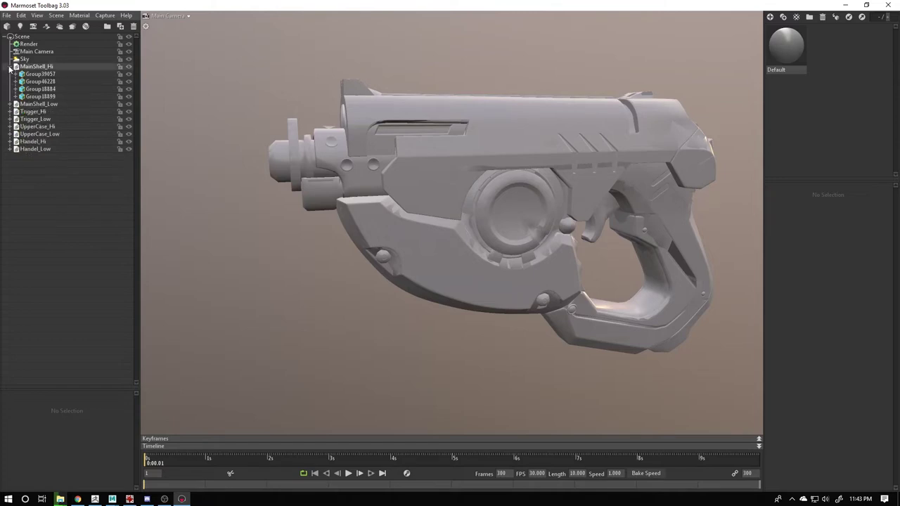
pyautogui.click(10, 67)
pyautogui.click(36, 66)
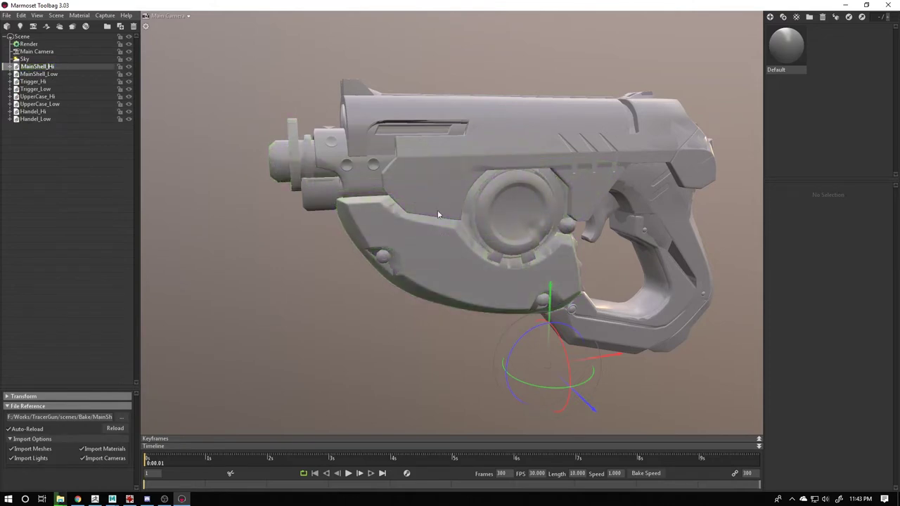
pyautogui.click(58, 75)
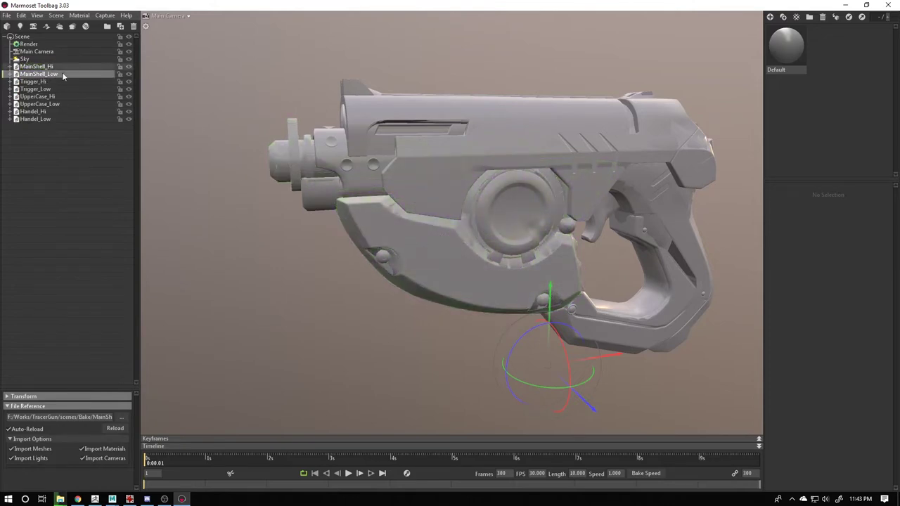
pyautogui.click(43, 67)
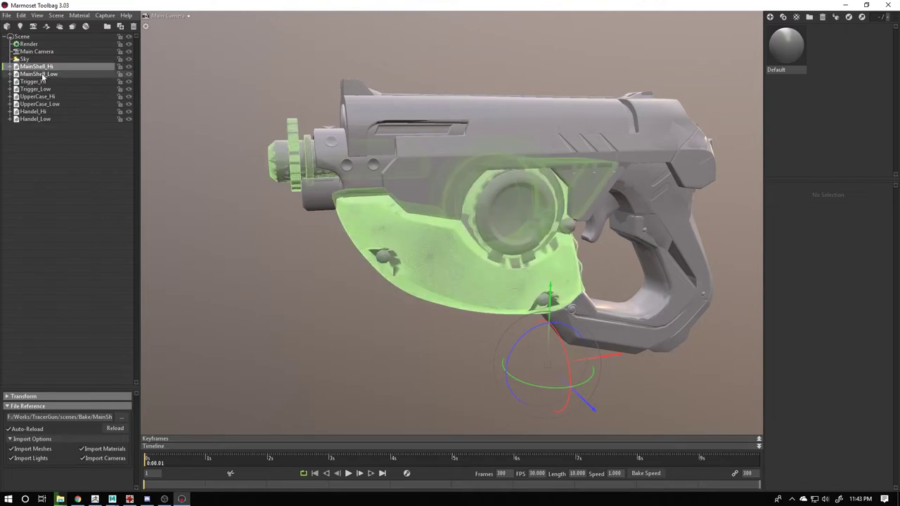
pyautogui.click(45, 75)
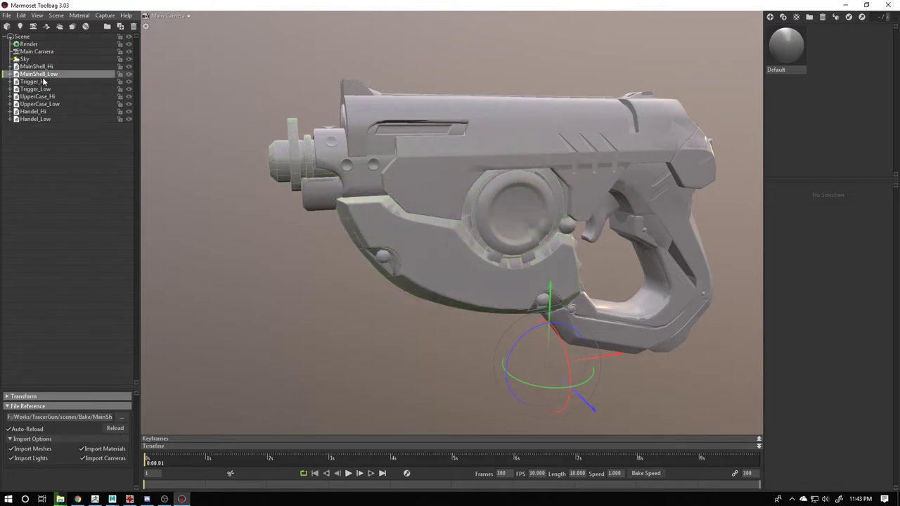
pyautogui.click(43, 82)
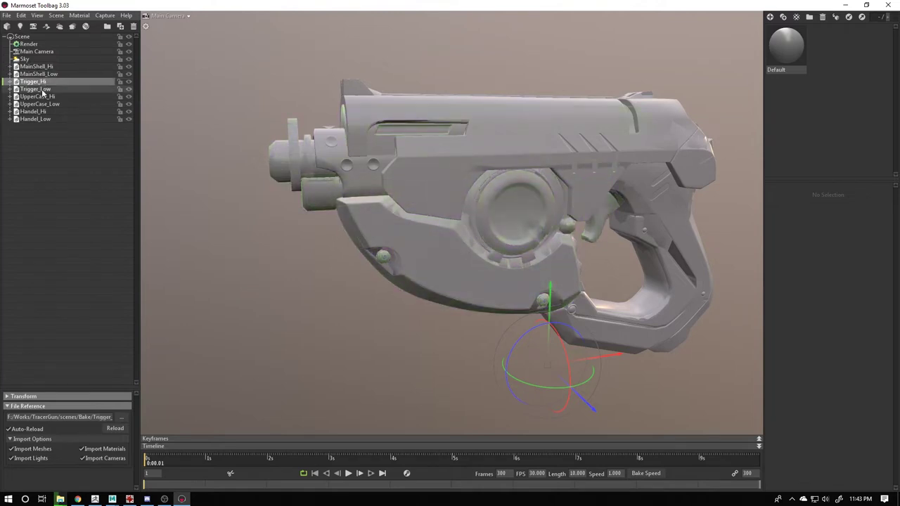
pyautogui.click(43, 92)
pyautogui.click(39, 97)
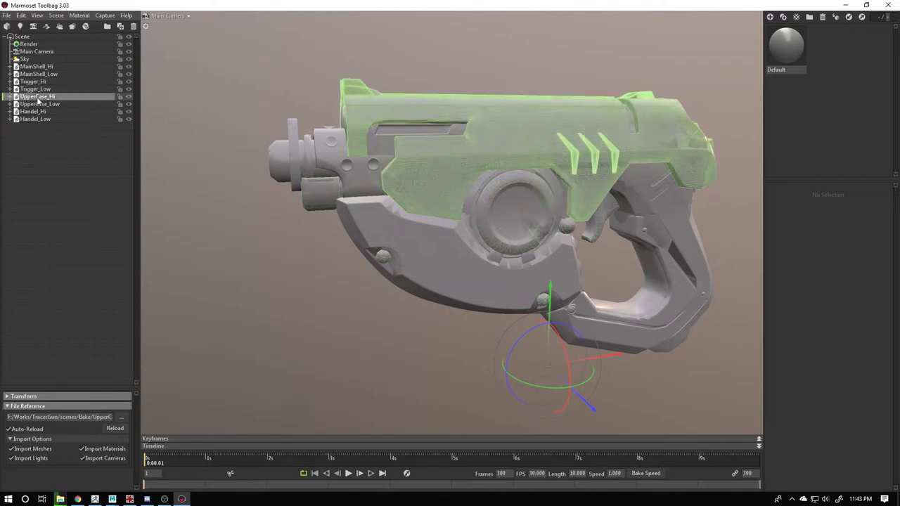
pyautogui.click(35, 104)
pyautogui.click(33, 111)
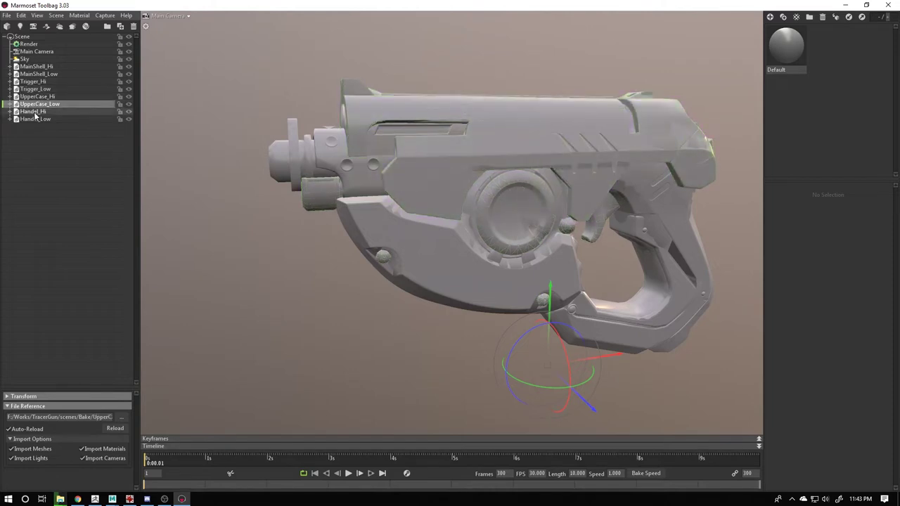
pyautogui.click(33, 120)
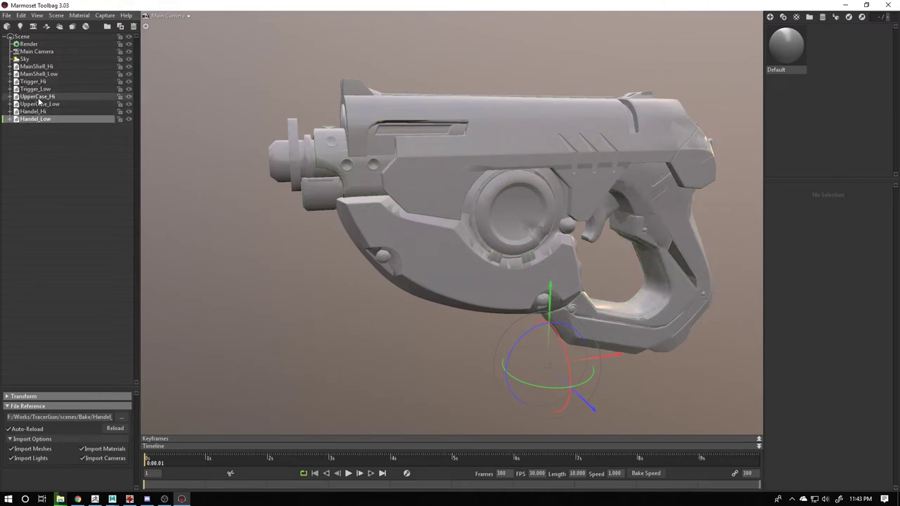
pyautogui.moveTo(287, 197); pyautogui.dragTo(337, 228)
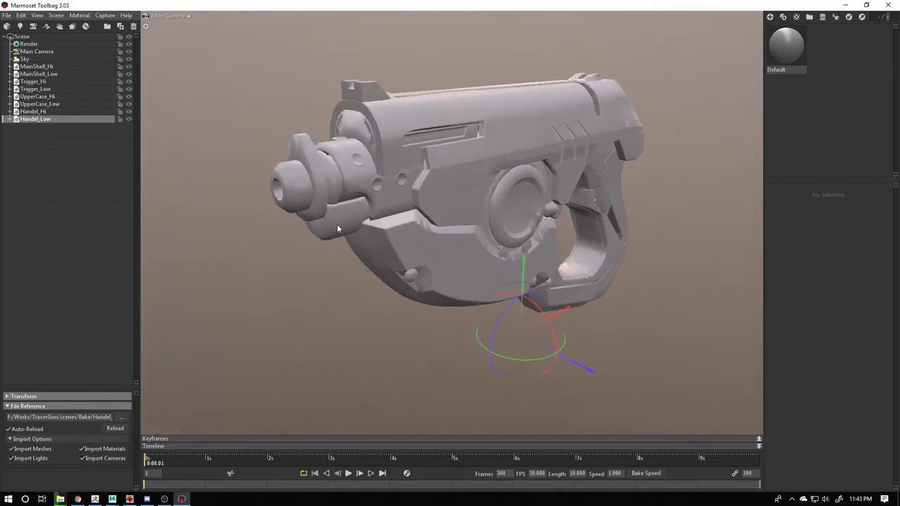
pyautogui.click(300, 279)
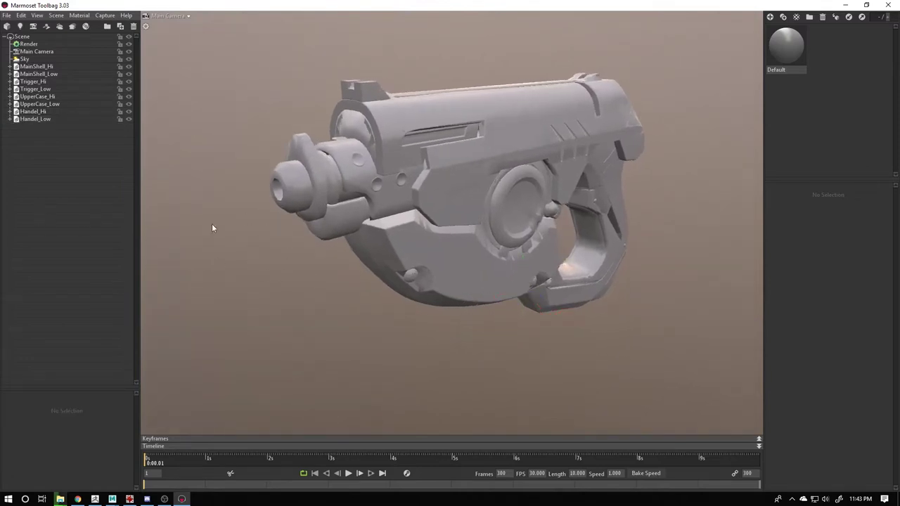
# Step: Light the scene with the Garage sky preset
pyautogui.click(25, 59)
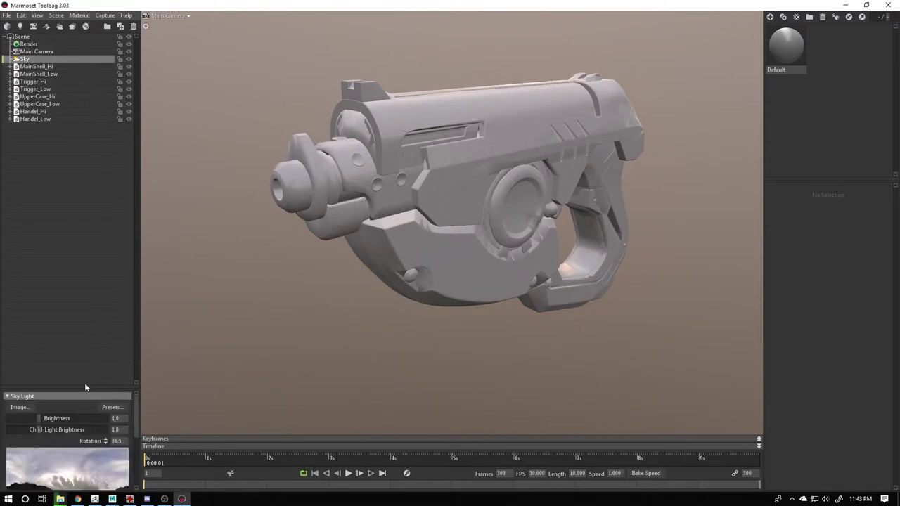
pyautogui.moveTo(80, 387); pyautogui.dragTo(85, 251)
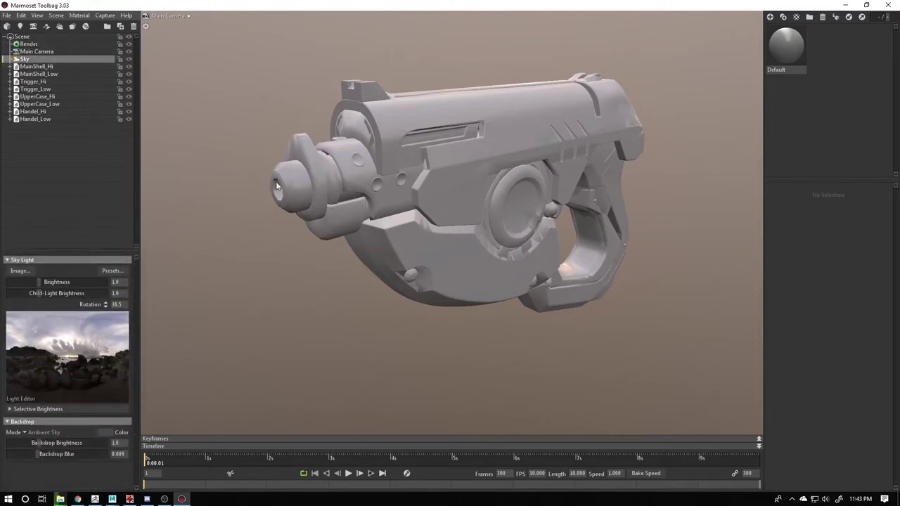
pyautogui.click(112, 271)
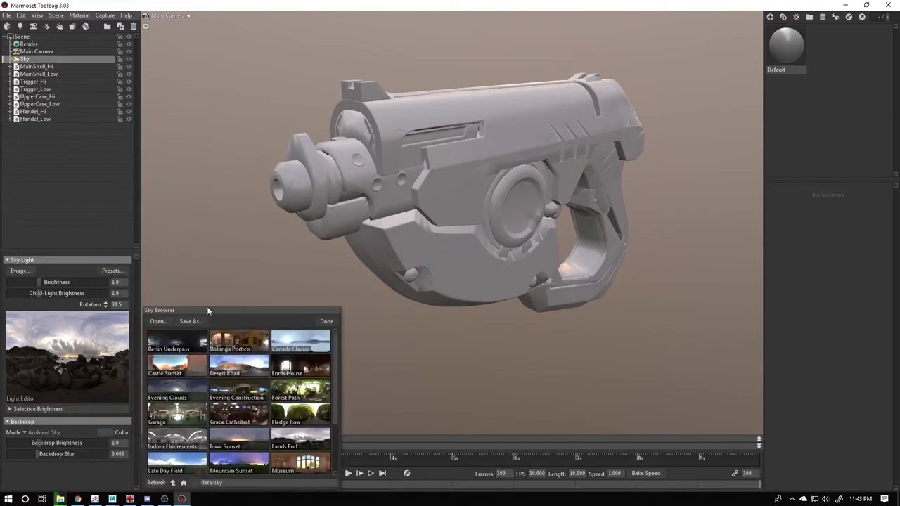
pyautogui.scroll(-1, 260, 429)
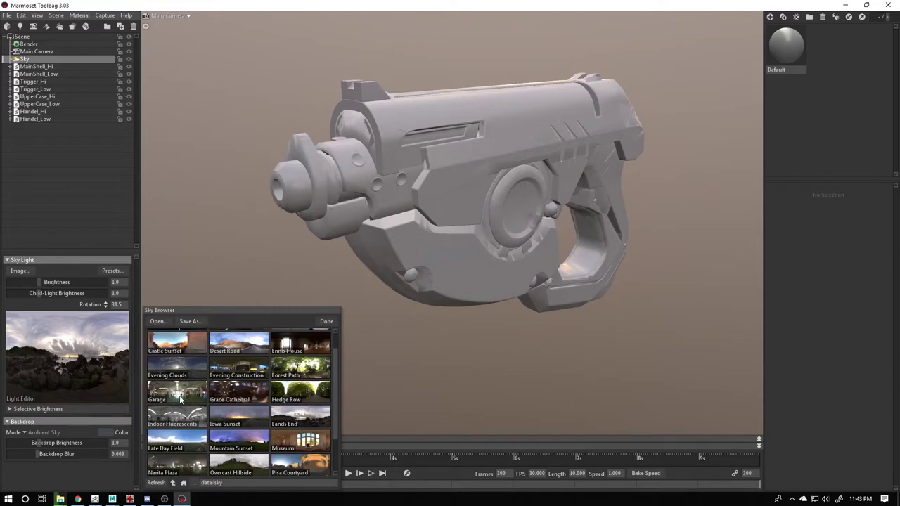
pyautogui.click(175, 398)
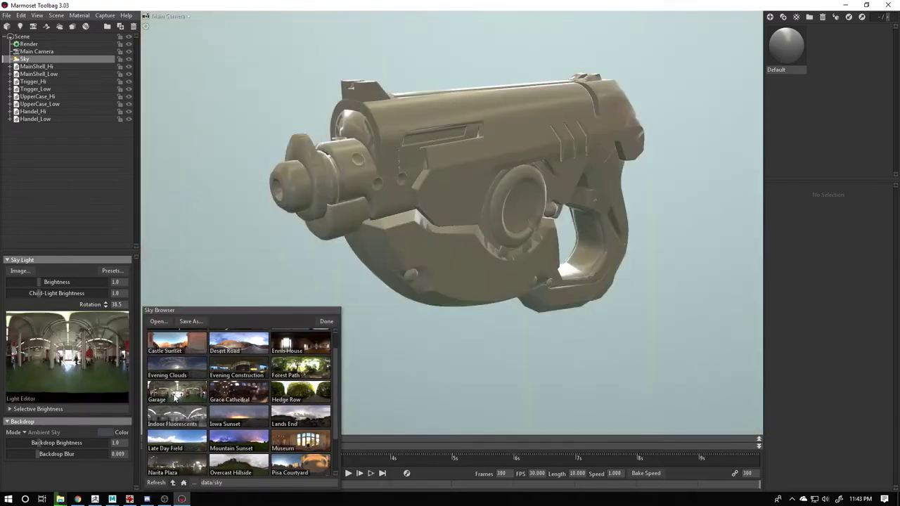
pyautogui.click(326, 322)
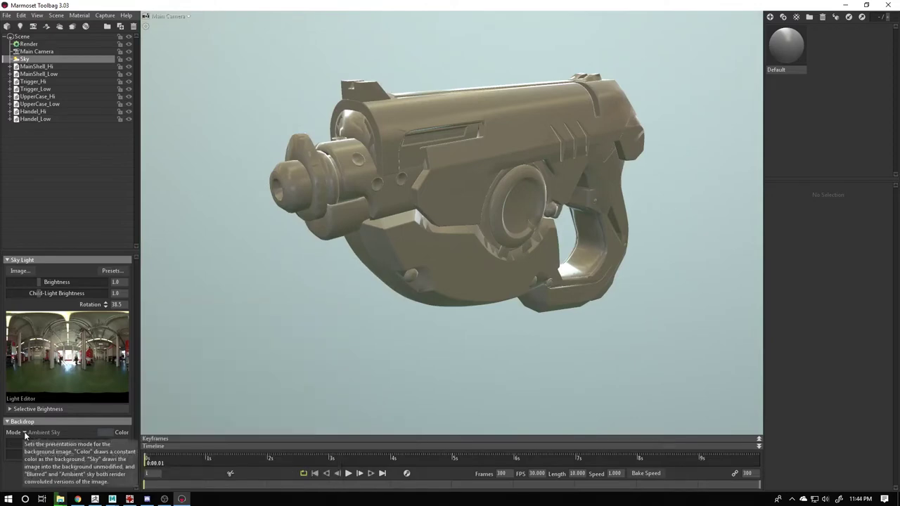
# Step: Set the backdrop to a near-black plain colour and rotate the sky lighting to 259.5
pyautogui.click(24, 433)
pyautogui.click(67, 440)
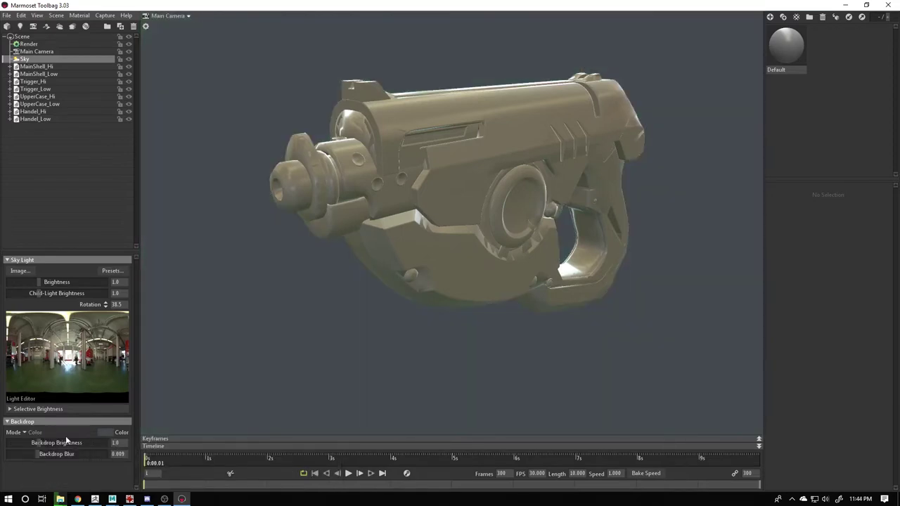
pyautogui.click(106, 432)
pyautogui.moveTo(176, 422); pyautogui.dragTo(135, 456)
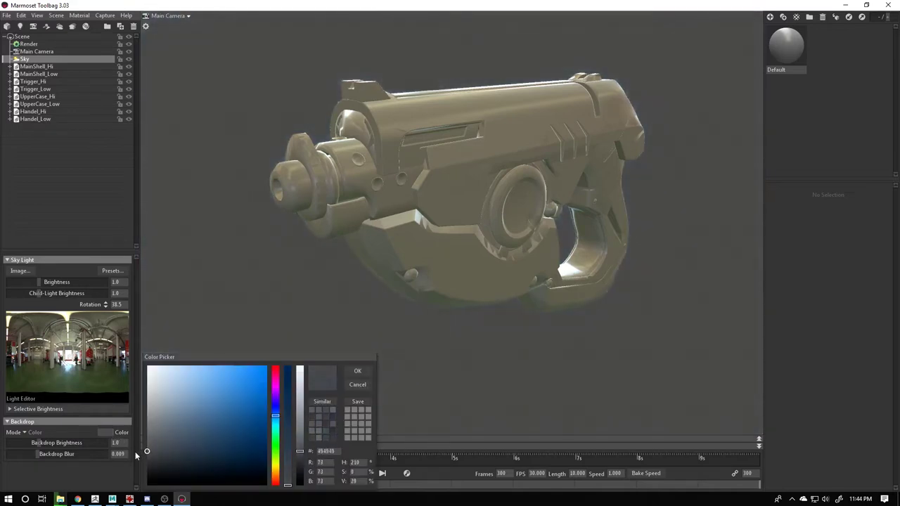
pyautogui.click(357, 370)
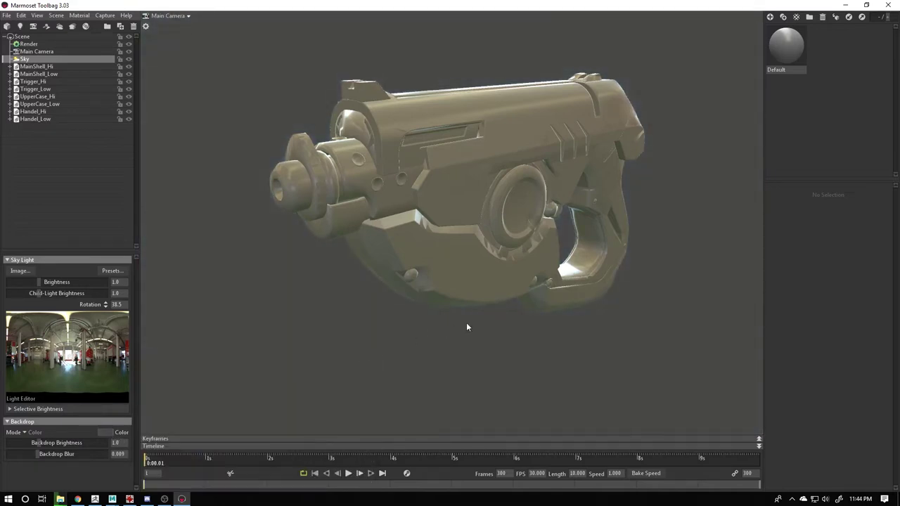
pyautogui.moveTo(466, 327)
pyautogui.keyDown('shift'); pyautogui.mouseDown()
pyautogui.moveTo(635, 314)
pyautogui.moveTo(571, 321)
pyautogui.mouseUp(); pyautogui.keyUp('shift')
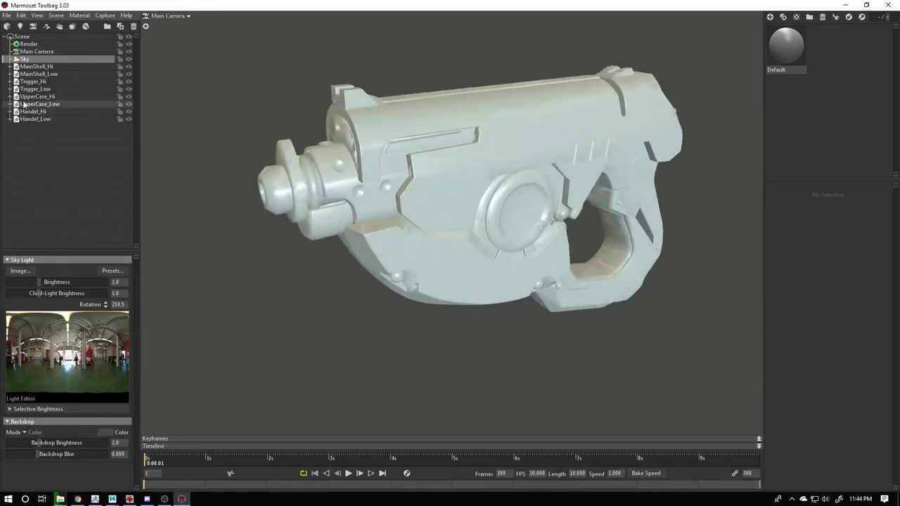
pyautogui.click(32, 142)
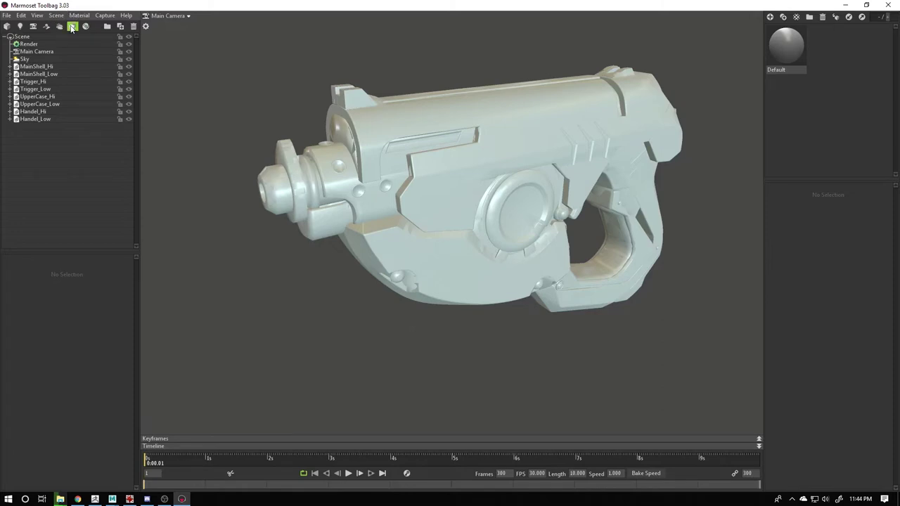
# Step: Add Baker 1 with an empty High/Low bake group, then select MainShell_Hi
pyautogui.click(71, 28)
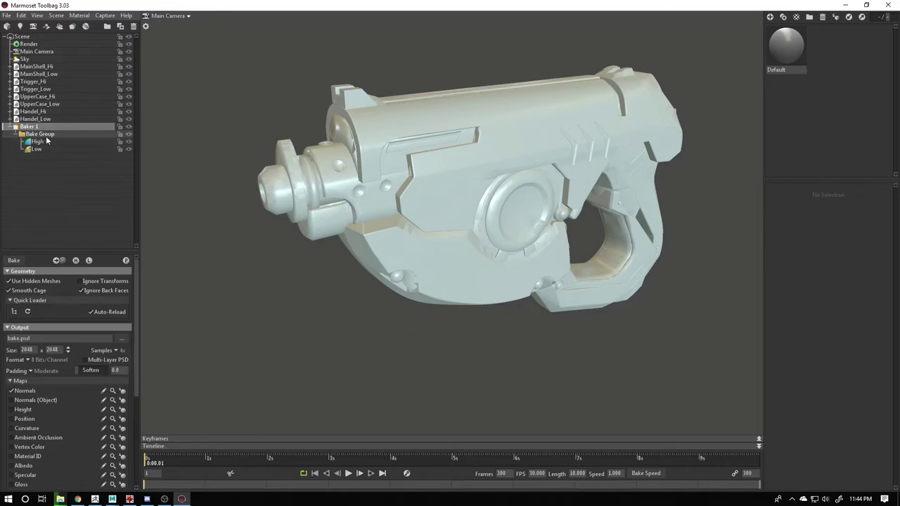
pyautogui.click(35, 67)
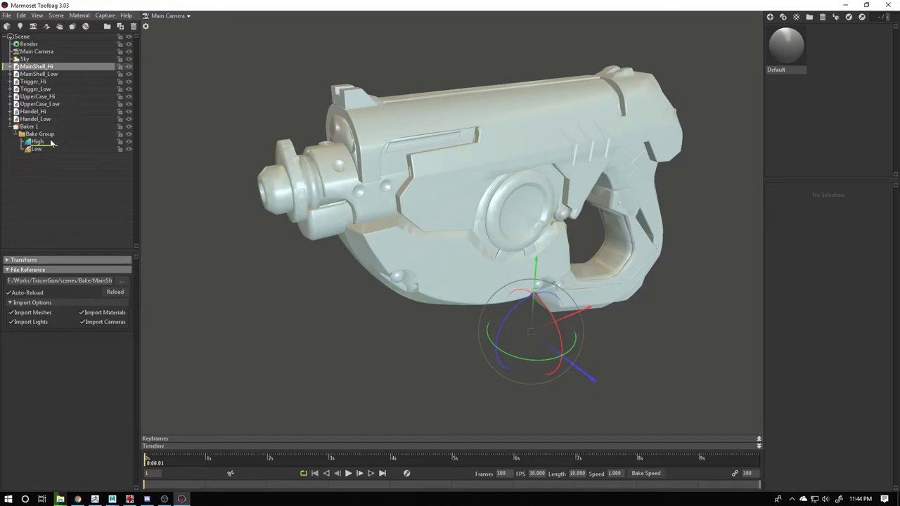
# Step: Assign MainShell_Hi to the High slot and MainShell_Low to the Low slot, then verify both
pyautogui.moveTo(47, 143); pyautogui.dragTo(40, 144)
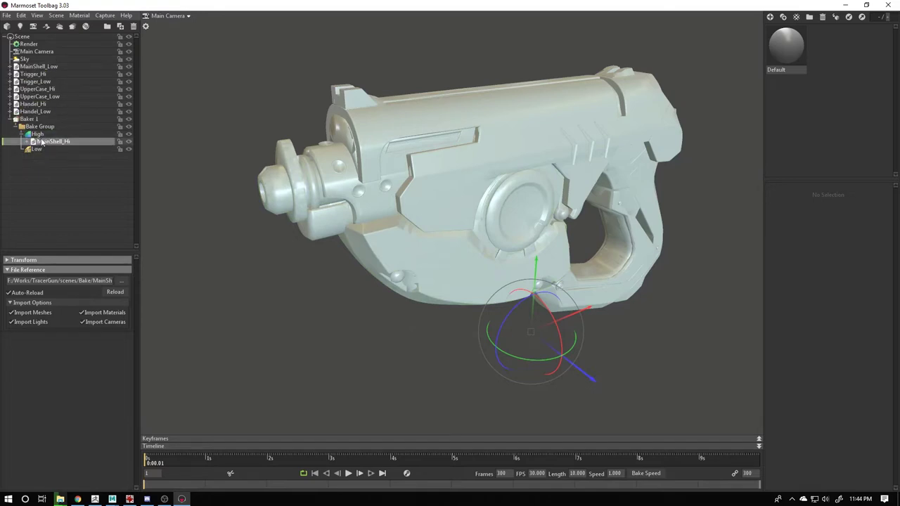
pyautogui.click(32, 67)
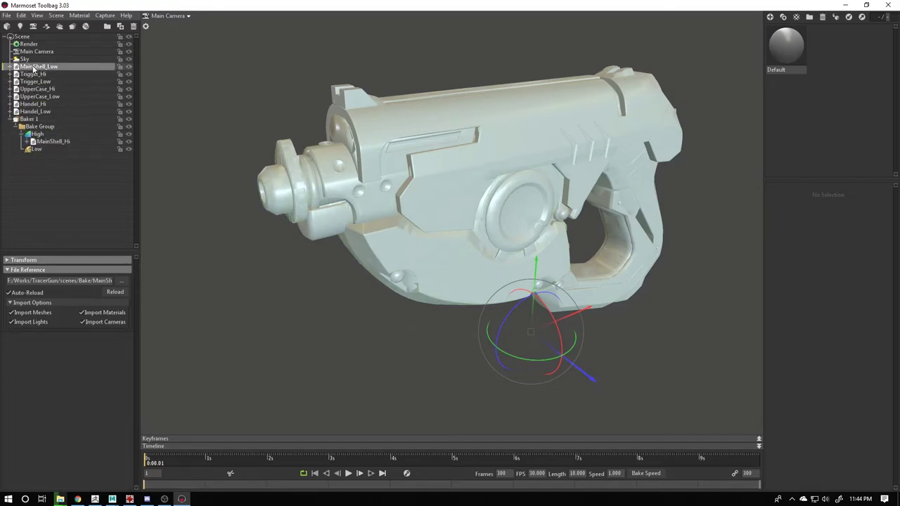
pyautogui.moveTo(83, 109)
pyautogui.mouseDown()
pyautogui.moveTo(49, 150)
pyautogui.moveTo(38, 151)
pyautogui.mouseUp()
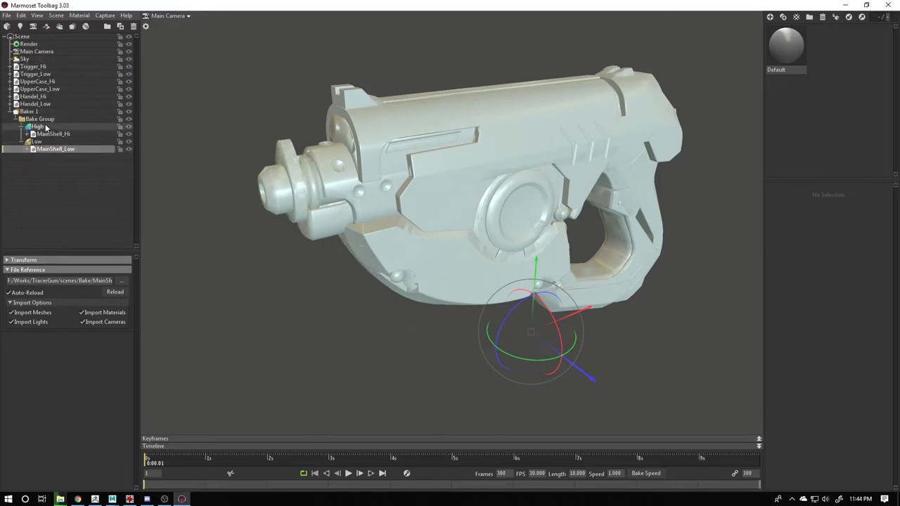
pyautogui.click(42, 119)
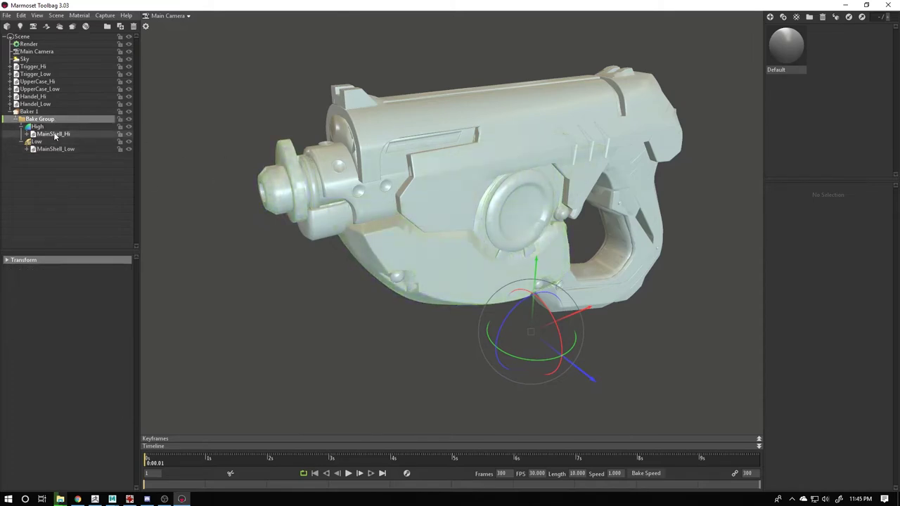
pyautogui.click(55, 135)
pyautogui.click(55, 149)
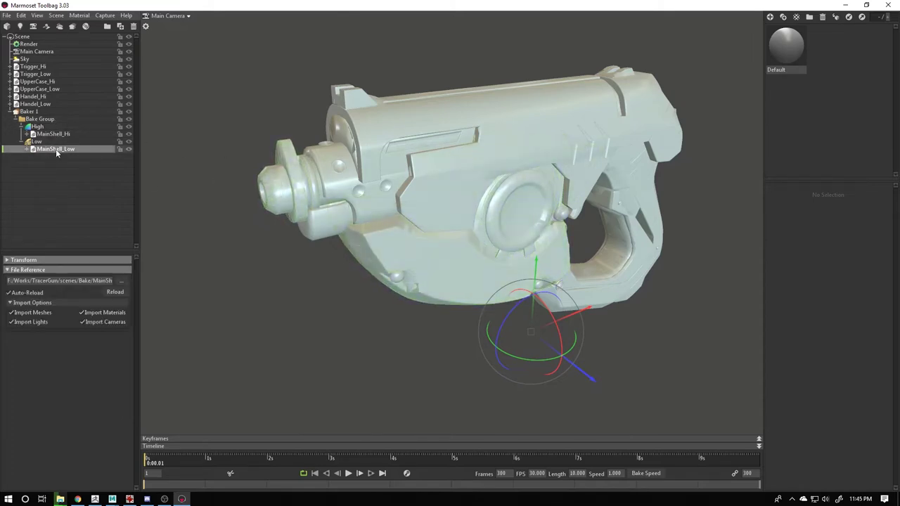
pyautogui.click(55, 169)
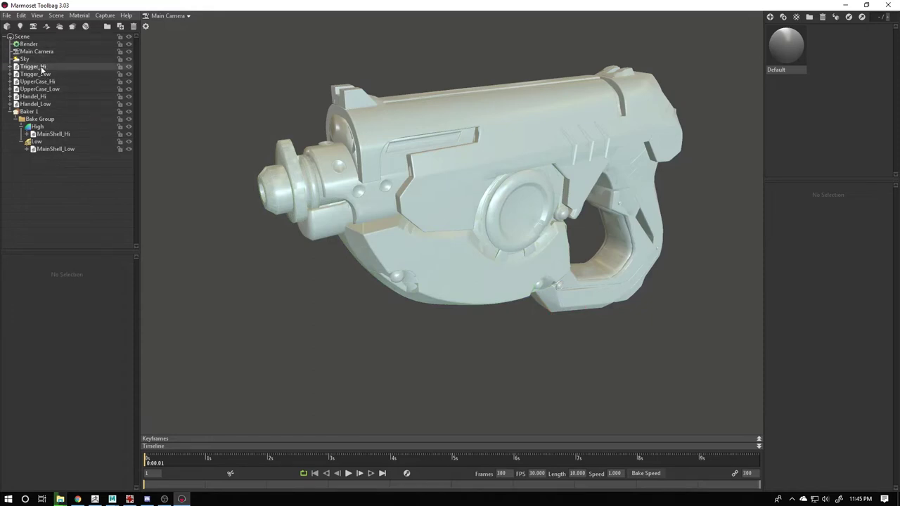
# Step: Remove the extra Baker 2, collapse the bake group, and show Baker 1's bake settings
pyautogui.click(70, 29)
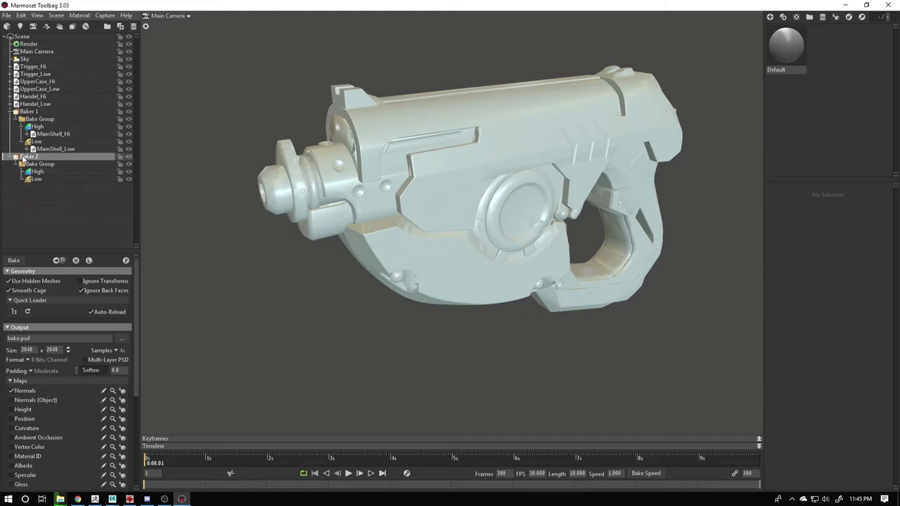
pyautogui.press('Delete')
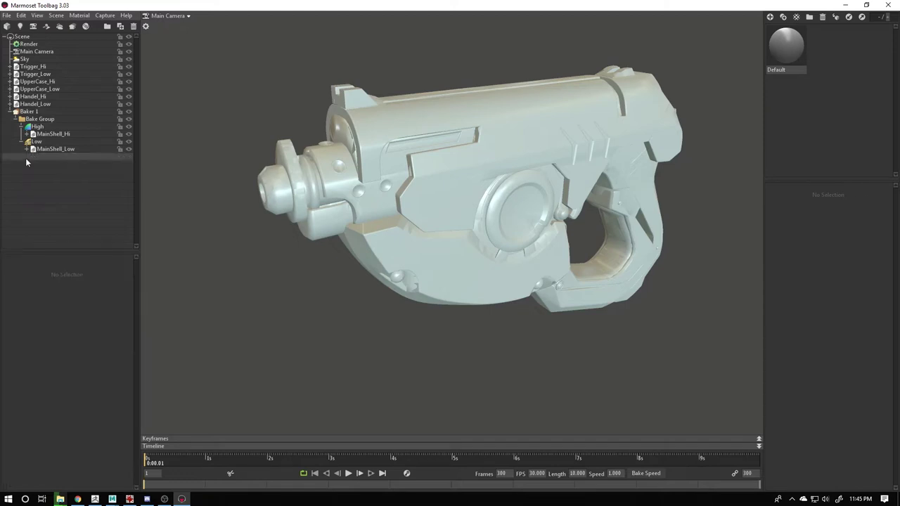
pyautogui.click(24, 120)
pyautogui.click(22, 120)
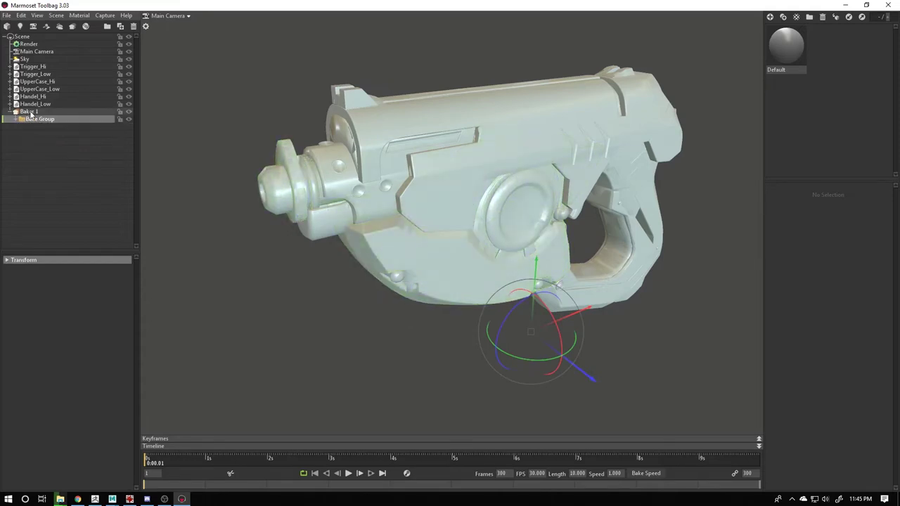
pyautogui.click(31, 113)
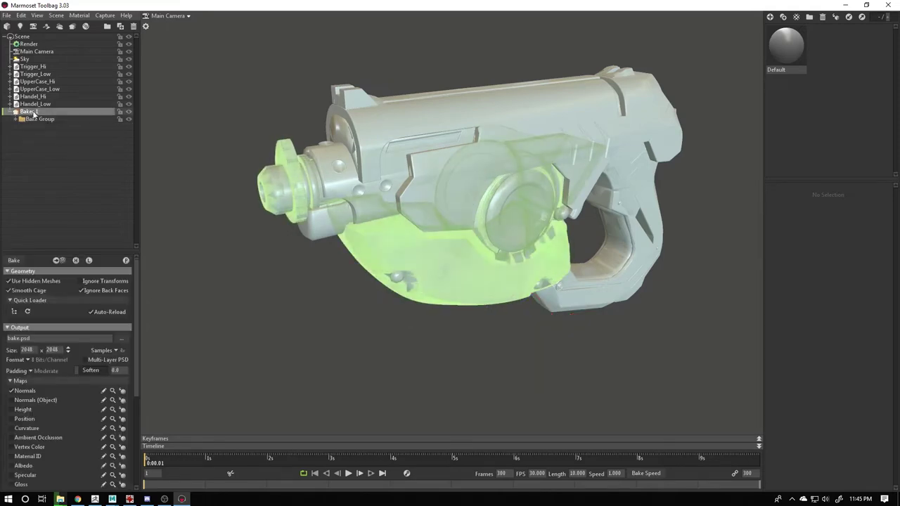
# Step: Add a bake group with Trigger_Hi under High and Trigger_Low under Low
pyautogui.click(60, 261)
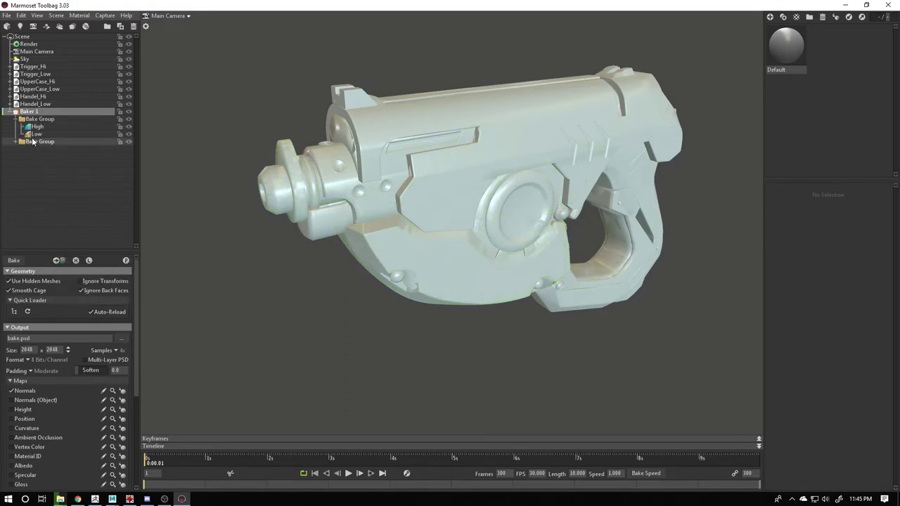
pyautogui.click(30, 67)
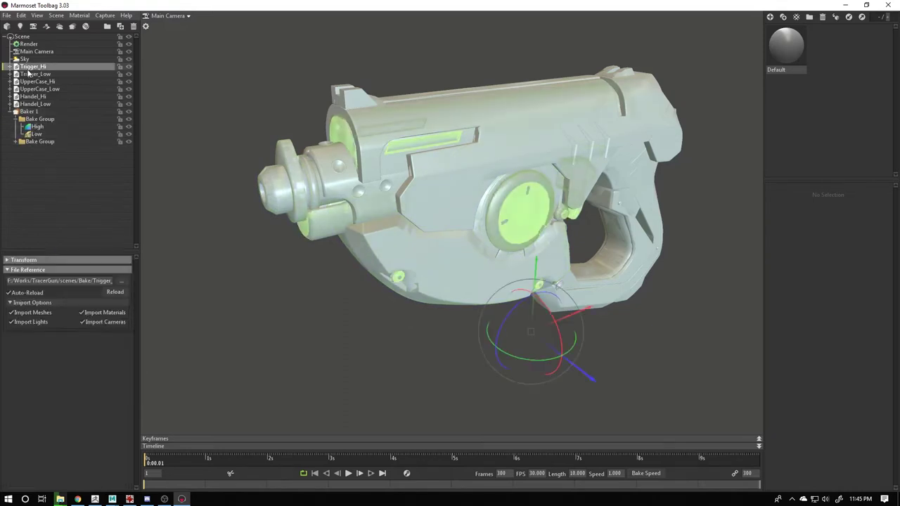
pyautogui.moveTo(28, 73); pyautogui.dragTo(46, 128)
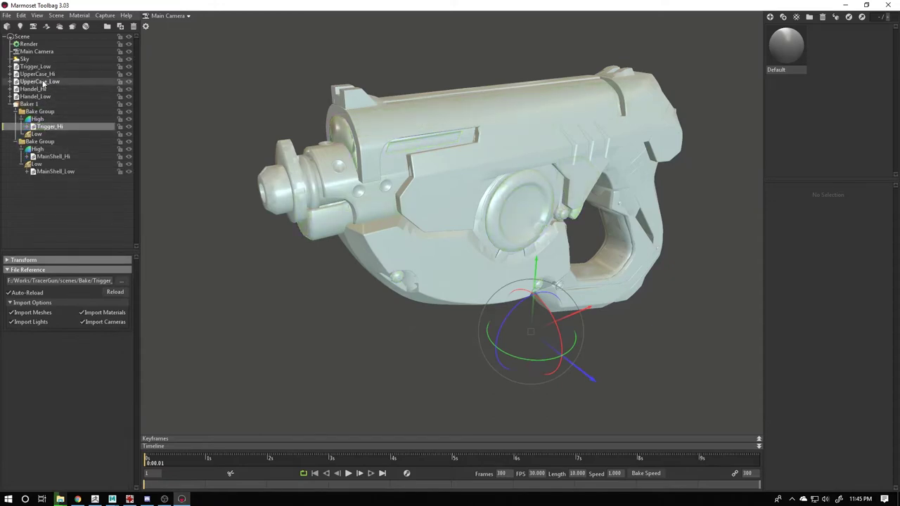
pyautogui.moveTo(30, 67); pyautogui.dragTo(55, 136)
pyautogui.click(31, 98)
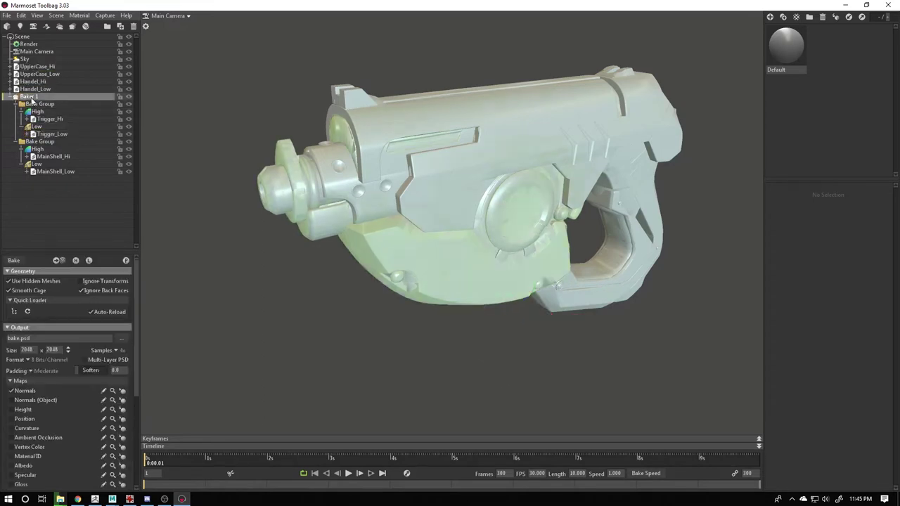
# Step: Add a bake group with UpperCase_Hi under High and UpperCase_Low under Low
pyautogui.click(60, 261)
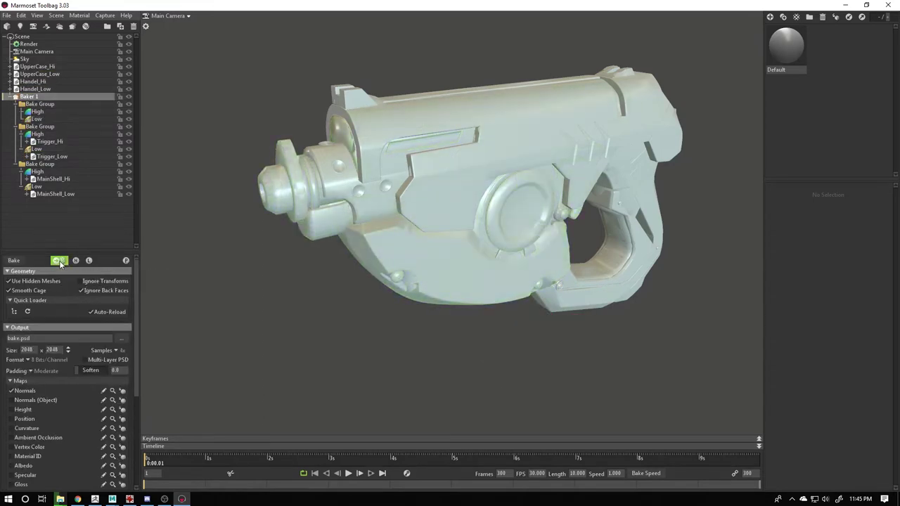
pyautogui.click(34, 66)
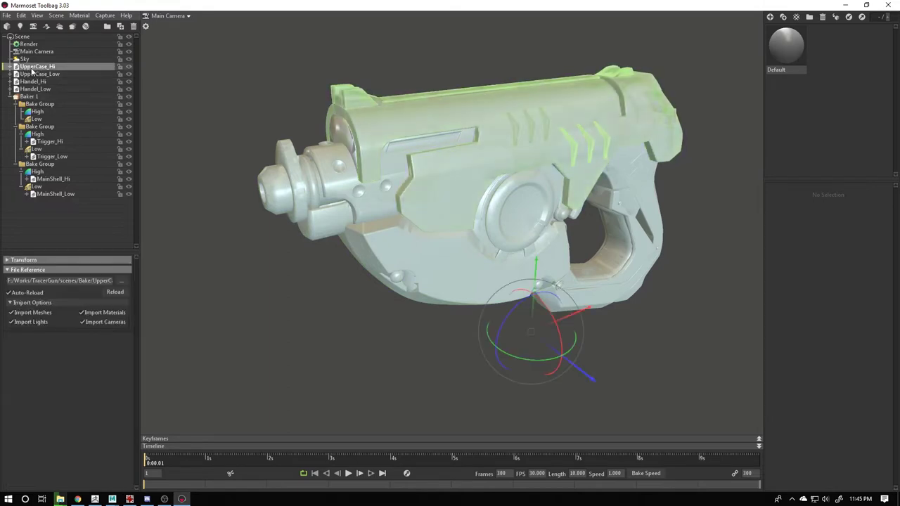
pyautogui.moveTo(31, 71)
pyautogui.mouseDown()
pyautogui.moveTo(66, 114)
pyautogui.moveTo(55, 117)
pyautogui.mouseUp()
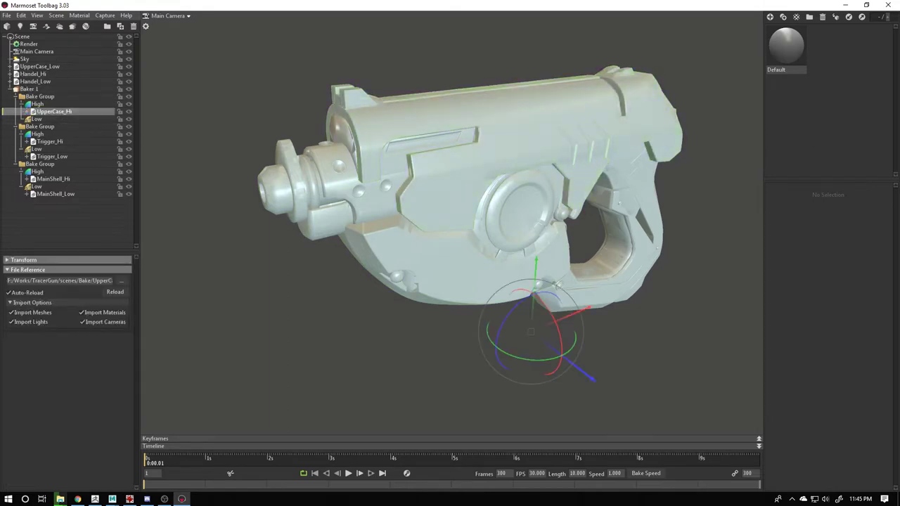
pyautogui.click(165, 499)
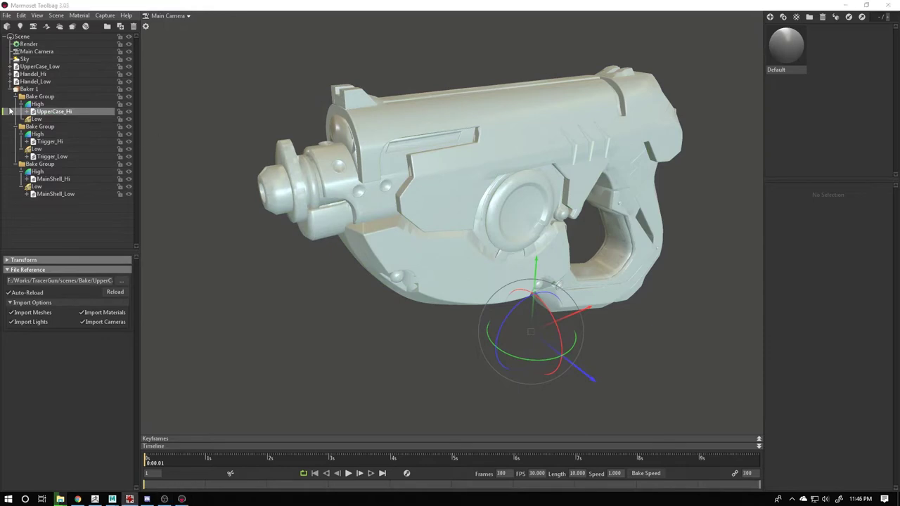
pyautogui.click(35, 68)
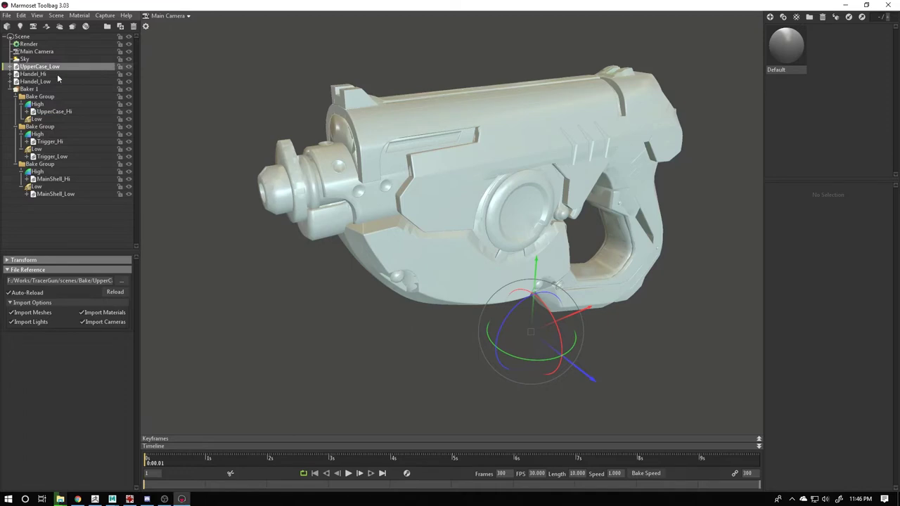
pyautogui.moveTo(58, 79); pyautogui.dragTo(37, 119)
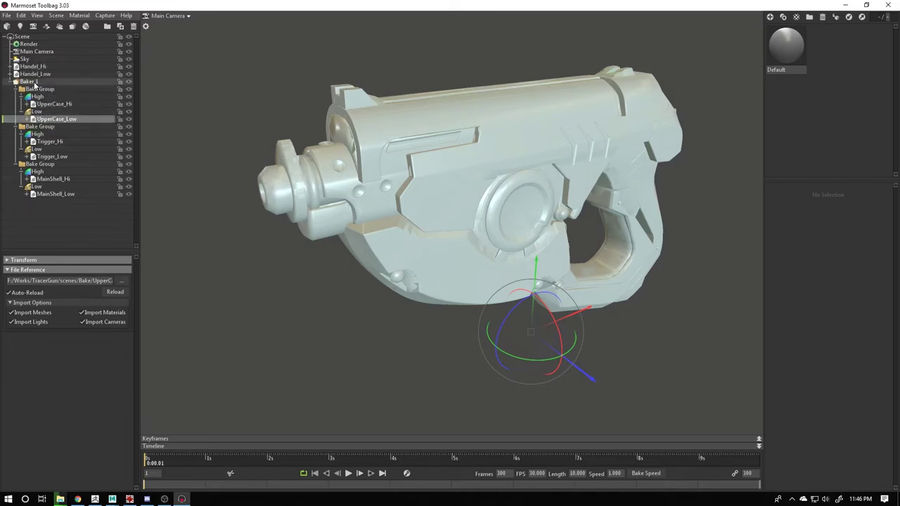
pyautogui.click(32, 82)
# Step: Add a Handel bake group with Handel_Hi under High, then review the UpperCase and MainShell groups
pyautogui.click(59, 261)
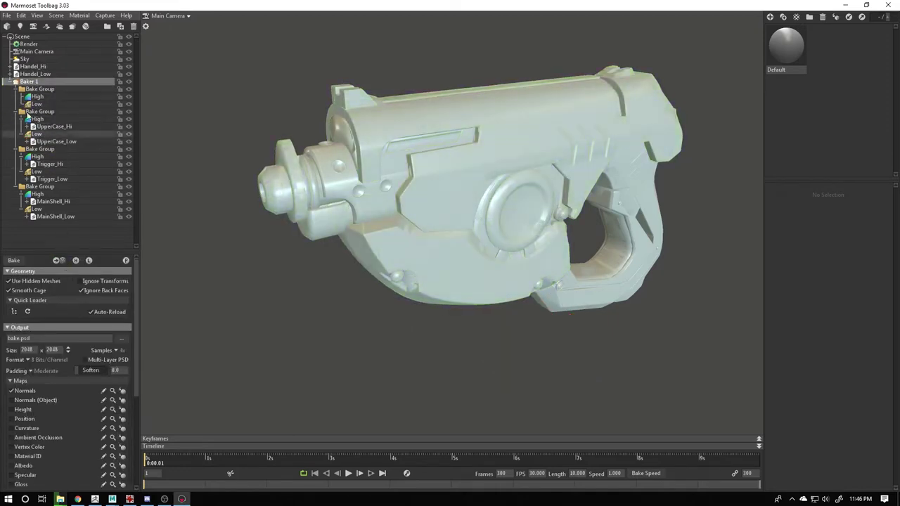
pyautogui.click(33, 66)
pyautogui.moveTo(34, 66); pyautogui.dragTo(50, 105)
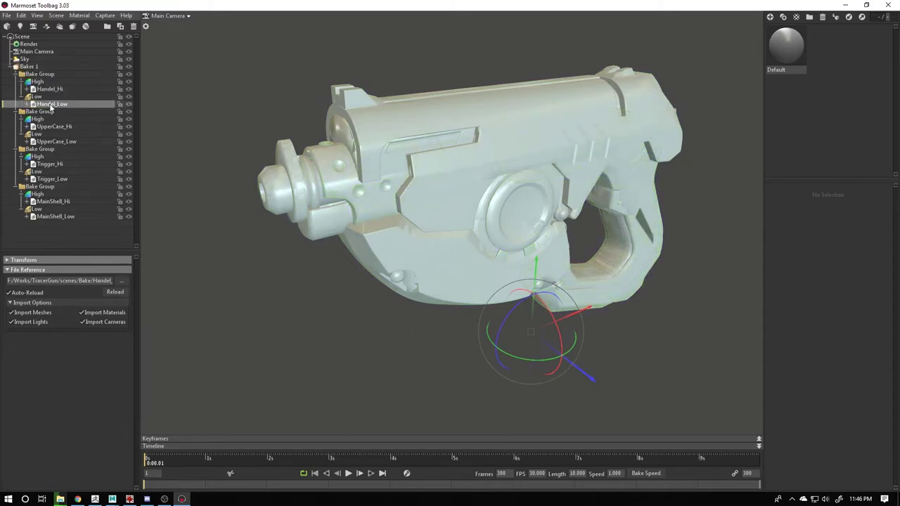
pyautogui.click(39, 73)
pyautogui.click(39, 111)
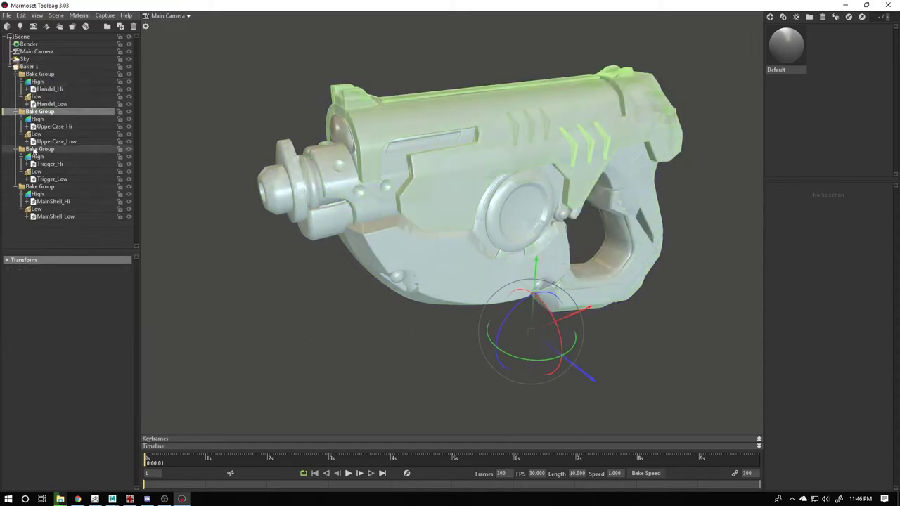
pyautogui.click(39, 149)
pyautogui.click(40, 186)
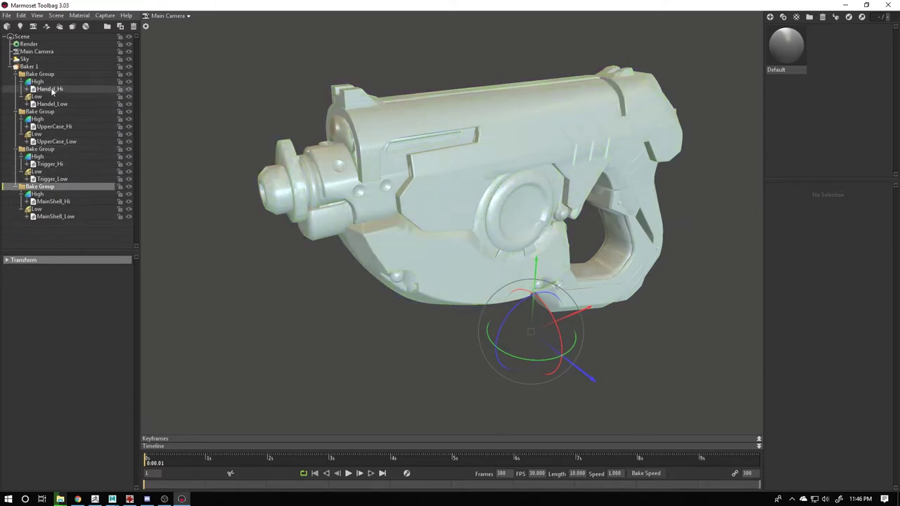
# Step: Check each Handel, UpperCase, Trigger and MainShell Hi/Low mesh on the gun
pyautogui.click(51, 89)
pyautogui.click(53, 104)
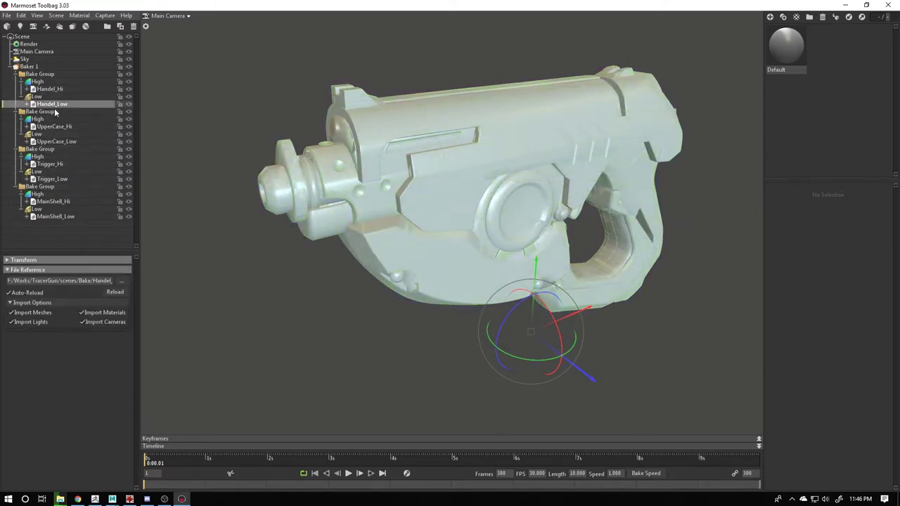
pyautogui.click(56, 134)
pyautogui.click(56, 126)
pyautogui.click(56, 141)
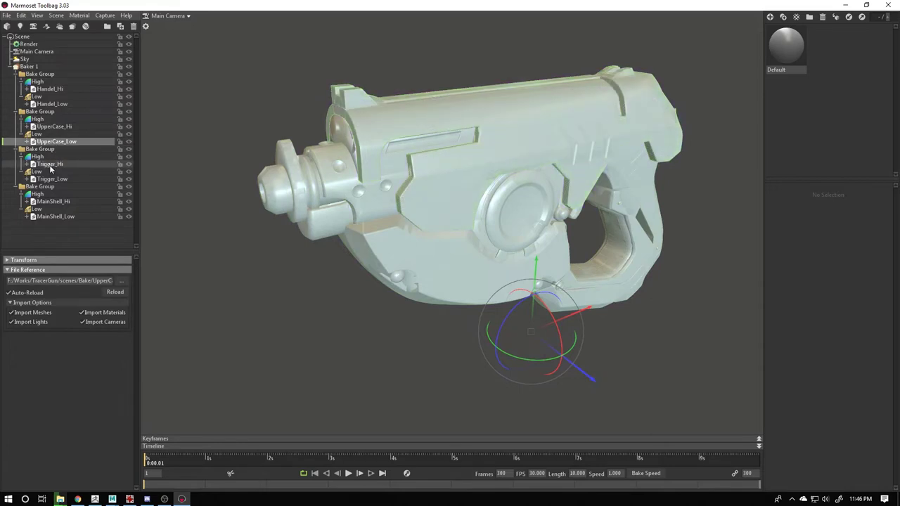
pyautogui.click(50, 163)
pyautogui.click(52, 178)
pyautogui.click(52, 201)
pyautogui.click(69, 216)
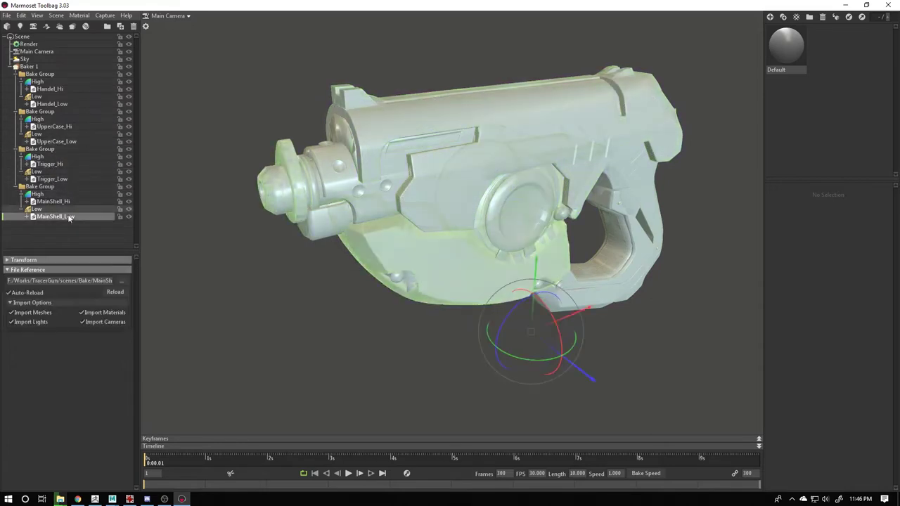
pyautogui.click(59, 226)
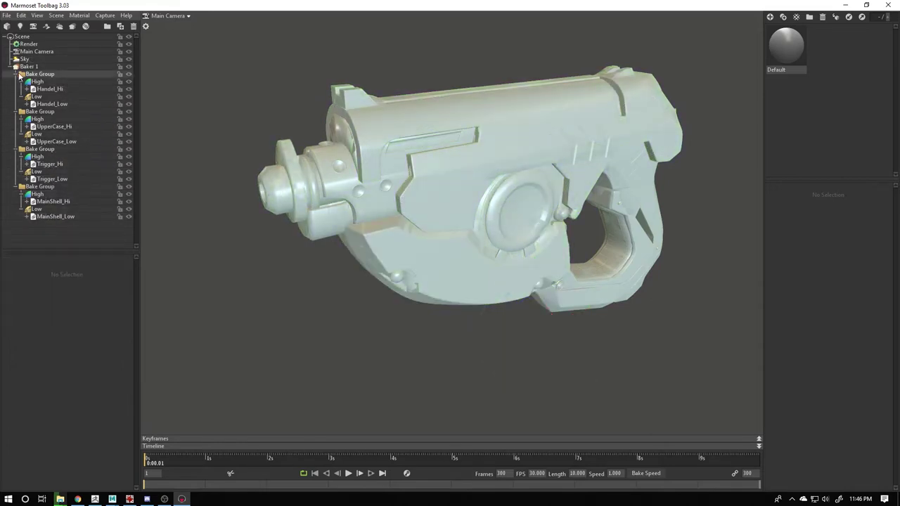
# Step: Collapse and re-expand the bake groups in the outliner, selecting UpperCase_Low along the way
pyautogui.click(16, 74)
pyautogui.click(15, 82)
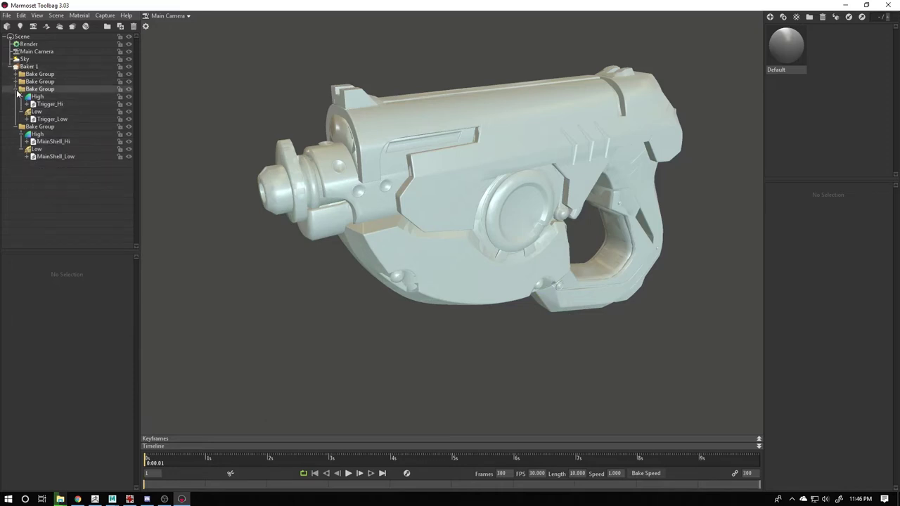
pyautogui.click(15, 88)
pyautogui.click(16, 97)
pyautogui.click(39, 74)
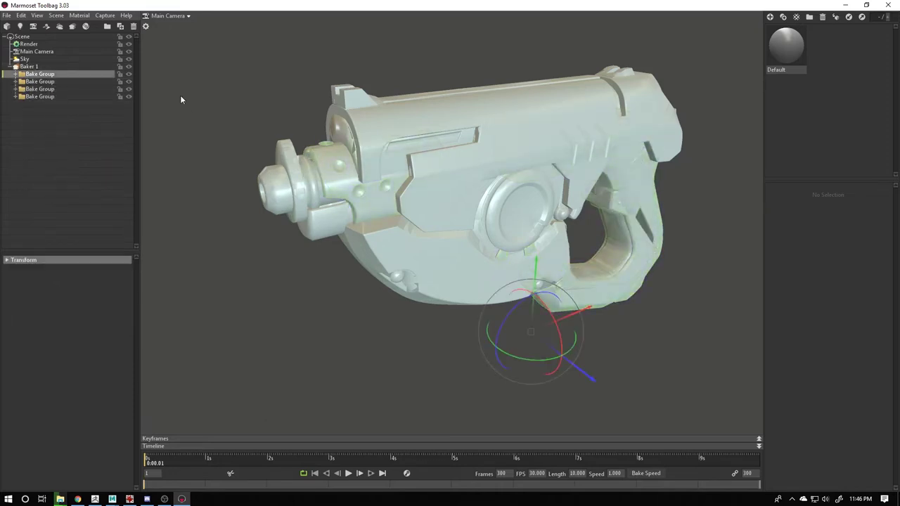
pyautogui.click(16, 74)
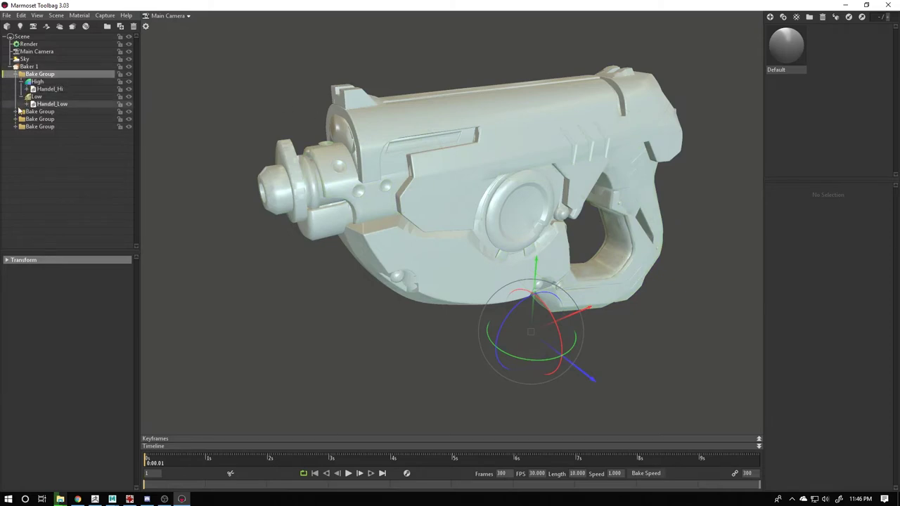
pyautogui.click(16, 111)
pyautogui.click(19, 142)
pyautogui.click(16, 149)
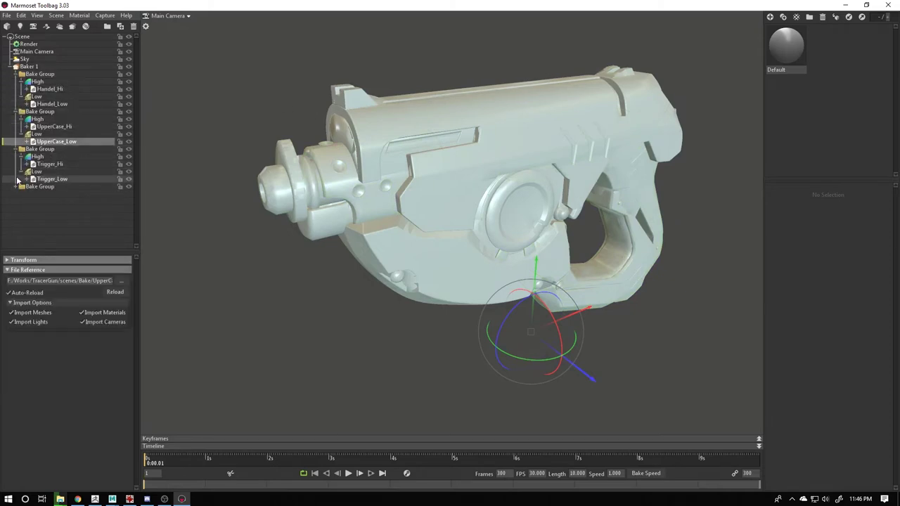
pyautogui.click(16, 186)
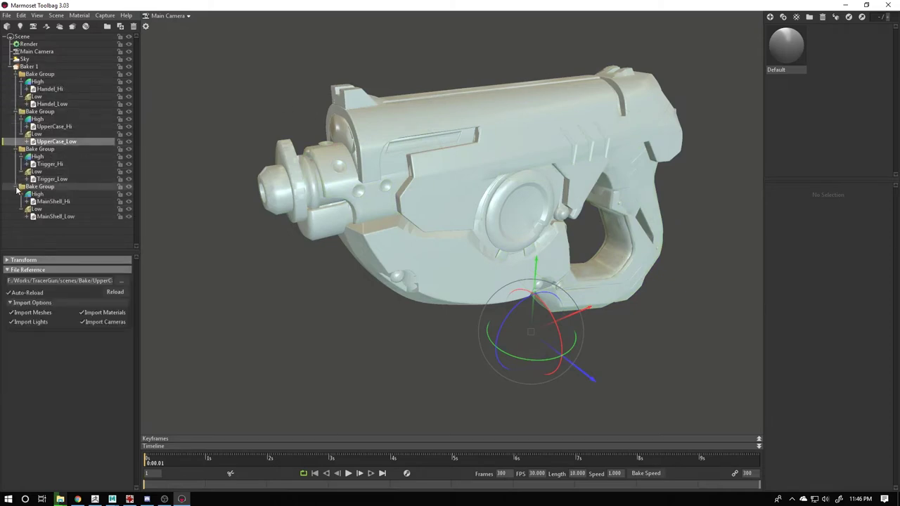
# Step: Hide the high-poly handle, upper case and main shell, inspect the low-poly gun, and select Baker 1
pyautogui.click(128, 83)
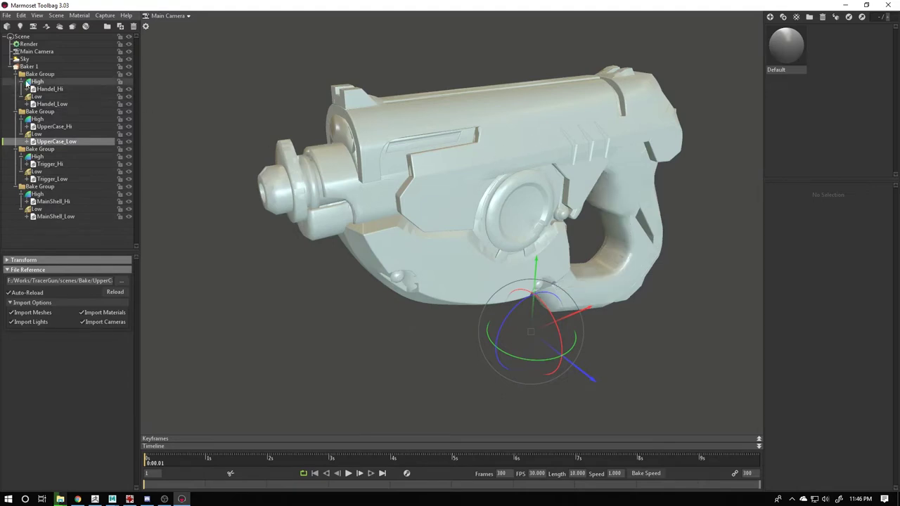
pyautogui.click(129, 118)
pyautogui.click(105, 142)
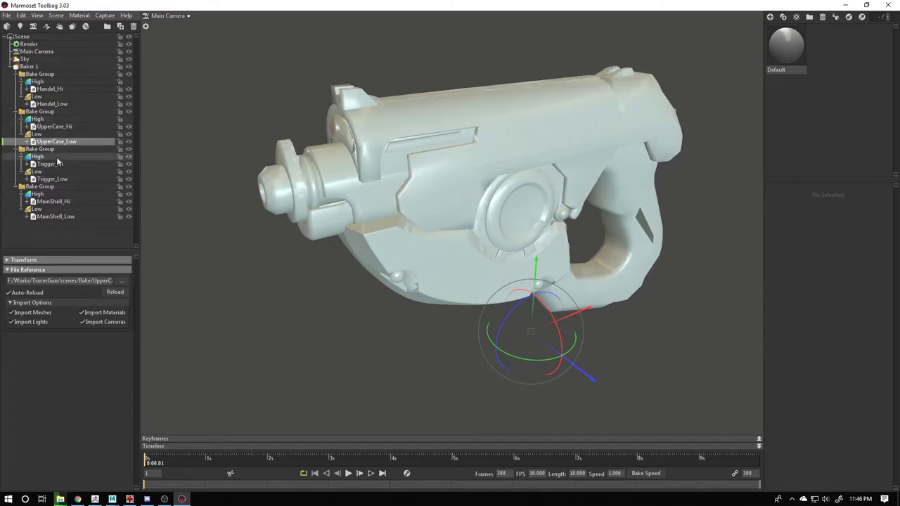
pyautogui.click(129, 202)
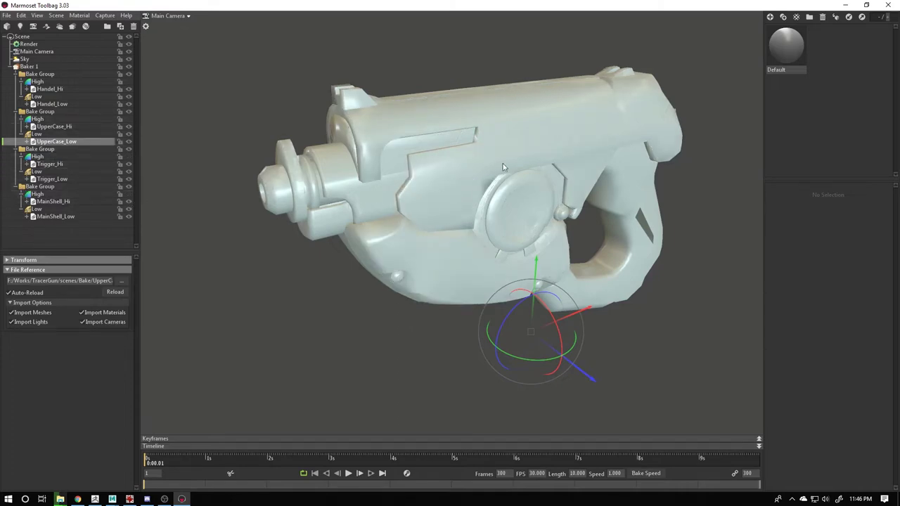
pyautogui.moveTo(505, 168)
pyautogui.mouseDown()
pyautogui.moveTo(689, 224)
pyautogui.moveTo(638, 144)
pyautogui.moveTo(408, 146)
pyautogui.mouseUp()
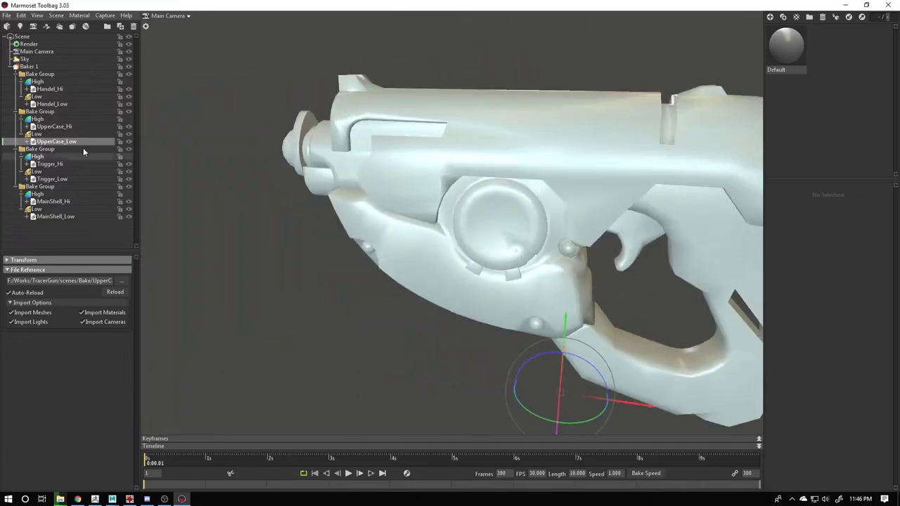
pyautogui.scroll(-5, 493, 211)
pyautogui.moveTo(533, 206)
pyautogui.mouseDown()
pyautogui.moveTo(438, 217)
pyautogui.moveTo(492, 226)
pyautogui.mouseUp()
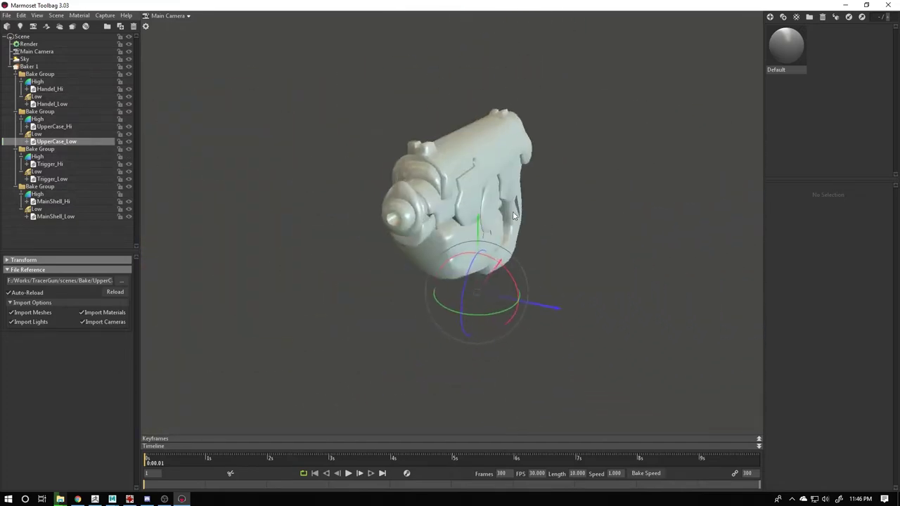
pyautogui.keyDown('shift'); pyautogui.moveTo(444, 222); pyautogui.dragTo(431, 219); pyautogui.keyUp('shift')
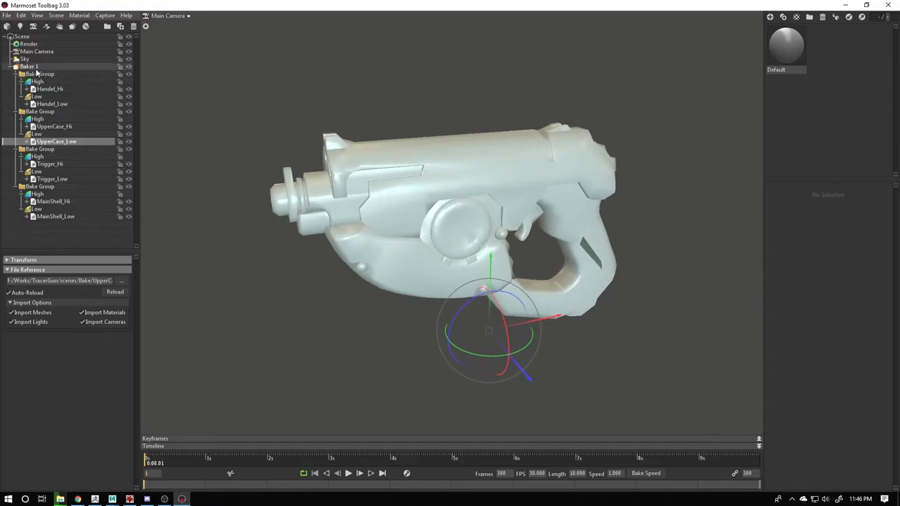
pyautogui.click(34, 67)
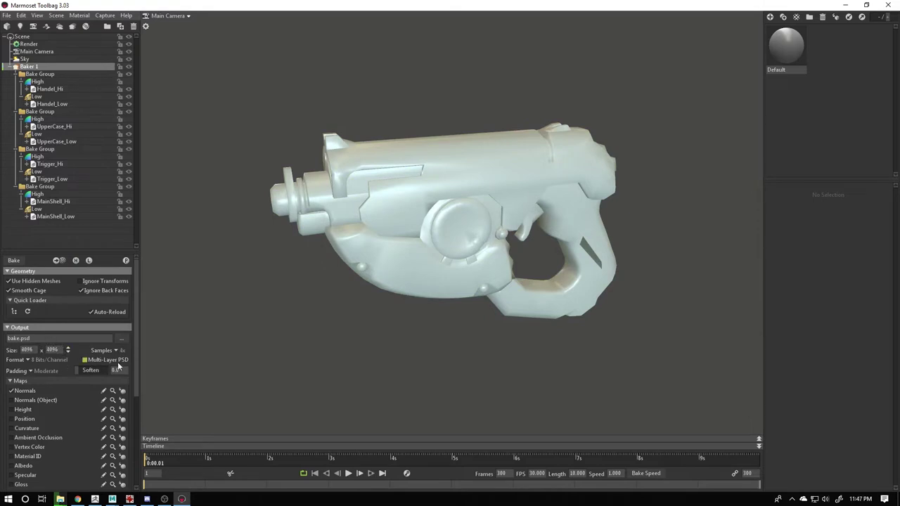
# Step: Save Baker 1's output as a Photoshop TracerGun file in F:/Works/TracerGun/scenes/Bake
pyautogui.click(105, 338)
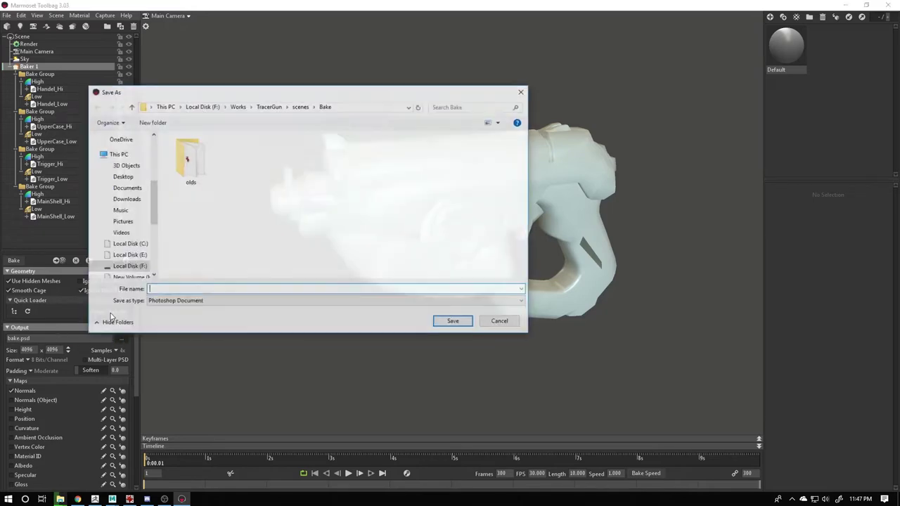
pyautogui.click(178, 305)
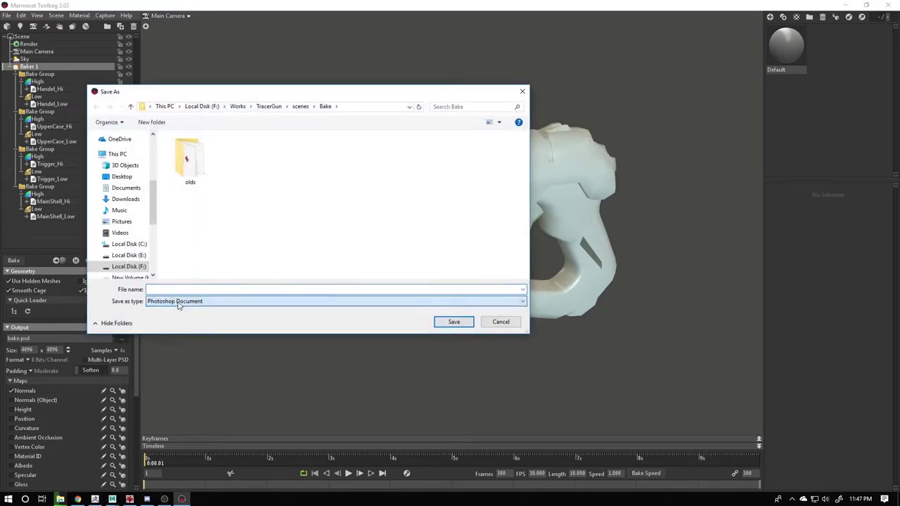
pyautogui.click(177, 303)
pyautogui.click(176, 304)
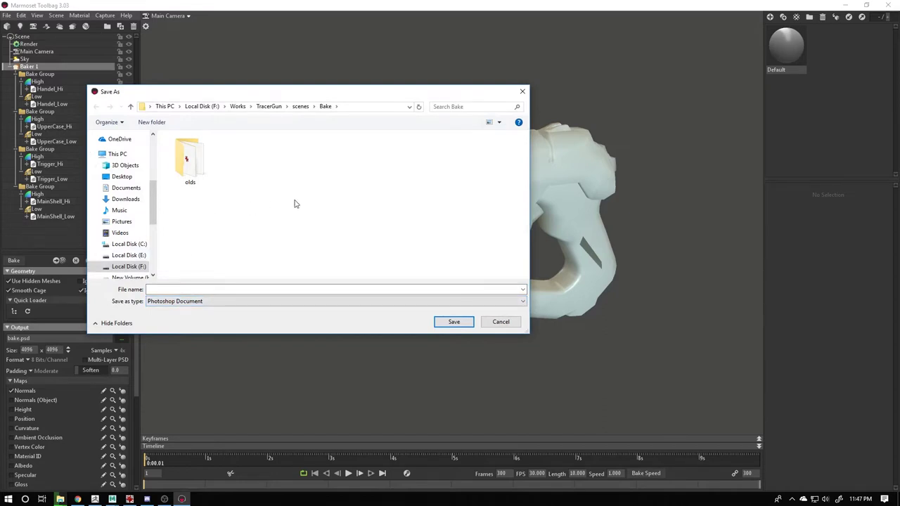
pyautogui.click(179, 288)
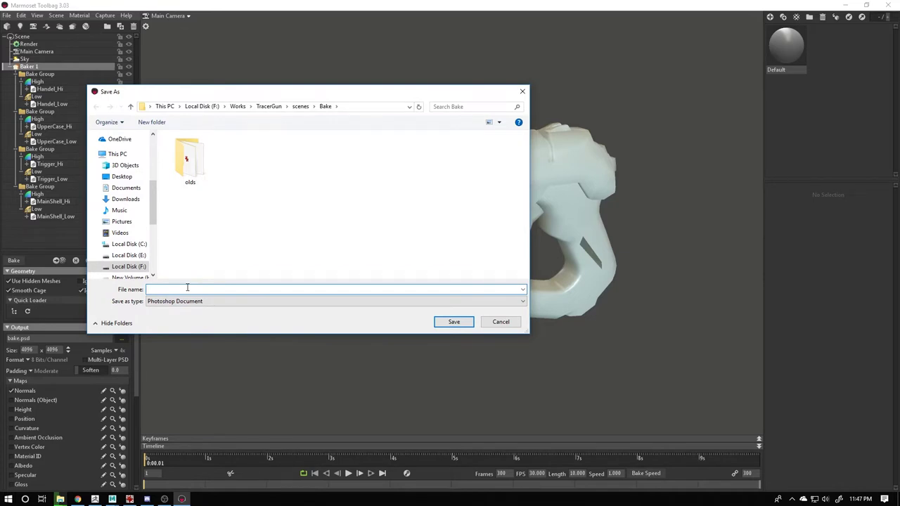
pyautogui.write('TracerGun.tga')
pyautogui.click(463, 322)
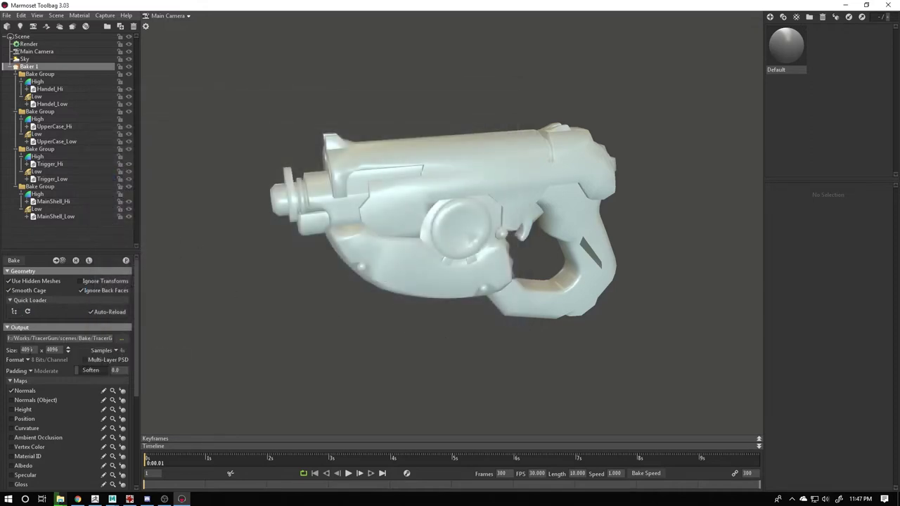
# Step: Check the sample count options, then bake Baker 1's 4096x4096 Normals map and view the result
pyautogui.click(122, 350)
pyautogui.click(213, 334)
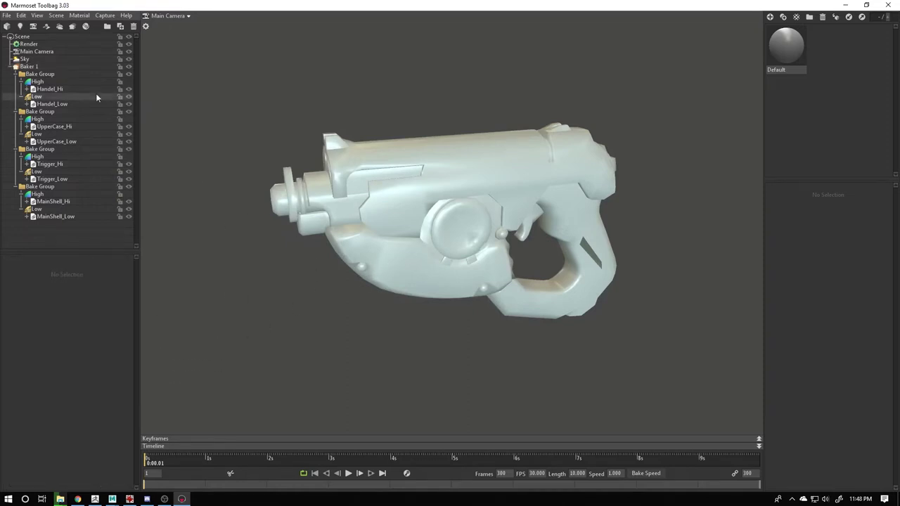
pyautogui.click(25, 67)
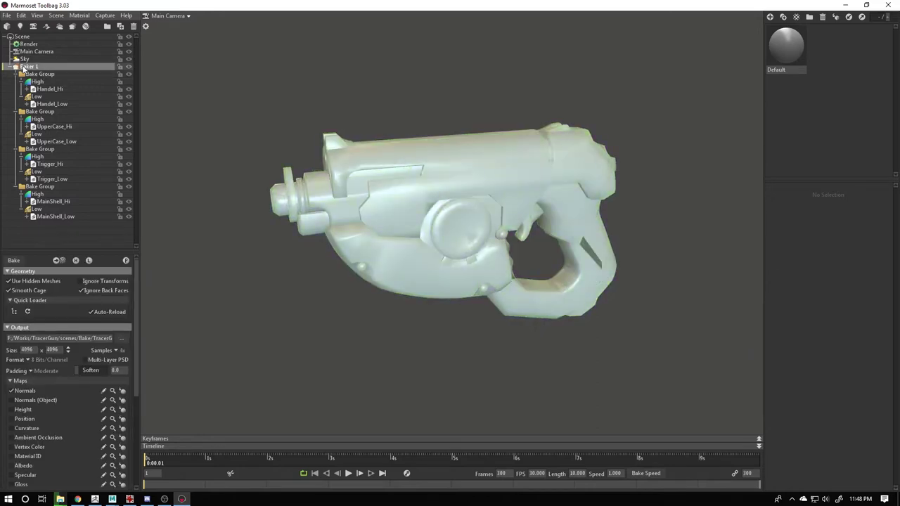
pyautogui.click(13, 260)
pyautogui.moveTo(447, 233)
pyautogui.mouseDown()
pyautogui.moveTo(463, 187)
pyautogui.moveTo(410, 170)
pyautogui.moveTo(465, 255)
pyautogui.moveTo(257, 252)
pyautogui.moveTo(481, 252)
pyautogui.moveTo(355, 200)
pyautogui.mouseUp()
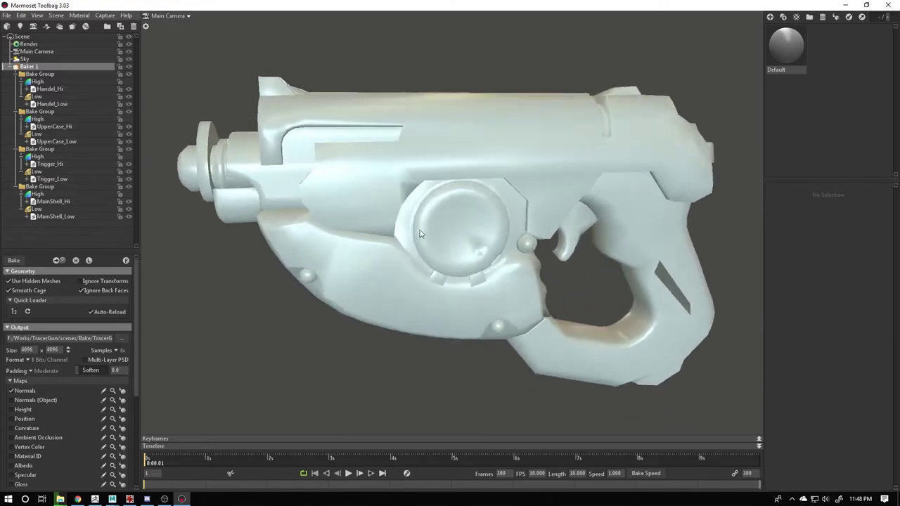
# Step: Create a new material and apply it to Handel_Low, Trigger_Low, MainShell_Low and another low-poly part
pyautogui.click(770, 17)
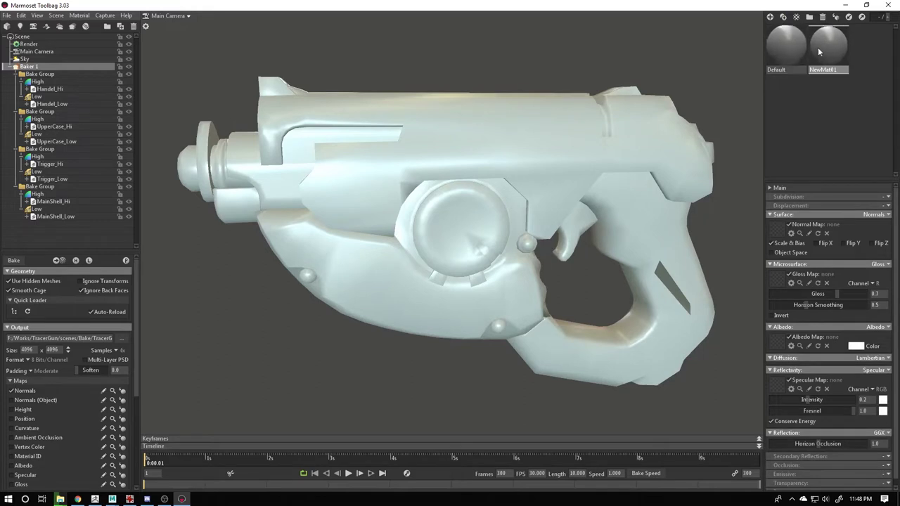
pyautogui.moveTo(818, 47)
pyautogui.mouseDown()
pyautogui.moveTo(784, 103)
pyautogui.moveTo(50, 98)
pyautogui.mouseUp()
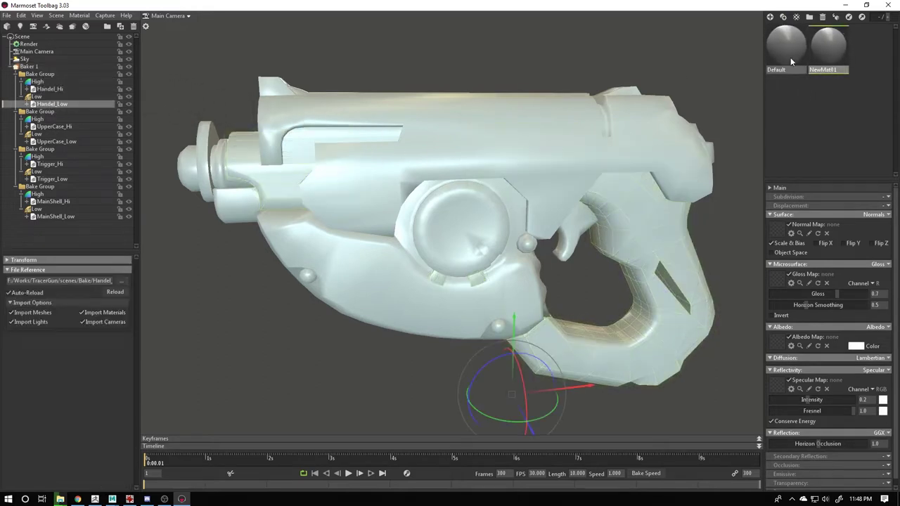
pyautogui.moveTo(790, 57)
pyautogui.mouseDown()
pyautogui.moveTo(780, 98)
pyautogui.moveTo(91, 147)
pyautogui.mouseUp()
pyautogui.moveTo(829, 48); pyautogui.dragTo(76, 185)
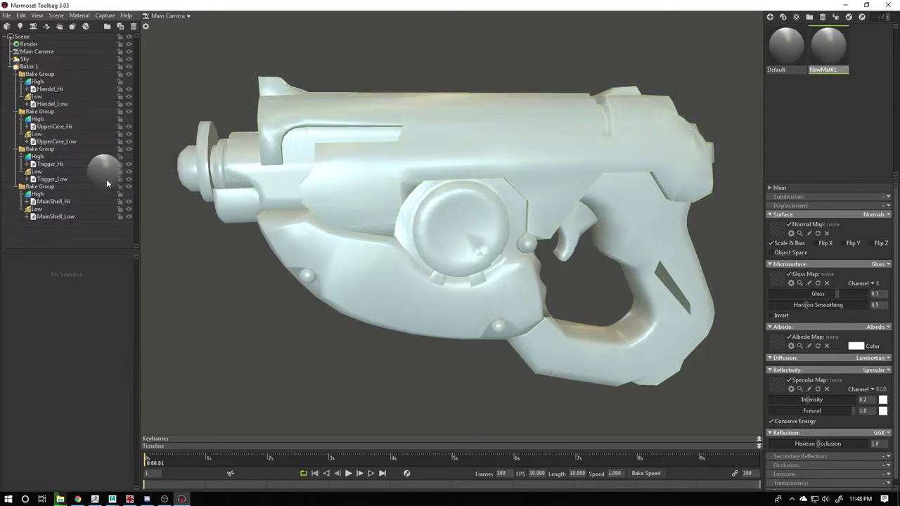
pyautogui.moveTo(829, 48); pyautogui.dragTo(45, 218)
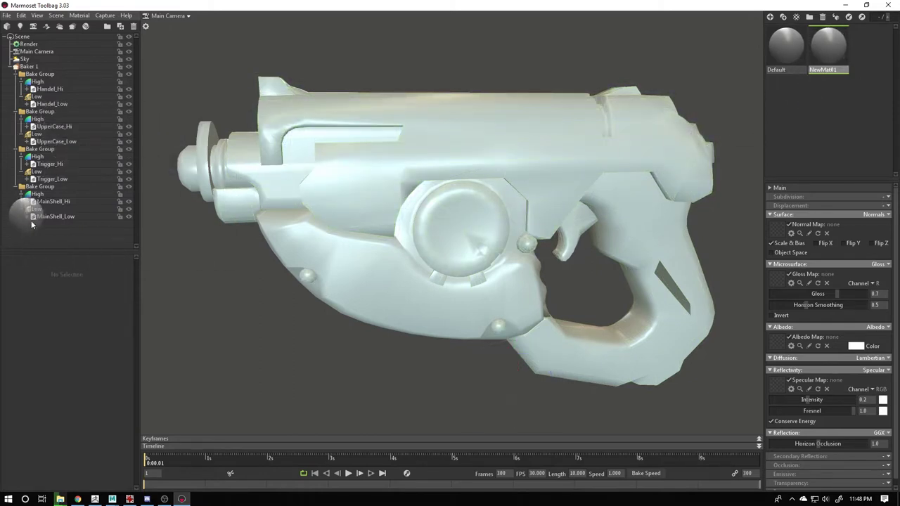
pyautogui.moveTo(458, 227); pyautogui.dragTo(505, 240)
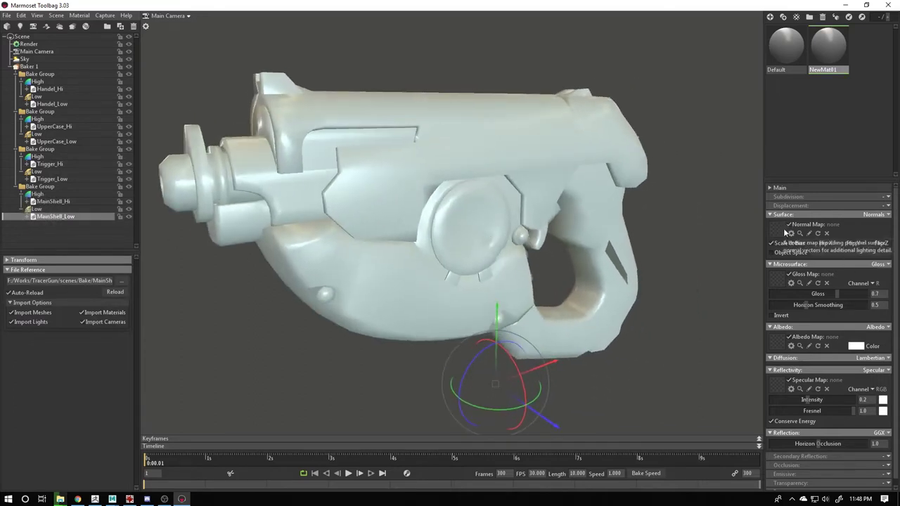
# Step: Load TracerGun_normals into the new material's Normal Map slot and check the gun
pyautogui.click(832, 61)
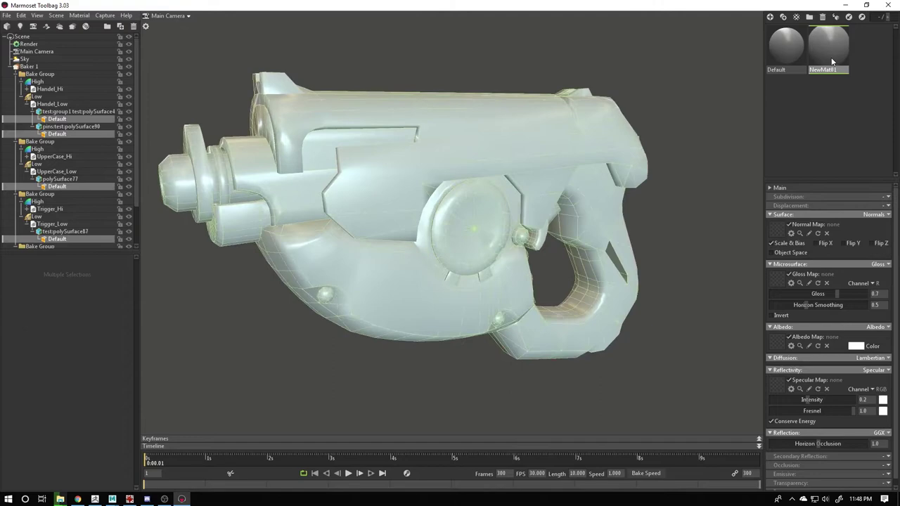
pyautogui.click(785, 227)
pyautogui.click(251, 161)
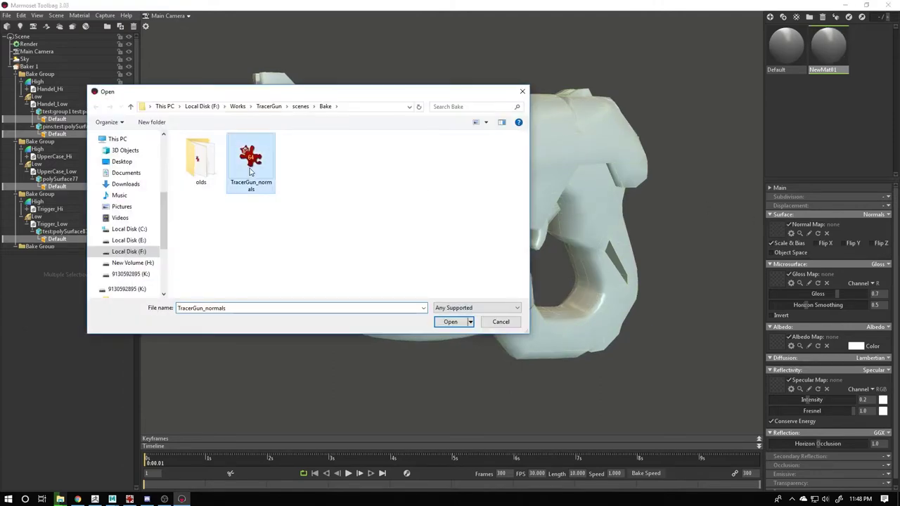
pyautogui.click(459, 327)
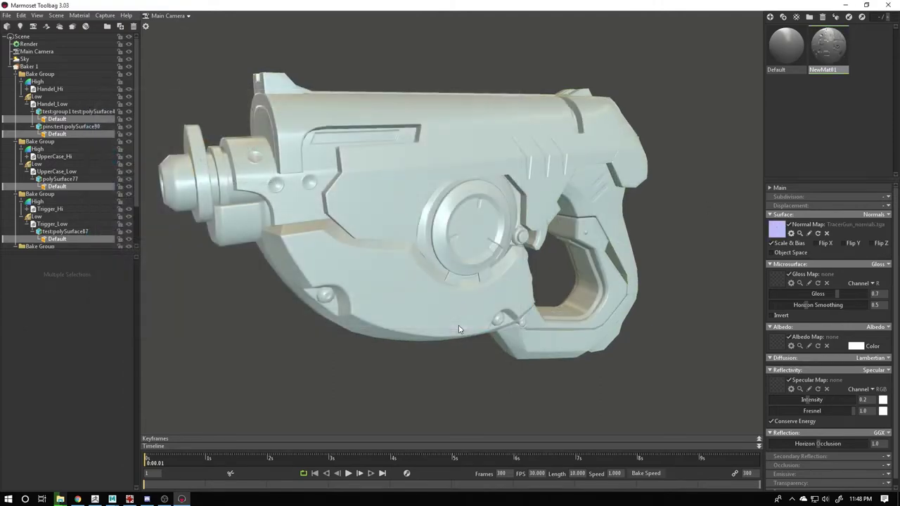
pyautogui.moveTo(506, 183)
pyautogui.mouseDown()
pyautogui.moveTo(373, 183)
pyautogui.moveTo(505, 184)
pyautogui.moveTo(616, 224)
pyautogui.moveTo(552, 198)
pyautogui.mouseUp()
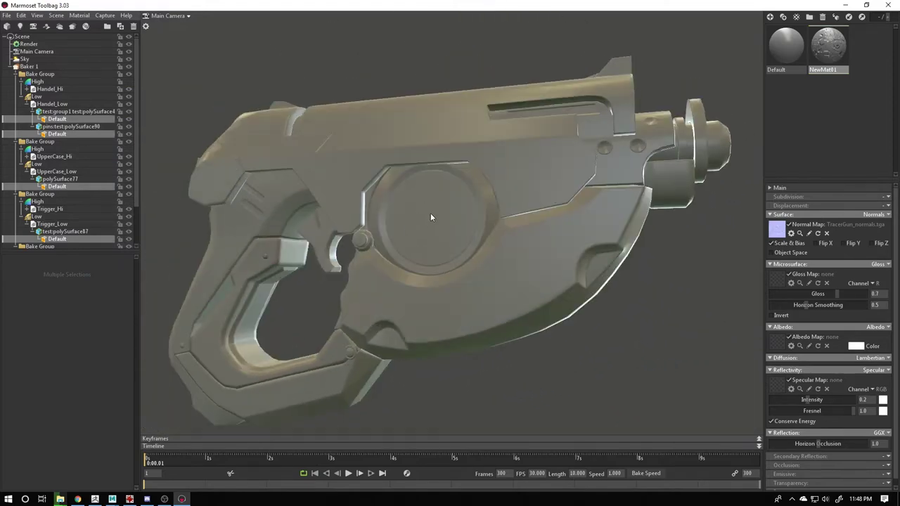
pyautogui.moveTo(431, 218); pyautogui.dragTo(246, 225)
pyautogui.click(65, 231)
pyautogui.moveTo(482, 237)
pyautogui.mouseDown()
pyautogui.moveTo(486, 228)
pyautogui.moveTo(509, 256)
pyautogui.moveTo(396, 237)
pyautogui.mouseUp()
pyautogui.scroll(5, 592, 252)
pyautogui.moveTo(592, 252)
pyautogui.mouseDown()
pyautogui.moveTo(536, 244)
pyautogui.moveTo(372, 316)
pyautogui.mouseUp()
pyautogui.moveTo(472, 337)
pyautogui.mouseDown()
pyautogui.moveTo(673, 303)
pyautogui.moveTo(604, 270)
pyautogui.moveTo(453, 318)
pyautogui.moveTo(548, 281)
pyautogui.moveTo(483, 256)
pyautogui.moveTo(412, 248)
pyautogui.mouseUp()
pyautogui.scroll(5, 571, 271)
pyautogui.scroll(3, 475, 257)
pyautogui.moveTo(475, 258)
pyautogui.mouseDown()
pyautogui.moveTo(476, 246)
pyautogui.moveTo(482, 298)
pyautogui.mouseUp()
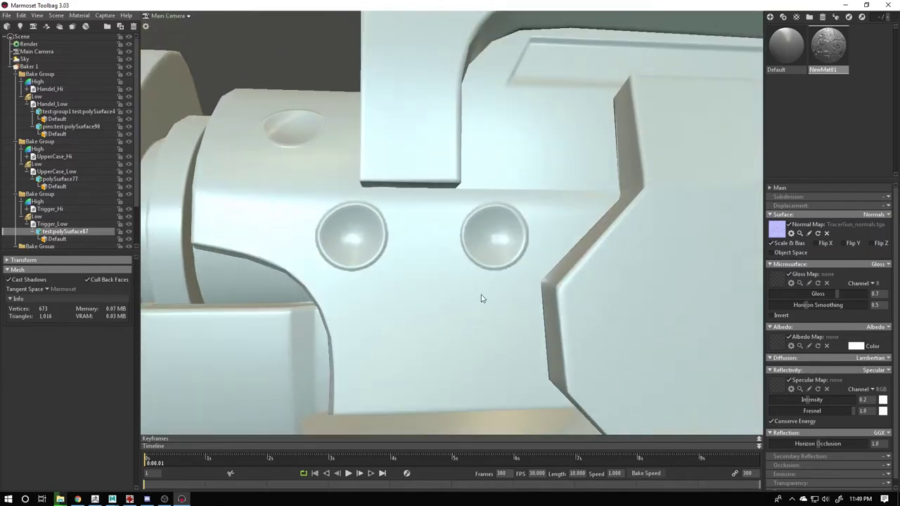
pyautogui.moveTo(490, 229)
pyautogui.mouseDown()
pyautogui.moveTo(558, 303)
pyautogui.moveTo(368, 229)
pyautogui.moveTo(343, 211)
pyautogui.moveTo(298, 203)
pyautogui.moveTo(330, 150)
pyautogui.mouseUp()
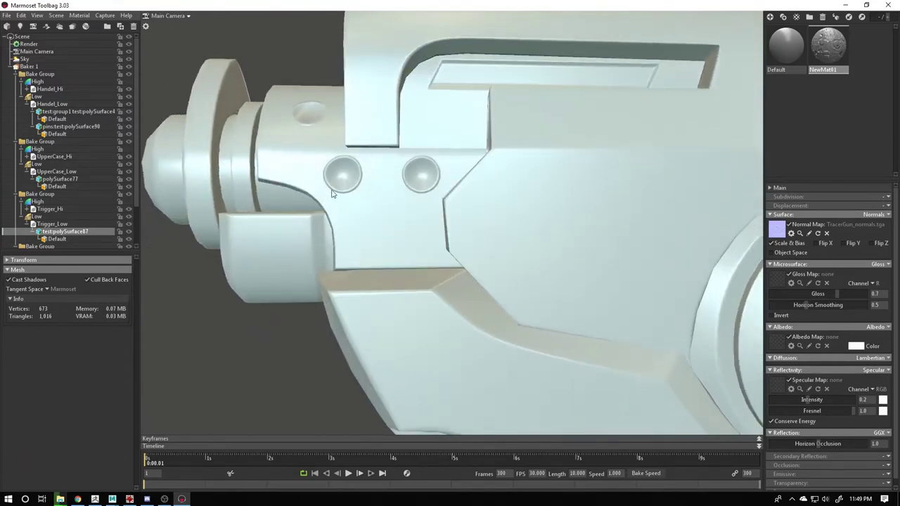
pyautogui.moveTo(333, 194); pyautogui.dragTo(408, 197)
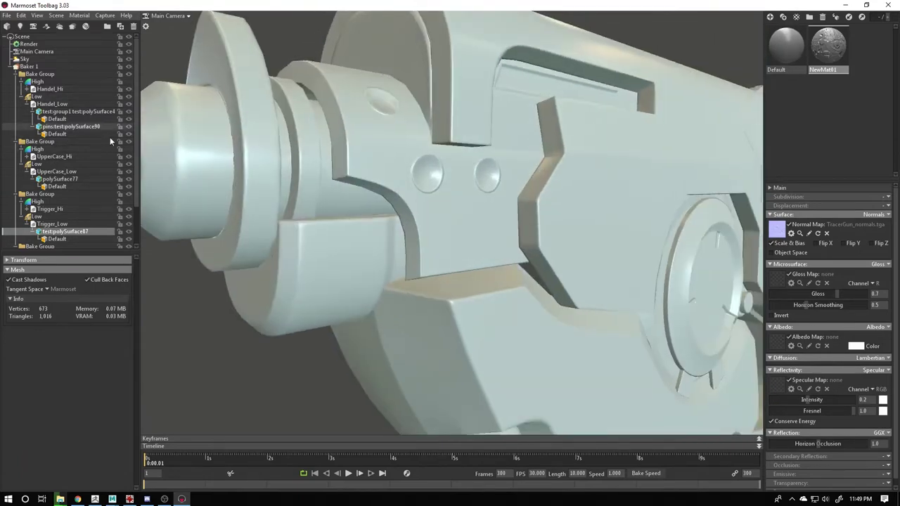
pyautogui.hotkey('alt', 'Tab')
pyautogui.hotkey('alt', 'Tab')
pyautogui.hotkey('alt', 'Tab')
pyautogui.hotkey('alt', 'Tab')
pyautogui.hotkey('alt', 'Tab')
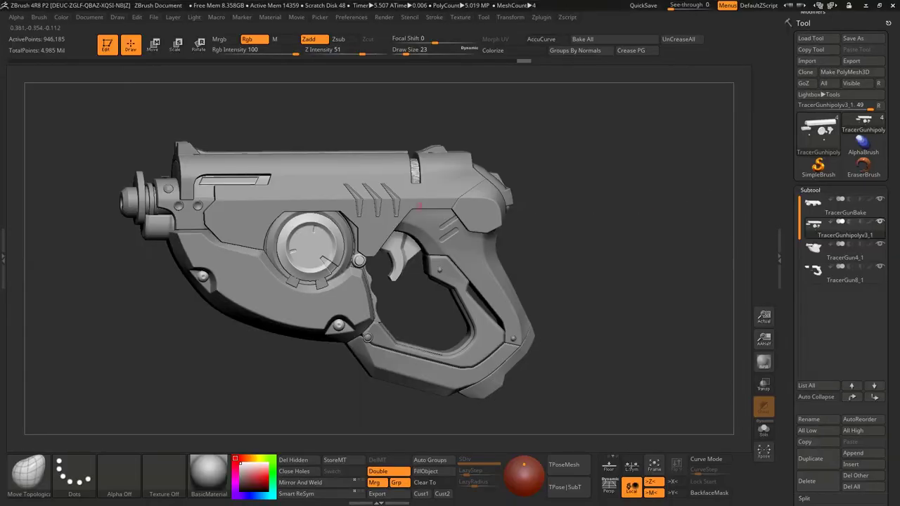
pyautogui.moveTo(420, 206); pyautogui.dragTo(394, 211)
pyautogui.moveTo(394, 211)
pyautogui.keyDown('ctrl'); pyautogui.mouseDown(button='right')
pyautogui.moveTo(313, 238)
pyautogui.moveTo(141, 203)
pyautogui.moveTo(172, 260)
pyautogui.mouseUp(button='right'); pyautogui.keyUp('ctrl')
pyautogui.press('b')
pyautogui.press('m')
pyautogui.press('t')
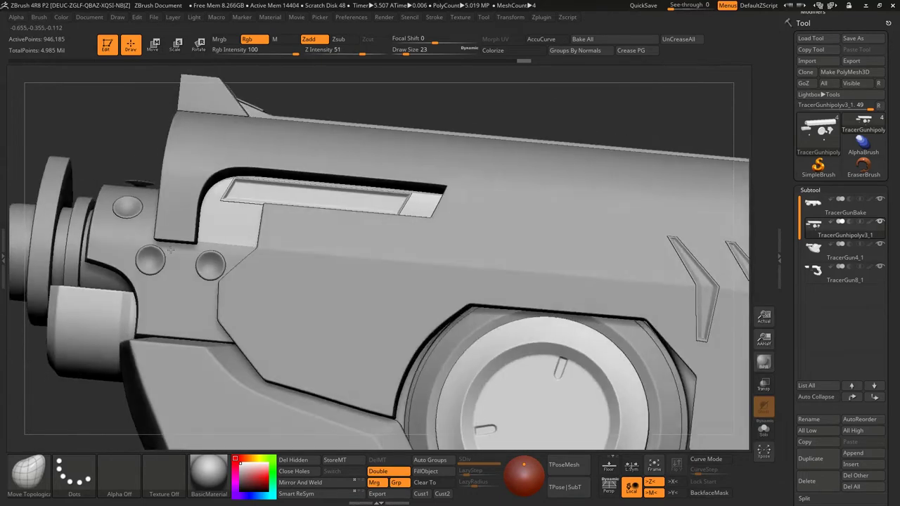
pyautogui.moveTo(206, 267); pyautogui.dragTo(194, 247, button='right')
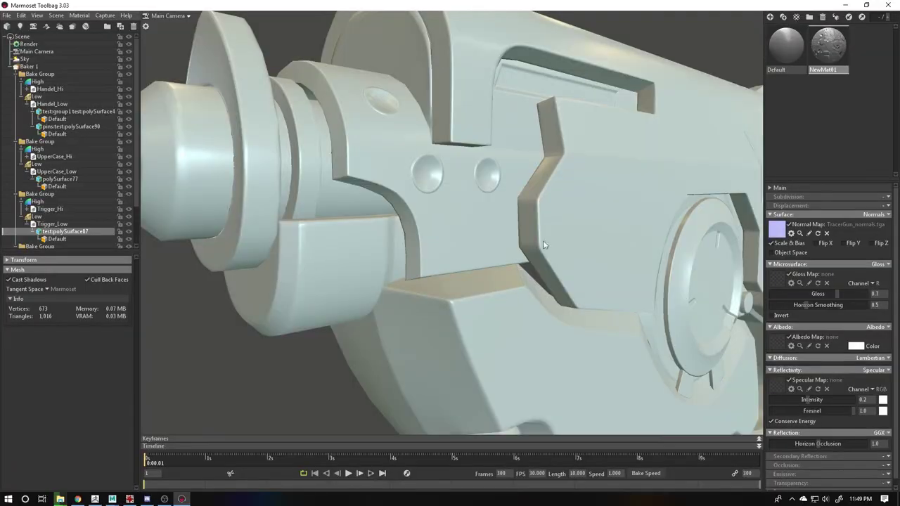
pyautogui.scroll(-5, 543, 245)
pyautogui.moveTo(538, 251); pyautogui.dragTo(482, 269)
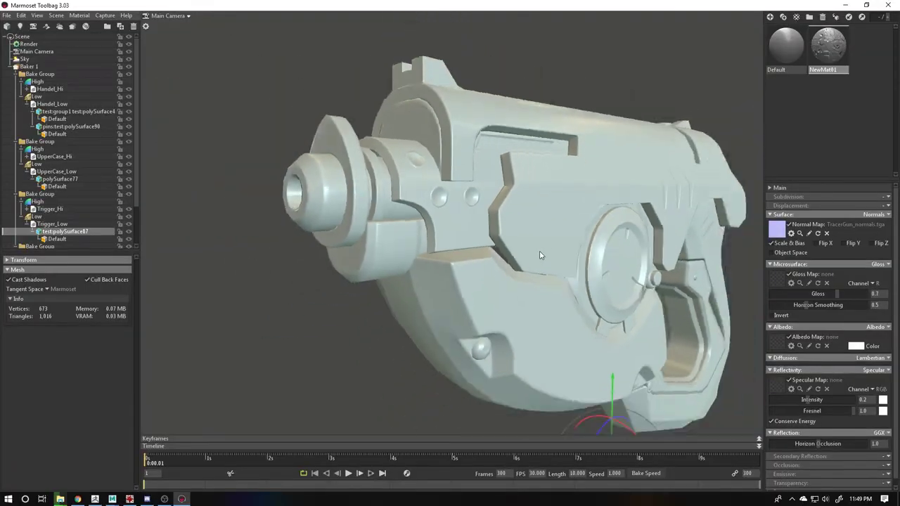
pyautogui.scroll(-3, 482, 265)
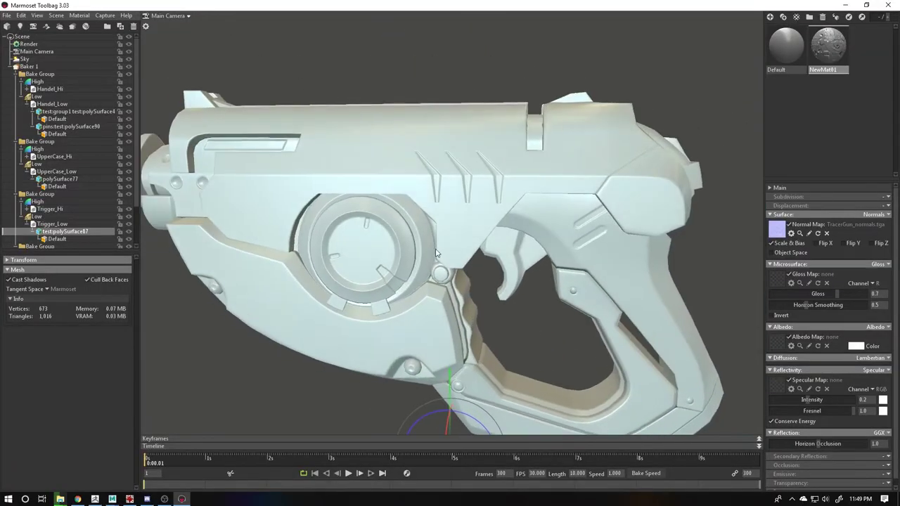
pyautogui.scroll(3, 424, 202)
pyautogui.moveTo(425, 203)
pyautogui.mouseDown()
pyautogui.moveTo(497, 249)
pyautogui.moveTo(584, 241)
pyautogui.moveTo(542, 233)
pyautogui.moveTo(565, 261)
pyautogui.moveTo(514, 217)
pyautogui.moveTo(545, 219)
pyautogui.moveTo(637, 289)
pyautogui.moveTo(507, 246)
pyautogui.moveTo(645, 277)
pyautogui.moveTo(592, 262)
pyautogui.moveTo(656, 295)
pyautogui.moveTo(629, 265)
pyautogui.moveTo(603, 258)
pyautogui.moveTo(678, 305)
pyautogui.moveTo(625, 280)
pyautogui.moveTo(620, 293)
pyautogui.moveTo(635, 305)
pyautogui.moveTo(554, 222)
pyautogui.moveTo(354, 114)
pyautogui.moveTo(440, 222)
pyautogui.moveTo(355, 190)
pyautogui.moveTo(274, 197)
pyautogui.moveTo(325, 206)
pyautogui.moveTo(392, 341)
pyautogui.moveTo(438, 282)
pyautogui.moveTo(472, 285)
pyautogui.moveTo(422, 275)
pyautogui.moveTo(376, 244)
pyautogui.moveTo(300, 237)
pyautogui.moveTo(368, 257)
pyautogui.moveTo(432, 260)
pyautogui.moveTo(312, 199)
pyautogui.moveTo(227, 195)
pyautogui.moveTo(227, 227)
pyautogui.moveTo(314, 241)
pyautogui.moveTo(406, 279)
pyautogui.moveTo(356, 261)
pyautogui.moveTo(358, 270)
pyautogui.mouseUp()
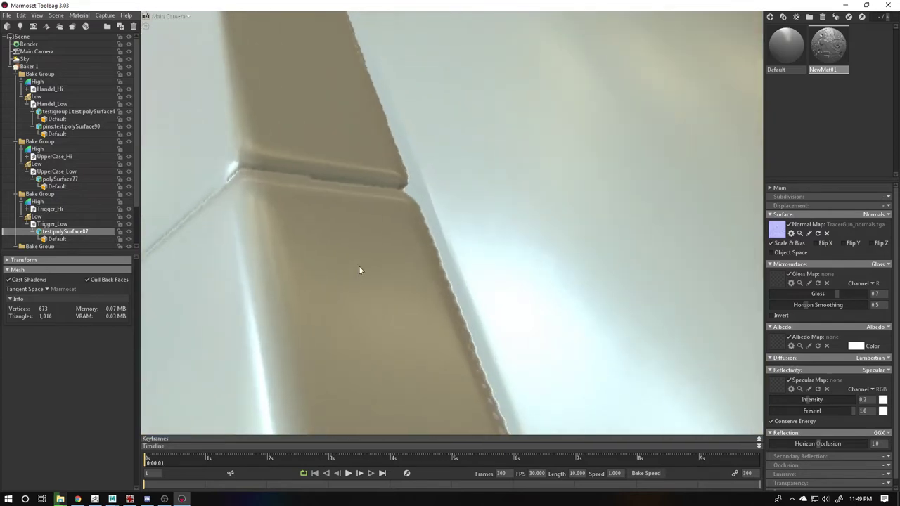
pyautogui.moveTo(423, 187); pyautogui.dragTo(438, 185)
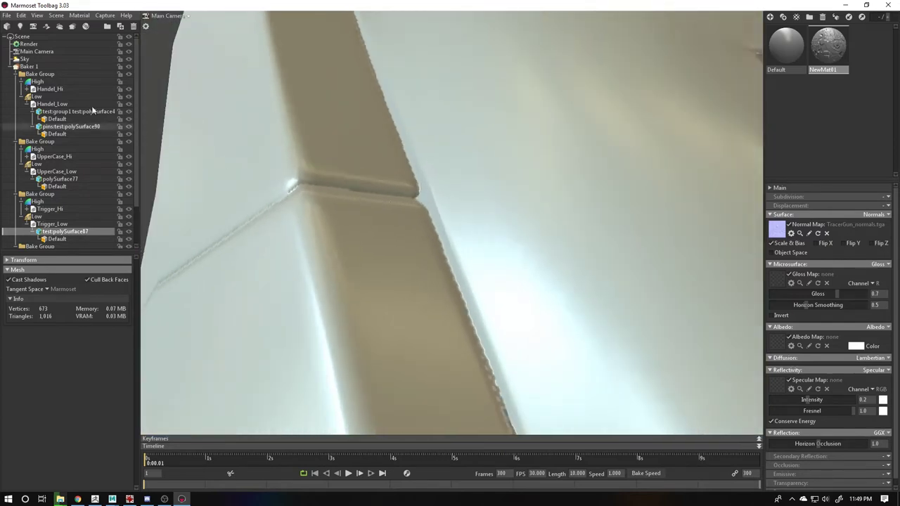
pyautogui.click(29, 66)
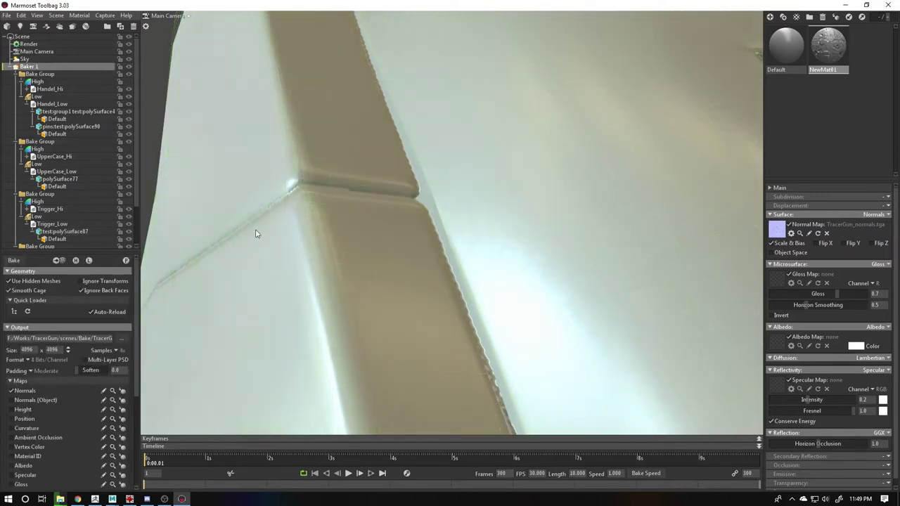
pyautogui.click(116, 352)
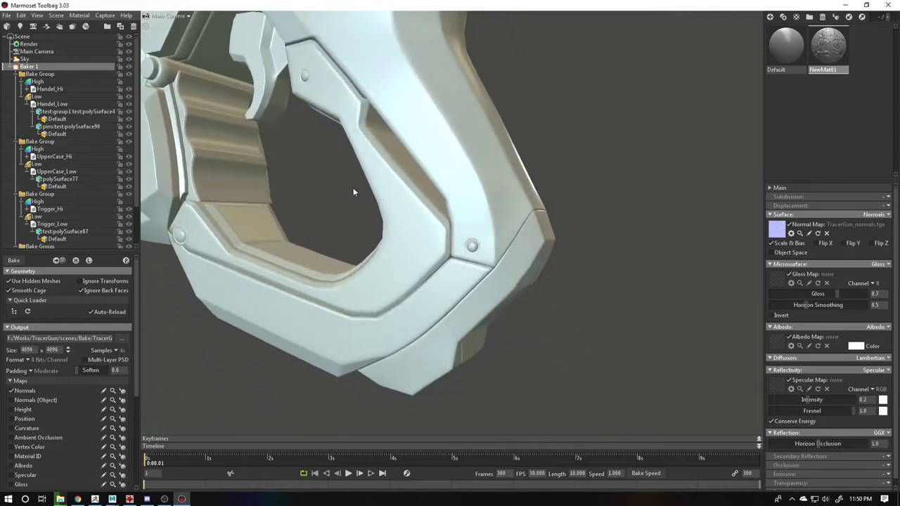
pyautogui.moveTo(353, 192); pyautogui.dragTo(464, 241, button='right')
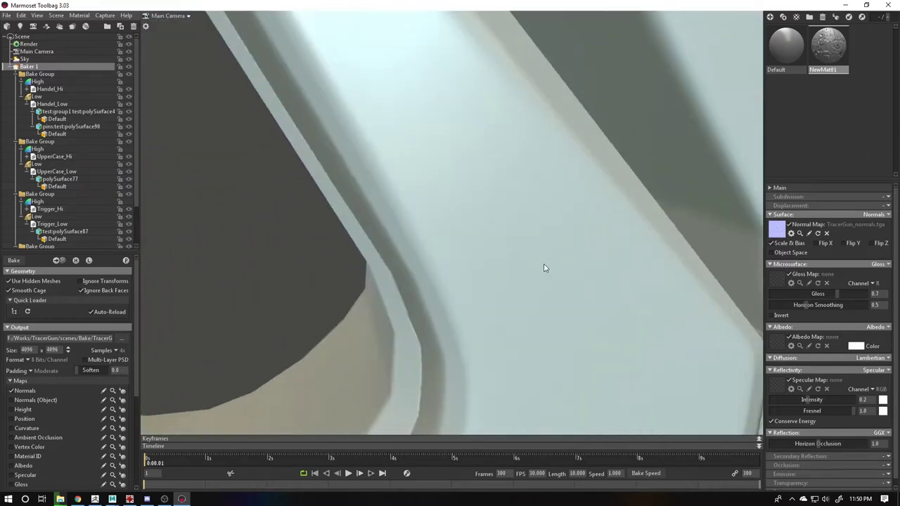
pyautogui.scroll(-5, 485, 256)
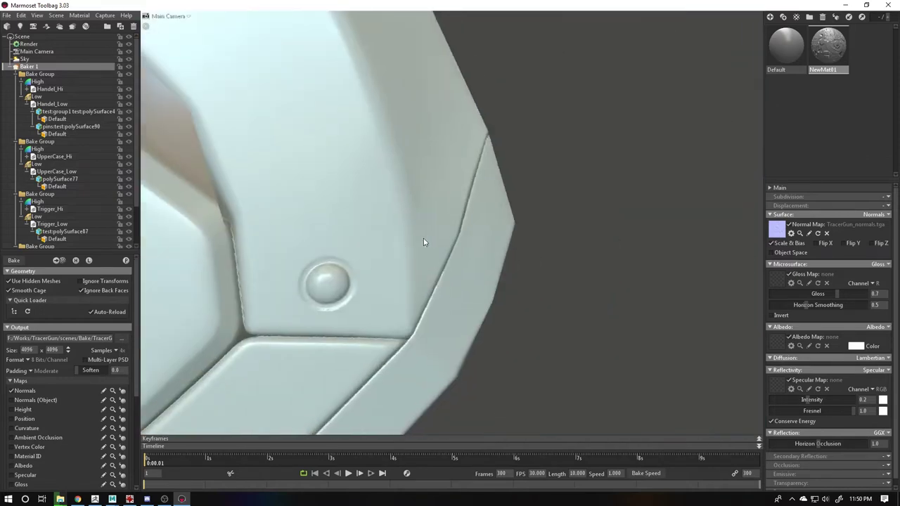
pyautogui.scroll(2, 454, 263)
pyautogui.scroll(2, 462, 260)
pyautogui.scroll(2, 464, 287)
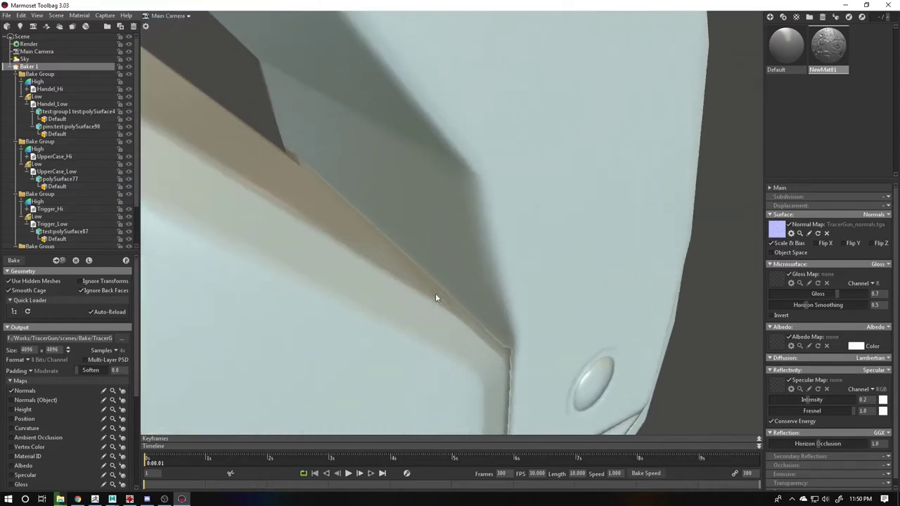
pyautogui.moveTo(435, 298)
pyautogui.mouseDown()
pyautogui.moveTo(424, 316)
pyautogui.moveTo(428, 301)
pyautogui.moveTo(412, 300)
pyautogui.mouseUp()
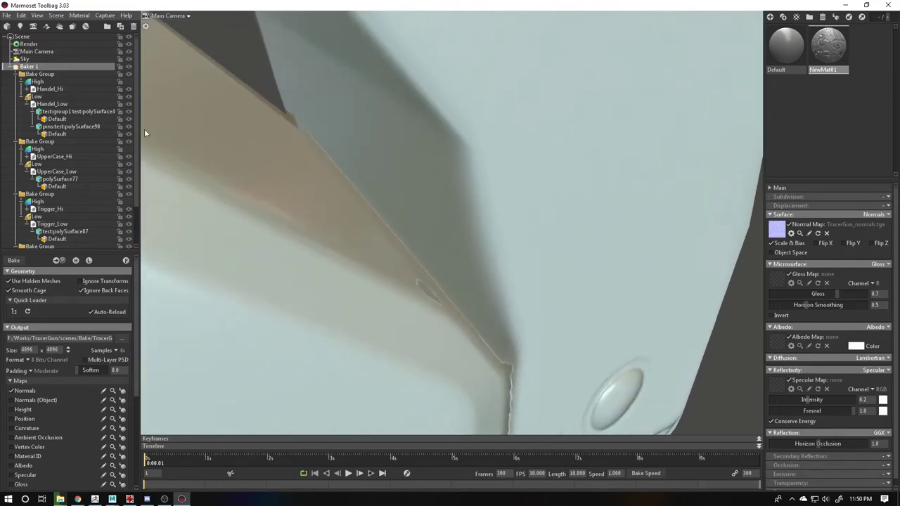
pyautogui.click(490, 165)
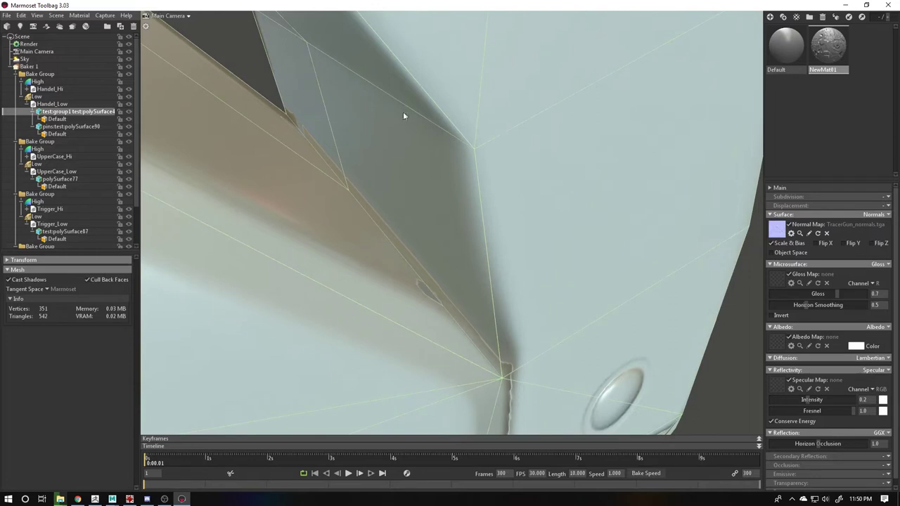
pyautogui.click(52, 104)
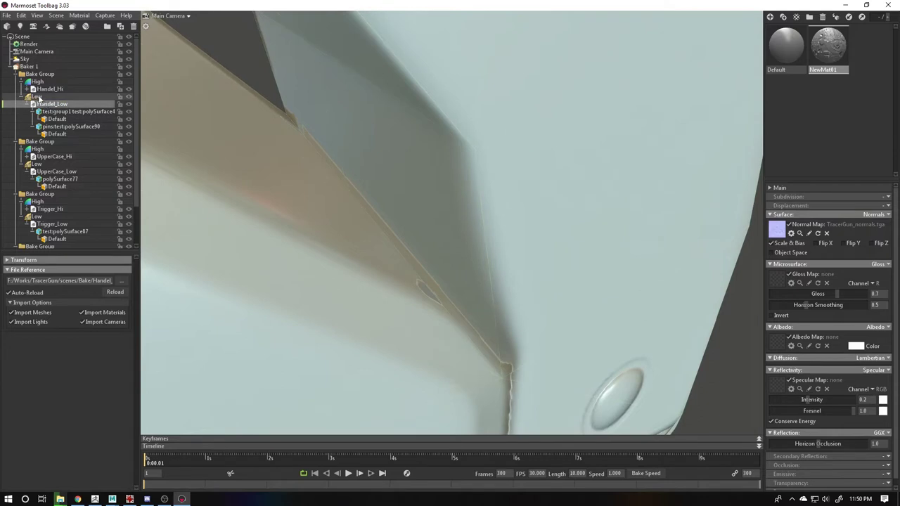
pyautogui.click(38, 98)
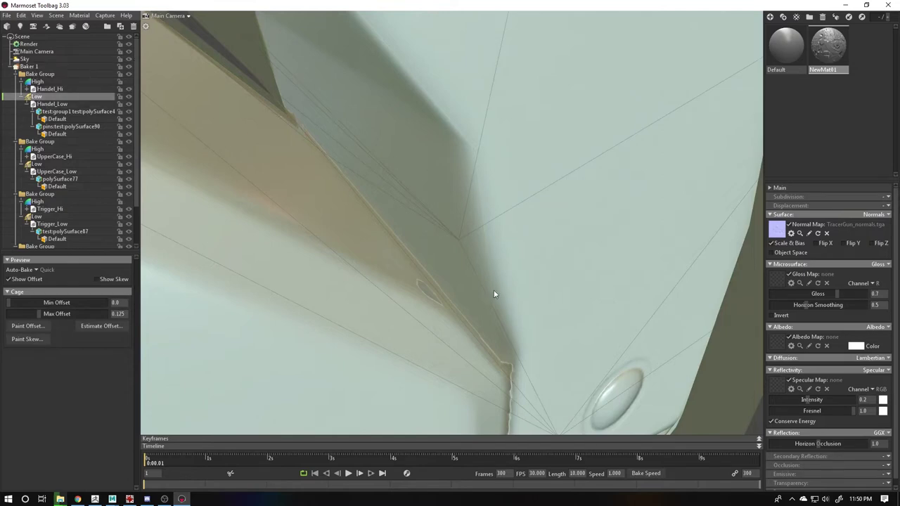
pyautogui.moveTo(478, 261)
pyautogui.mouseDown()
pyautogui.moveTo(502, 243)
pyautogui.moveTo(439, 191)
pyautogui.moveTo(438, 222)
pyautogui.moveTo(456, 242)
pyautogui.moveTo(450, 215)
pyautogui.moveTo(429, 206)
pyautogui.moveTo(366, 213)
pyautogui.moveTo(434, 221)
pyautogui.moveTo(422, 241)
pyautogui.mouseUp()
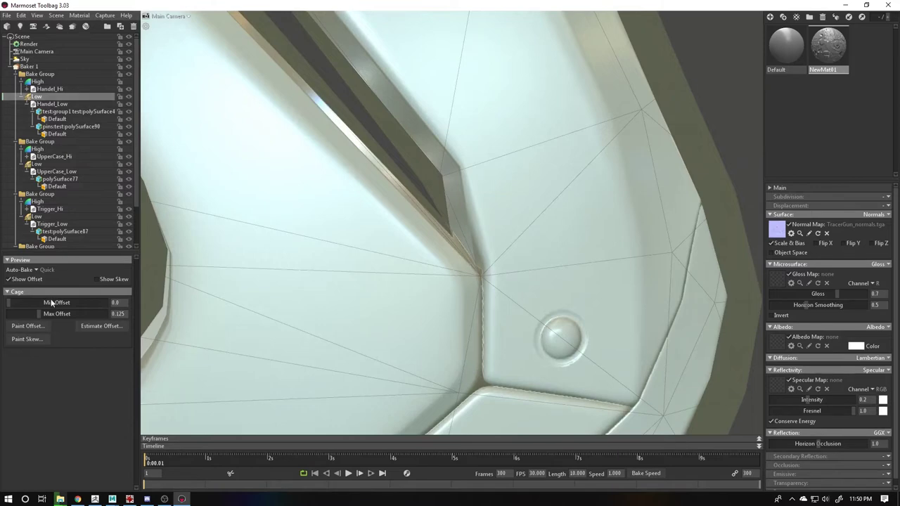
pyautogui.click(22, 327)
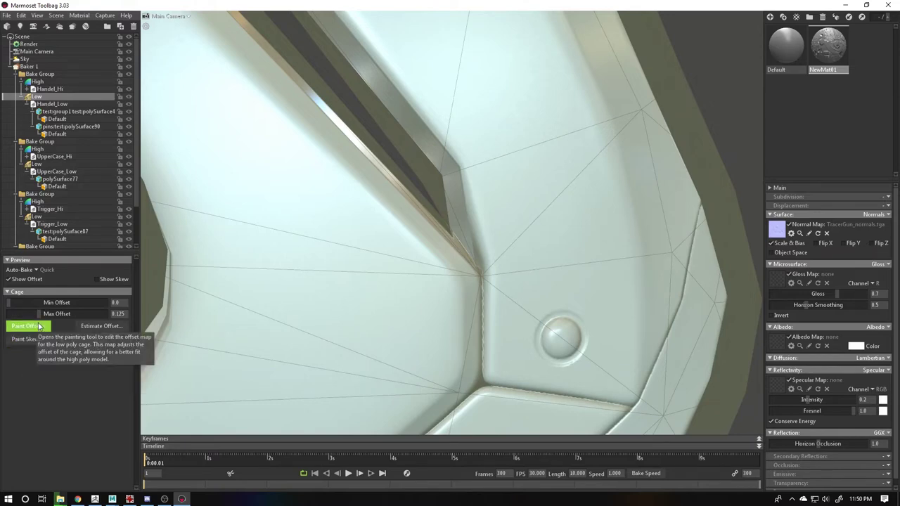
# Step: Start Paint Offset and zoom in on the handle's jagged corner crease
pyautogui.click(39, 326)
pyautogui.scroll(3, 466, 274)
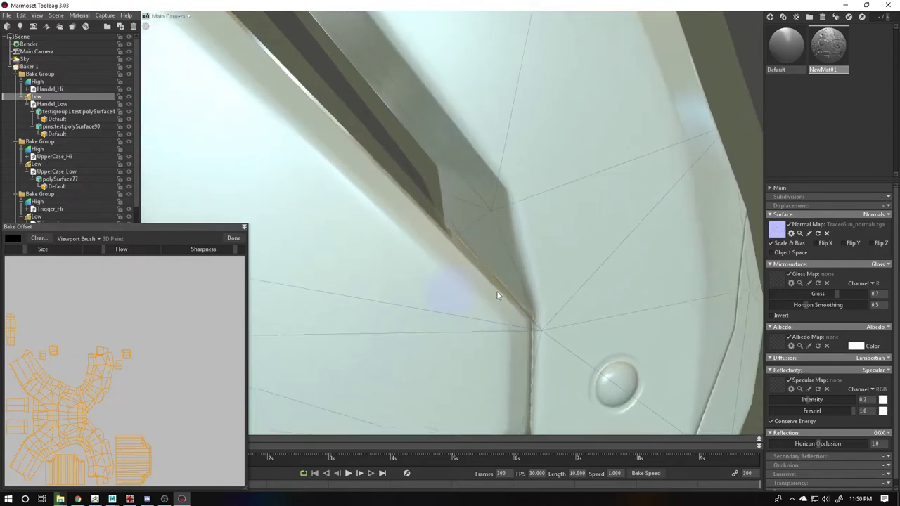
pyautogui.moveTo(497, 295)
pyautogui.mouseDown()
pyautogui.moveTo(505, 305)
pyautogui.moveTo(478, 263)
pyautogui.moveTo(478, 273)
pyautogui.moveTo(464, 274)
pyautogui.mouseUp()
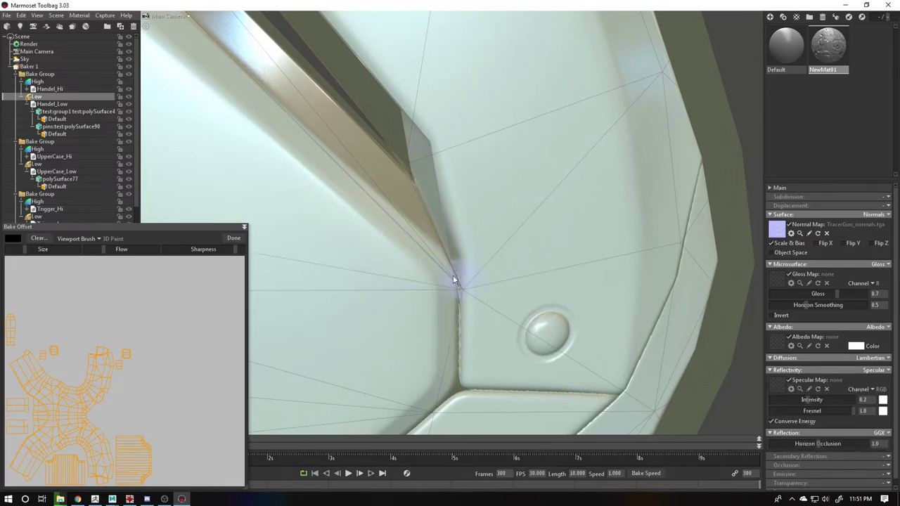
pyautogui.scroll(5, 437, 291)
pyautogui.scroll(2, 505, 327)
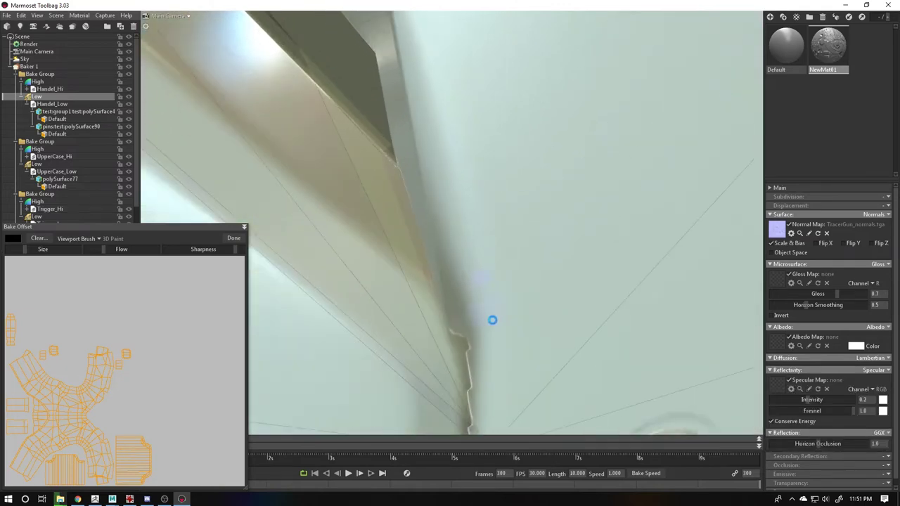
pyautogui.scroll(1, 491, 320)
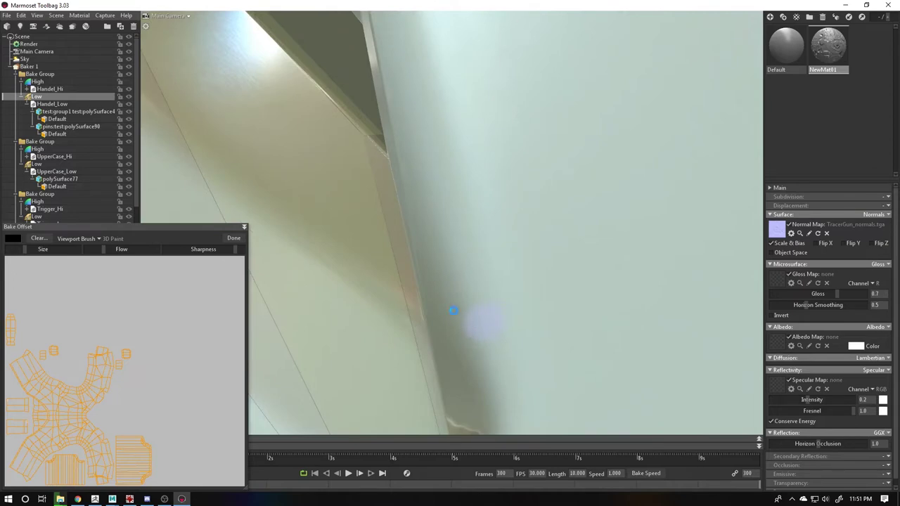
pyautogui.scroll(-3, 454, 310)
pyautogui.scroll(1, 462, 307)
pyautogui.scroll(2, 446, 315)
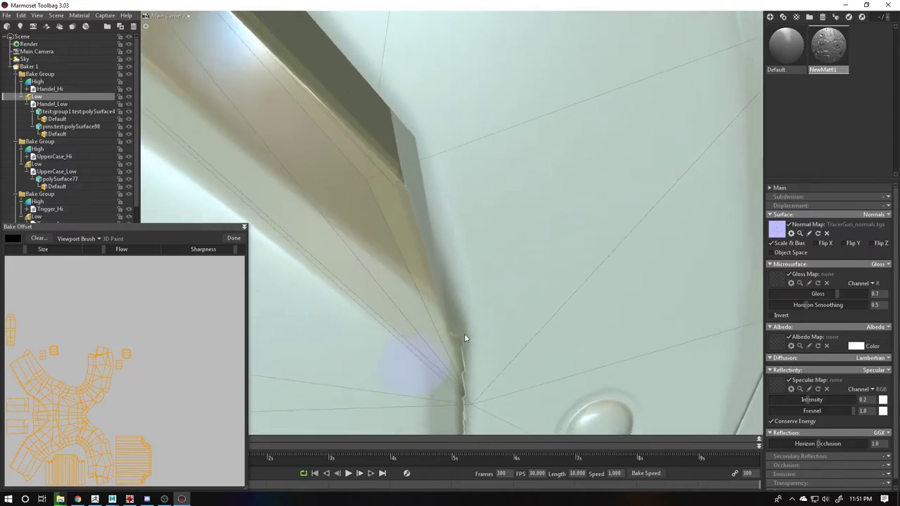
pyautogui.scroll(1, 454, 337)
pyautogui.scroll(1, 454, 341)
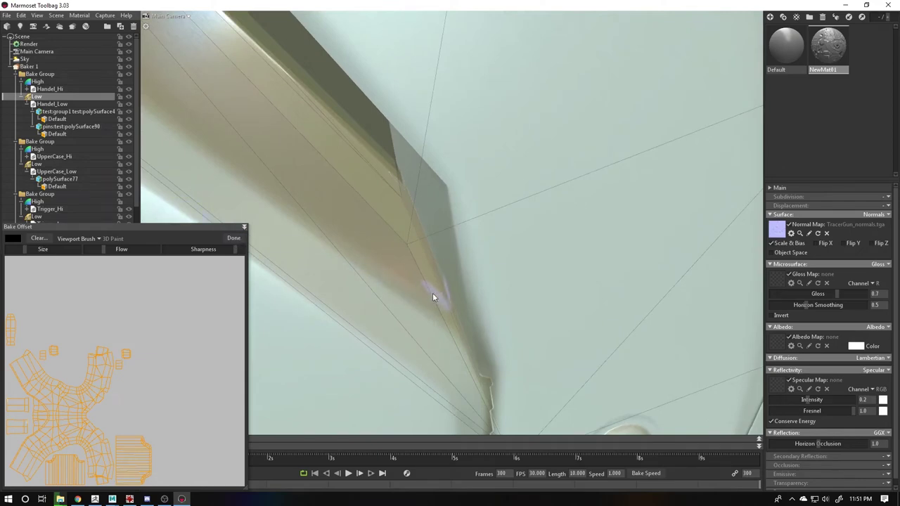
# Step: Orbit around the crease and brush extra cage offset along its edge
pyautogui.moveTo(382, 263)
pyautogui.mouseDown()
pyautogui.moveTo(541, 304)
pyautogui.moveTo(500, 291)
pyautogui.moveTo(501, 234)
pyautogui.mouseUp()
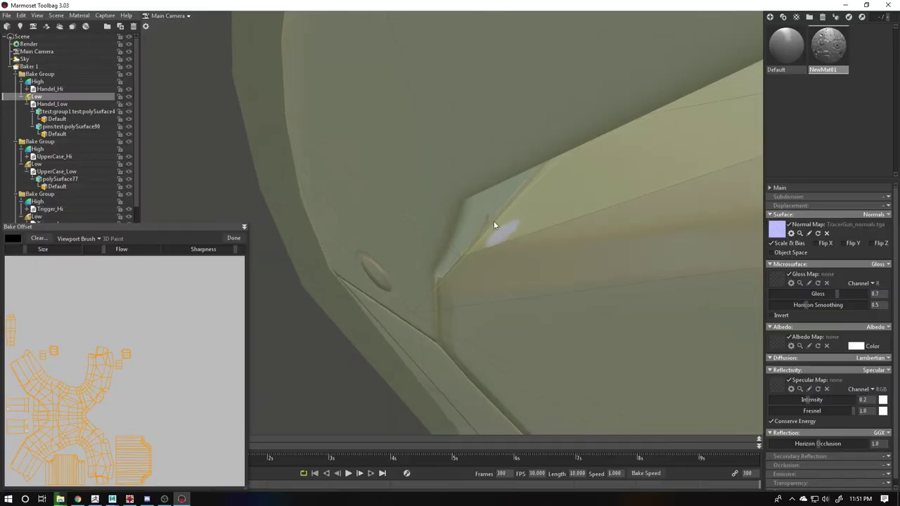
pyautogui.moveTo(507, 244)
pyautogui.mouseDown()
pyautogui.moveTo(477, 211)
pyautogui.moveTo(469, 227)
pyautogui.moveTo(466, 206)
pyautogui.mouseUp()
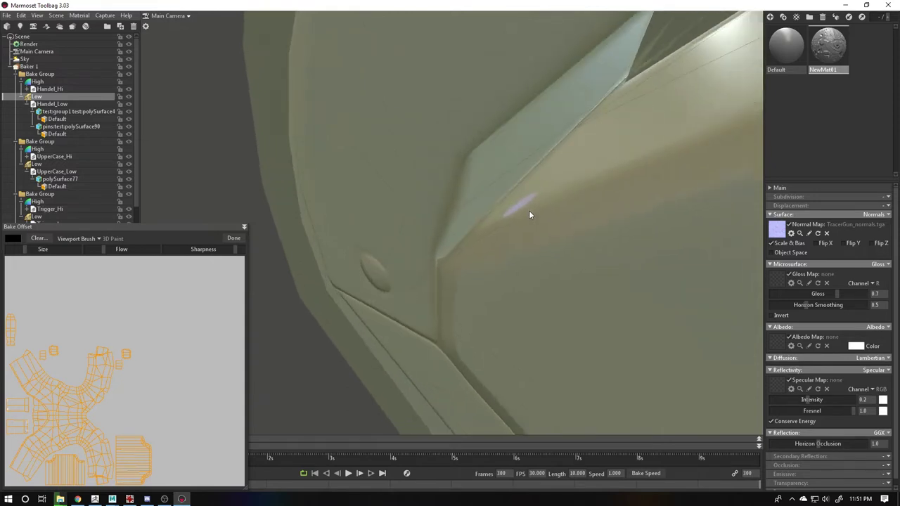
pyautogui.moveTo(531, 209)
pyautogui.mouseDown()
pyautogui.moveTo(536, 190)
pyautogui.moveTo(479, 217)
pyautogui.moveTo(422, 225)
pyautogui.moveTo(469, 235)
pyautogui.moveTo(440, 223)
pyautogui.mouseUp()
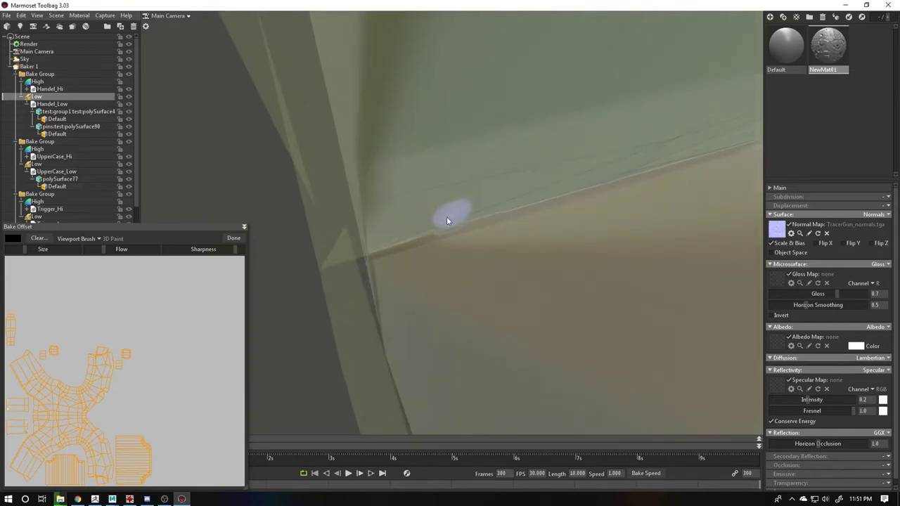
pyautogui.moveTo(452, 235)
pyautogui.mouseDown()
pyautogui.moveTo(440, 236)
pyautogui.moveTo(472, 229)
pyautogui.mouseUp()
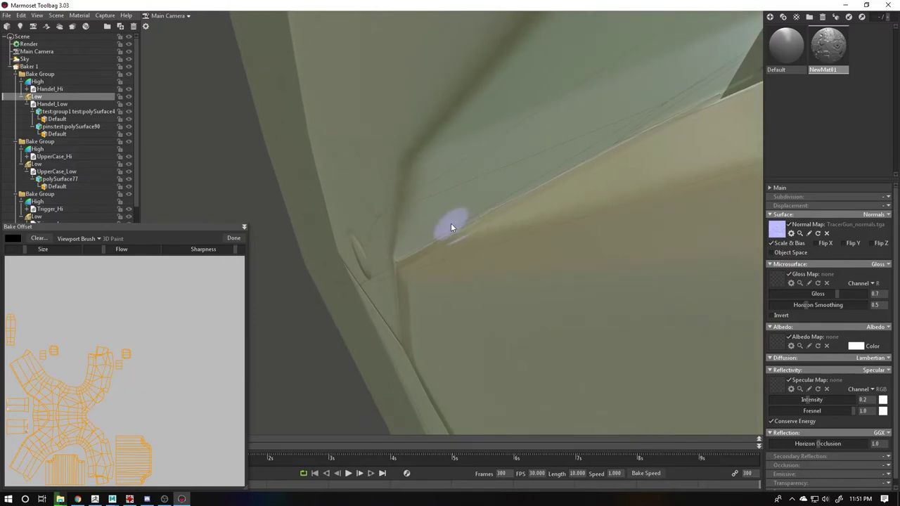
pyautogui.moveTo(452, 227); pyautogui.dragTo(462, 226)
pyautogui.moveTo(441, 227)
pyautogui.mouseDown()
pyautogui.moveTo(541, 178)
pyautogui.moveTo(486, 219)
pyautogui.moveTo(504, 200)
pyautogui.moveTo(419, 197)
pyautogui.moveTo(441, 184)
pyautogui.moveTo(380, 197)
pyautogui.moveTo(422, 187)
pyautogui.moveTo(317, 103)
pyautogui.moveTo(542, 261)
pyautogui.moveTo(521, 218)
pyautogui.moveTo(540, 246)
pyautogui.moveTo(275, 162)
pyautogui.moveTo(507, 223)
pyautogui.moveTo(412, 182)
pyautogui.moveTo(466, 221)
pyautogui.moveTo(542, 185)
pyautogui.moveTo(424, 167)
pyautogui.moveTo(373, 178)
pyautogui.moveTo(346, 193)
pyautogui.moveTo(478, 256)
pyautogui.moveTo(343, 257)
pyautogui.moveTo(374, 253)
pyautogui.mouseUp()
# Step: Finish offset painting, apply Estimate Offset, and select the handle's Low group
pyautogui.click(234, 238)
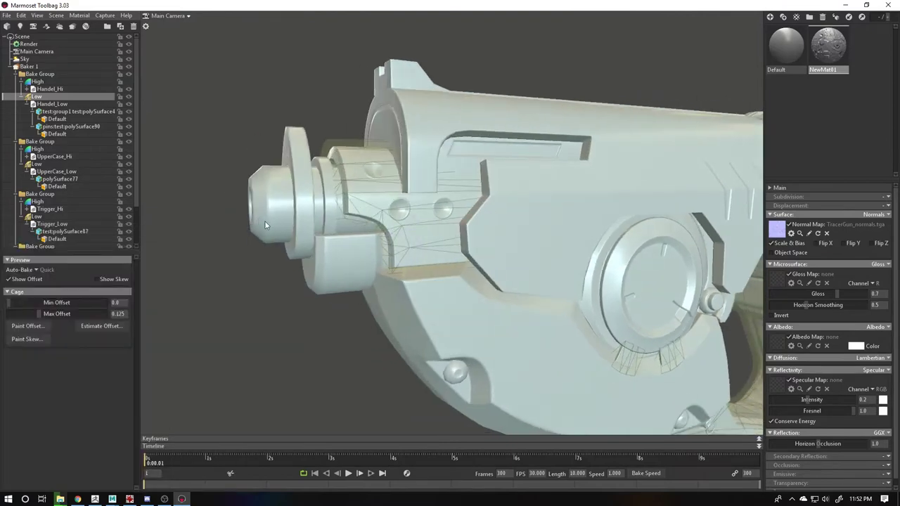
pyautogui.moveTo(266, 226); pyautogui.dragTo(163, 276)
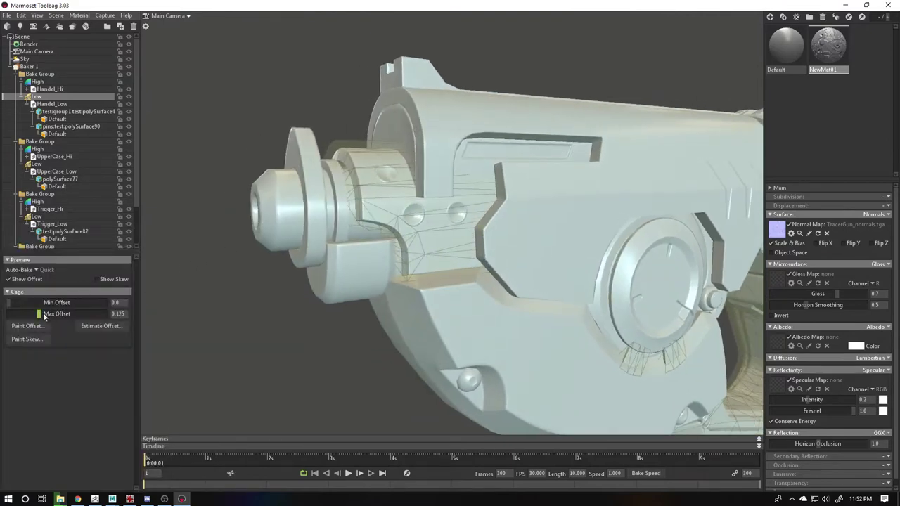
pyautogui.click(118, 331)
pyautogui.moveTo(504, 171); pyautogui.dragTo(328, 173)
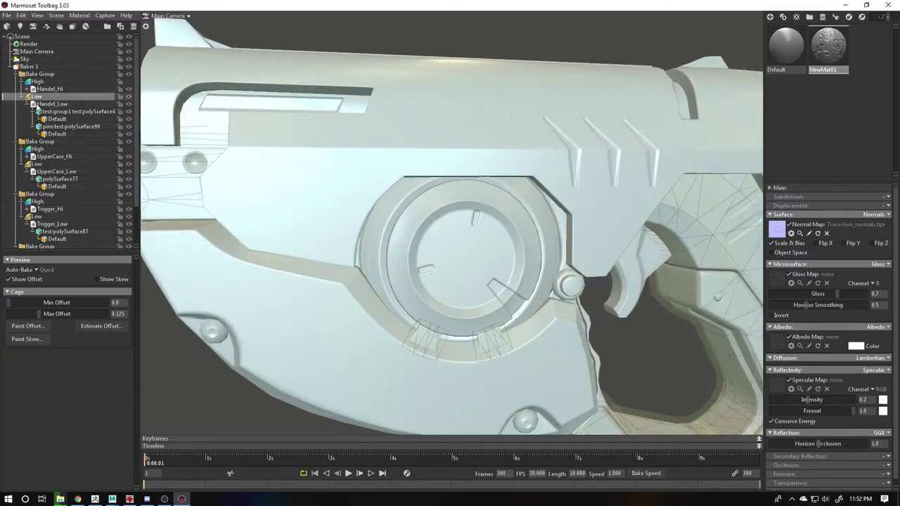
pyautogui.doubleClick(51, 104)
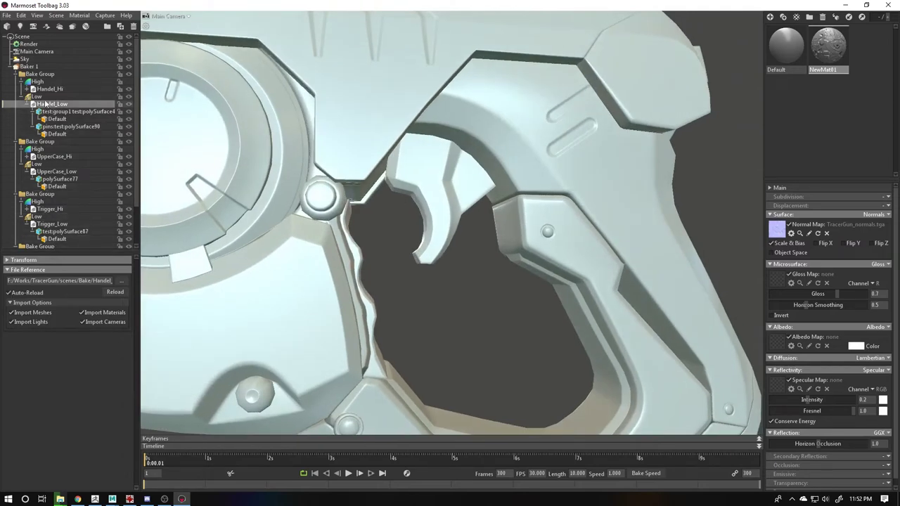
pyautogui.click(38, 97)
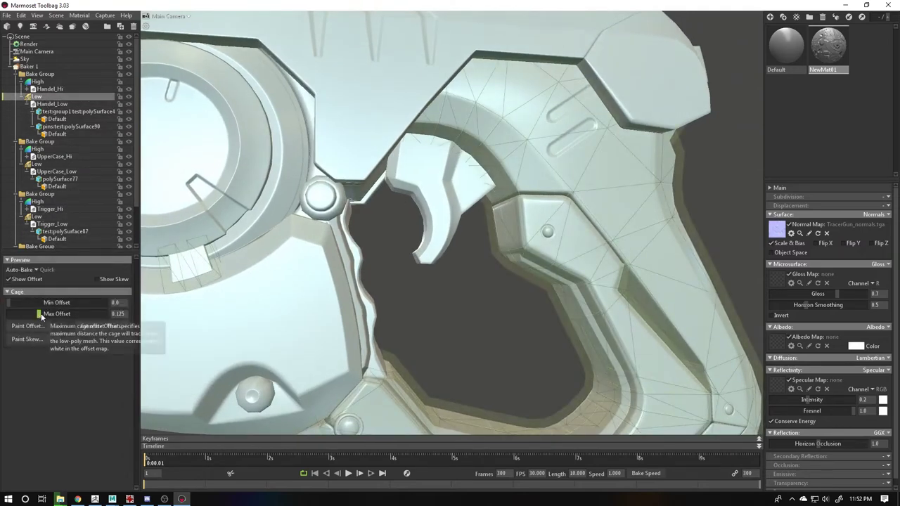
# Step: Inspect the handle's cage around the trigger guard edge and bolt from several angles
pyautogui.moveTo(529, 211)
pyautogui.mouseDown()
pyautogui.moveTo(503, 220)
pyautogui.moveTo(355, 203)
pyautogui.moveTo(424, 255)
pyautogui.moveTo(395, 205)
pyautogui.moveTo(394, 245)
pyautogui.moveTo(574, 297)
pyautogui.moveTo(601, 322)
pyautogui.moveTo(290, 197)
pyautogui.mouseUp()
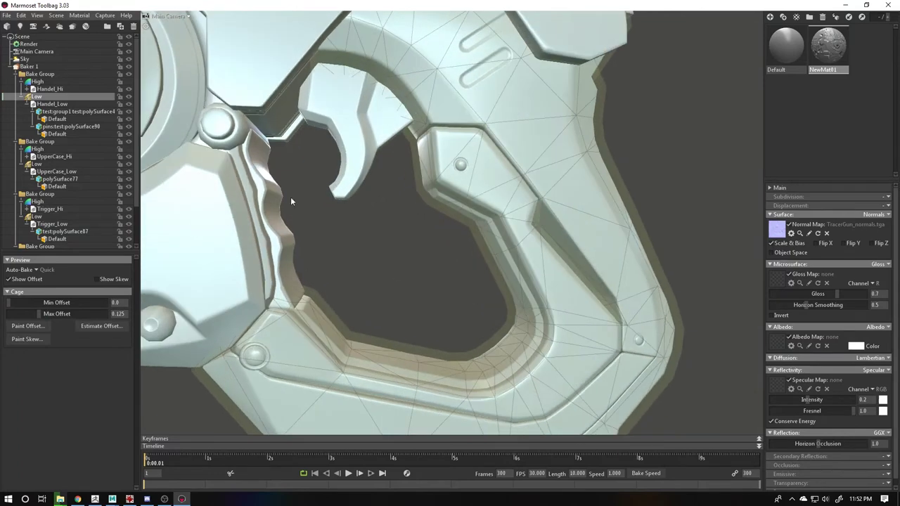
pyautogui.click(27, 325)
pyautogui.click(26, 325)
pyautogui.moveTo(275, 221)
pyautogui.mouseDown()
pyautogui.moveTo(417, 218)
pyautogui.moveTo(420, 251)
pyautogui.moveTo(500, 277)
pyautogui.mouseUp()
pyautogui.scroll(5, 421, 267)
pyautogui.scroll(2, 499, 277)
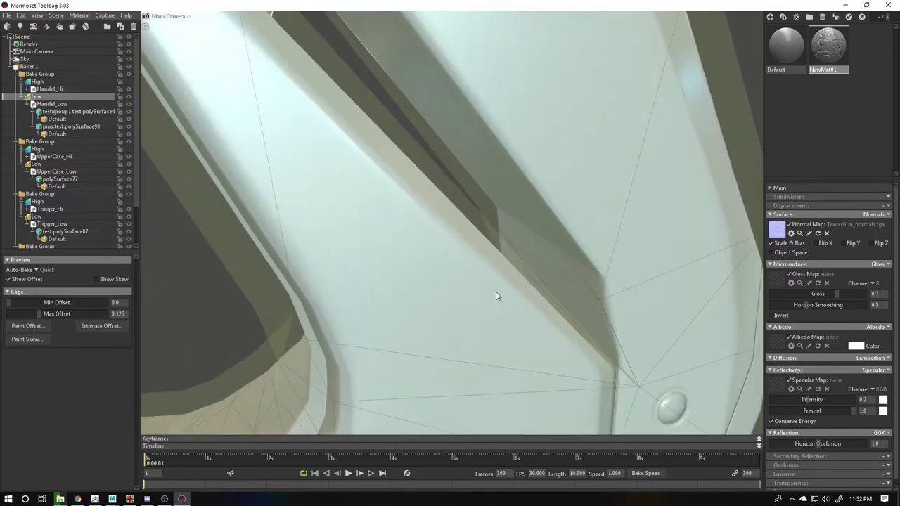
pyautogui.moveTo(594, 289); pyautogui.dragTo(542, 291)
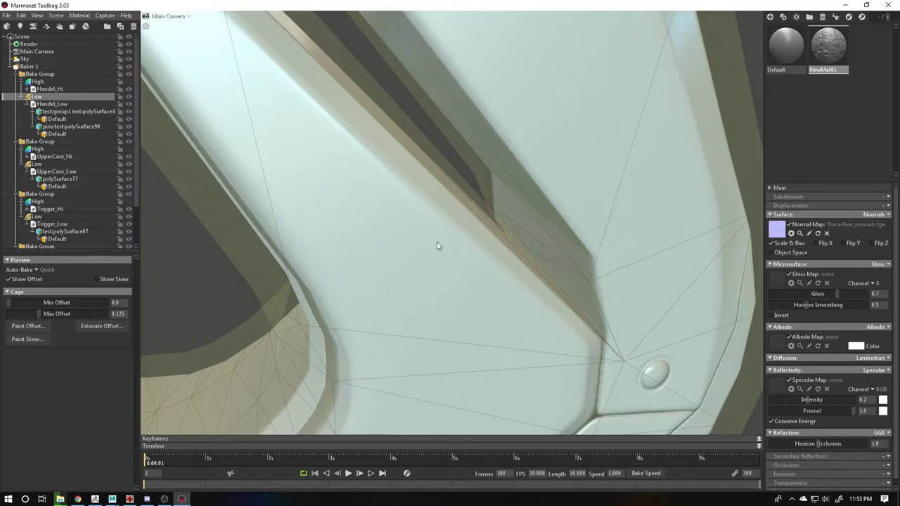
pyautogui.moveTo(429, 243)
pyautogui.mouseDown()
pyautogui.moveTo(486, 235)
pyautogui.moveTo(573, 251)
pyautogui.moveTo(463, 241)
pyautogui.mouseUp()
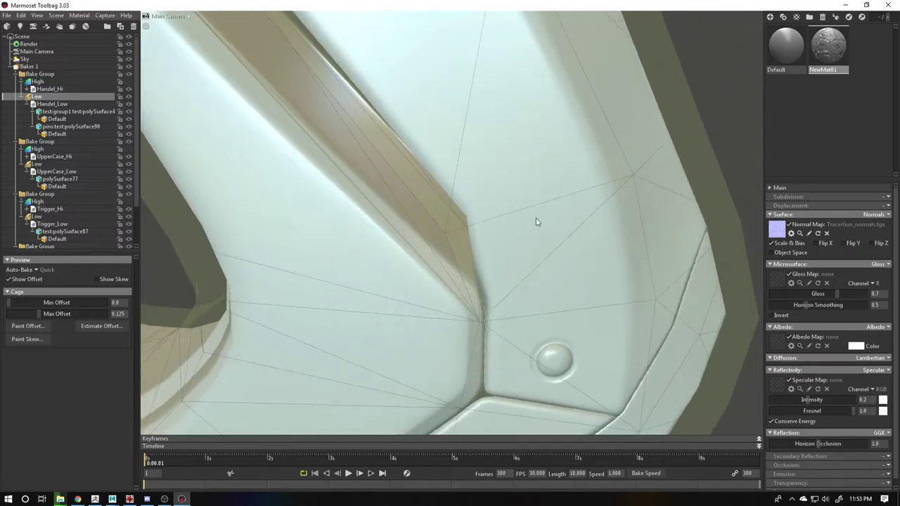
pyautogui.moveTo(577, 260)
pyautogui.mouseDown()
pyautogui.moveTo(494, 224)
pyautogui.moveTo(248, 294)
pyautogui.mouseUp()
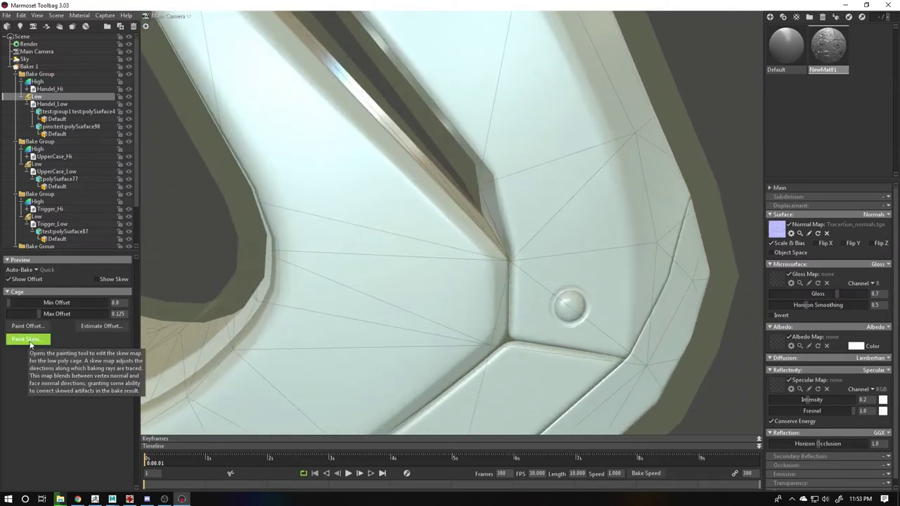
pyautogui.scroll(-5, 217, 246)
pyautogui.moveTo(217, 247)
pyautogui.mouseDown()
pyautogui.moveTo(396, 209)
pyautogui.moveTo(376, 225)
pyautogui.moveTo(371, 249)
pyautogui.moveTo(424, 251)
pyautogui.moveTo(408, 255)
pyautogui.mouseUp()
pyautogui.scroll(3, 502, 295)
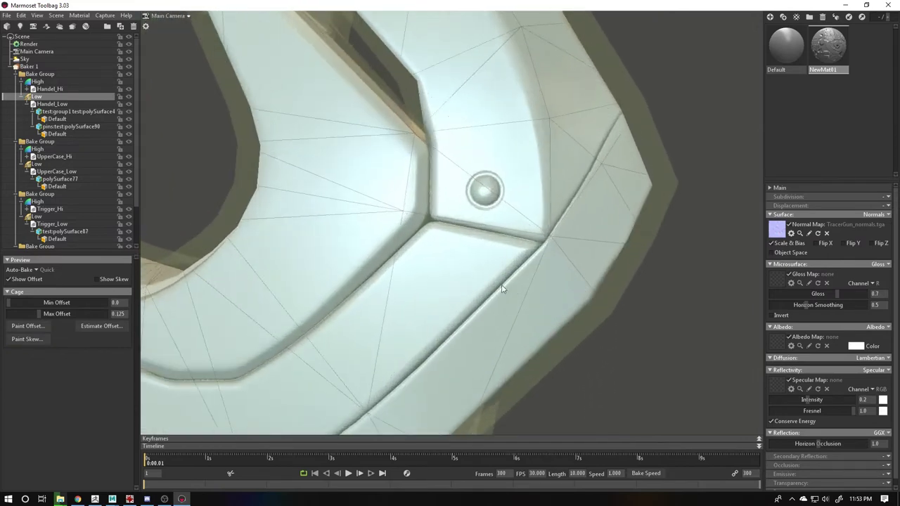
pyautogui.scroll(2, 492, 303)
pyautogui.scroll(-2, 453, 281)
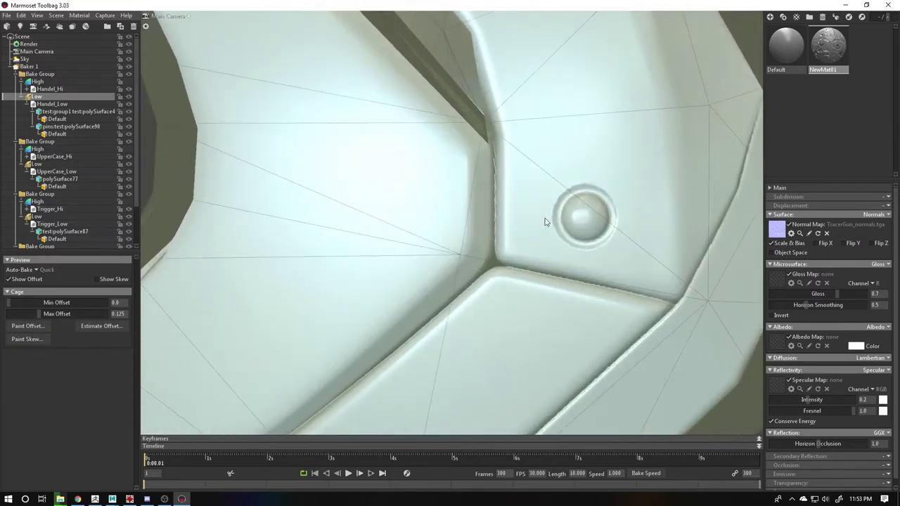
pyautogui.moveTo(546, 221)
pyautogui.mouseDown()
pyautogui.moveTo(333, 78)
pyautogui.moveTo(388, 237)
pyautogui.moveTo(415, 174)
pyautogui.moveTo(396, 113)
pyautogui.moveTo(407, 111)
pyautogui.moveTo(377, 185)
pyautogui.moveTo(368, 169)
pyautogui.moveTo(425, 127)
pyautogui.moveTo(372, 155)
pyautogui.moveTo(408, 164)
pyautogui.moveTo(377, 218)
pyautogui.moveTo(469, 277)
pyautogui.moveTo(390, 204)
pyautogui.moveTo(408, 253)
pyautogui.moveTo(485, 247)
pyautogui.moveTo(424, 251)
pyautogui.moveTo(445, 232)
pyautogui.moveTo(425, 218)
pyautogui.mouseUp()
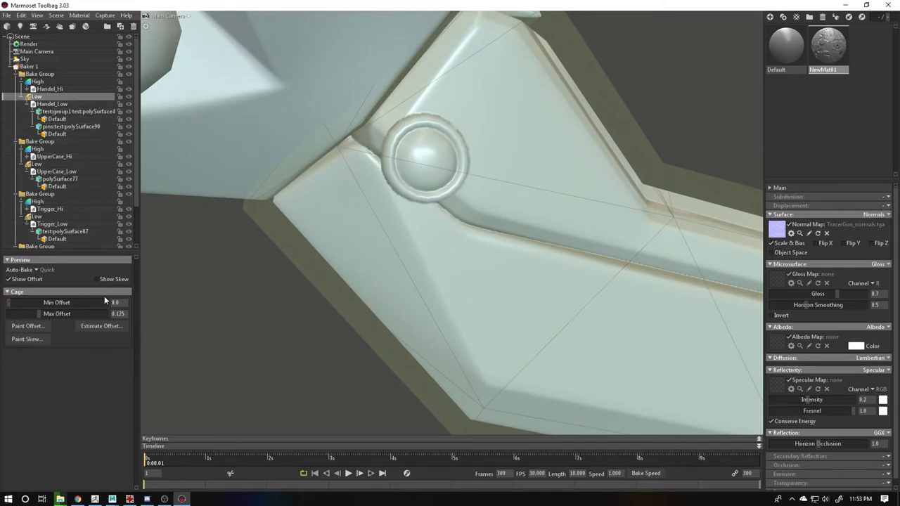
# Step: Start Paint Skew for the handle's cage and zoom in on the knob edge
pyautogui.click(26, 340)
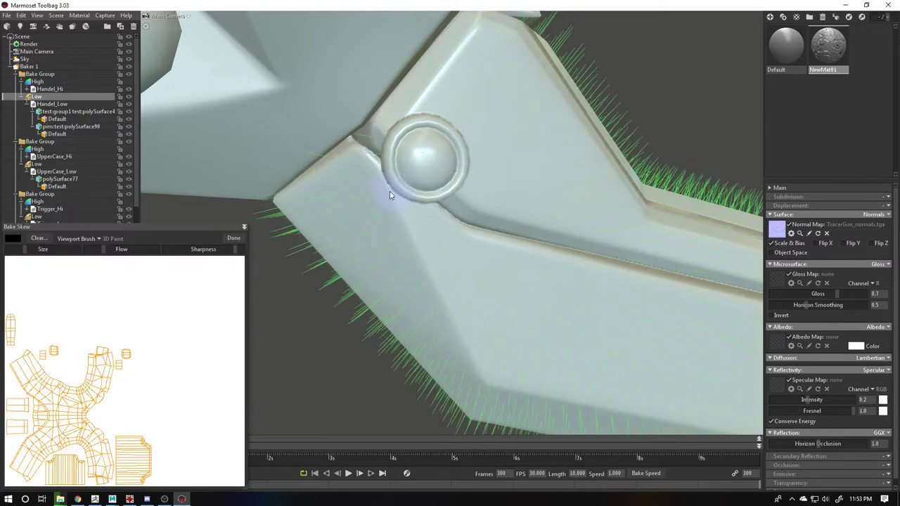
pyautogui.moveTo(440, 202)
pyautogui.keyDown('alt'); pyautogui.mouseDown()
pyautogui.moveTo(426, 215)
pyautogui.moveTo(434, 218)
pyautogui.mouseUp(); pyautogui.keyUp('alt')
pyautogui.keyDown('alt'); pyautogui.moveTo(412, 174); pyautogui.dragTo(336, 89, button='right'); pyautogui.keyUp('alt')
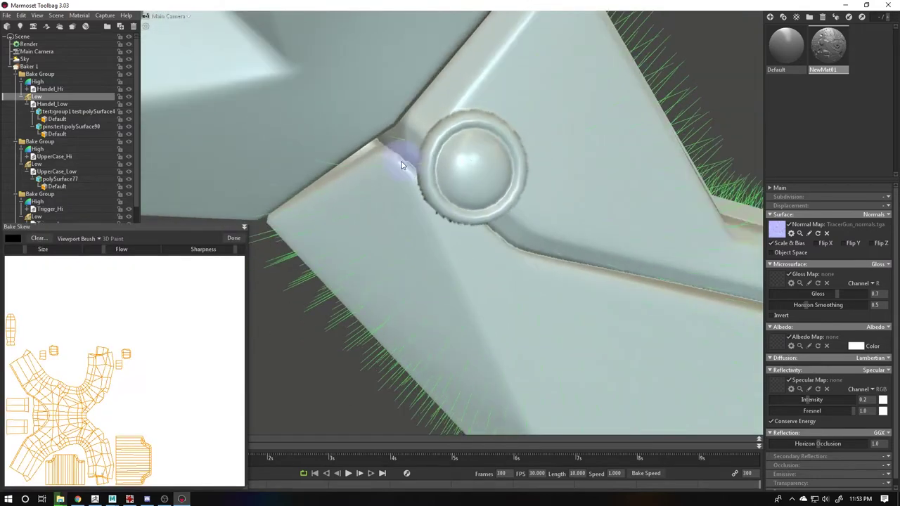
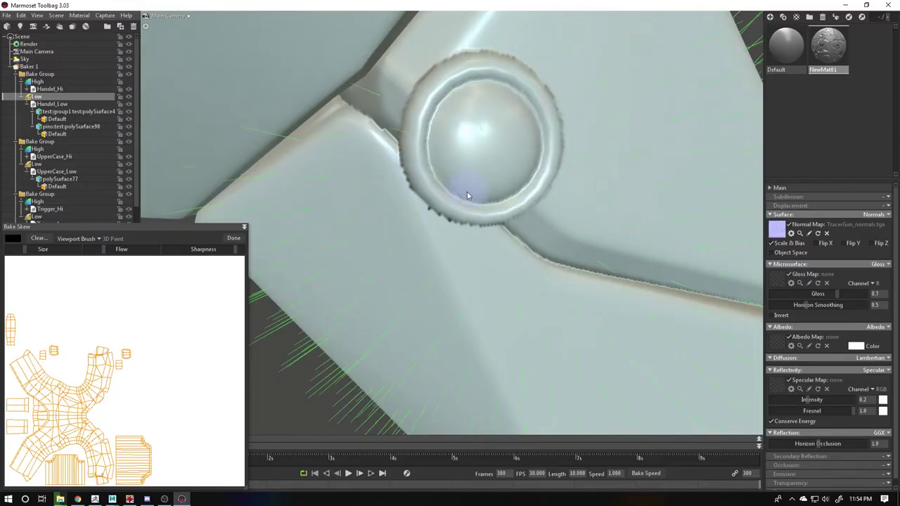
# Step: Paint skew beside the pin's ring on the low-poly mesh, then inspect the pin and blade edge
pyautogui.moveTo(466, 195)
pyautogui.mouseDown()
pyautogui.moveTo(296, 130)
pyautogui.moveTo(328, 141)
pyautogui.moveTo(327, 195)
pyautogui.moveTo(343, 202)
pyautogui.mouseUp()
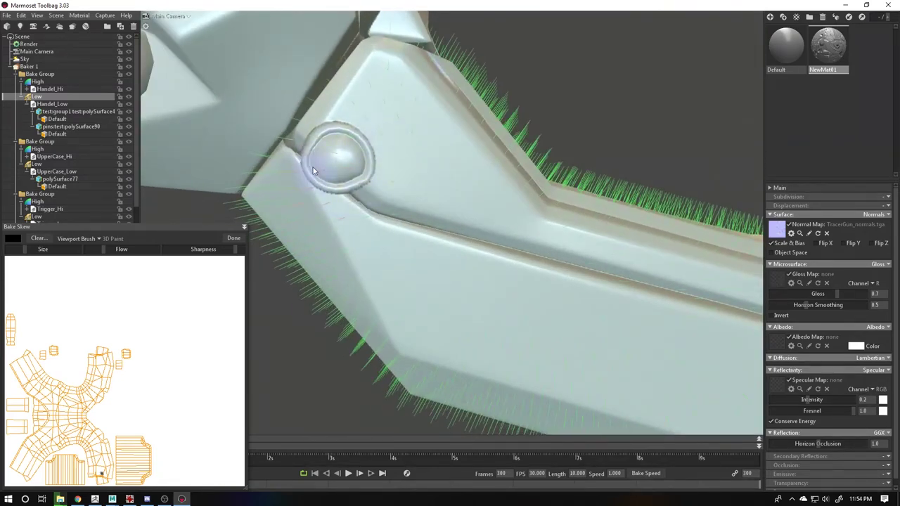
pyautogui.moveTo(312, 171)
pyautogui.mouseDown()
pyautogui.moveTo(342, 145)
pyautogui.moveTo(305, 141)
pyautogui.moveTo(305, 161)
pyautogui.mouseUp()
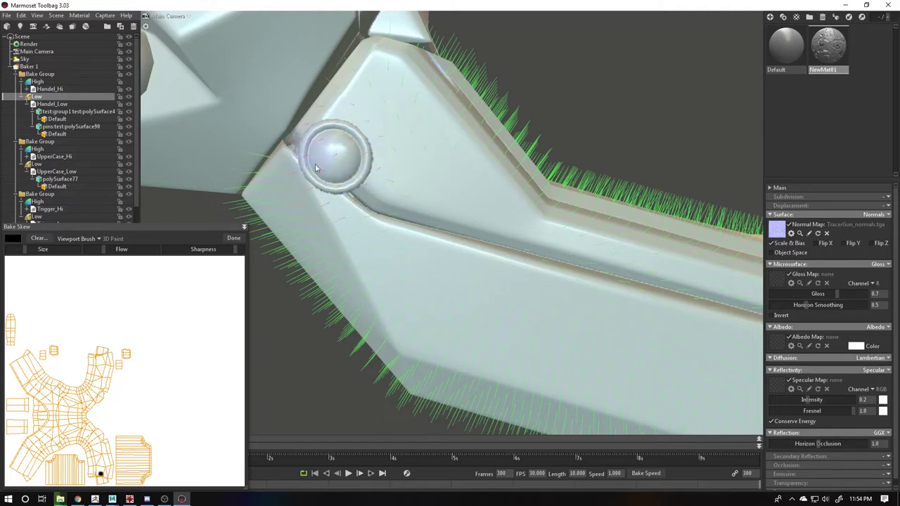
pyautogui.moveTo(312, 176)
pyautogui.keyDown('alt'); pyautogui.mouseDown()
pyautogui.moveTo(310, 187)
pyautogui.moveTo(350, 187)
pyautogui.moveTo(399, 178)
pyautogui.moveTo(423, 158)
pyautogui.moveTo(389, 160)
pyautogui.mouseUp(); pyautogui.keyUp('alt')
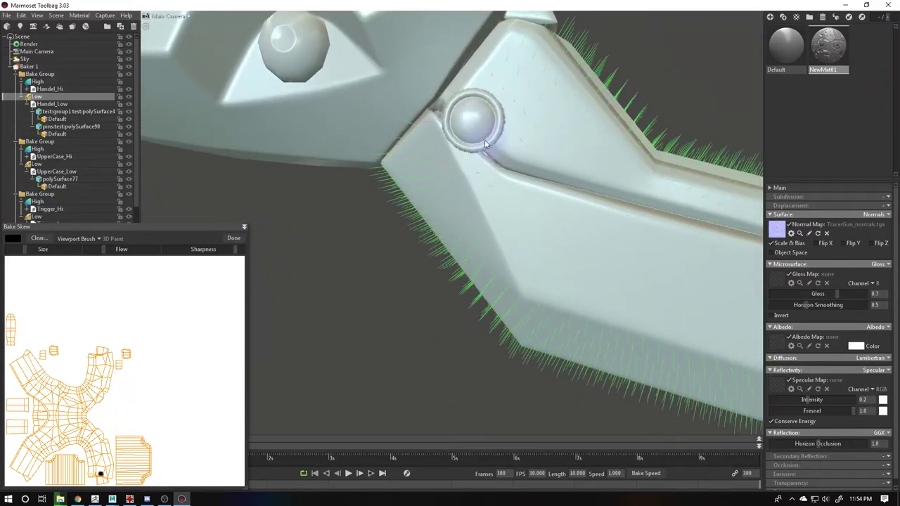
pyautogui.keyDown('alt'); pyautogui.moveTo(484, 139); pyautogui.dragTo(491, 143); pyautogui.keyUp('alt')
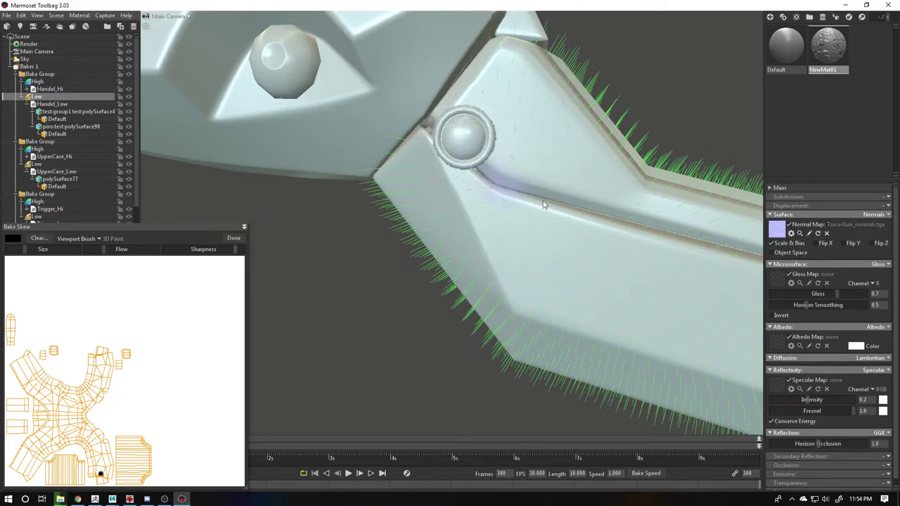
pyautogui.keyDown('alt'); pyautogui.moveTo(567, 227); pyautogui.dragTo(422, 204); pyautogui.keyUp('alt')
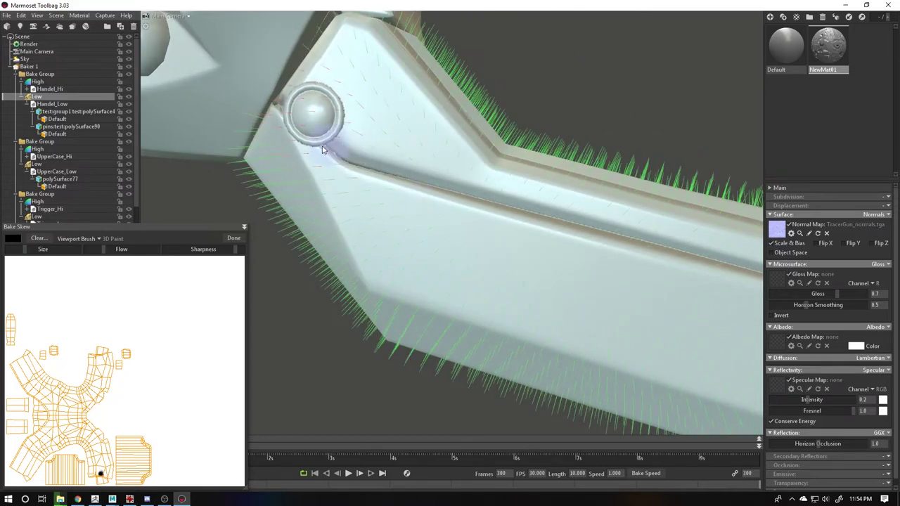
pyautogui.moveTo(543, 203)
pyautogui.keyDown('alt'); pyautogui.mouseDown()
pyautogui.moveTo(456, 181)
pyautogui.moveTo(486, 157)
pyautogui.moveTo(379, 210)
pyautogui.moveTo(509, 197)
pyautogui.moveTo(570, 222)
pyautogui.moveTo(628, 220)
pyautogui.moveTo(482, 131)
pyautogui.moveTo(392, 157)
pyautogui.moveTo(382, 136)
pyautogui.moveTo(373, 192)
pyautogui.moveTo(431, 199)
pyautogui.mouseUp(); pyautogui.keyUp('alt')
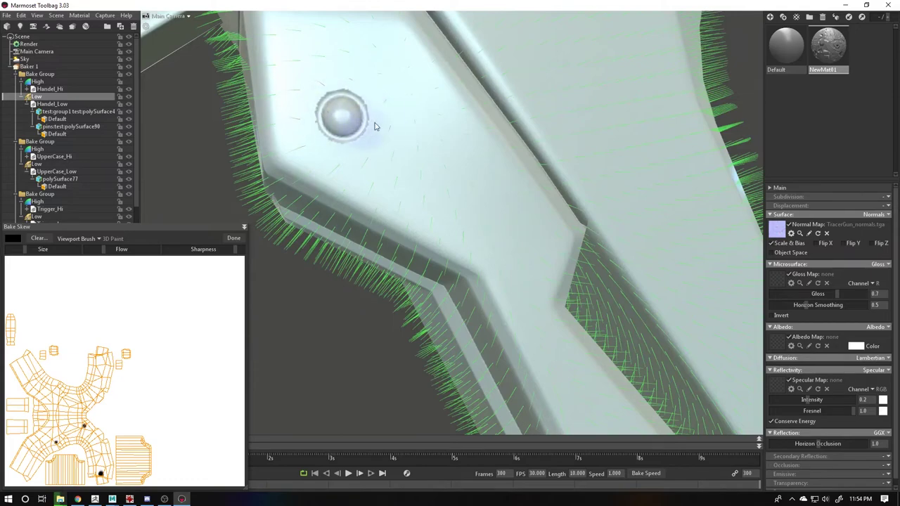
pyautogui.moveTo(374, 124)
pyautogui.keyDown('alt'); pyautogui.mouseDown()
pyautogui.moveTo(154, 68)
pyautogui.moveTo(196, 103)
pyautogui.moveTo(555, 227)
pyautogui.moveTo(315, 232)
pyautogui.moveTo(355, 139)
pyautogui.moveTo(428, 234)
pyautogui.moveTo(333, 163)
pyautogui.moveTo(415, 204)
pyautogui.moveTo(412, 237)
pyautogui.moveTo(509, 272)
pyautogui.moveTo(453, 237)
pyautogui.moveTo(446, 215)
pyautogui.moveTo(469, 183)
pyautogui.mouseUp(); pyautogui.keyUp('alt')
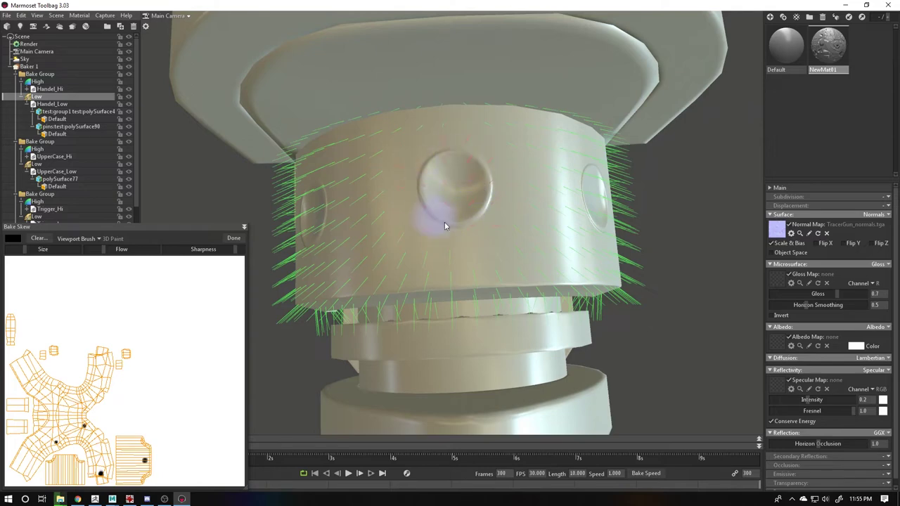
# Step: Inspect the cylinder's two knobs and paint skew over the bump on the gun body's side
pyautogui.moveTo(468, 216)
pyautogui.keyDown('alt'); pyautogui.mouseDown()
pyautogui.moveTo(535, 218)
pyautogui.moveTo(380, 178)
pyautogui.moveTo(445, 192)
pyautogui.moveTo(452, 227)
pyautogui.moveTo(450, 159)
pyautogui.mouseUp(); pyautogui.keyUp('alt')
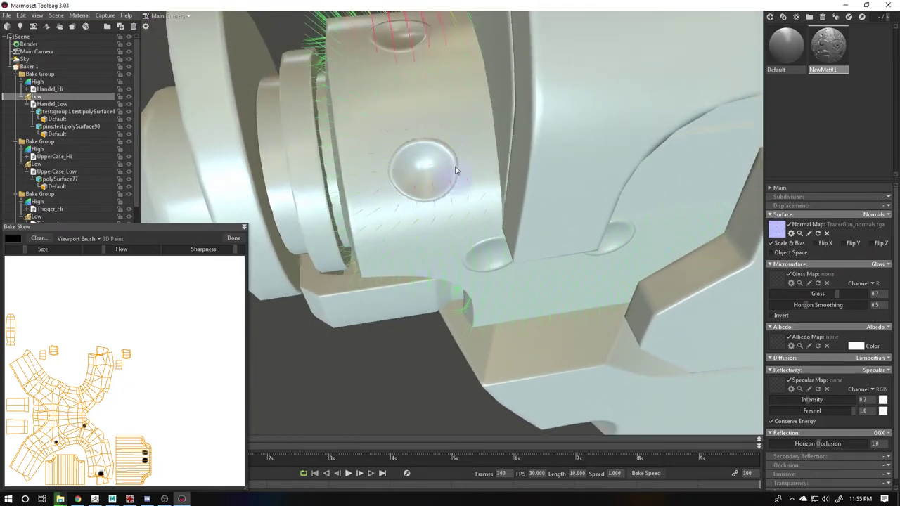
pyautogui.moveTo(426, 204)
pyautogui.keyDown('alt'); pyautogui.mouseDown()
pyautogui.moveTo(418, 197)
pyautogui.moveTo(431, 143)
pyautogui.moveTo(450, 185)
pyautogui.moveTo(434, 136)
pyautogui.moveTo(458, 209)
pyautogui.mouseUp(); pyautogui.keyUp('alt')
pyautogui.scroll(5, 508, 224)
pyautogui.moveTo(508, 223)
pyautogui.keyDown('alt'); pyautogui.mouseDown()
pyautogui.moveTo(450, 159)
pyautogui.moveTo(464, 173)
pyautogui.mouseUp(); pyautogui.keyUp('alt')
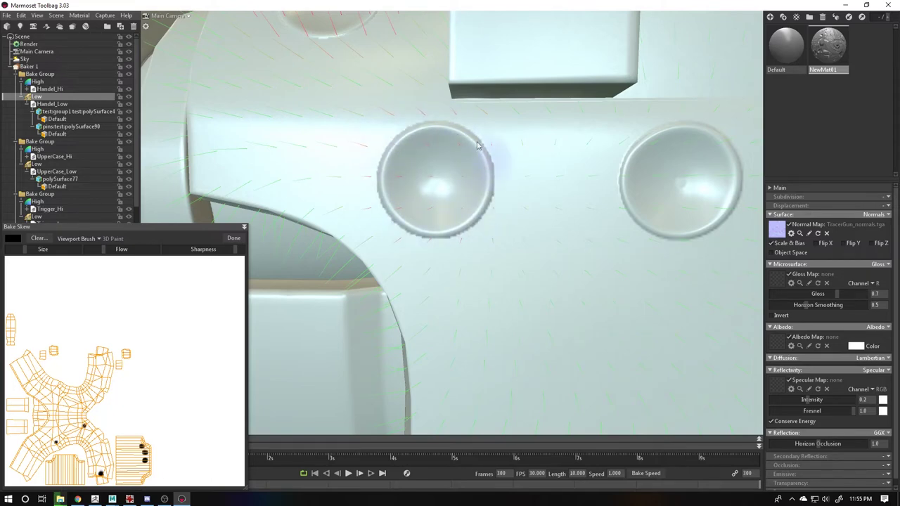
pyautogui.moveTo(527, 231); pyautogui.dragTo(412, 192, button='middle')
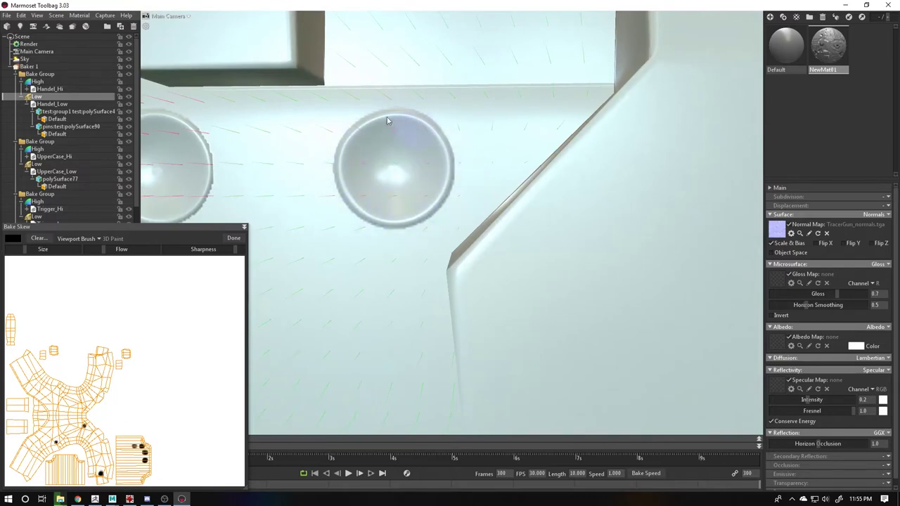
pyautogui.scroll(-3, 435, 134)
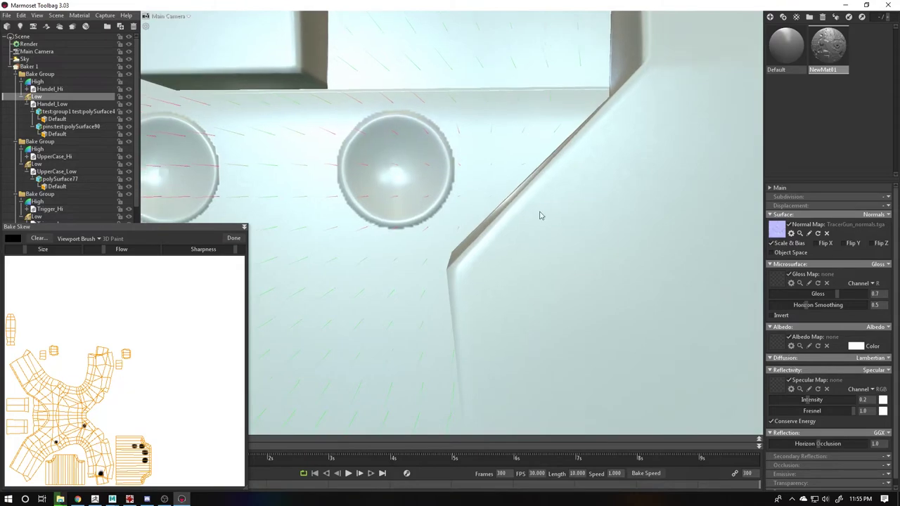
pyautogui.moveTo(538, 215)
pyautogui.keyDown('alt'); pyautogui.mouseDown()
pyautogui.moveTo(401, 225)
pyautogui.moveTo(554, 240)
pyautogui.moveTo(412, 263)
pyautogui.moveTo(662, 342)
pyautogui.moveTo(549, 261)
pyautogui.moveTo(488, 257)
pyautogui.moveTo(482, 281)
pyautogui.moveTo(447, 199)
pyautogui.mouseUp(); pyautogui.keyUp('alt')
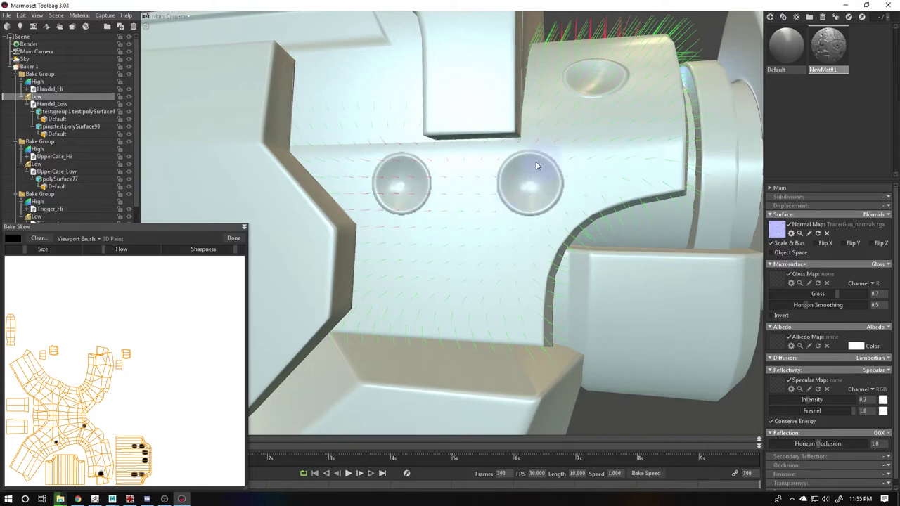
pyautogui.moveTo(557, 198)
pyautogui.keyDown('alt'); pyautogui.mouseDown()
pyautogui.moveTo(446, 222)
pyautogui.moveTo(533, 295)
pyautogui.moveTo(472, 267)
pyautogui.moveTo(437, 179)
pyautogui.moveTo(400, 169)
pyautogui.mouseUp(); pyautogui.keyUp('alt')
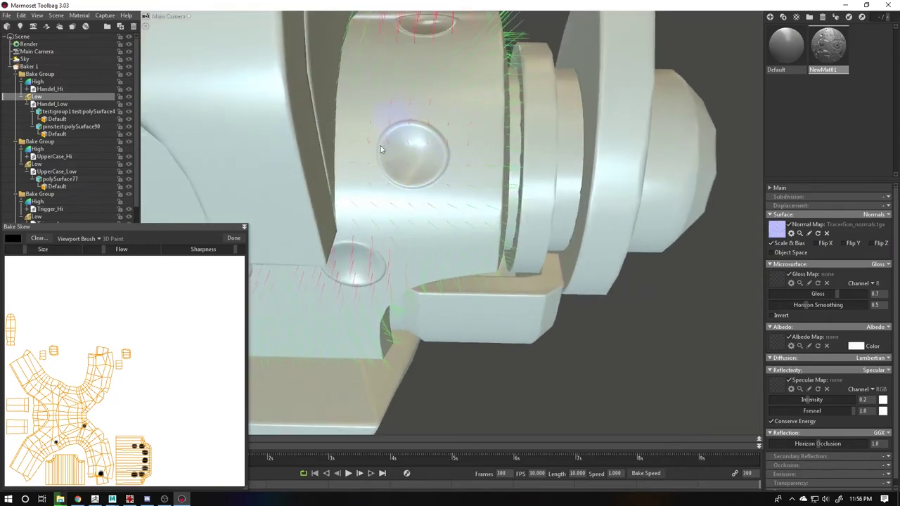
pyautogui.moveTo(445, 152); pyautogui.dragTo(451, 175)
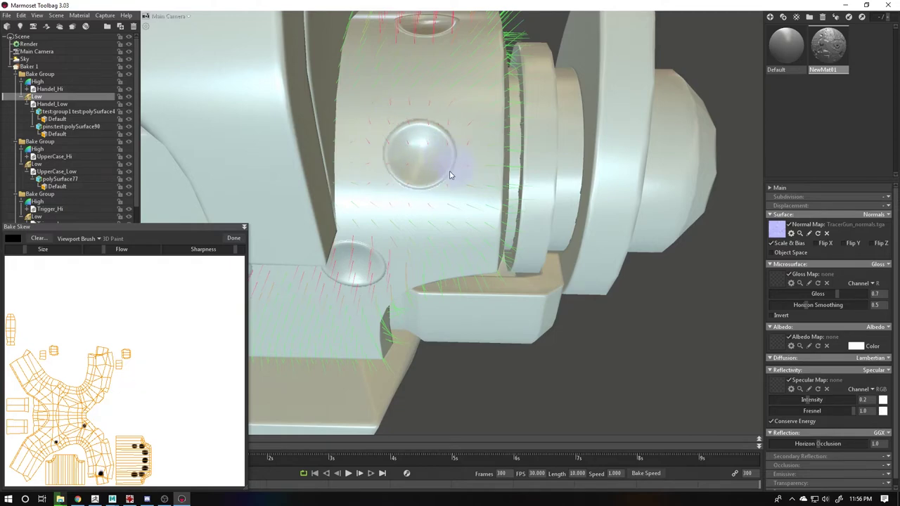
pyautogui.moveTo(386, 151)
pyautogui.keyDown('alt'); pyautogui.mouseDown()
pyautogui.moveTo(402, 105)
pyautogui.moveTo(394, 170)
pyautogui.moveTo(486, 232)
pyautogui.moveTo(647, 275)
pyautogui.moveTo(540, 297)
pyautogui.moveTo(567, 270)
pyautogui.moveTo(518, 263)
pyautogui.moveTo(487, 295)
pyautogui.mouseUp(); pyautogui.keyUp('alt')
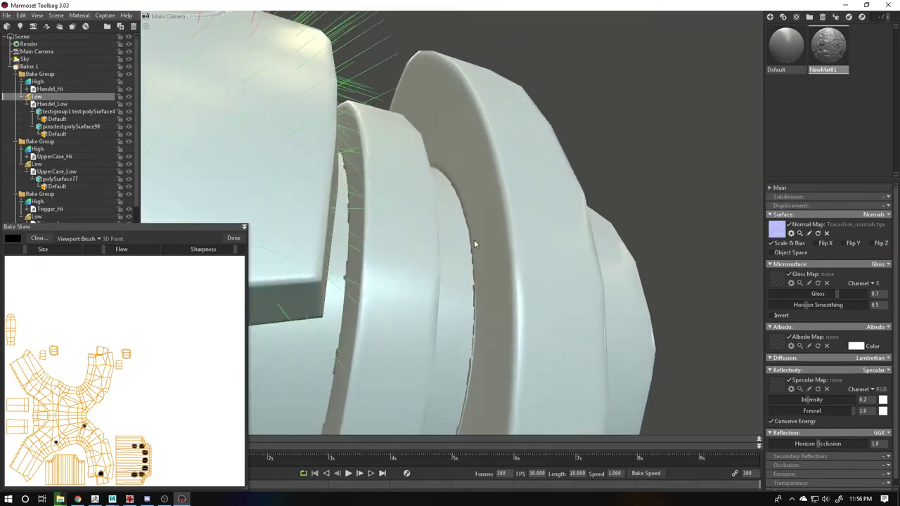
pyautogui.moveTo(473, 258)
pyautogui.keyDown('alt'); pyautogui.mouseDown()
pyautogui.moveTo(432, 267)
pyautogui.moveTo(317, 201)
pyautogui.moveTo(152, 129)
pyautogui.moveTo(430, 204)
pyautogui.moveTo(399, 234)
pyautogui.moveTo(365, 246)
pyautogui.moveTo(482, 241)
pyautogui.moveTo(438, 263)
pyautogui.moveTo(430, 256)
pyautogui.mouseUp(); pyautogui.keyUp('alt')
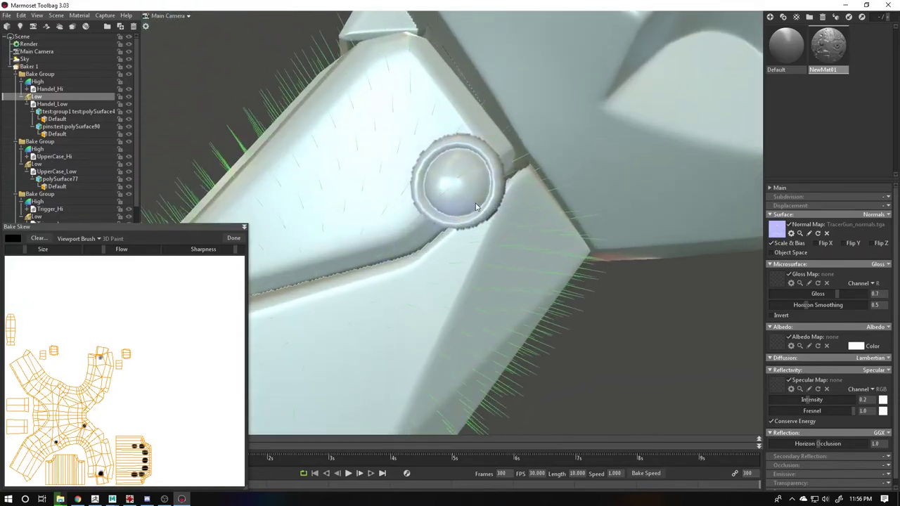
# Step: Paint skew over the round pin on the handle, then inspect it up close
pyautogui.moveTo(415, 191); pyautogui.dragTo(482, 190)
pyautogui.moveTo(442, 160)
pyautogui.mouseDown()
pyautogui.moveTo(458, 185)
pyautogui.moveTo(421, 210)
pyautogui.moveTo(492, 145)
pyautogui.moveTo(492, 177)
pyautogui.moveTo(434, 180)
pyautogui.moveTo(508, 163)
pyautogui.moveTo(485, 202)
pyautogui.moveTo(528, 159)
pyautogui.mouseUp()
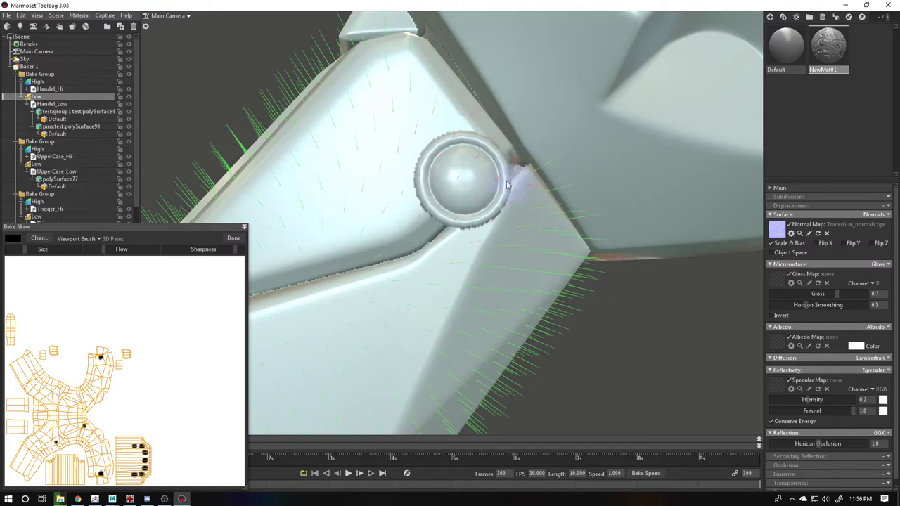
pyautogui.keyDown('alt'); pyautogui.moveTo(531, 208); pyautogui.dragTo(558, 195); pyautogui.keyUp('alt')
pyautogui.keyDown('alt'); pyautogui.moveTo(468, 220); pyautogui.dragTo(492, 211); pyautogui.keyUp('alt')
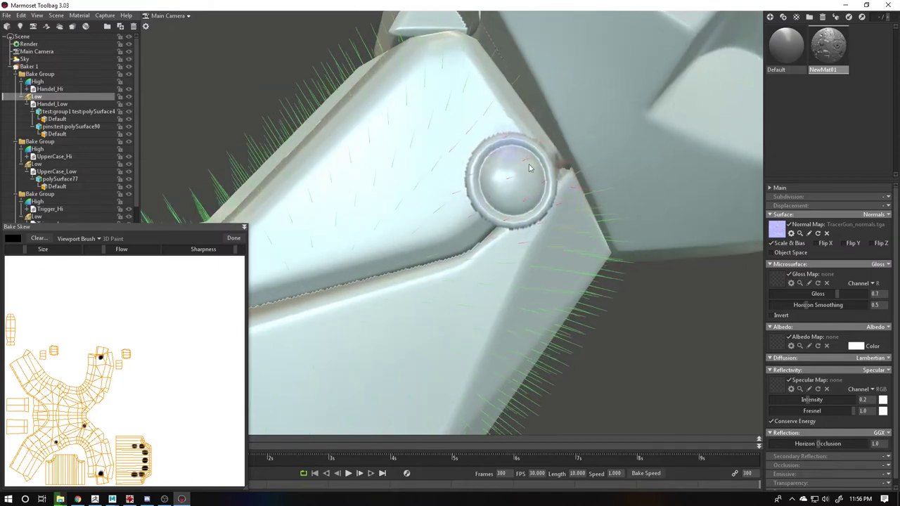
pyautogui.scroll(-3, 249, 134)
pyautogui.scroll(3, 640, 266)
pyautogui.scroll(4, 640, 266)
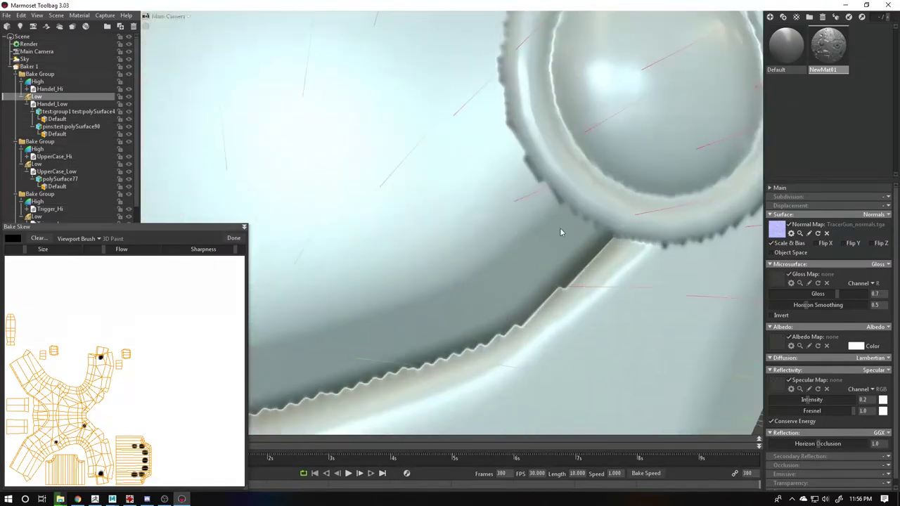
pyautogui.scroll(-5, 560, 227)
pyautogui.moveTo(304, 162)
pyautogui.keyDown('alt'); pyautogui.mouseDown()
pyautogui.moveTo(306, 187)
pyautogui.moveTo(418, 219)
pyautogui.moveTo(602, 225)
pyautogui.moveTo(604, 207)
pyautogui.moveTo(382, 173)
pyautogui.moveTo(434, 165)
pyautogui.moveTo(415, 209)
pyautogui.moveTo(411, 182)
pyautogui.moveTo(347, 180)
pyautogui.mouseUp(); pyautogui.keyUp('alt')
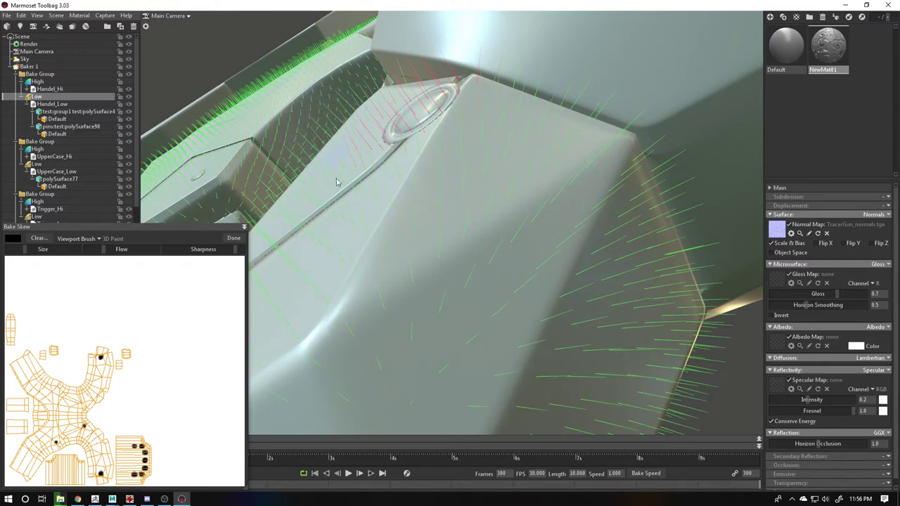
# Step: Paint skew on the panel's round bolt to correct its baked projection, checking it from several angles
pyautogui.moveTo(337, 182)
pyautogui.mouseDown()
pyautogui.moveTo(445, 199)
pyautogui.moveTo(434, 292)
pyautogui.moveTo(501, 305)
pyautogui.moveTo(553, 356)
pyautogui.moveTo(416, 225)
pyautogui.moveTo(384, 239)
pyautogui.moveTo(528, 251)
pyautogui.moveTo(579, 270)
pyautogui.moveTo(586, 306)
pyautogui.moveTo(490, 162)
pyautogui.moveTo(558, 166)
pyautogui.moveTo(533, 117)
pyautogui.moveTo(503, 110)
pyautogui.moveTo(527, 165)
pyautogui.moveTo(572, 155)
pyautogui.moveTo(524, 183)
pyautogui.moveTo(603, 234)
pyautogui.moveTo(651, 174)
pyautogui.mouseUp()
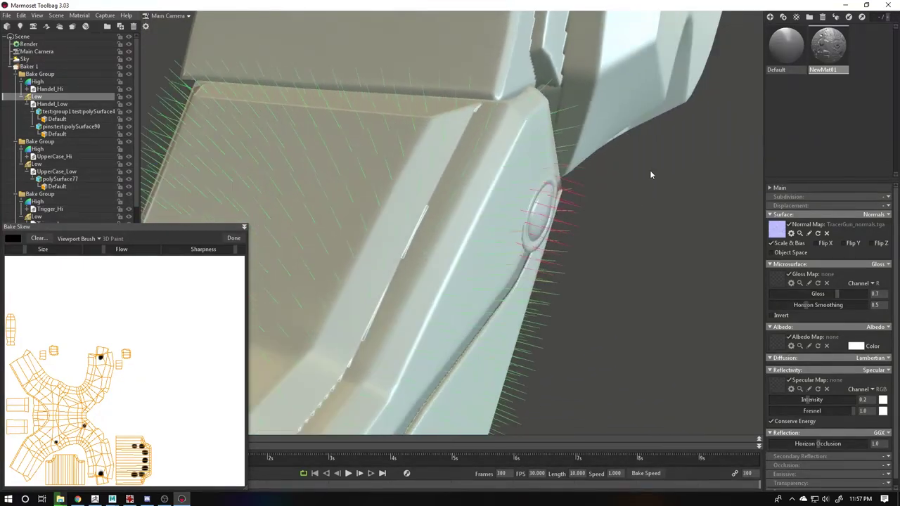
pyautogui.moveTo(575, 194)
pyautogui.mouseDown()
pyautogui.moveTo(502, 195)
pyautogui.moveTo(597, 245)
pyautogui.mouseUp()
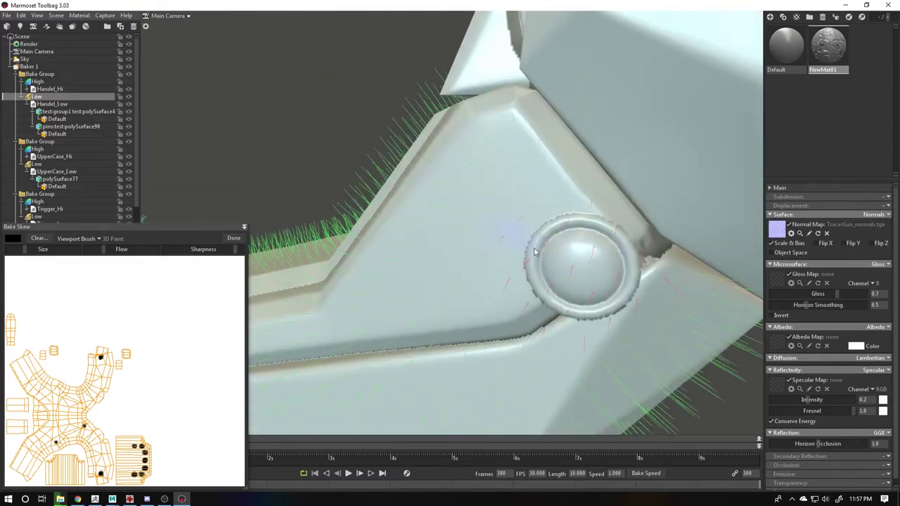
pyautogui.moveTo(534, 252); pyautogui.dragTo(567, 243)
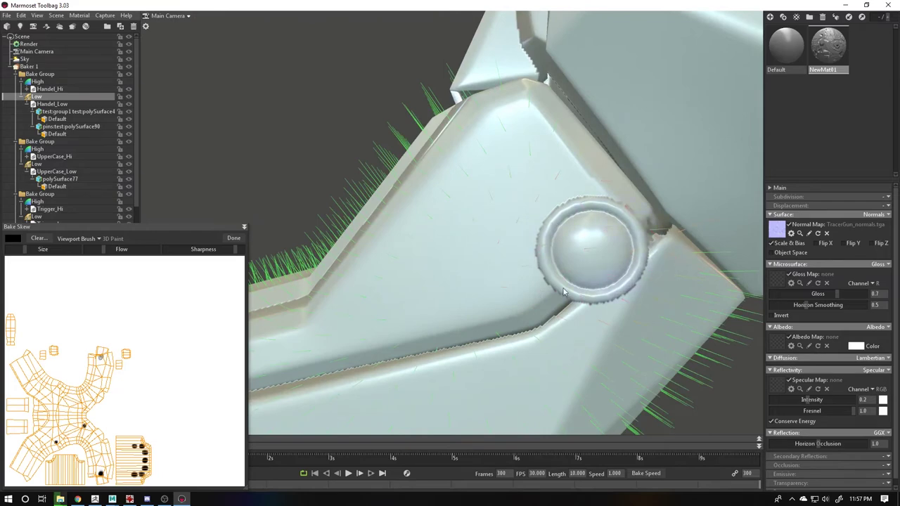
pyautogui.moveTo(562, 291); pyautogui.dragTo(663, 301)
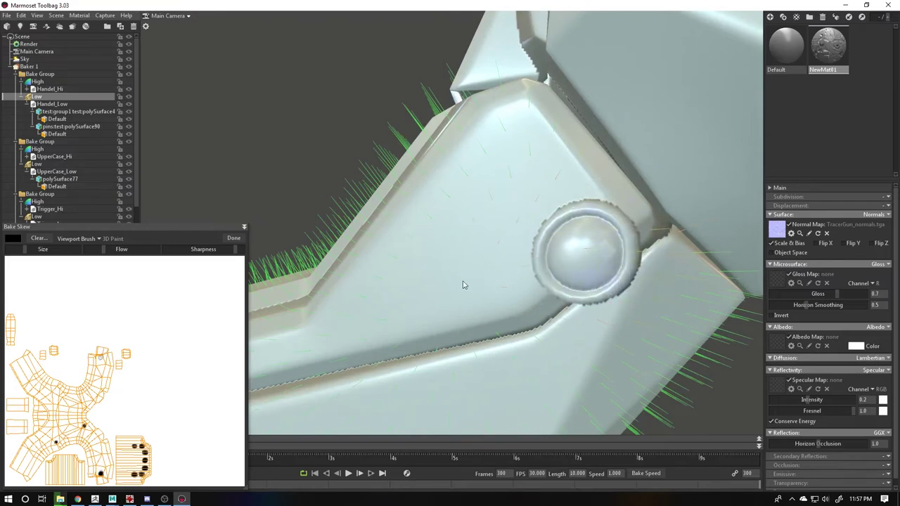
pyautogui.moveTo(463, 285); pyautogui.dragTo(606, 266)
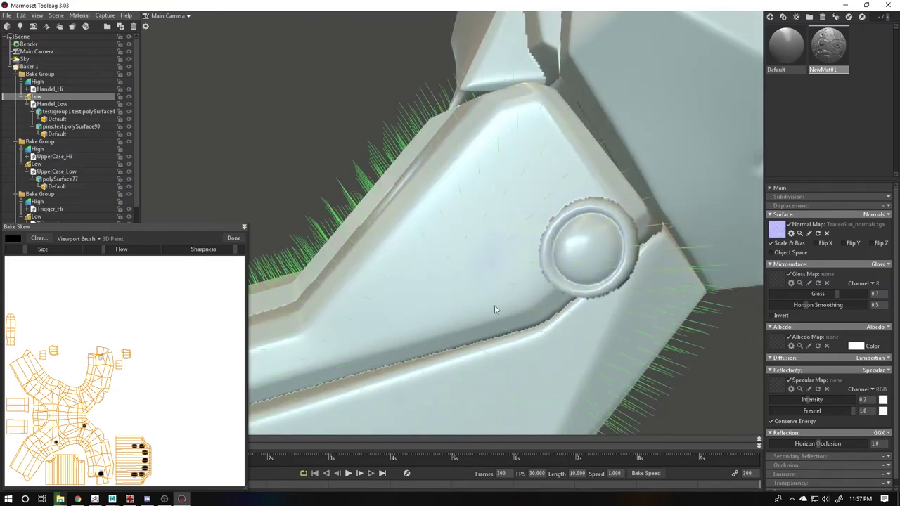
pyautogui.moveTo(644, 270)
pyautogui.mouseDown()
pyautogui.moveTo(648, 253)
pyautogui.moveTo(630, 251)
pyautogui.moveTo(674, 254)
pyautogui.moveTo(596, 247)
pyautogui.moveTo(511, 136)
pyautogui.moveTo(511, 7)
pyautogui.mouseUp()
pyautogui.moveTo(540, 75); pyautogui.dragTo(703, 237)
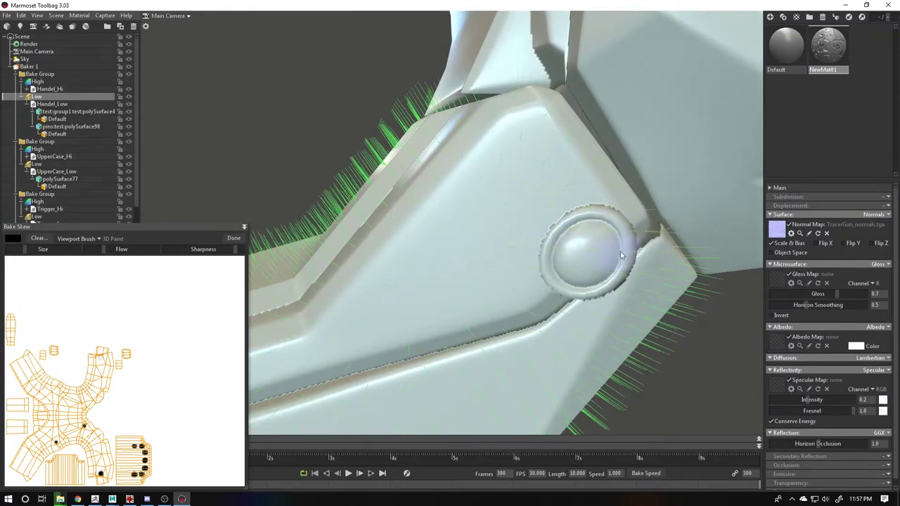
pyautogui.moveTo(601, 242)
pyautogui.mouseDown()
pyautogui.moveTo(573, 233)
pyautogui.moveTo(593, 232)
pyautogui.moveTo(571, 262)
pyautogui.moveTo(622, 219)
pyautogui.mouseUp()
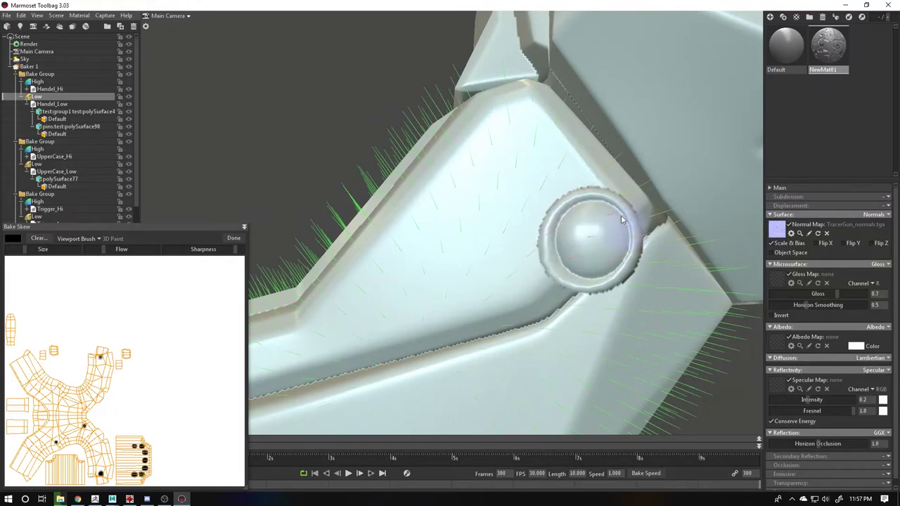
pyautogui.moveTo(616, 257); pyautogui.dragTo(612, 355)
pyautogui.moveTo(594, 292)
pyautogui.mouseDown()
pyautogui.moveTo(681, 318)
pyautogui.moveTo(605, 220)
pyautogui.moveTo(504, 180)
pyautogui.moveTo(583, 207)
pyautogui.mouseUp()
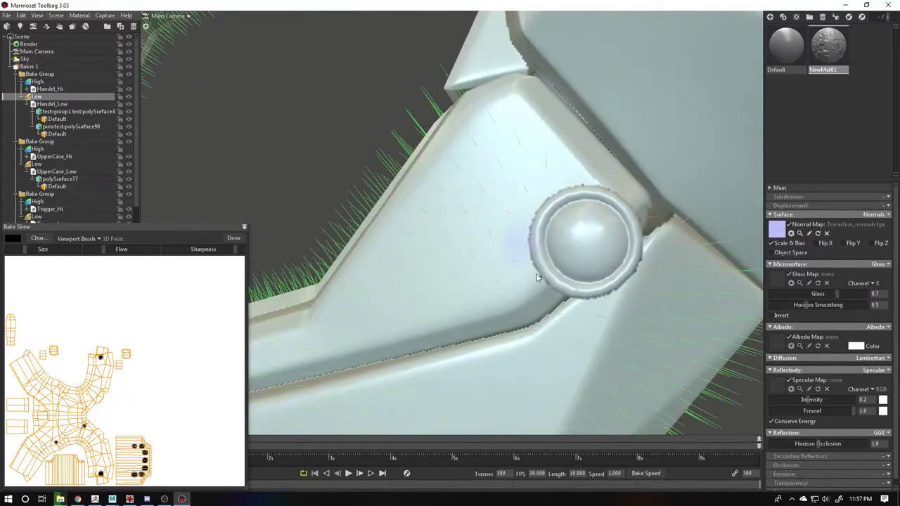
pyautogui.moveTo(549, 257)
pyautogui.mouseDown()
pyautogui.moveTo(334, 182)
pyautogui.moveTo(496, 249)
pyautogui.moveTo(443, 227)
pyautogui.moveTo(346, 222)
pyautogui.moveTo(496, 225)
pyautogui.moveTo(440, 233)
pyautogui.moveTo(461, 279)
pyautogui.moveTo(354, 232)
pyautogui.moveTo(343, 207)
pyautogui.moveTo(379, 246)
pyautogui.moveTo(585, 264)
pyautogui.moveTo(349, 244)
pyautogui.moveTo(377, 264)
pyautogui.moveTo(532, 240)
pyautogui.moveTo(398, 261)
pyautogui.moveTo(336, 233)
pyautogui.moveTo(518, 238)
pyautogui.moveTo(410, 201)
pyautogui.moveTo(480, 272)
pyautogui.moveTo(488, 301)
pyautogui.moveTo(405, 247)
pyautogui.moveTo(403, 263)
pyautogui.moveTo(452, 242)
pyautogui.moveTo(477, 272)
pyautogui.moveTo(523, 253)
pyautogui.moveTo(337, 253)
pyautogui.mouseUp()
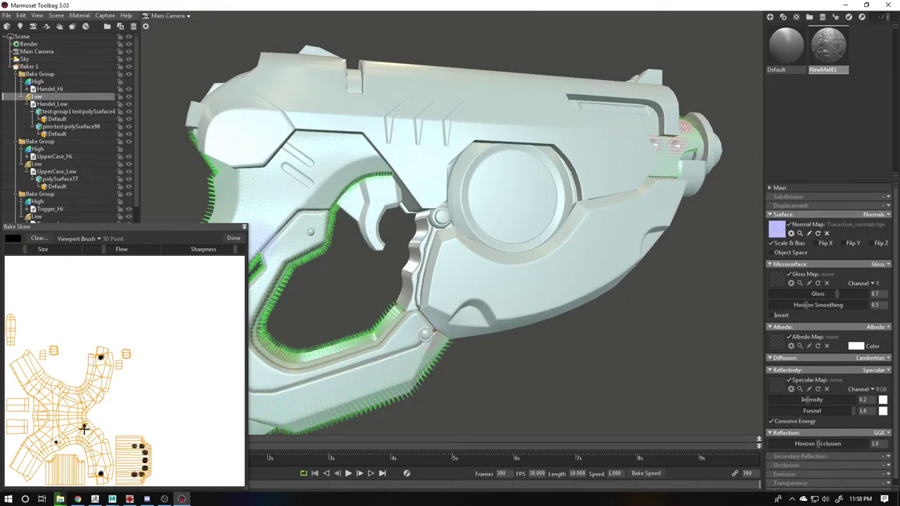
# Step: Inspect the trigger, grip and small round button, then close the Bake Skew painting panel
pyautogui.moveTo(348, 315); pyautogui.dragTo(332, 311)
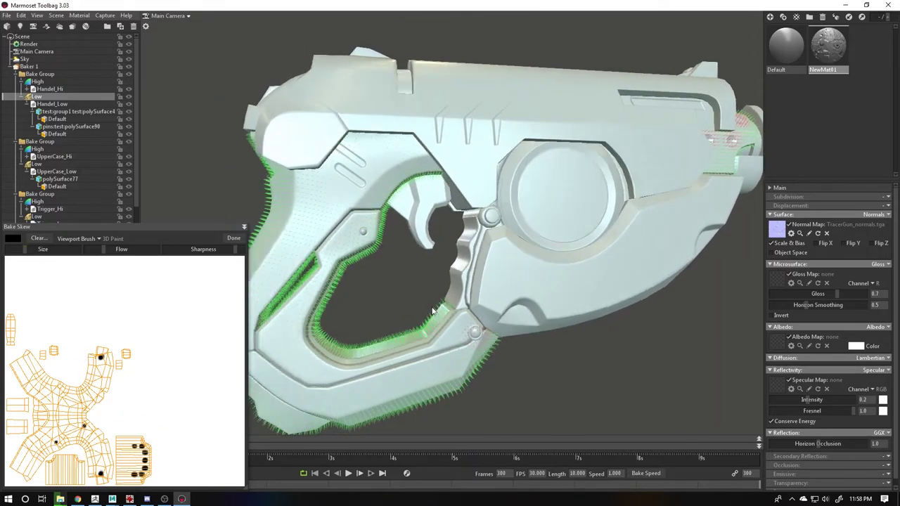
pyautogui.scroll(5, 748, 330)
pyautogui.scroll(3, 555, 295)
pyautogui.scroll(3, 430, 272)
pyautogui.moveTo(431, 272); pyautogui.dragTo(477, 267, button='middle')
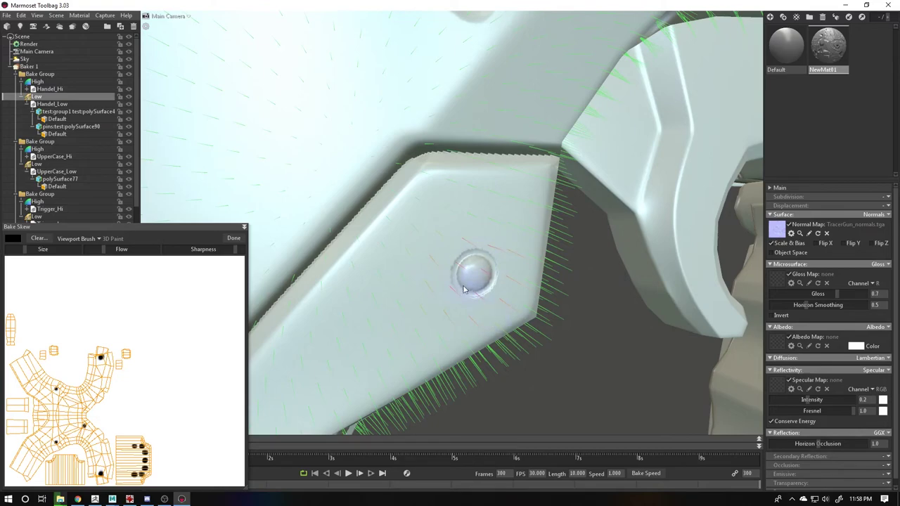
pyautogui.scroll(-5, 484, 266)
pyautogui.scroll(-3, 344, 248)
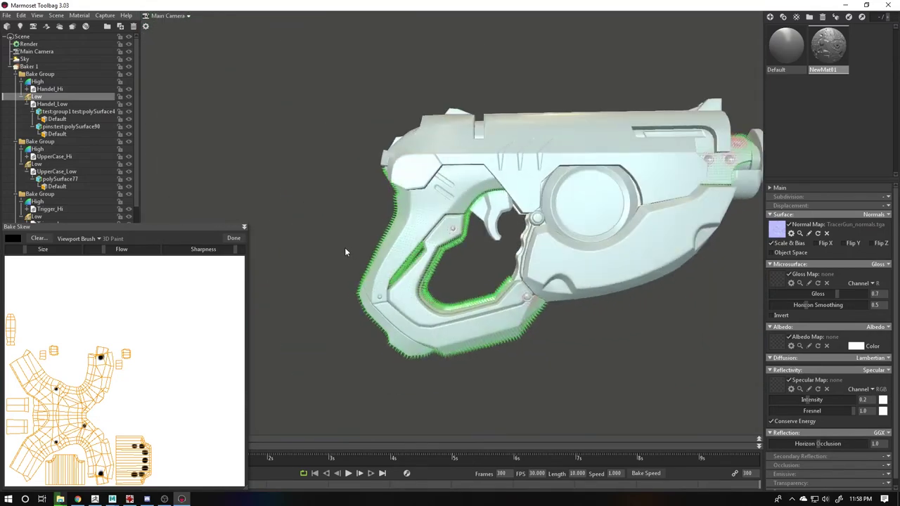
pyautogui.moveTo(345, 248)
pyautogui.mouseDown()
pyautogui.moveTo(473, 230)
pyautogui.moveTo(460, 275)
pyautogui.mouseUp()
pyautogui.scroll(3, 460, 275)
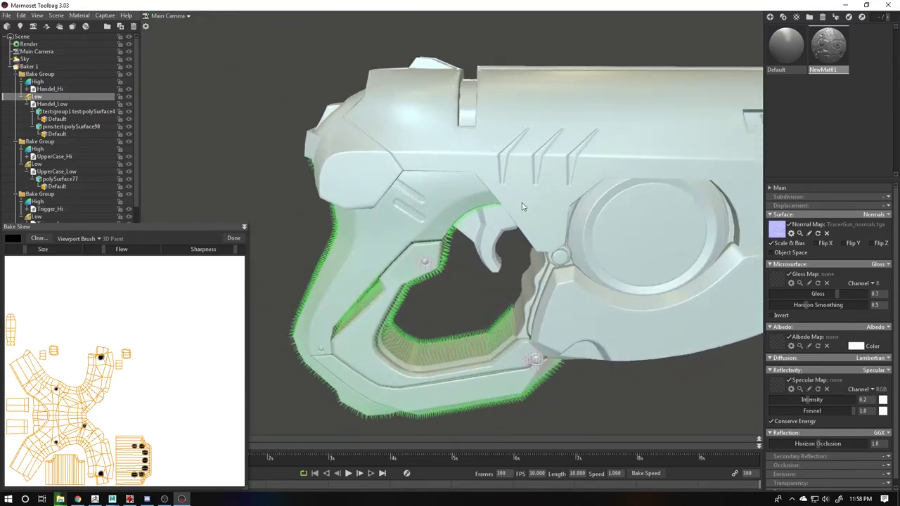
pyautogui.scroll(3, 648, 287)
pyautogui.scroll(3, 434, 237)
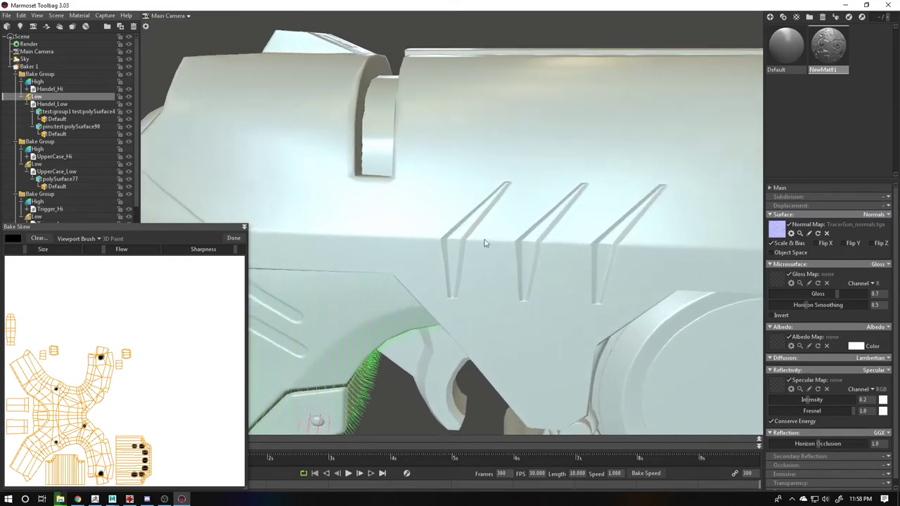
pyautogui.click(234, 238)
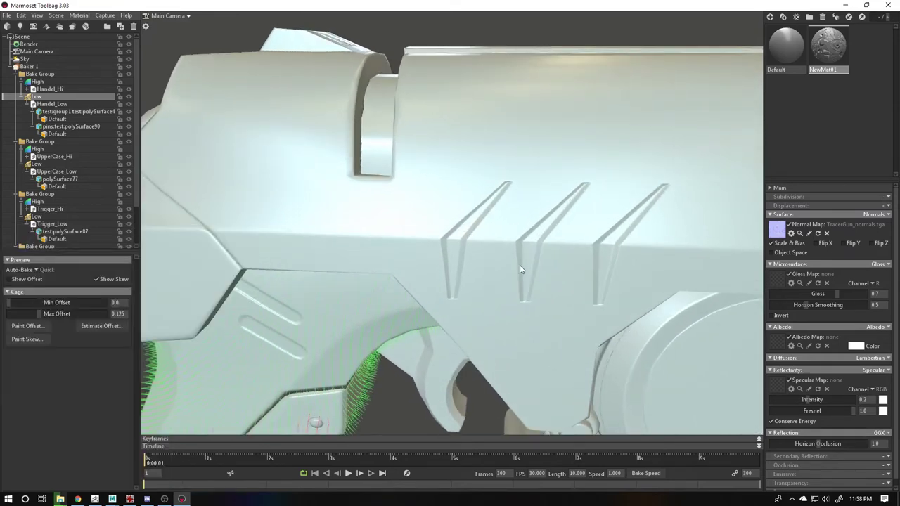
pyautogui.scroll(-3, 520, 269)
# Step: On the UpperCase Low group, paint skew along all three slash groove edges
pyautogui.moveTo(520, 269); pyautogui.dragTo(497, 232)
pyautogui.scroll(3, 496, 232)
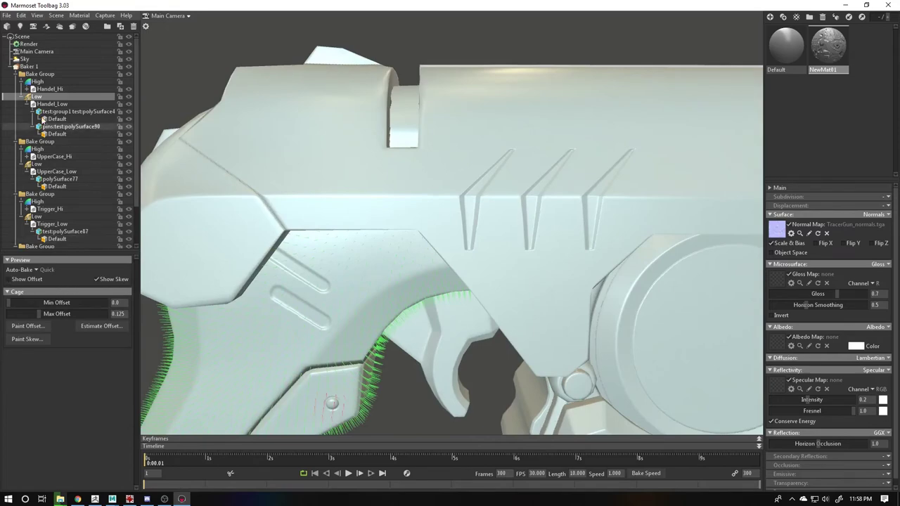
pyautogui.click(50, 166)
pyautogui.moveTo(482, 215)
pyautogui.mouseDown(button='right')
pyautogui.moveTo(510, 245)
pyautogui.moveTo(458, 275)
pyautogui.moveTo(459, 285)
pyautogui.mouseUp(button='right')
pyautogui.click(27, 339)
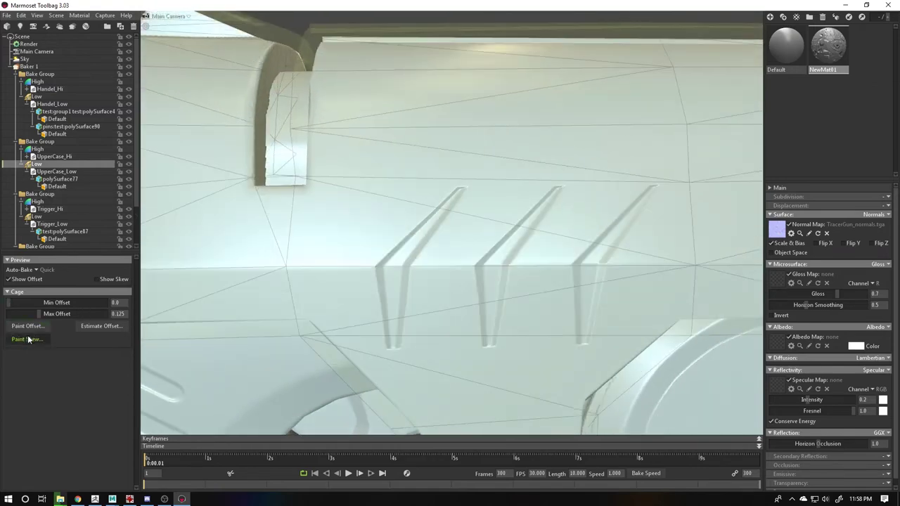
pyautogui.moveTo(388, 298)
pyautogui.mouseDown()
pyautogui.moveTo(418, 227)
pyautogui.moveTo(462, 188)
pyautogui.moveTo(382, 257)
pyautogui.moveTo(466, 183)
pyautogui.moveTo(378, 251)
pyautogui.moveTo(473, 185)
pyautogui.mouseUp()
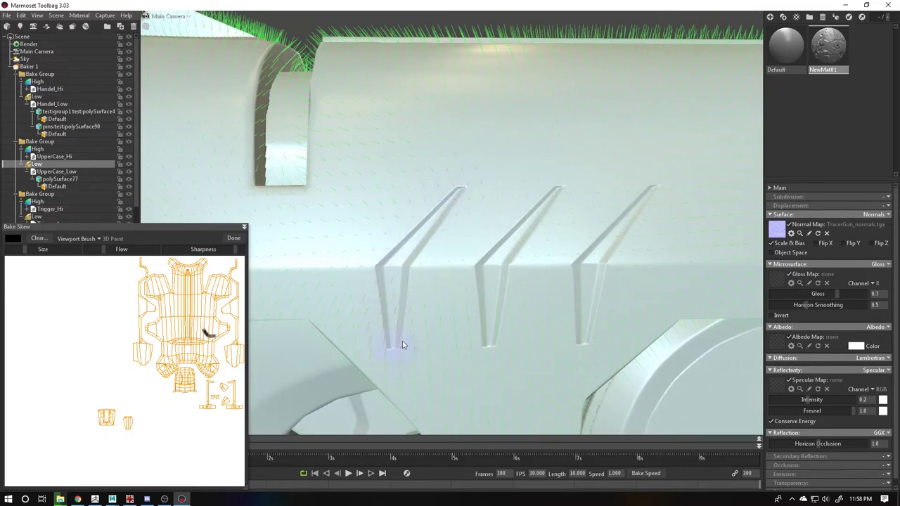
pyautogui.moveTo(494, 344)
pyautogui.mouseDown()
pyautogui.moveTo(498, 251)
pyautogui.moveTo(570, 187)
pyautogui.moveTo(528, 203)
pyautogui.moveTo(527, 213)
pyautogui.moveTo(565, 177)
pyautogui.moveTo(481, 257)
pyautogui.moveTo(477, 344)
pyautogui.mouseUp()
pyautogui.moveTo(671, 168)
pyautogui.mouseDown()
pyautogui.moveTo(589, 255)
pyautogui.moveTo(675, 182)
pyautogui.mouseUp()
pyautogui.moveTo(564, 356)
pyautogui.mouseDown()
pyautogui.moveTo(602, 261)
pyautogui.moveTo(588, 328)
pyautogui.moveTo(611, 226)
pyautogui.mouseUp()
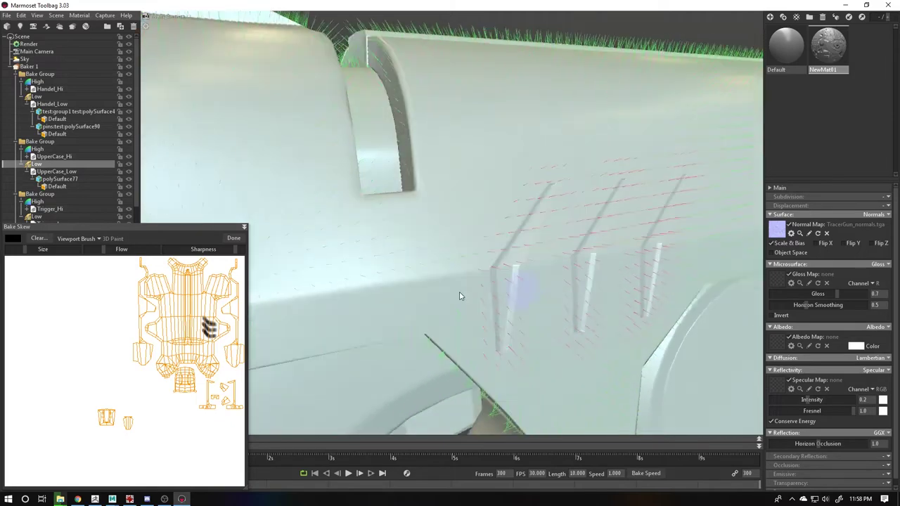
pyautogui.moveTo(458, 297)
pyautogui.keyDown('alt'); pyautogui.mouseDown()
pyautogui.moveTo(509, 225)
pyautogui.moveTo(387, 223)
pyautogui.moveTo(383, 248)
pyautogui.mouseUp(); pyautogui.keyUp('alt')
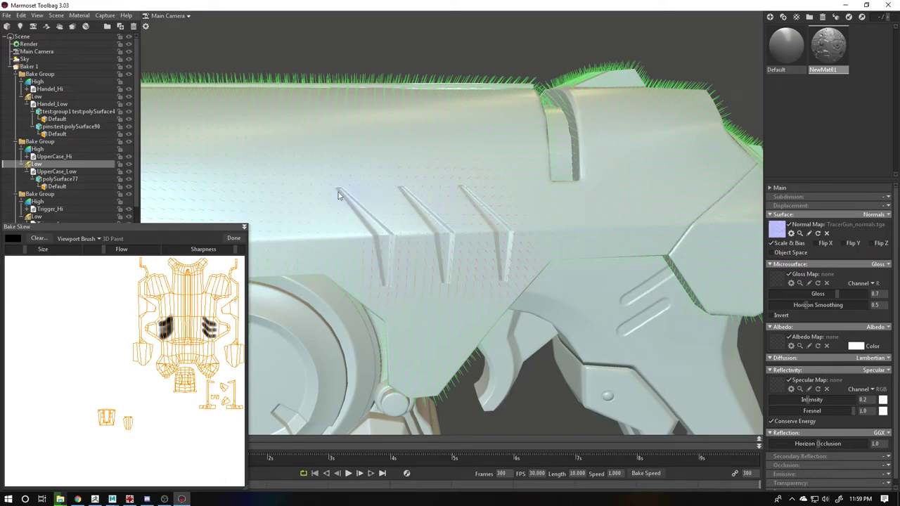
pyautogui.moveTo(347, 190)
pyautogui.mouseDown()
pyautogui.moveTo(415, 211)
pyautogui.moveTo(315, 227)
pyautogui.moveTo(331, 248)
pyautogui.moveTo(319, 278)
pyautogui.moveTo(463, 247)
pyautogui.mouseUp()
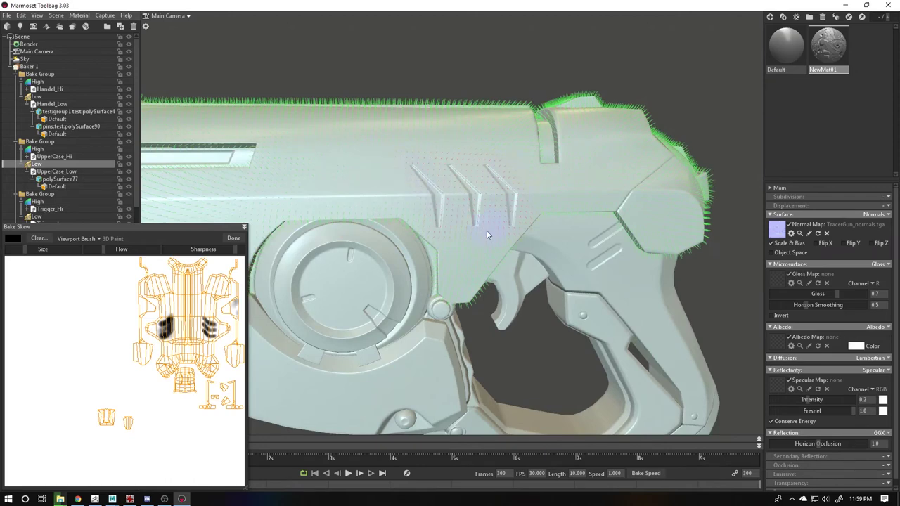
# Step: Finish skew painting, clear the selection to hide the cage, and frame the whole gun
pyautogui.click(234, 239)
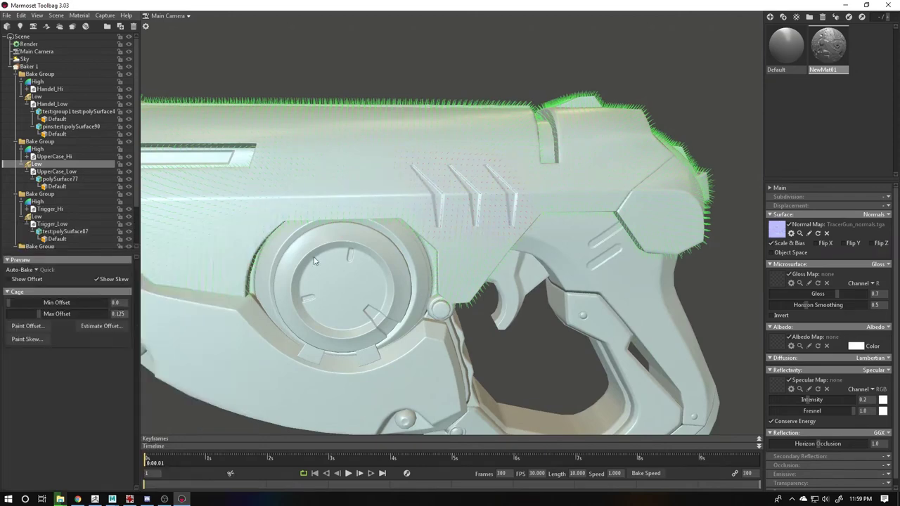
pyautogui.scroll(-3, 394, 239)
pyautogui.moveTo(394, 240); pyautogui.dragTo(421, 230)
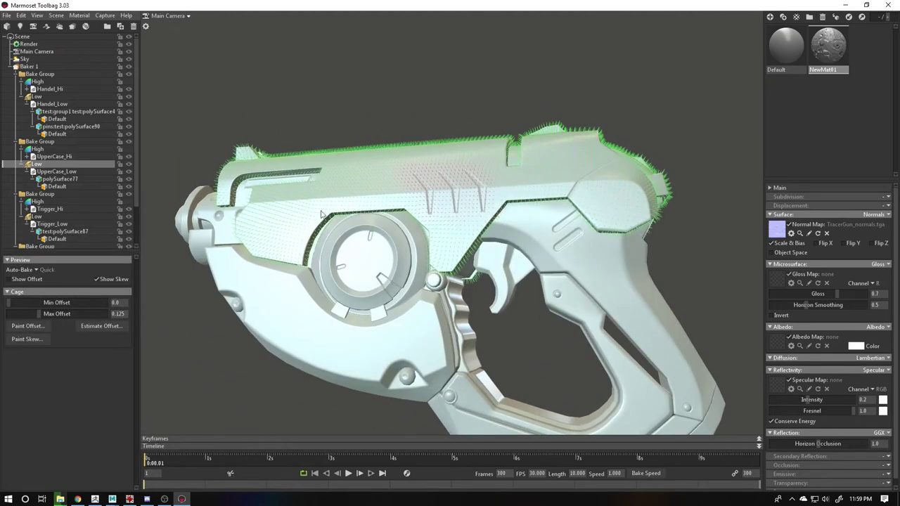
pyautogui.click(401, 138)
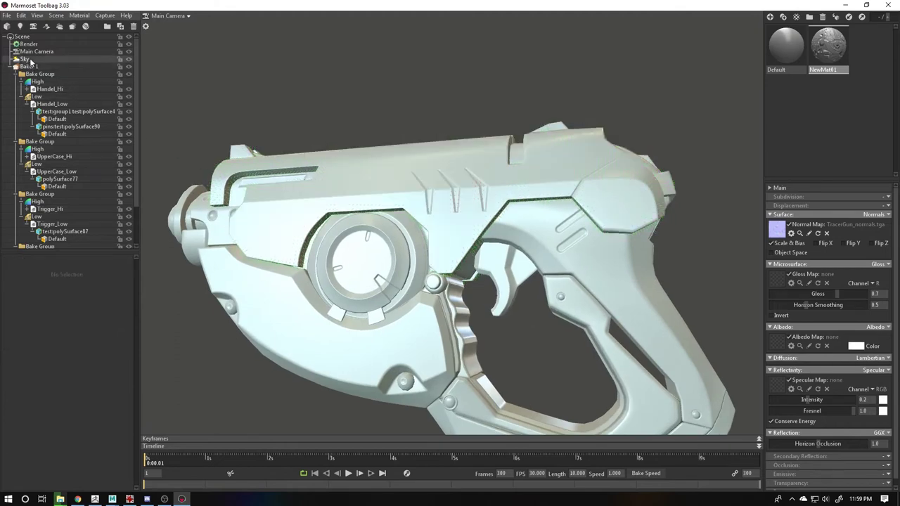
pyautogui.moveTo(385, 144)
pyautogui.mouseDown()
pyautogui.moveTo(410, 214)
pyautogui.moveTo(329, 229)
pyautogui.mouseUp()
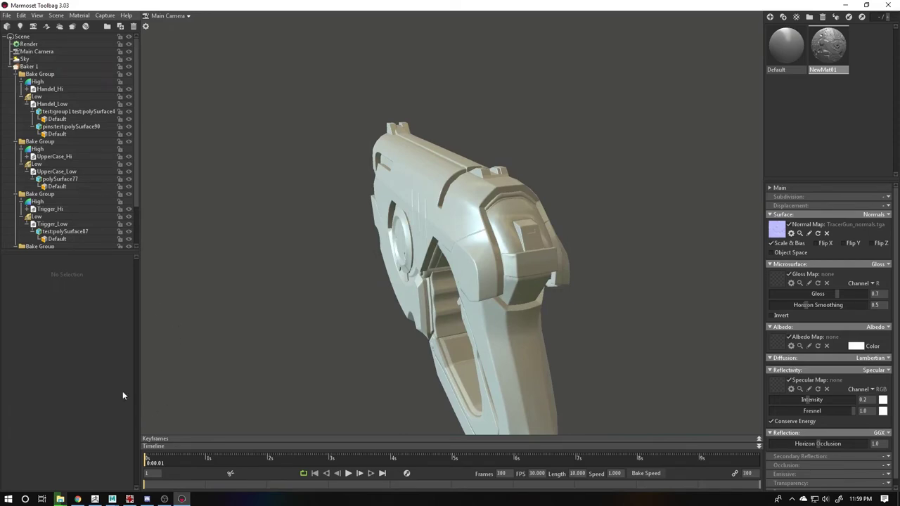
pyautogui.moveTo(406, 268); pyautogui.dragTo(284, 205)
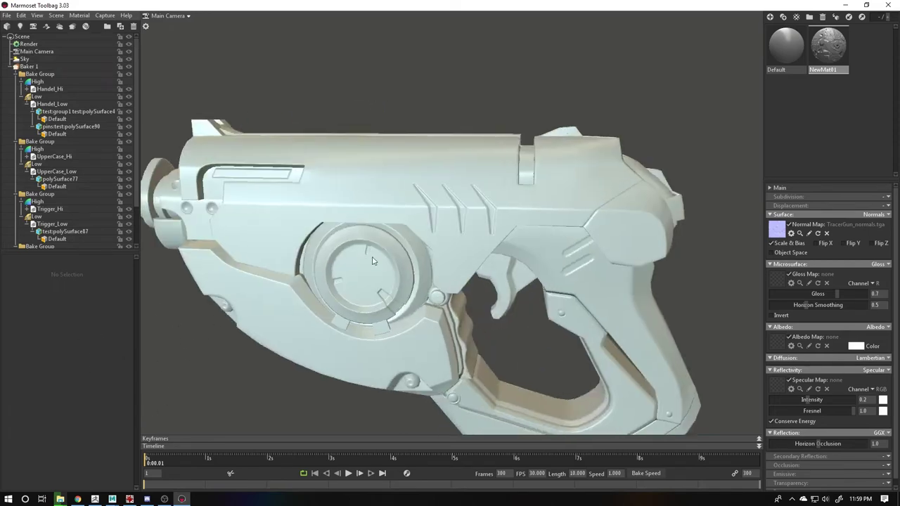
pyautogui.moveTo(284, 205); pyautogui.dragTo(179, 163, button='right')
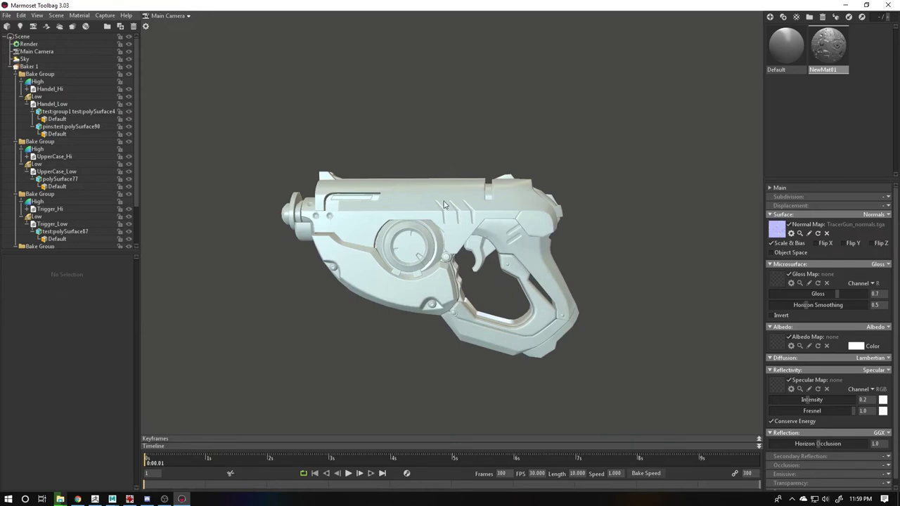
pyautogui.moveTo(394, 220); pyautogui.dragTo(331, 211)
# Step: Show Baker 1's settings, scrolling to its Output and Maps sections
pyautogui.click(29, 66)
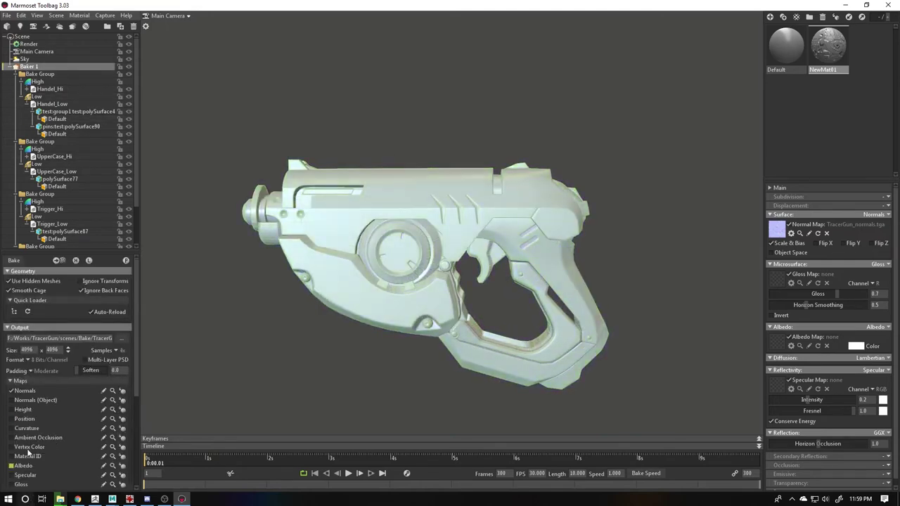
pyautogui.scroll(-3, 37, 356)
pyautogui.scroll(1, 41, 376)
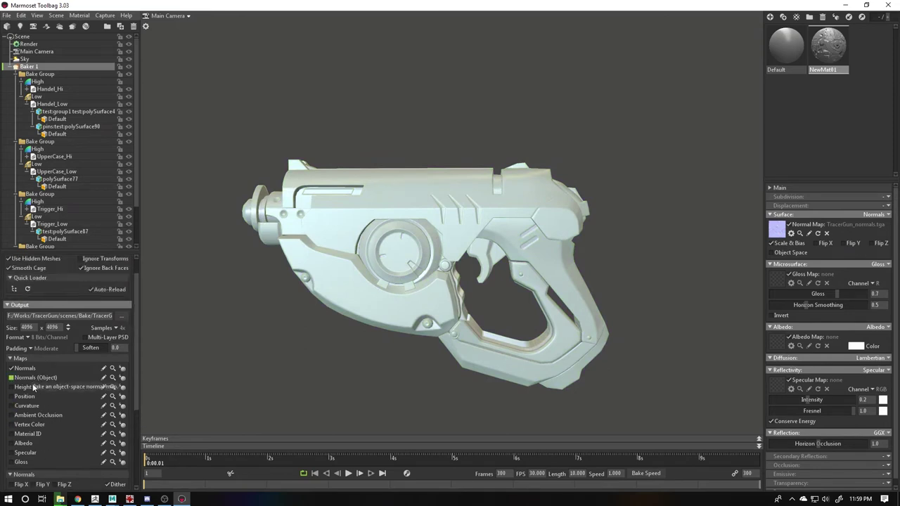
pyautogui.scroll(-1, 41, 422)
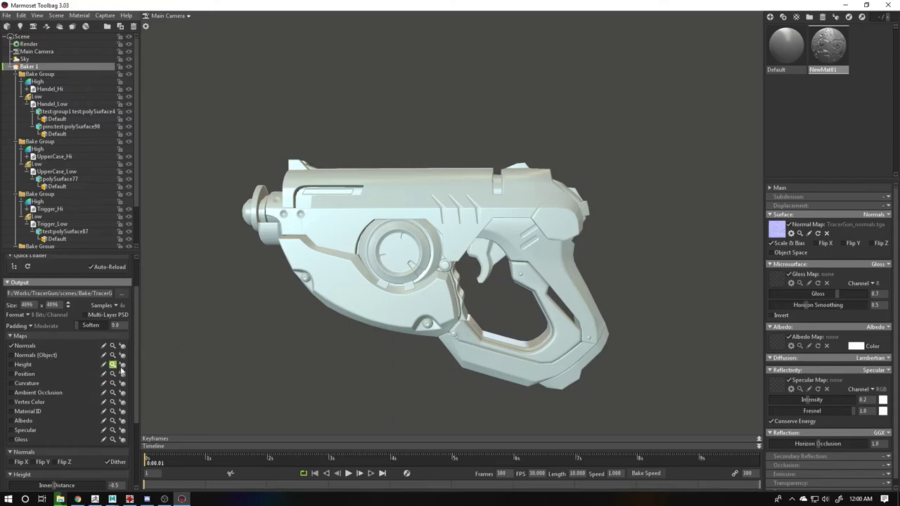
# Step: Inspect the slotted housing up close and set the bake samples to 16x
pyautogui.moveTo(467, 274)
pyautogui.mouseDown()
pyautogui.moveTo(225, 311)
pyautogui.moveTo(440, 333)
pyautogui.mouseUp()
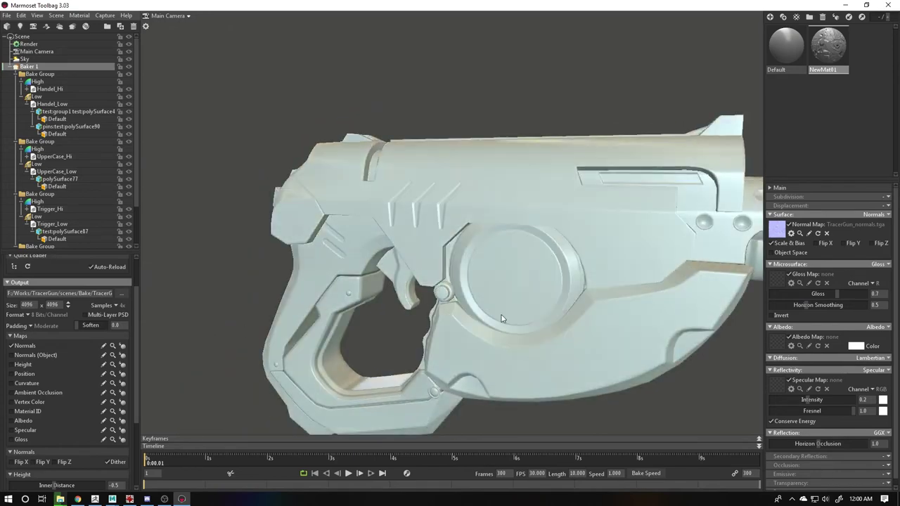
pyautogui.scroll(3, 439, 333)
pyautogui.scroll(3, 436, 317)
pyautogui.scroll(3, 432, 299)
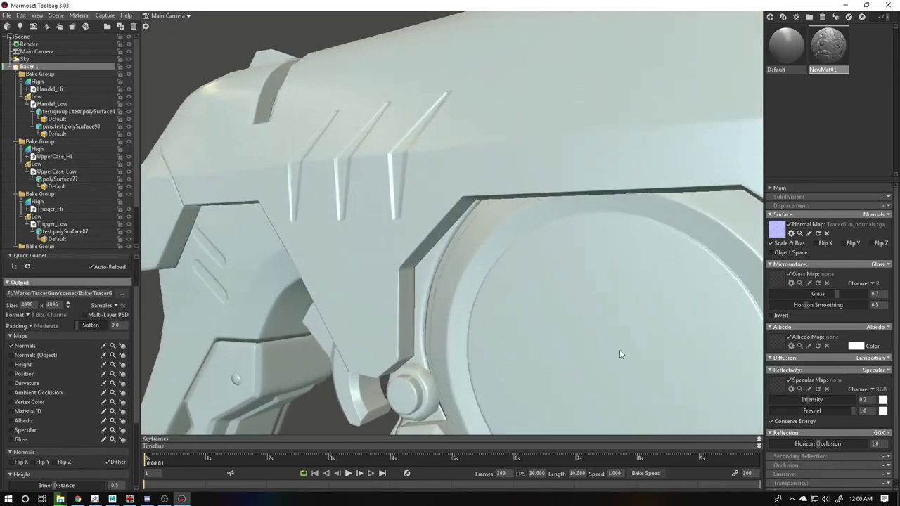
pyautogui.scroll(3, 427, 277)
pyautogui.moveTo(427, 276)
pyautogui.mouseDown()
pyautogui.moveTo(476, 279)
pyautogui.moveTo(514, 354)
pyautogui.moveTo(485, 335)
pyautogui.moveTo(460, 300)
pyautogui.moveTo(670, 348)
pyautogui.moveTo(425, 253)
pyautogui.mouseUp()
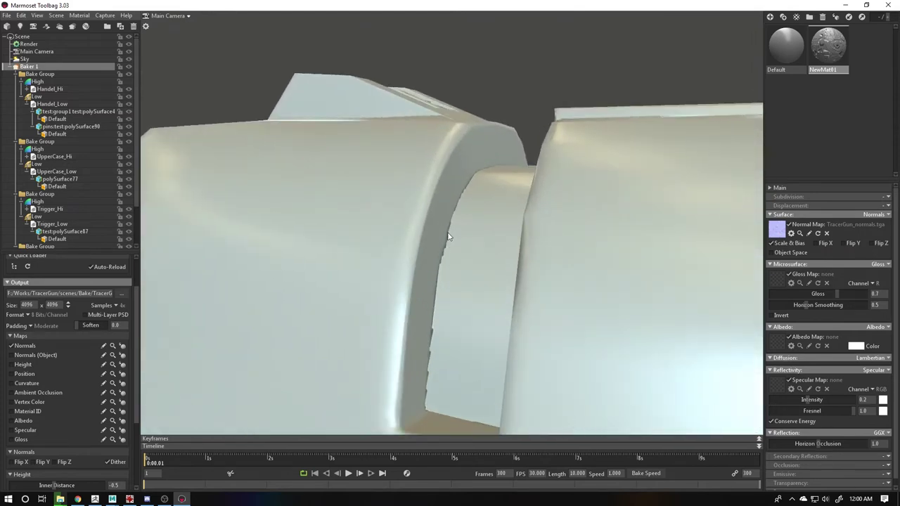
pyautogui.moveTo(458, 353); pyautogui.dragTo(478, 281)
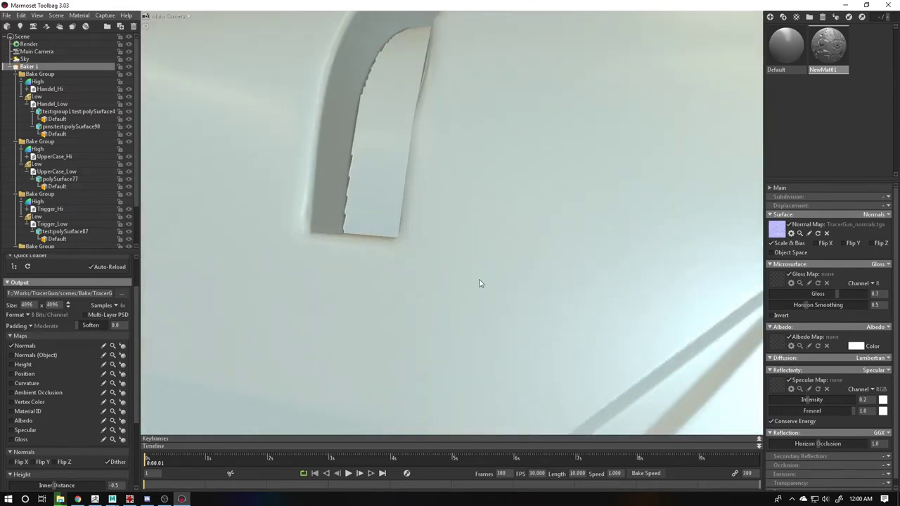
pyautogui.moveTo(391, 234); pyautogui.dragTo(184, 302)
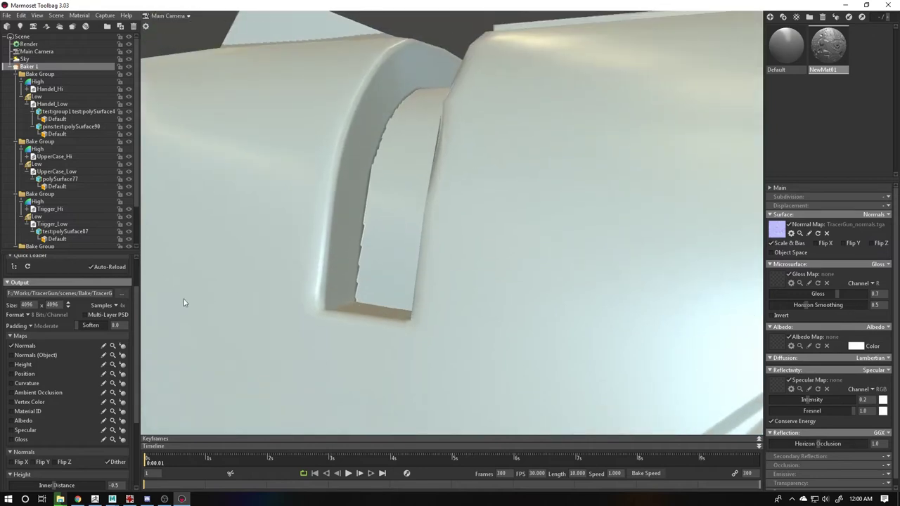
pyautogui.click(129, 322)
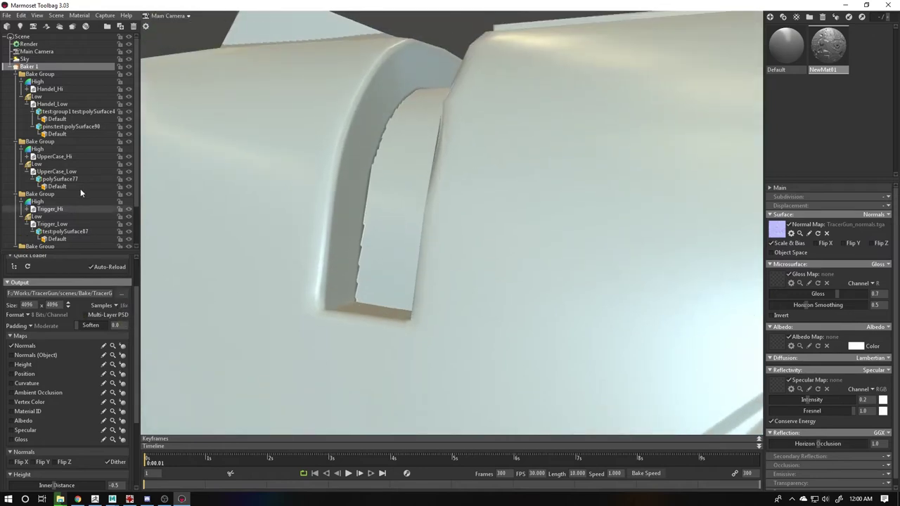
pyautogui.scroll(1, 56, 433)
pyautogui.scroll(1, 56, 433)
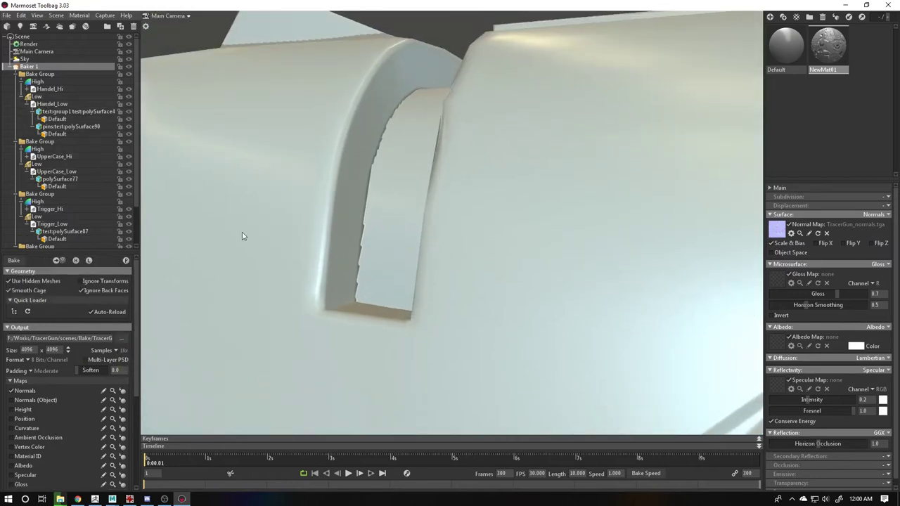
# Step: Select Baker 1 and inspect the baked normals around the gun notch and trigger area
pyautogui.moveTo(461, 193); pyautogui.dragTo(157, 115)
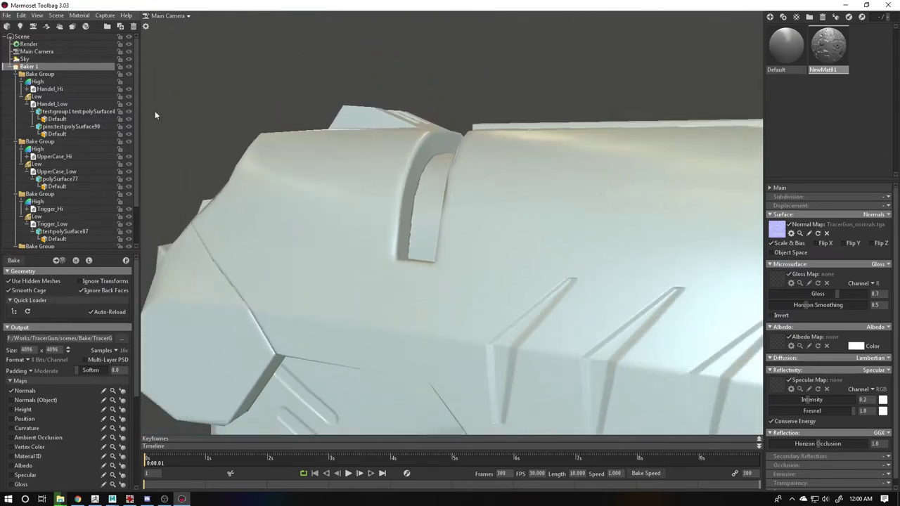
pyautogui.moveTo(355, 190)
pyautogui.mouseDown()
pyautogui.moveTo(462, 253)
pyautogui.moveTo(466, 267)
pyautogui.moveTo(422, 261)
pyautogui.moveTo(338, 267)
pyautogui.moveTo(287, 218)
pyautogui.mouseUp()
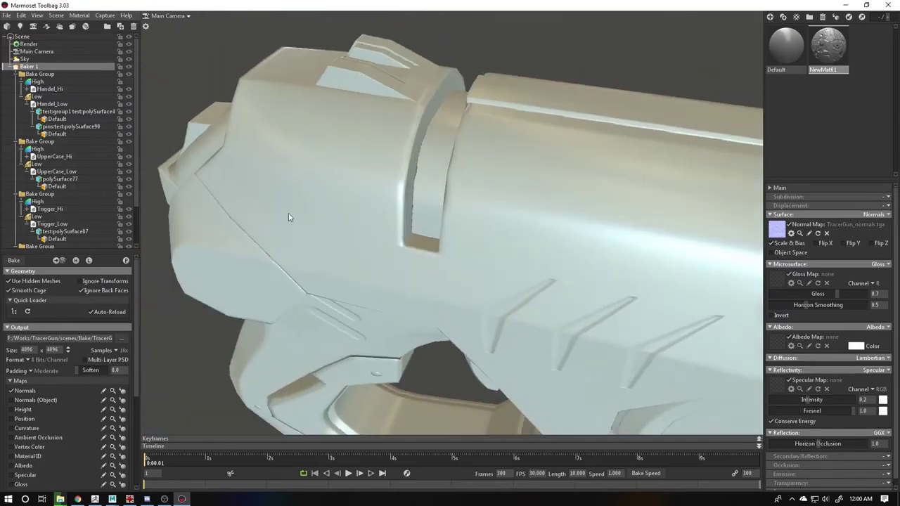
pyautogui.click(28, 67)
pyautogui.moveTo(441, 234)
pyautogui.mouseDown()
pyautogui.moveTo(371, 201)
pyautogui.moveTo(477, 222)
pyautogui.mouseUp()
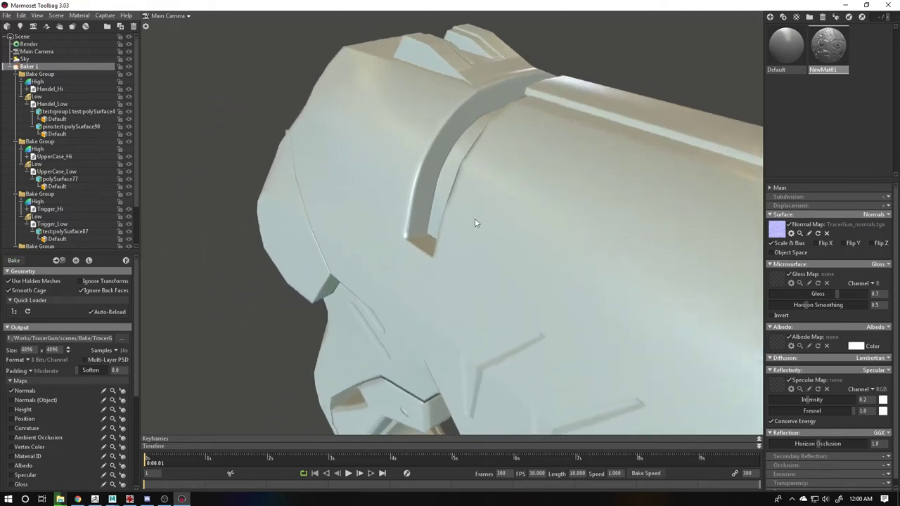
pyautogui.scroll(3, 482, 239)
pyautogui.moveTo(485, 255)
pyautogui.mouseDown()
pyautogui.moveTo(353, 257)
pyautogui.moveTo(328, 301)
pyautogui.moveTo(328, 326)
pyautogui.moveTo(599, 284)
pyautogui.mouseUp()
pyautogui.scroll(-3, 598, 284)
pyautogui.moveTo(535, 227)
pyautogui.mouseDown()
pyautogui.moveTo(481, 267)
pyautogui.moveTo(392, 201)
pyautogui.moveTo(473, 196)
pyautogui.moveTo(393, 224)
pyautogui.moveTo(570, 249)
pyautogui.moveTo(547, 308)
pyautogui.moveTo(544, 260)
pyautogui.moveTo(509, 268)
pyautogui.moveTo(444, 319)
pyautogui.moveTo(566, 353)
pyautogui.moveTo(450, 260)
pyautogui.moveTo(487, 292)
pyautogui.moveTo(447, 231)
pyautogui.mouseUp()
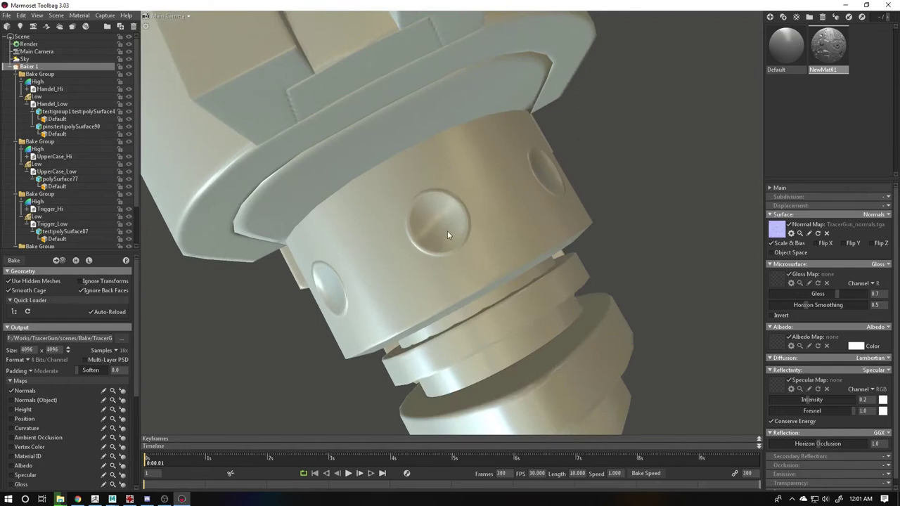
pyautogui.click(447, 231)
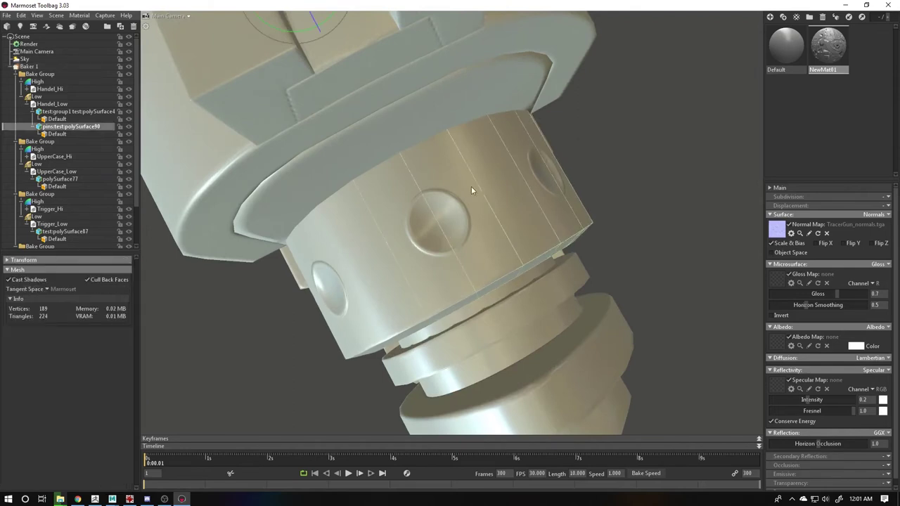
pyautogui.click(39, 97)
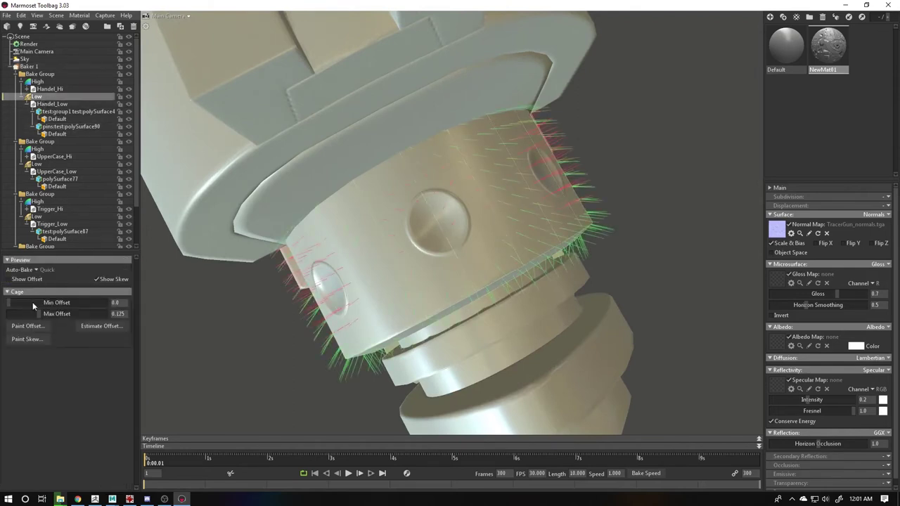
pyautogui.click(27, 339)
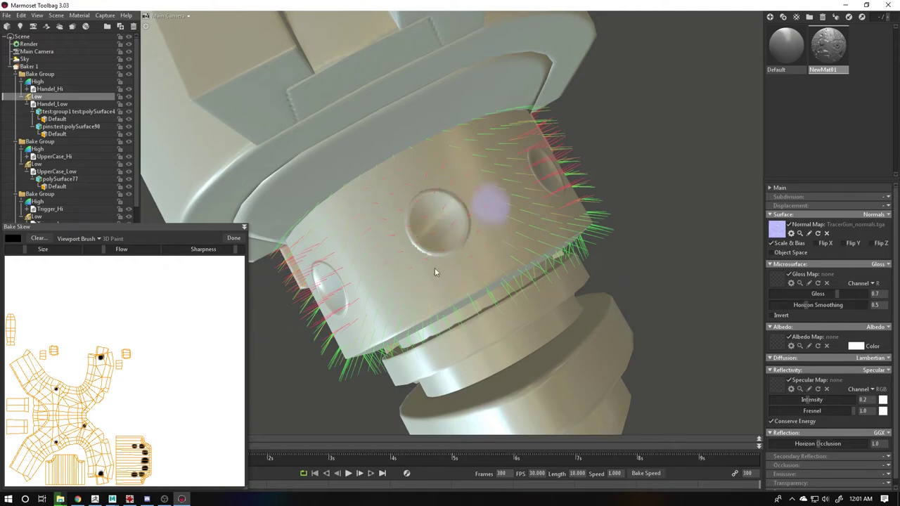
pyautogui.click(236, 242)
pyautogui.moveTo(281, 253)
pyautogui.mouseDown()
pyautogui.moveTo(482, 269)
pyautogui.moveTo(552, 202)
pyautogui.moveTo(406, 265)
pyautogui.moveTo(608, 299)
pyautogui.moveTo(249, 326)
pyautogui.moveTo(582, 340)
pyautogui.moveTo(458, 295)
pyautogui.mouseUp()
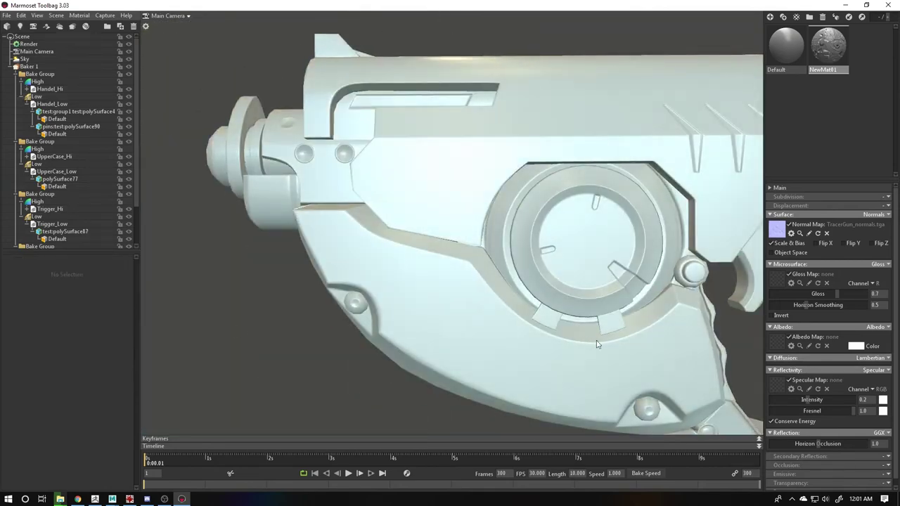
# Step: Review the gun's baked normals from a flatter side view and deselect the NewMat01 material
pyautogui.scroll(-5, 342, 261)
pyautogui.scroll(5, 342, 262)
pyautogui.moveTo(342, 261)
pyautogui.mouseDown()
pyautogui.moveTo(498, 291)
pyautogui.moveTo(454, 276)
pyautogui.moveTo(431, 367)
pyautogui.moveTo(563, 373)
pyautogui.moveTo(327, 294)
pyautogui.moveTo(236, 275)
pyautogui.mouseUp()
pyautogui.scroll(-5, 453, 276)
pyautogui.scroll(2, 452, 269)
pyautogui.scroll(2, 452, 269)
pyautogui.scroll(-3, 562, 373)
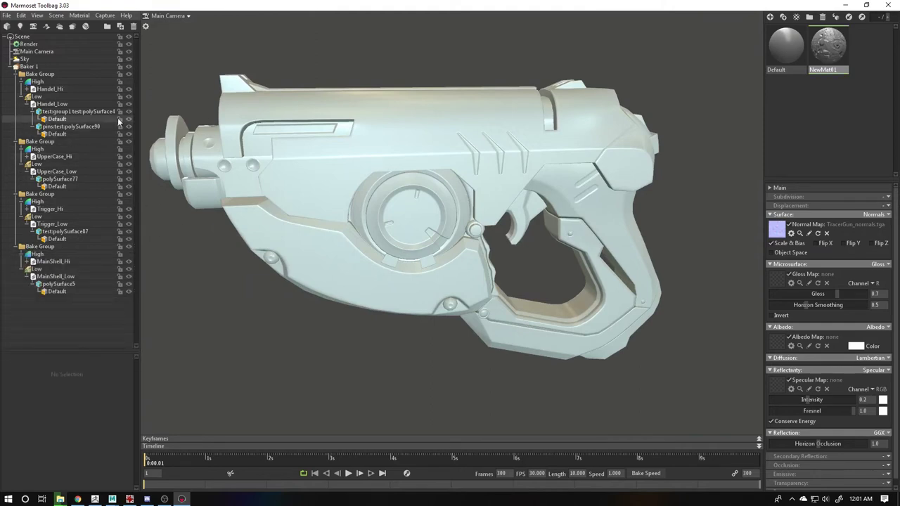
pyautogui.moveTo(294, 211); pyautogui.dragTo(355, 185)
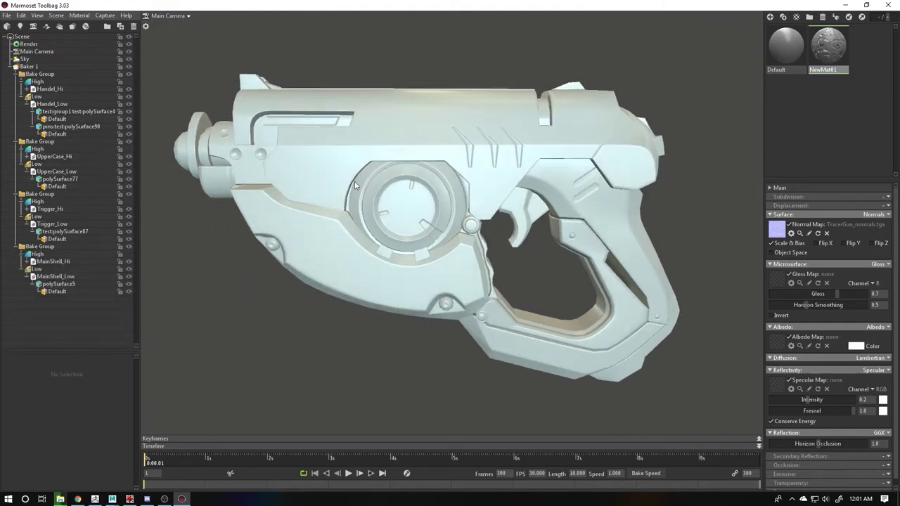
pyautogui.click(814, 99)
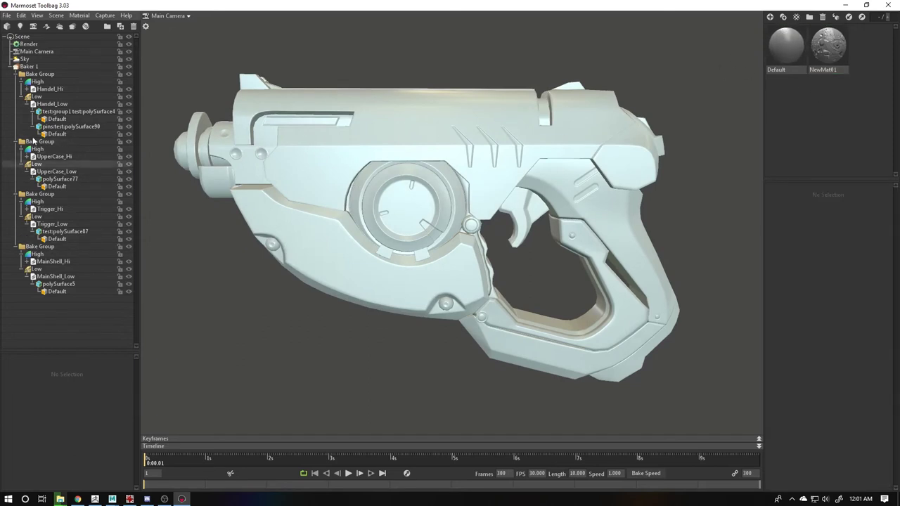
# Step: Show Baker 1's map settings and check the gun from end-on and side views
pyautogui.click(29, 66)
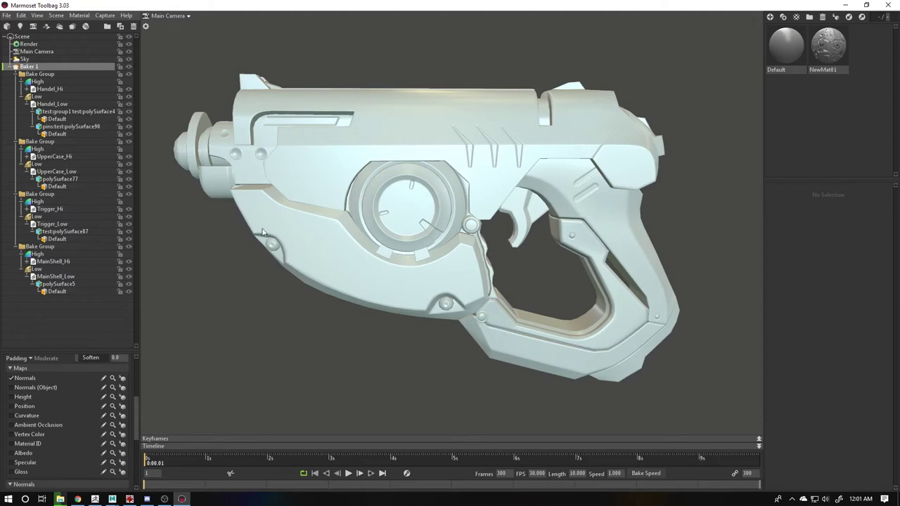
pyautogui.scroll(3, 264, 232)
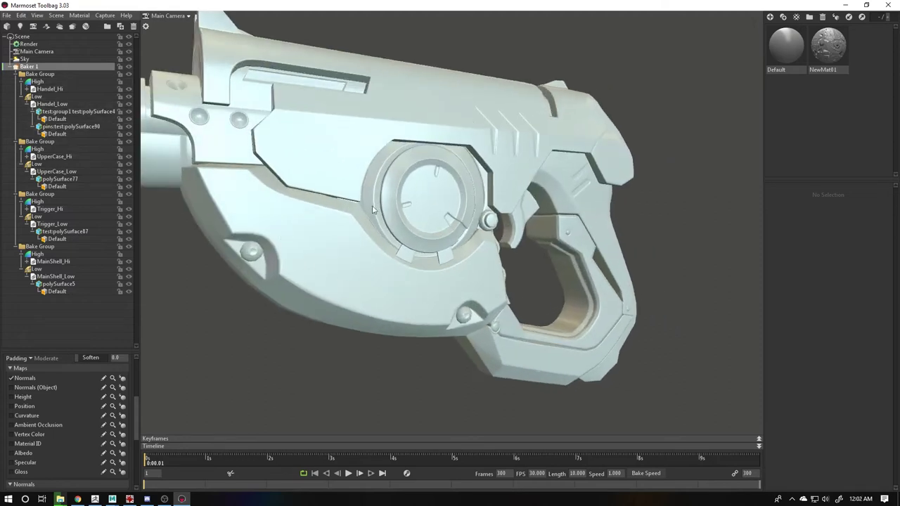
pyautogui.moveTo(243, 150); pyautogui.dragTo(345, 166)
pyautogui.moveTo(442, 160)
pyautogui.mouseDown()
pyautogui.moveTo(589, 175)
pyautogui.moveTo(378, 197)
pyautogui.mouseUp()
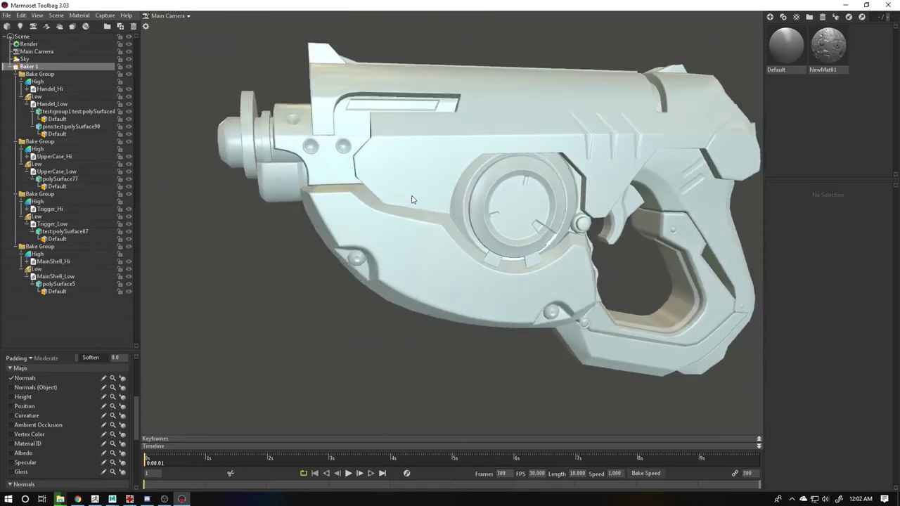
pyautogui.scroll(2, 378, 197)
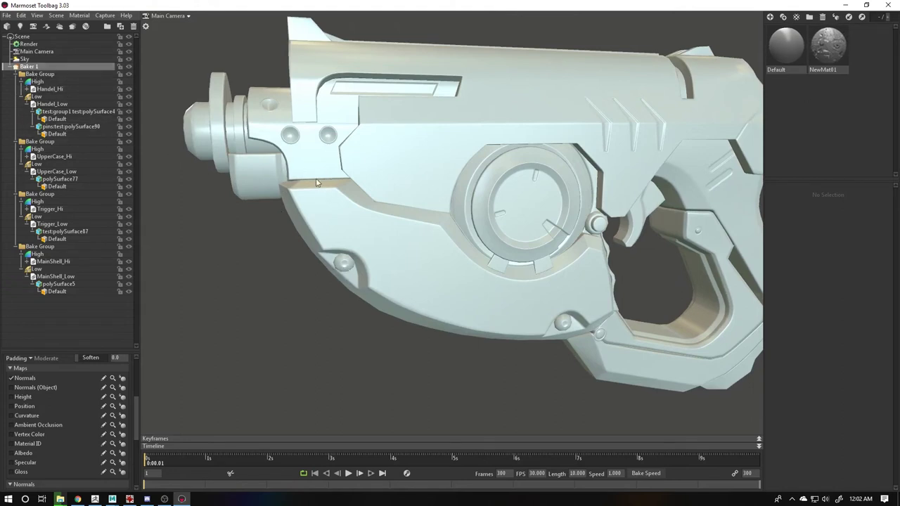
pyautogui.moveTo(316, 183); pyautogui.dragTo(331, 180)
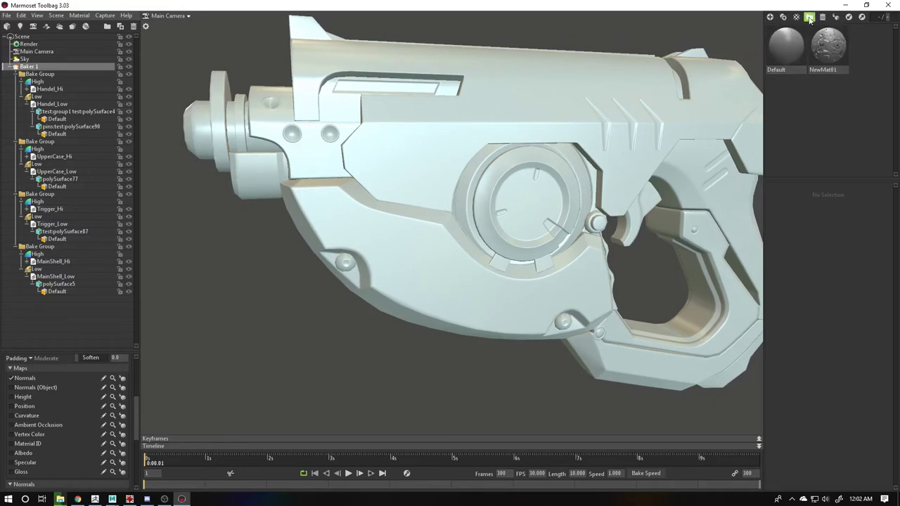
# Step: Create MatGroup 1 holding NewMat02, apply it to the handle high-poly, and collapse two Low branches
pyautogui.click(810, 17)
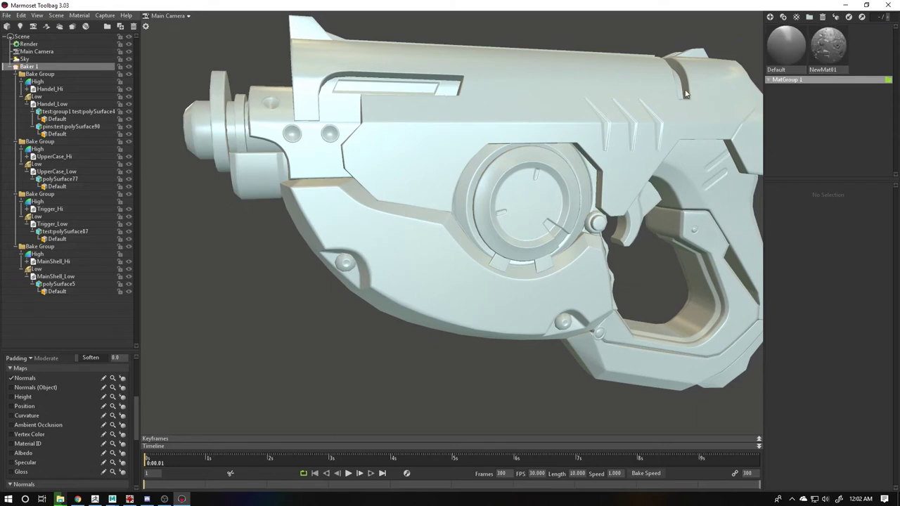
pyautogui.doubleClick(788, 81)
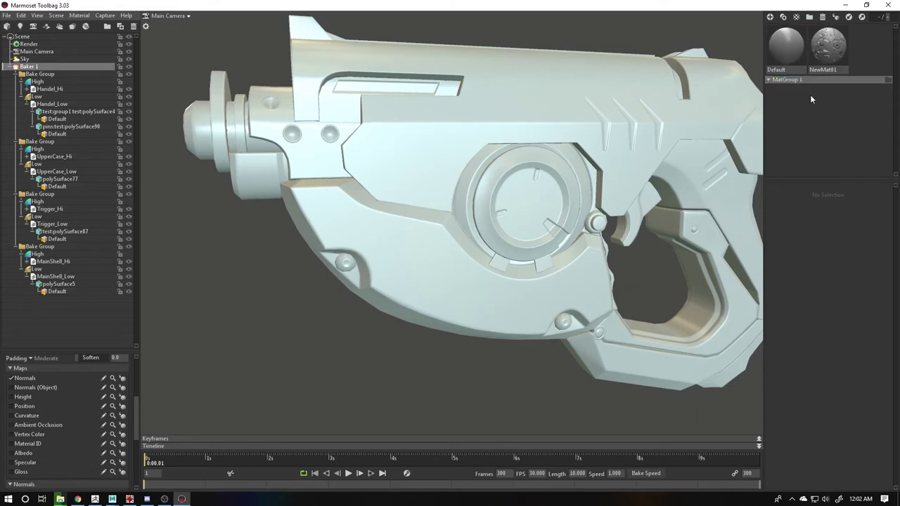
pyautogui.click(801, 81)
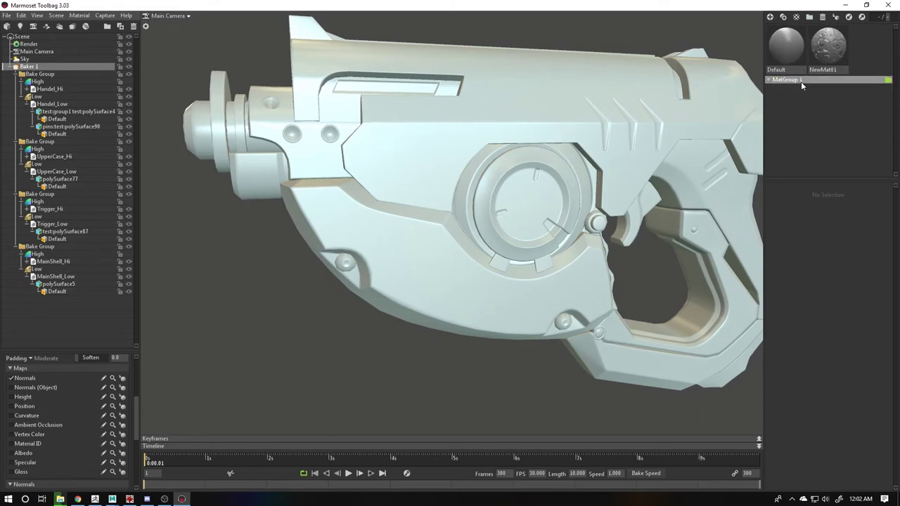
pyautogui.click(771, 18)
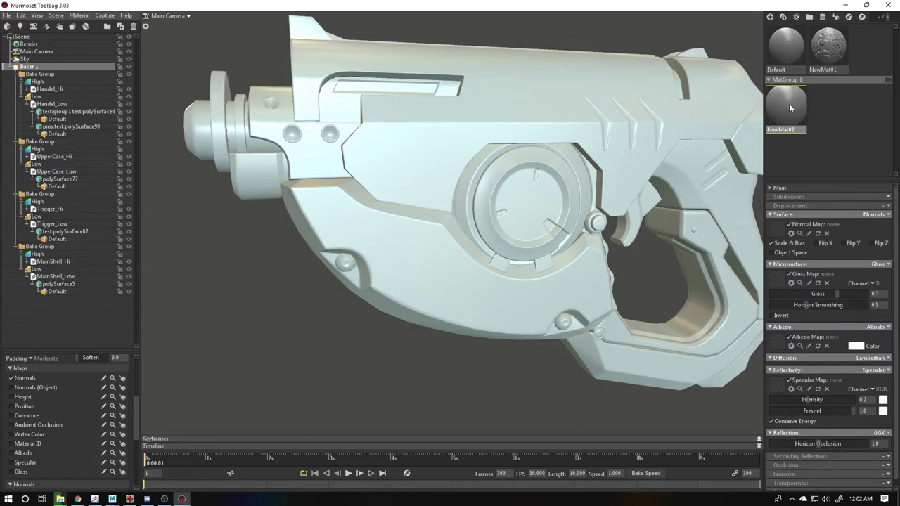
pyautogui.moveTo(789, 106)
pyautogui.mouseDown()
pyautogui.moveTo(27, 90)
pyautogui.moveTo(25, 100)
pyautogui.mouseUp()
pyautogui.click(22, 98)
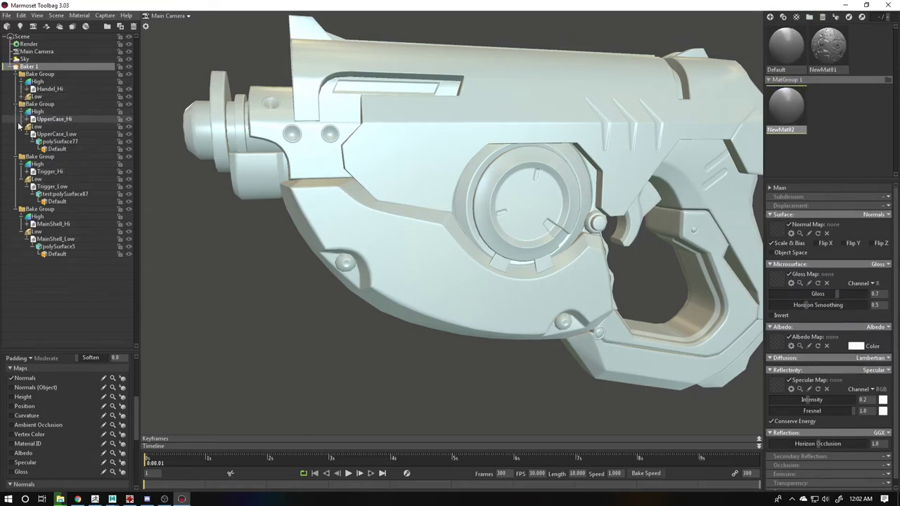
pyautogui.click(22, 127)
# Step: Collapse the Trigger and MainShell Low branches, expand all four Hi groups, and select Handel_Hi
pyautogui.click(22, 156)
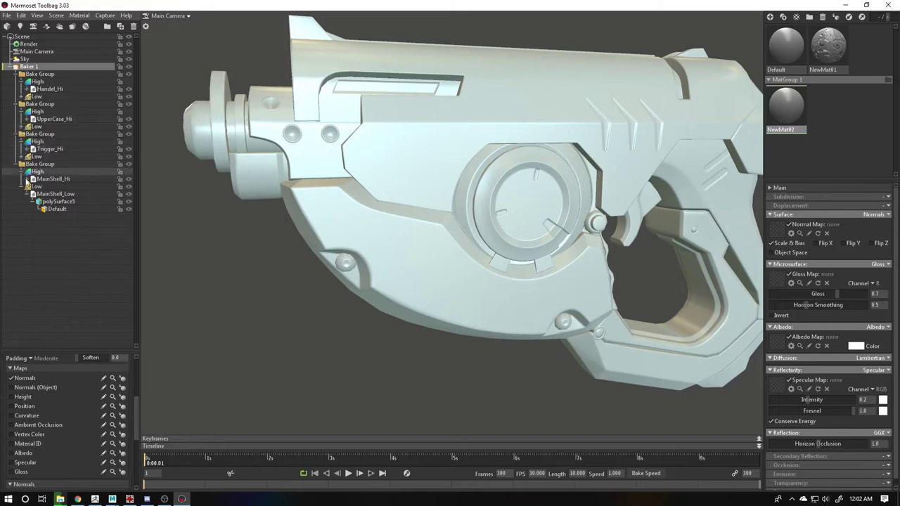
pyautogui.click(22, 186)
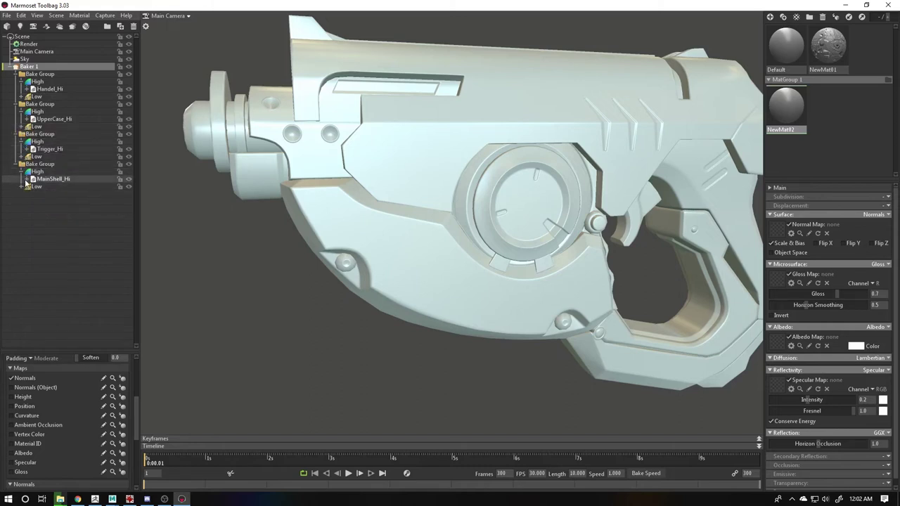
pyautogui.click(29, 178)
pyautogui.click(28, 149)
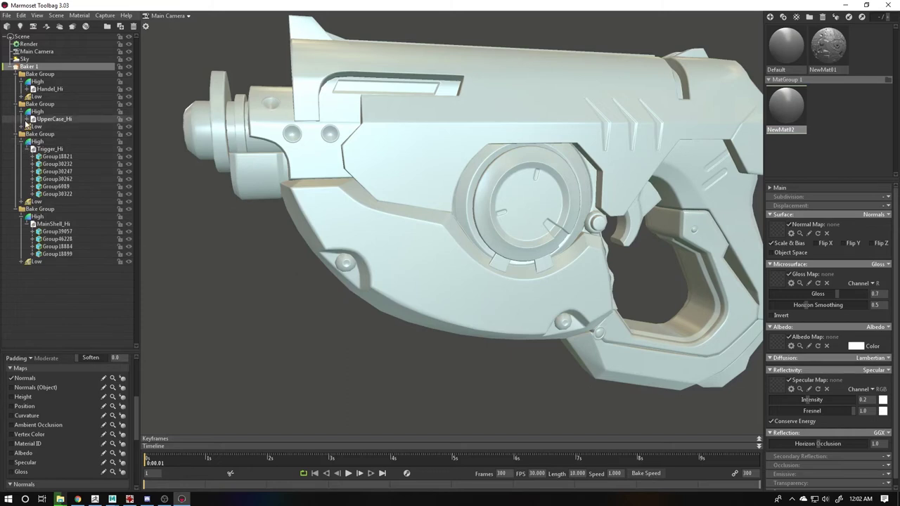
pyautogui.click(28, 119)
pyautogui.click(27, 90)
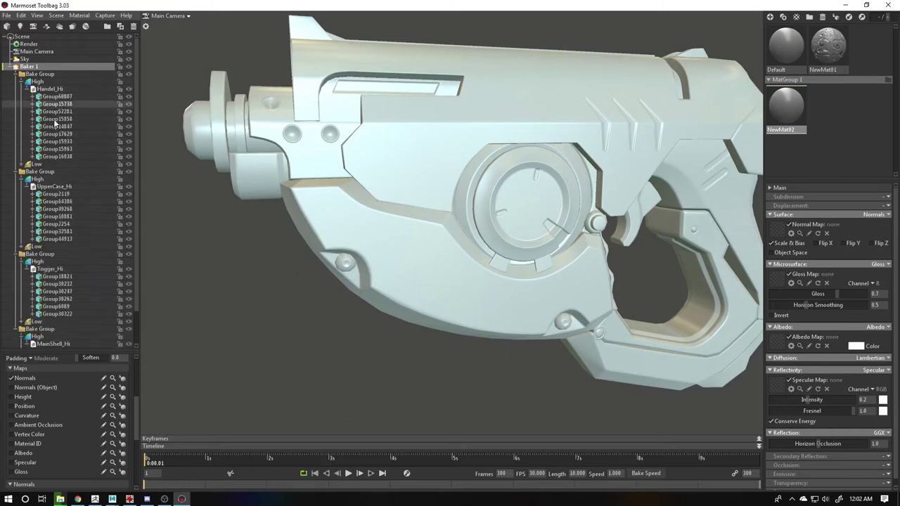
pyautogui.click(57, 97)
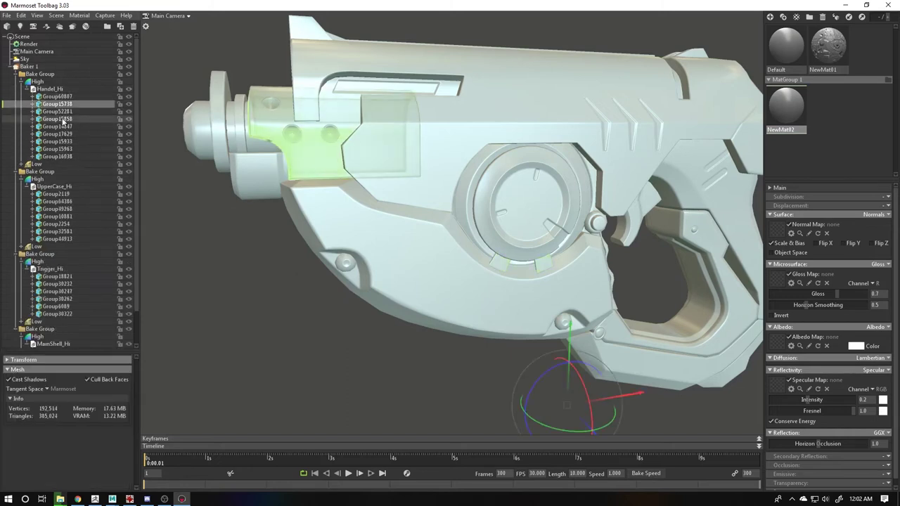
pyautogui.click(55, 91)
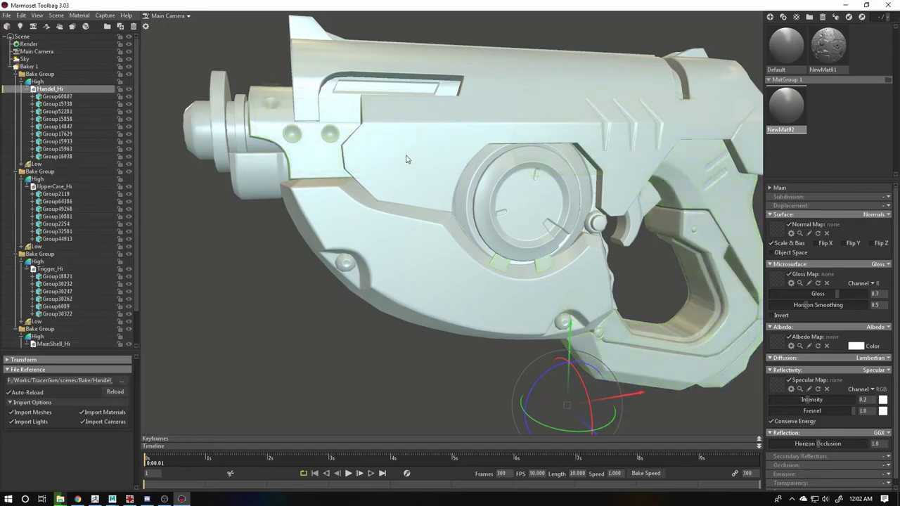
# Step: Check the mesh's polygroups and wireframe in ZBrush with Shift+F, then return to Marmoset
pyautogui.hotkey('alt', 'Tab')
pyautogui.hotkey('shift', 'f')
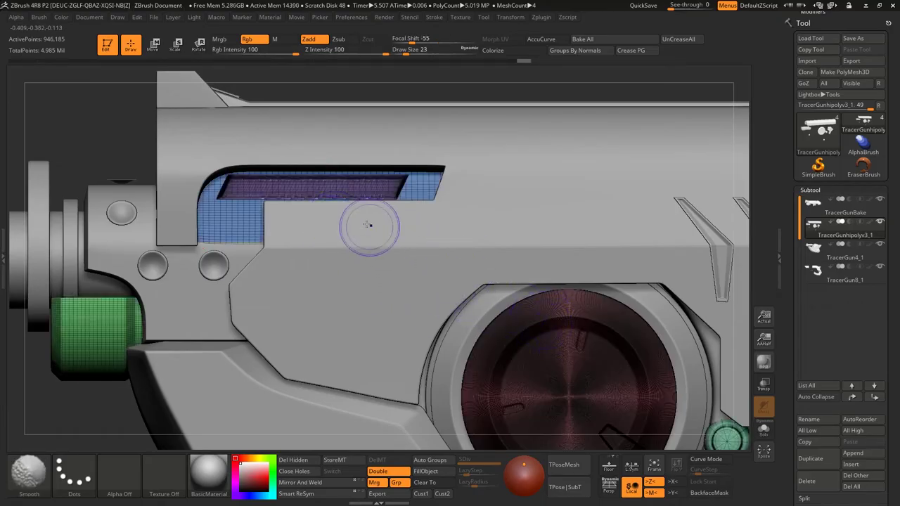
pyautogui.hotkey('alt', 'Tab')
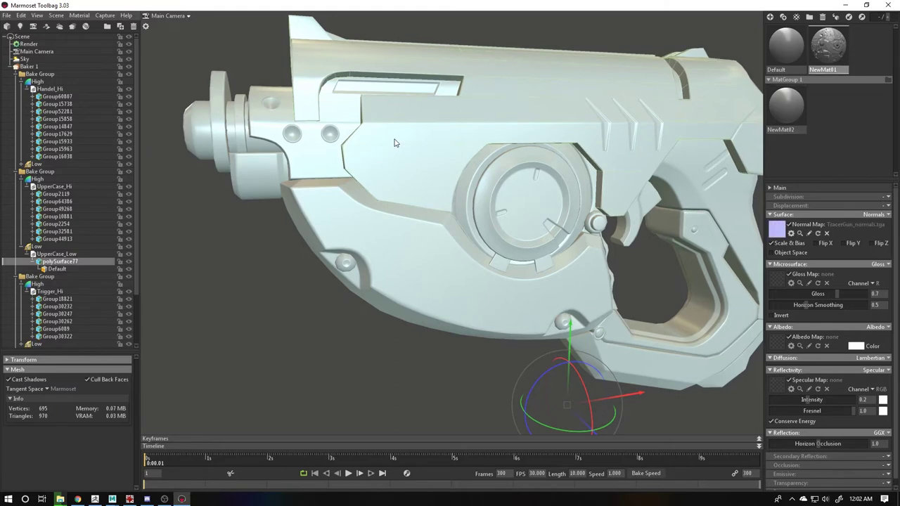
# Step: Collapse the handle and upper case Low folders and hide the upper casing, main shell and remaining meshes
pyautogui.moveTo(394, 143); pyautogui.dragTo(360, 193)
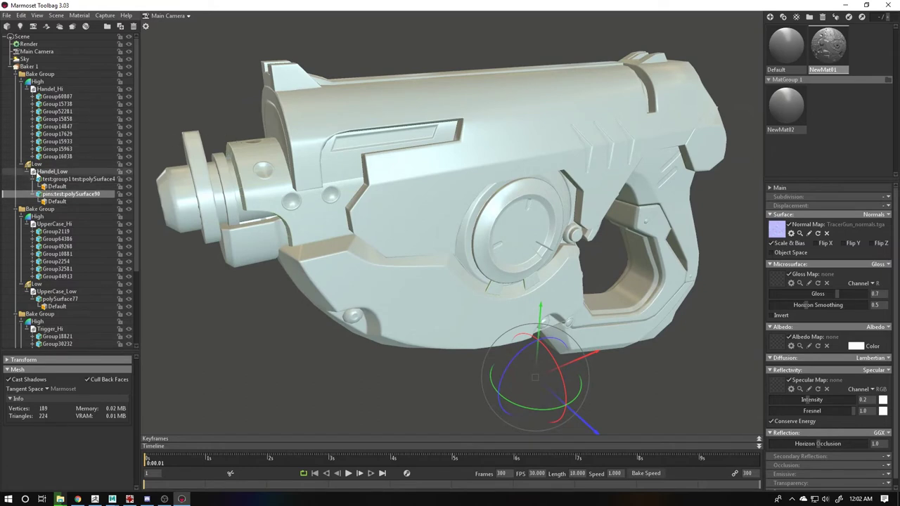
pyautogui.click(27, 164)
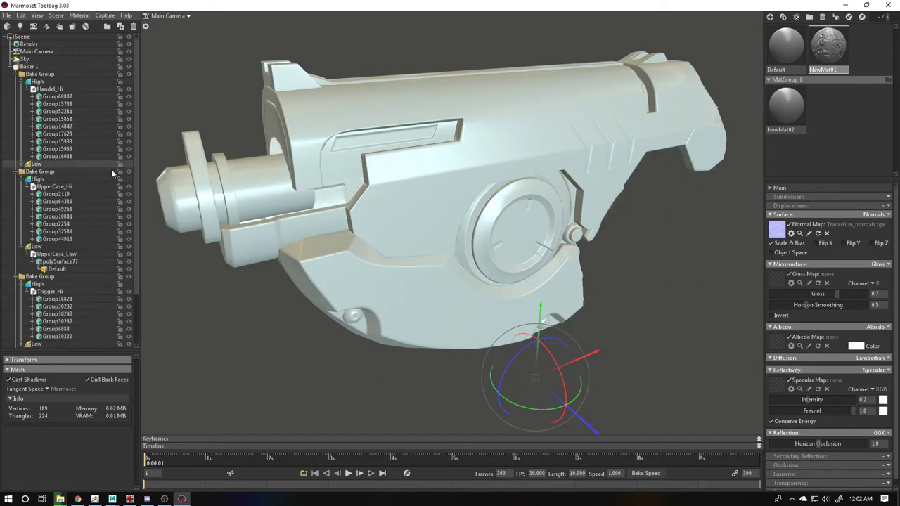
pyautogui.click(22, 247)
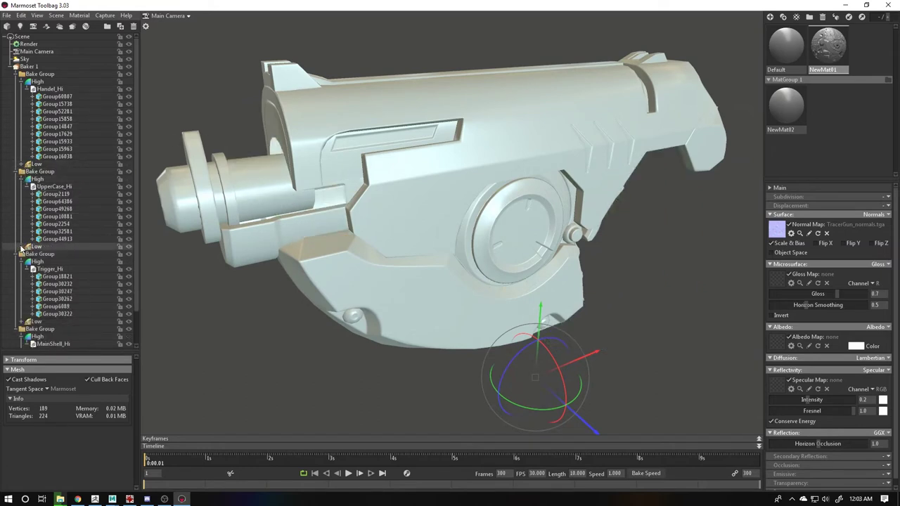
pyautogui.click(128, 246)
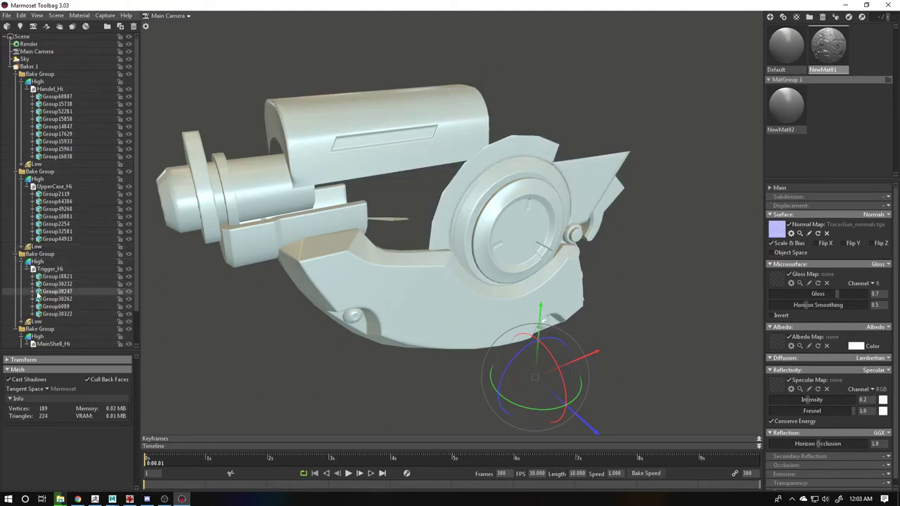
pyautogui.scroll(-2, 39, 294)
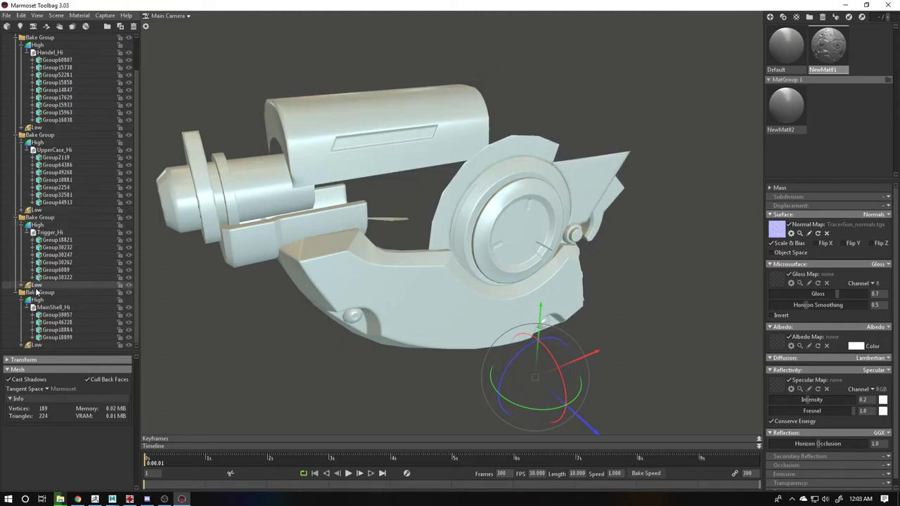
pyautogui.click(128, 344)
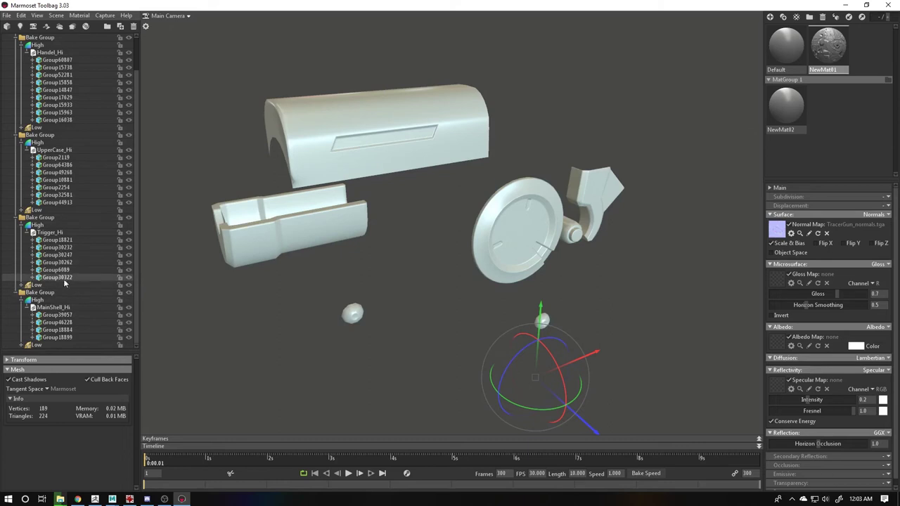
pyautogui.click(123, 284)
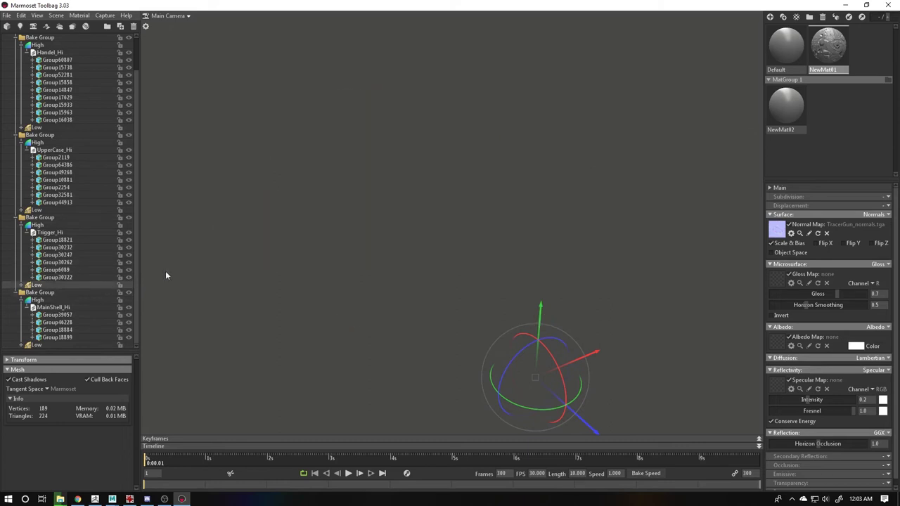
# Step: Make the hidden gun meshes, including the upper case high-poly, visible again
pyautogui.click(128, 300)
pyautogui.click(128, 266)
pyautogui.click(128, 232)
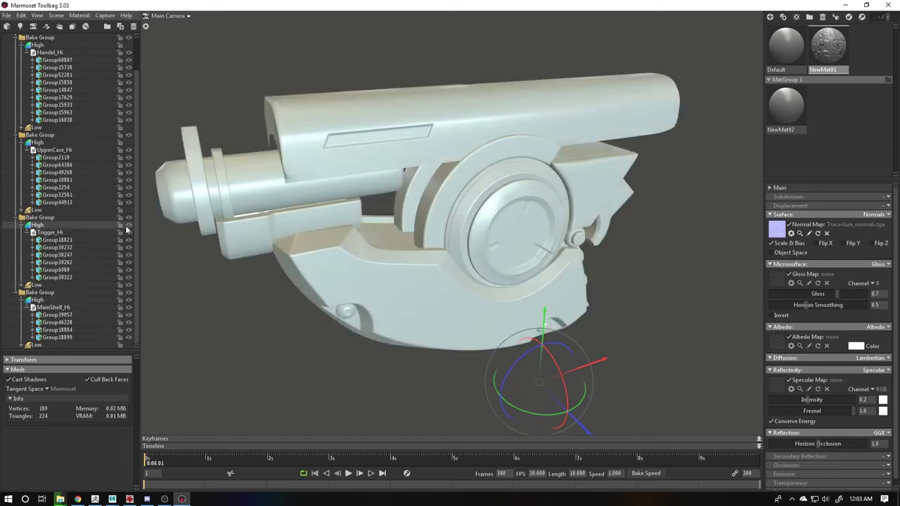
pyautogui.click(129, 150)
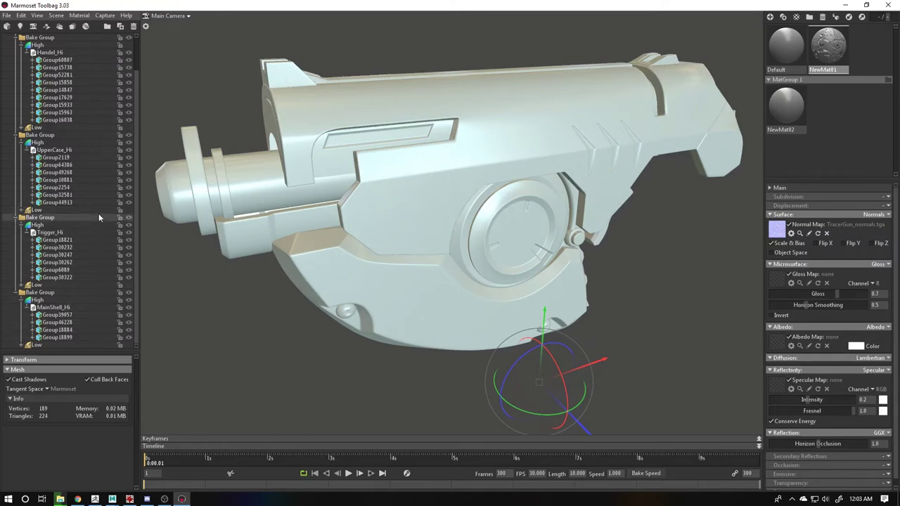
# Step: Drag the NewMat02 material onto the round-studded plate behind the gun's barrel
pyautogui.scroll(1, 101, 212)
pyautogui.scroll(2, 150, 210)
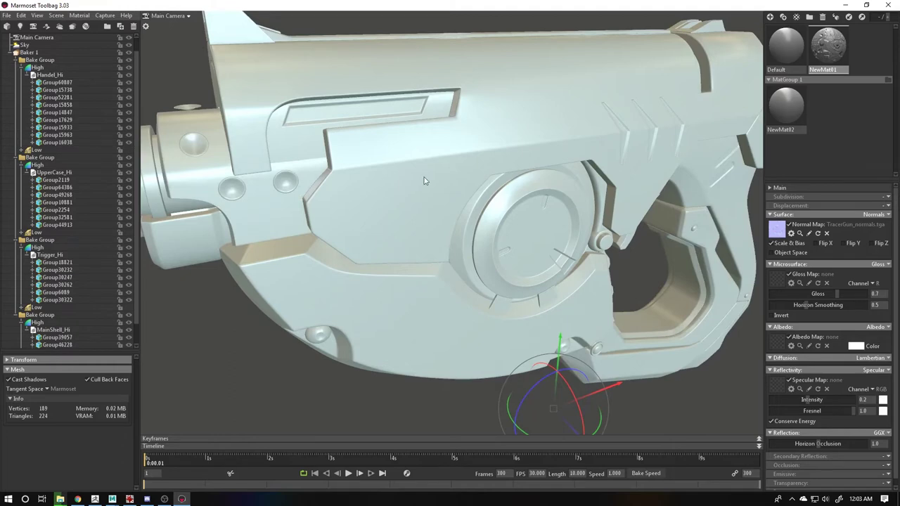
pyautogui.moveTo(394, 211); pyautogui.dragTo(450, 167)
pyautogui.scroll(-4, 422, 162)
pyautogui.moveTo(435, 197)
pyautogui.keyDown('shift'); pyautogui.mouseDown()
pyautogui.moveTo(529, 211)
pyautogui.moveTo(388, 197)
pyautogui.moveTo(412, 177)
pyautogui.moveTo(487, 155)
pyautogui.mouseUp(); pyautogui.keyUp('shift')
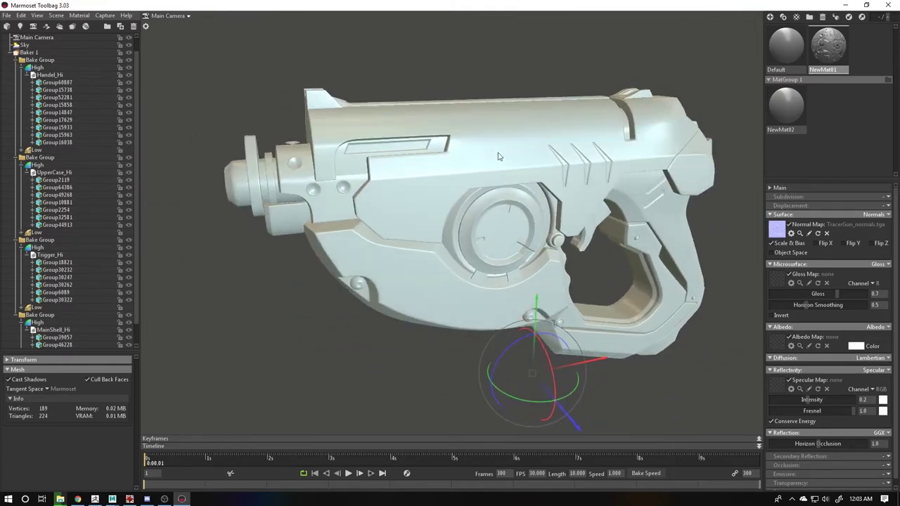
pyautogui.click(797, 120)
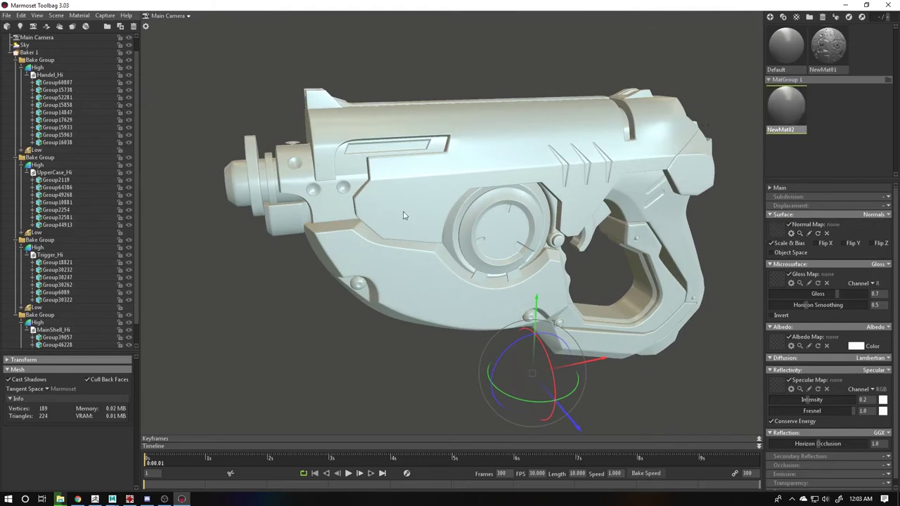
pyautogui.moveTo(405, 216); pyautogui.dragTo(273, 211)
pyautogui.click(328, 193)
pyautogui.scroll(5, 366, 239)
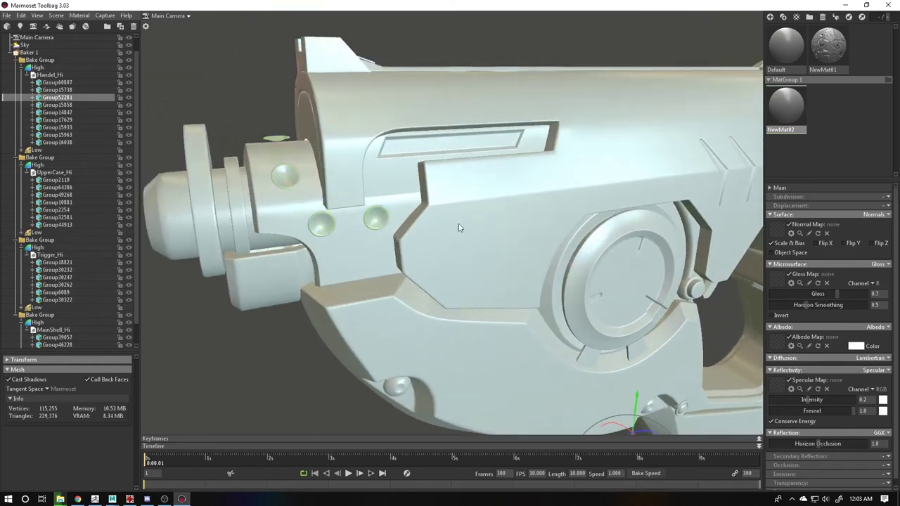
pyautogui.scroll(-4, 441, 265)
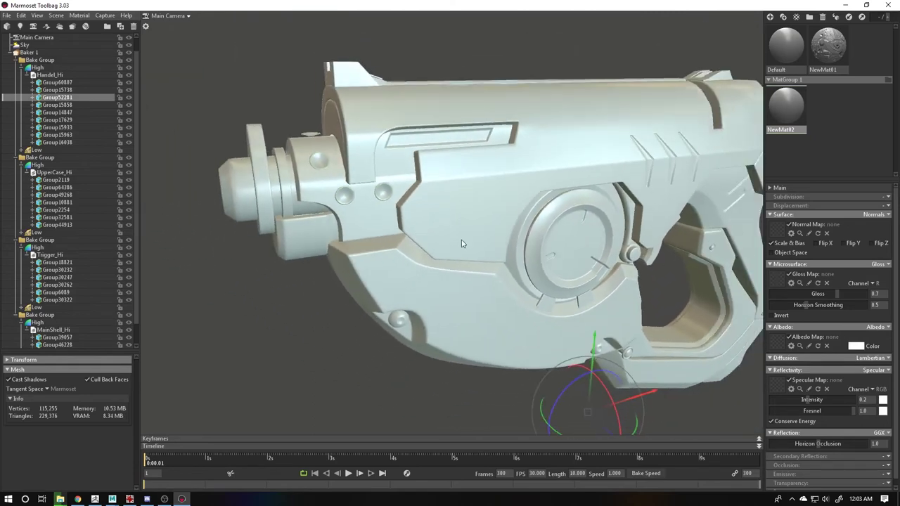
pyautogui.moveTo(462, 244); pyautogui.dragTo(375, 243)
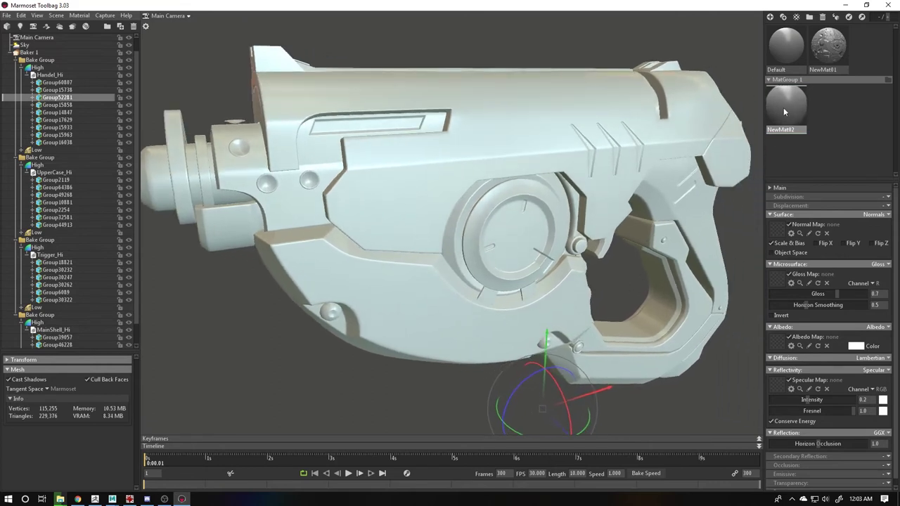
pyautogui.moveTo(784, 111)
pyautogui.mouseDown()
pyautogui.moveTo(254, 182)
pyautogui.moveTo(266, 186)
pyautogui.mouseUp()
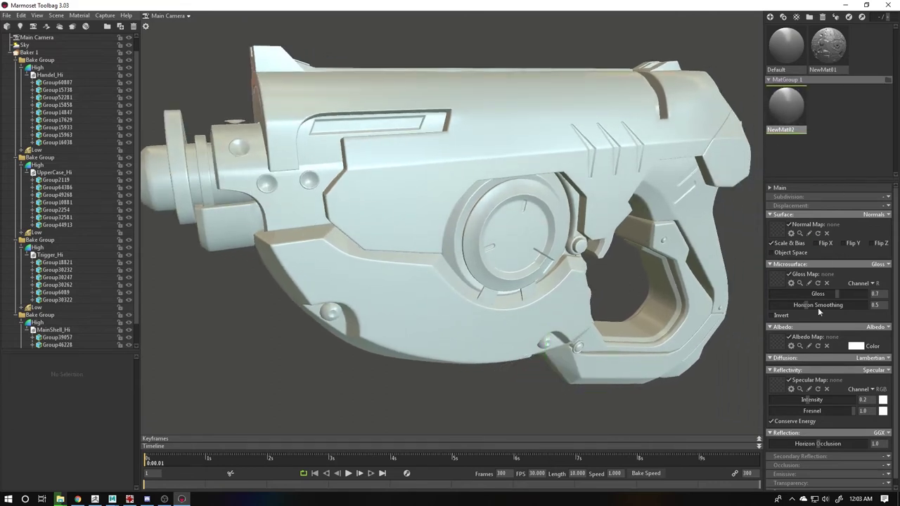
# Step: Set NewMat02's albedo colour to a deep, saturated red
pyautogui.click(859, 345)
pyautogui.moveTo(195, 389); pyautogui.dragTo(225, 378)
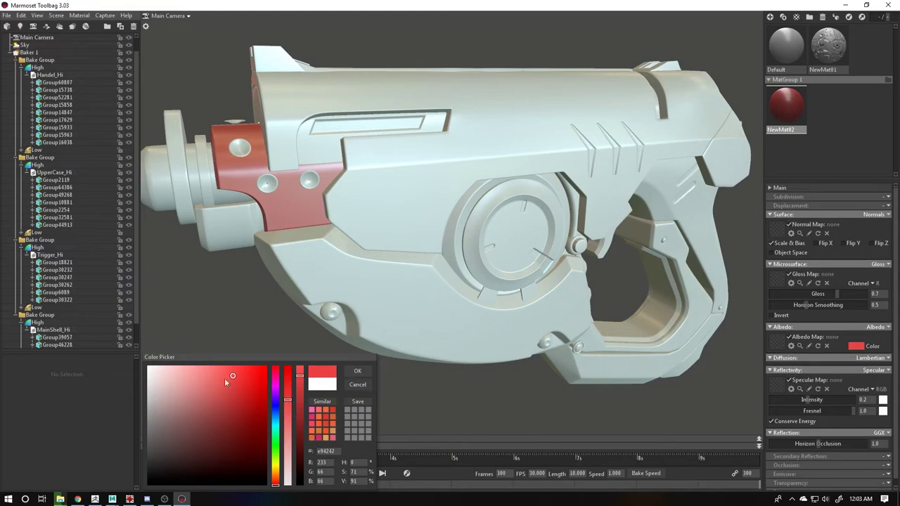
pyautogui.moveTo(224, 379); pyautogui.dragTo(263, 376)
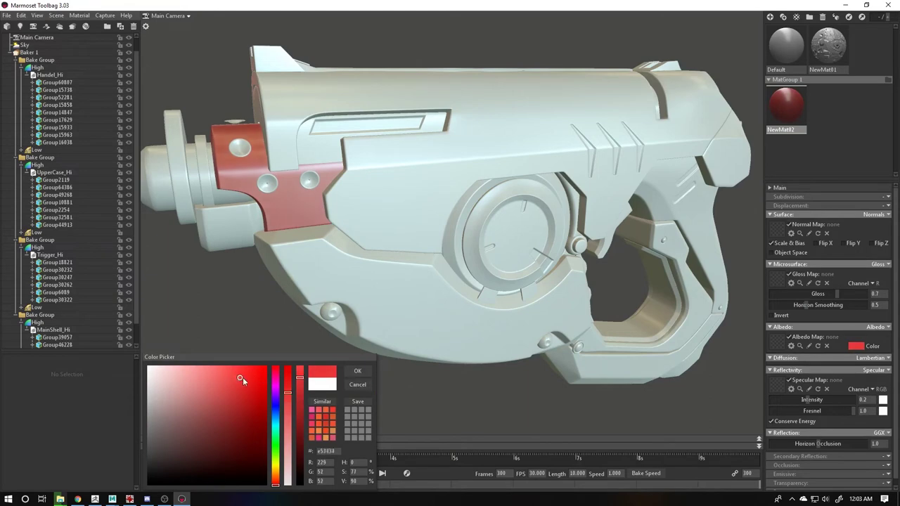
pyautogui.click(357, 371)
# Step: Orbit to a close side view of the red plate and bring up the window switcher
pyautogui.moveTo(394, 330)
pyautogui.mouseDown()
pyautogui.moveTo(457, 270)
pyautogui.moveTo(352, 303)
pyautogui.moveTo(438, 307)
pyautogui.moveTo(361, 284)
pyautogui.mouseUp()
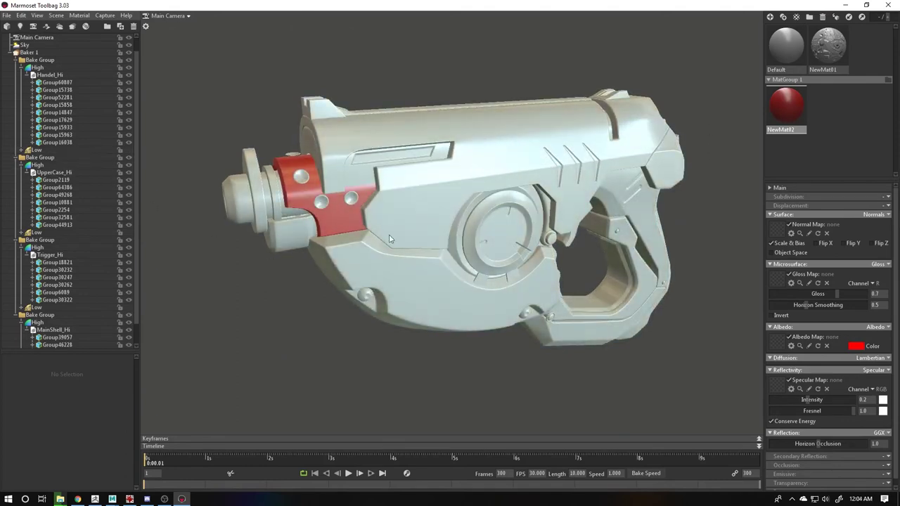
pyautogui.moveTo(324, 216); pyautogui.dragTo(377, 223)
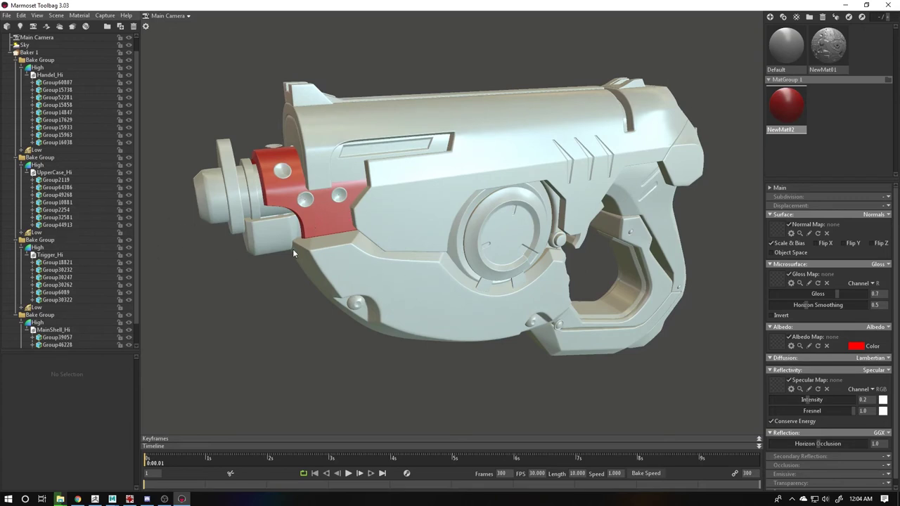
pyautogui.moveTo(646, 218); pyautogui.dragTo(767, 104)
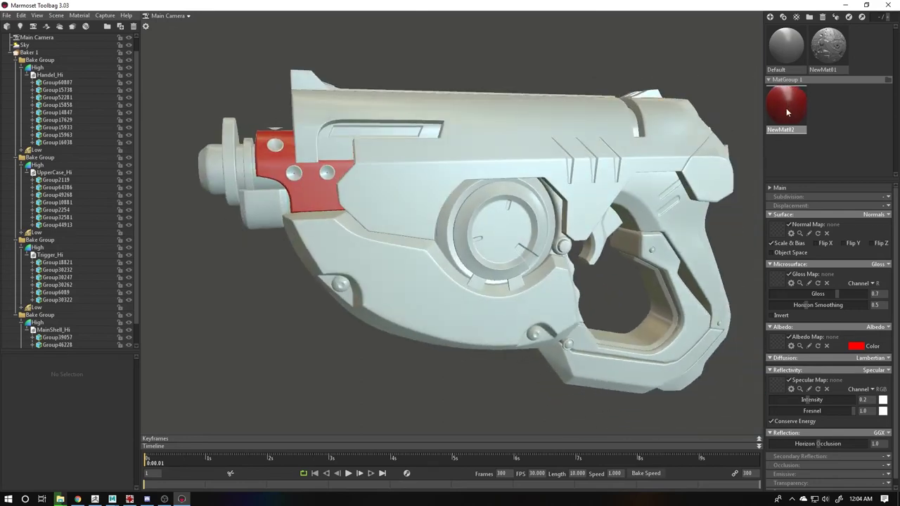
pyautogui.moveTo(493, 162)
pyautogui.mouseDown()
pyautogui.moveTo(459, 160)
pyautogui.moveTo(484, 154)
pyautogui.moveTo(461, 184)
pyautogui.mouseUp()
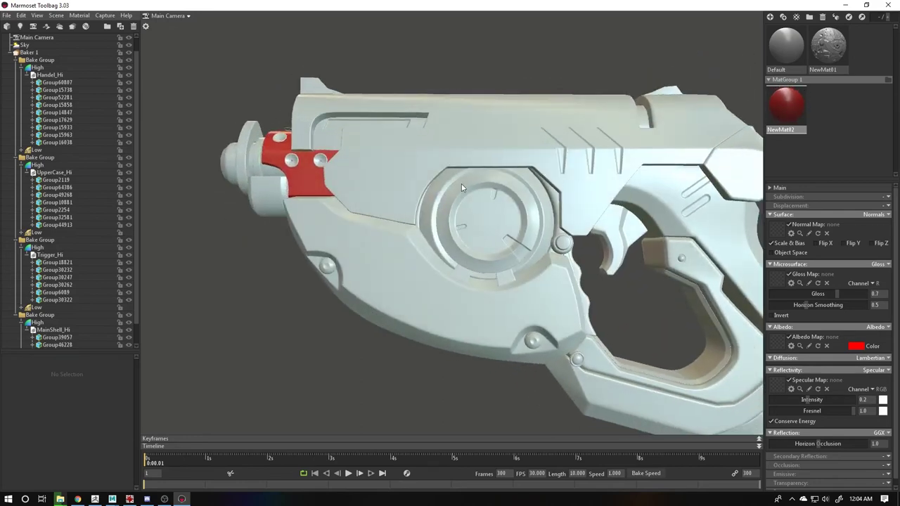
pyautogui.hotkey('alt', 'Tab')
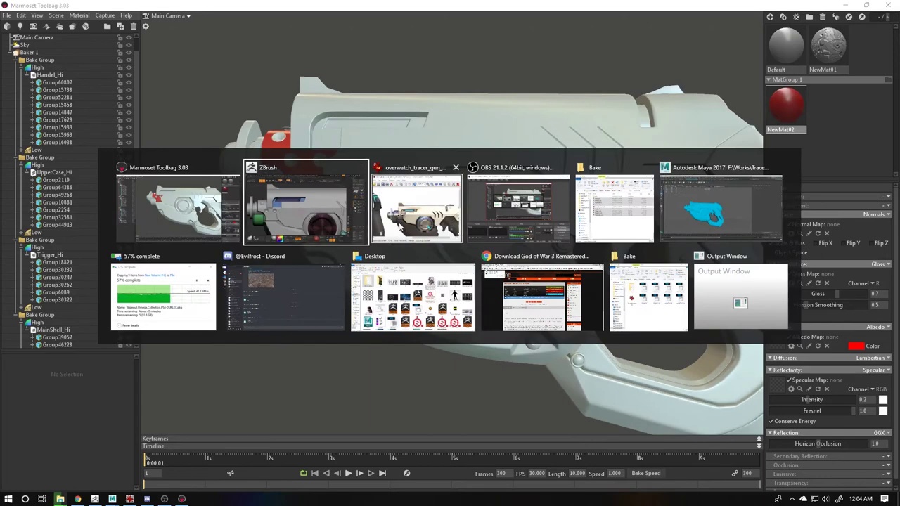
# Step: Move the reference image window to the upper left and refocus the Marmoset scene
pyautogui.click(401, 227)
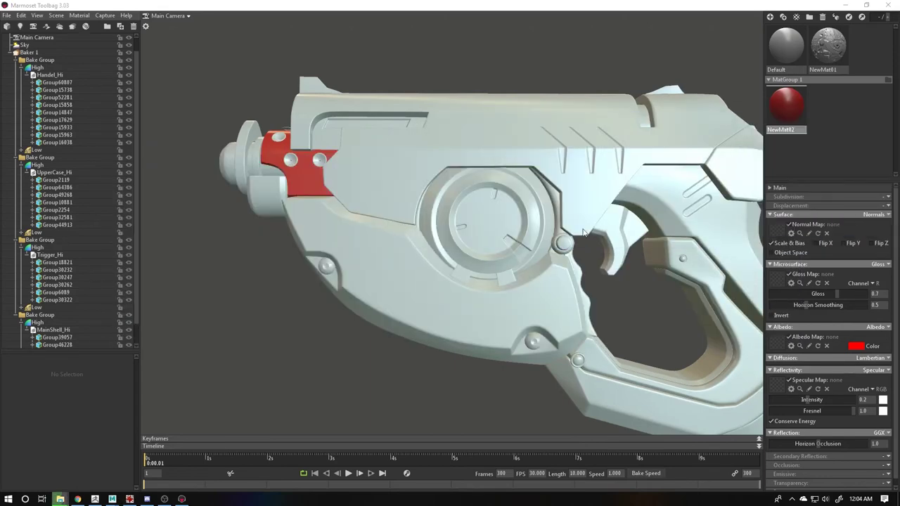
pyautogui.hotkey('alt', 'Tab')
pyautogui.moveTo(285, 177)
pyautogui.mouseDown()
pyautogui.moveTo(143, 84)
pyautogui.moveTo(153, 75)
pyautogui.mouseUp()
pyautogui.scroll(-2, 150, 147)
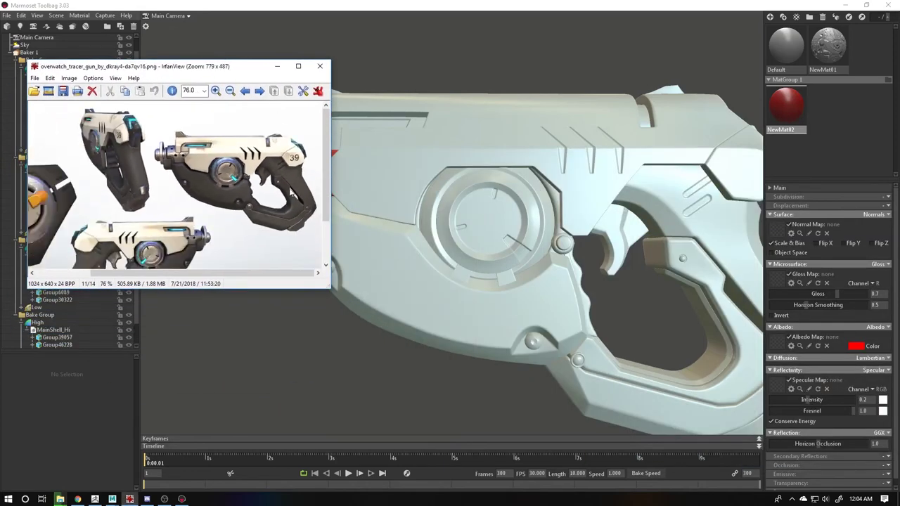
pyautogui.click(798, 107)
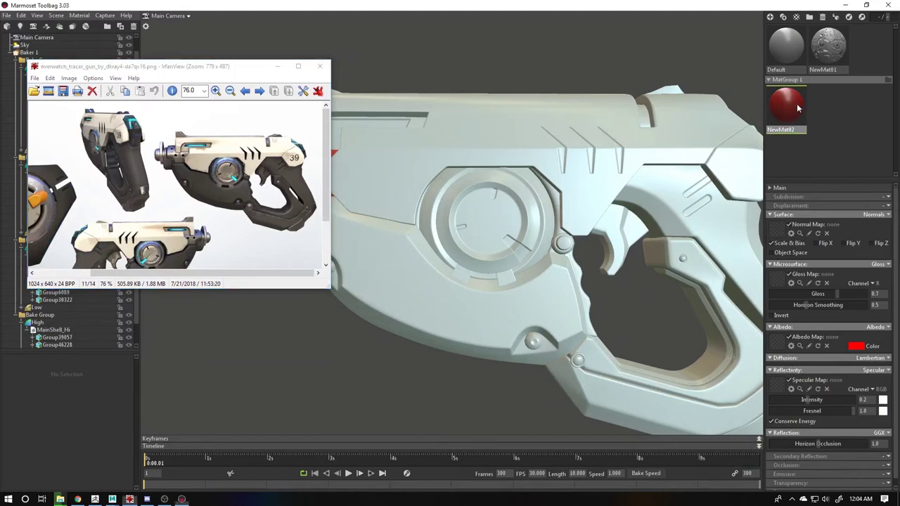
pyautogui.scroll(-2, 518, 152)
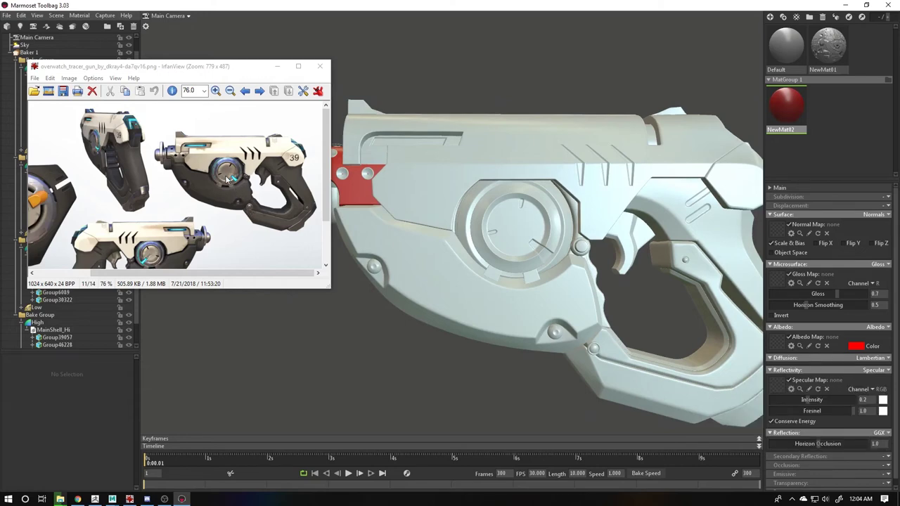
# Step: Apply the red NewMat02 to the circular disc, the tabs below it, the barrel tip and two bolts
pyautogui.moveTo(790, 118)
pyautogui.mouseDown()
pyautogui.moveTo(499, 222)
pyautogui.moveTo(476, 246)
pyautogui.mouseUp()
pyautogui.moveTo(532, 244); pyautogui.dragTo(708, 190)
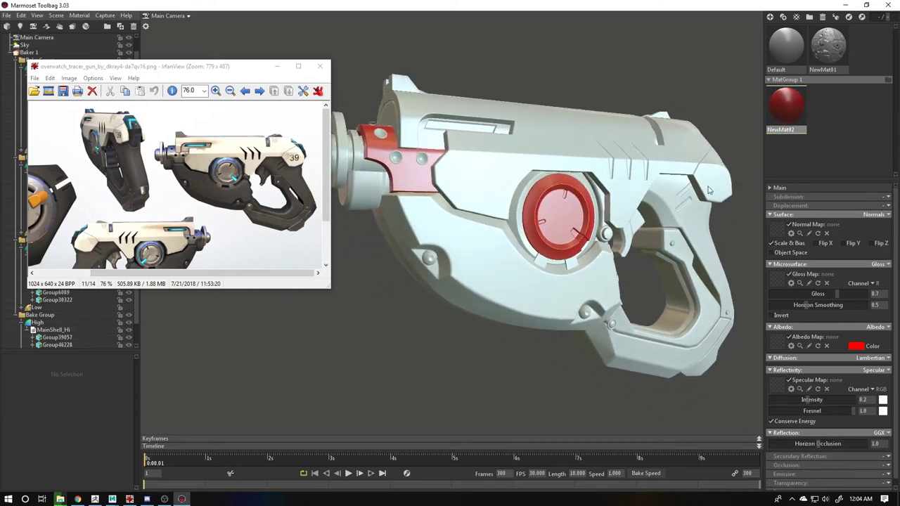
pyautogui.moveTo(778, 105); pyautogui.dragTo(573, 266)
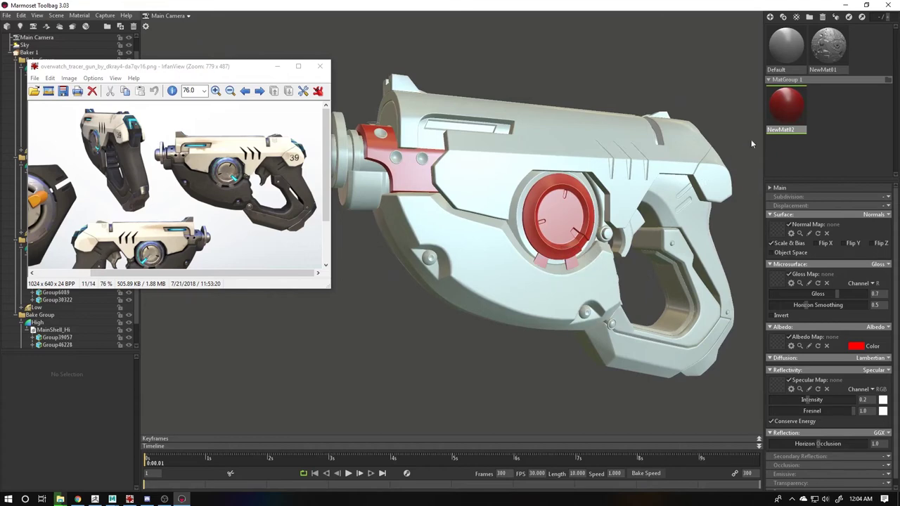
pyautogui.scroll(3, 595, 196)
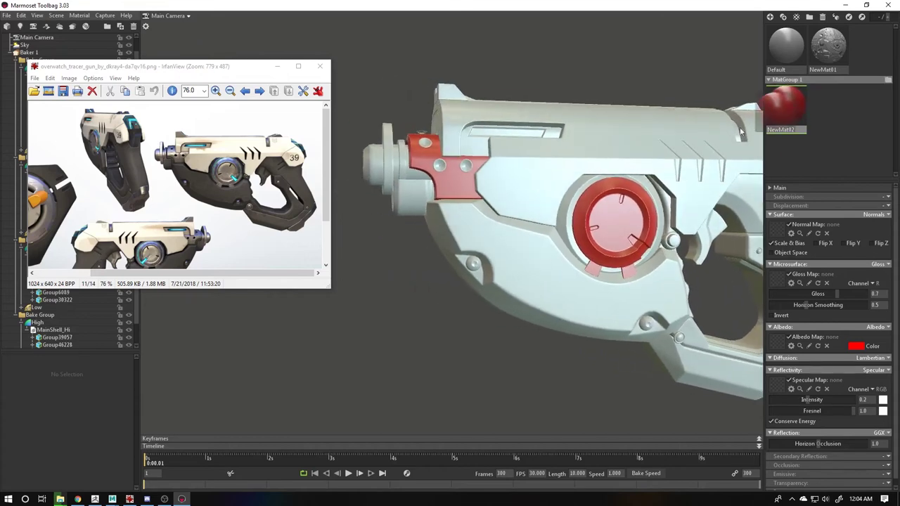
pyautogui.moveTo(380, 160); pyautogui.dragTo(381, 160)
pyautogui.moveTo(419, 210); pyautogui.dragTo(439, 229)
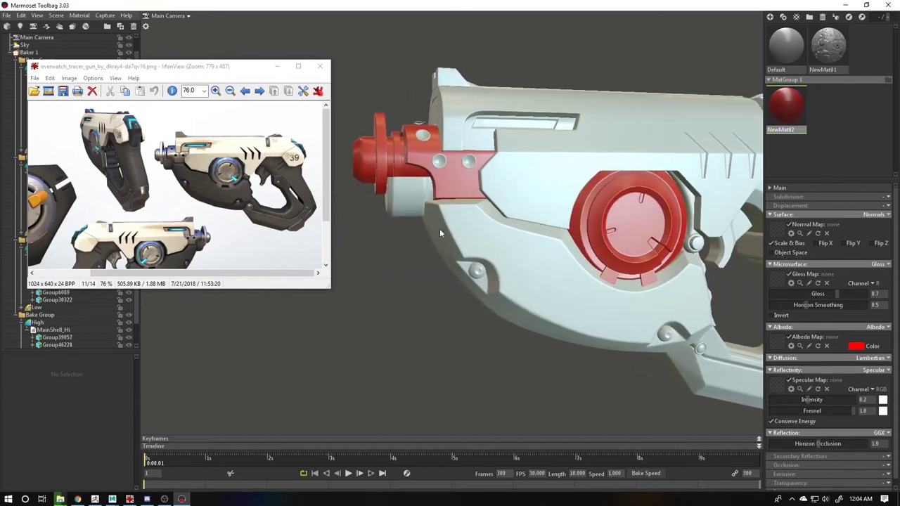
pyautogui.moveTo(532, 232)
pyautogui.mouseDown(button='middle')
pyautogui.moveTo(474, 223)
pyautogui.moveTo(476, 176)
pyautogui.mouseUp(button='middle')
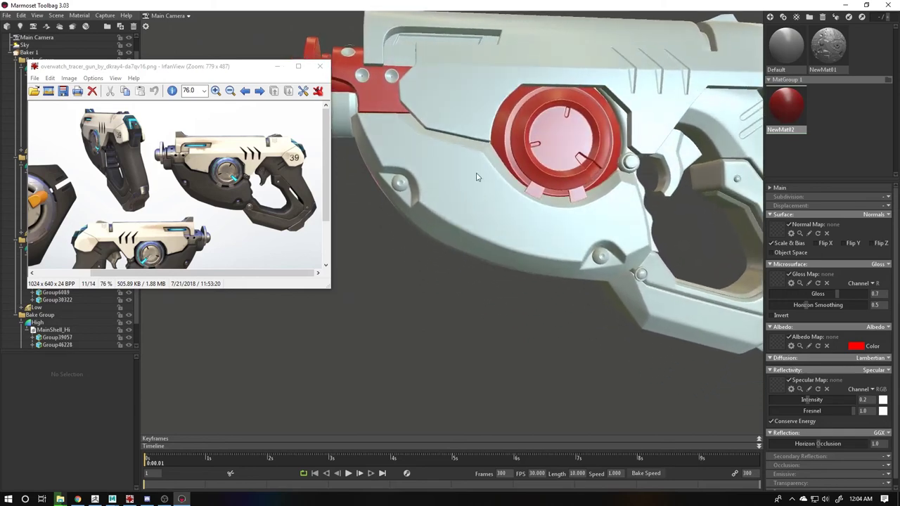
pyautogui.moveTo(703, 155); pyautogui.dragTo(584, 167, button='middle')
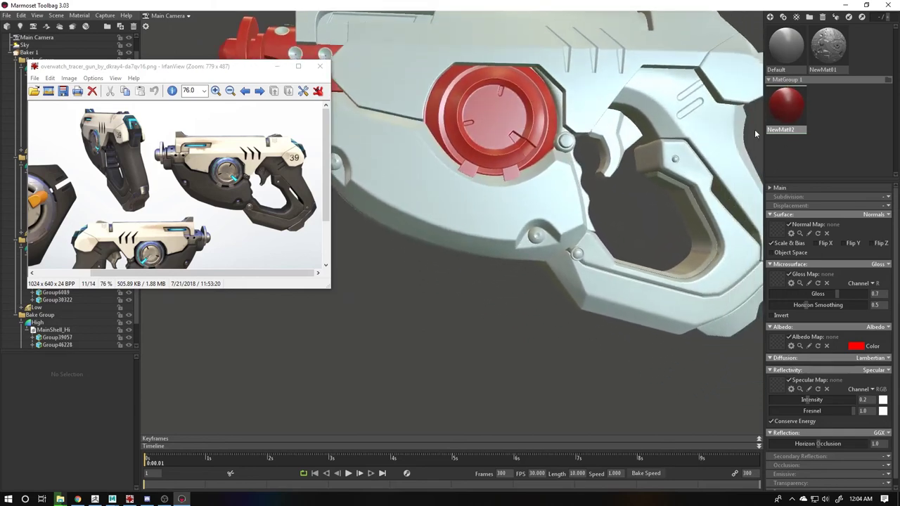
pyautogui.moveTo(756, 134); pyautogui.dragTo(577, 253)
# Step: Duplicate the red material, apply the copy to the bolts and make it full blue
pyautogui.rightClick(789, 105)
pyautogui.click(816, 119)
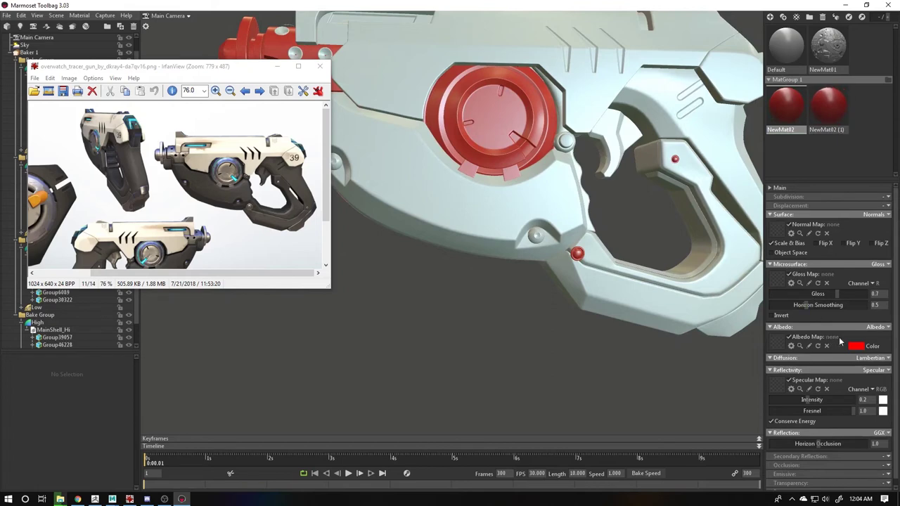
pyautogui.moveTo(828, 106); pyautogui.dragTo(537, 238)
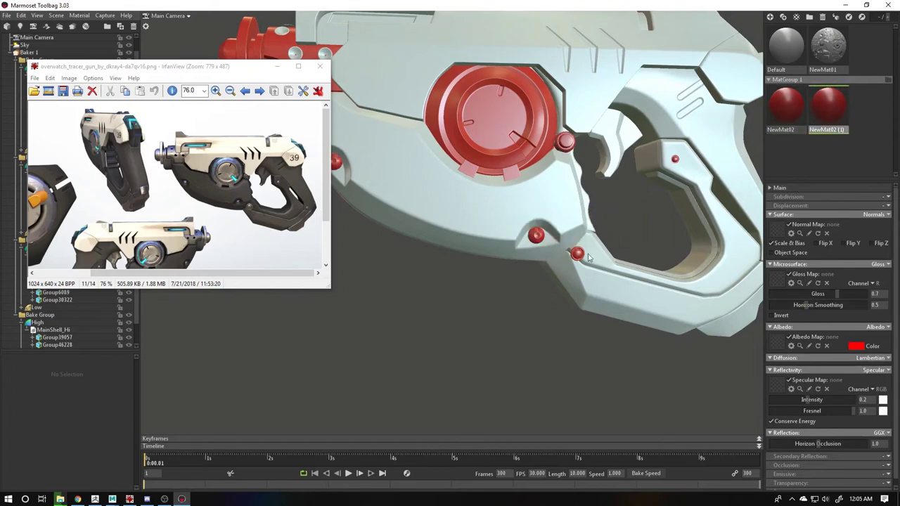
pyautogui.click(860, 349)
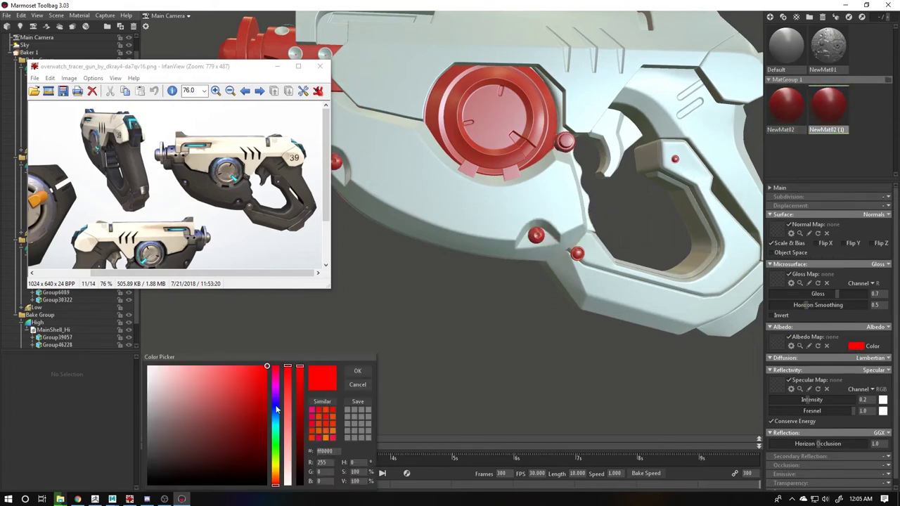
pyautogui.click(278, 408)
pyautogui.moveTo(251, 404); pyautogui.dragTo(320, 370)
pyautogui.click(357, 370)
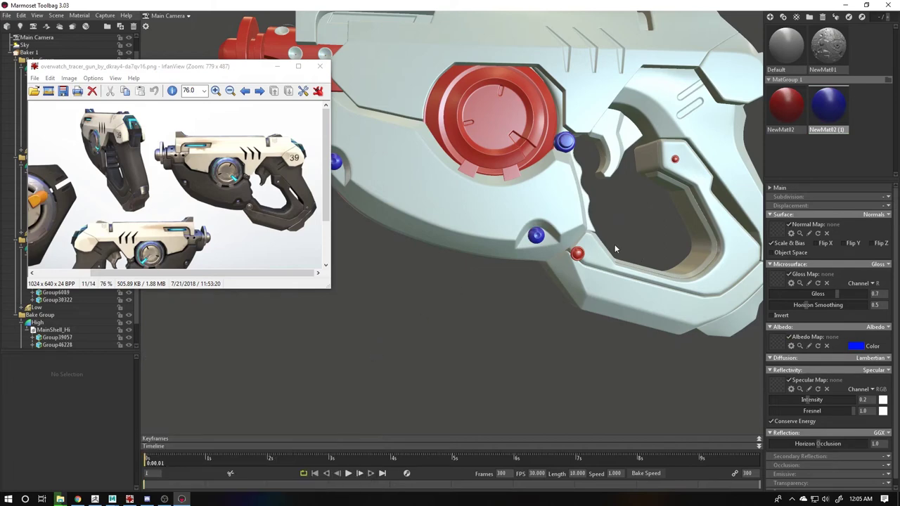
# Step: Rotate to a flatter side view and drag a material onto another gun part
pyautogui.scroll(-3, 616, 249)
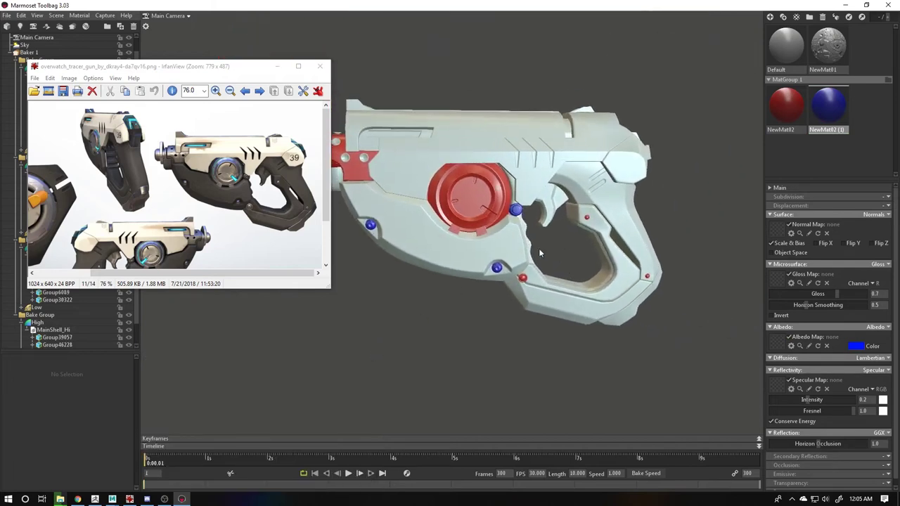
pyautogui.moveTo(540, 253); pyautogui.dragTo(491, 260)
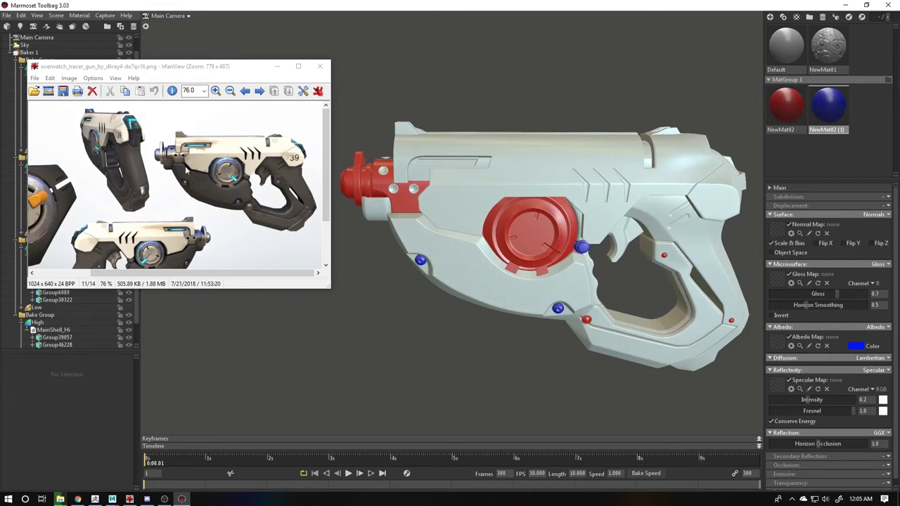
pyautogui.keyDown('ctrl'); pyautogui.scroll(4, 245, 185); pyautogui.keyUp('ctrl')
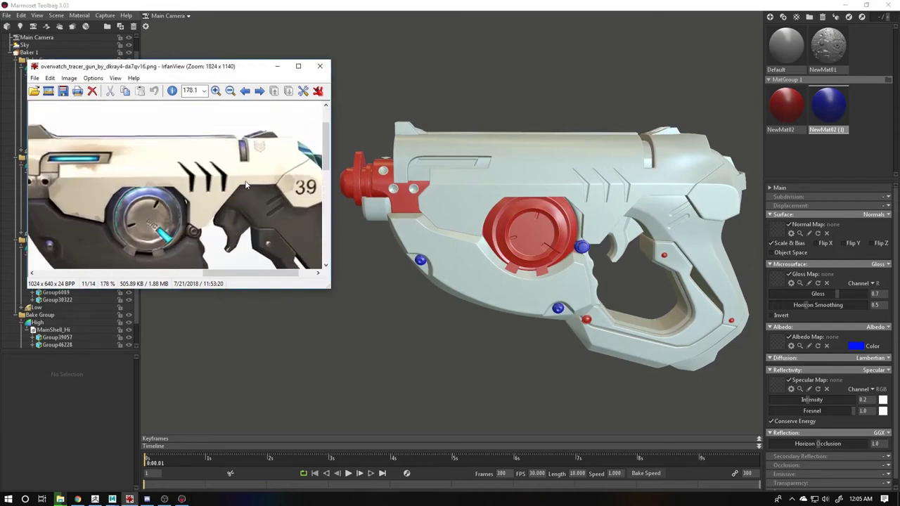
pyautogui.moveTo(828, 105)
pyautogui.mouseDown()
pyautogui.moveTo(648, 161)
pyautogui.moveTo(684, 267)
pyautogui.moveTo(608, 206)
pyautogui.mouseUp()
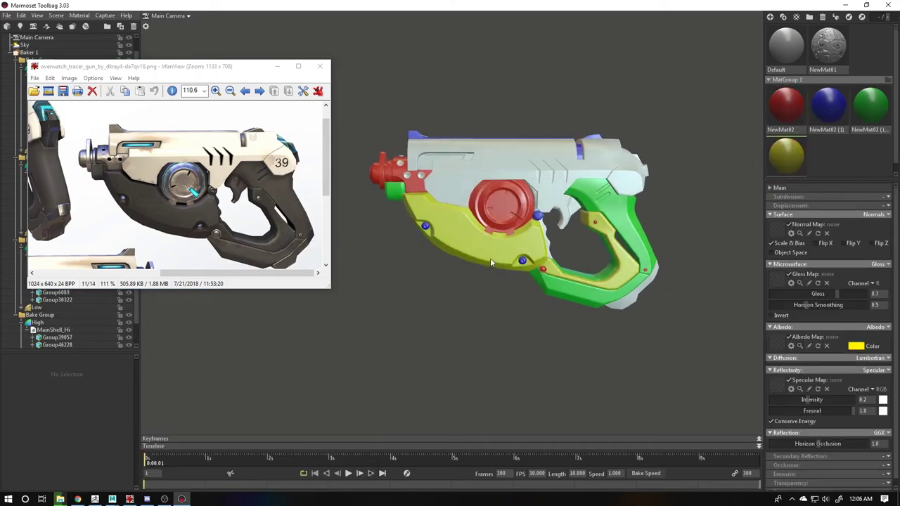
# Step: Give the gun's top a new blue material and another part a green colour
pyautogui.moveTo(490, 264); pyautogui.dragTo(563, 253)
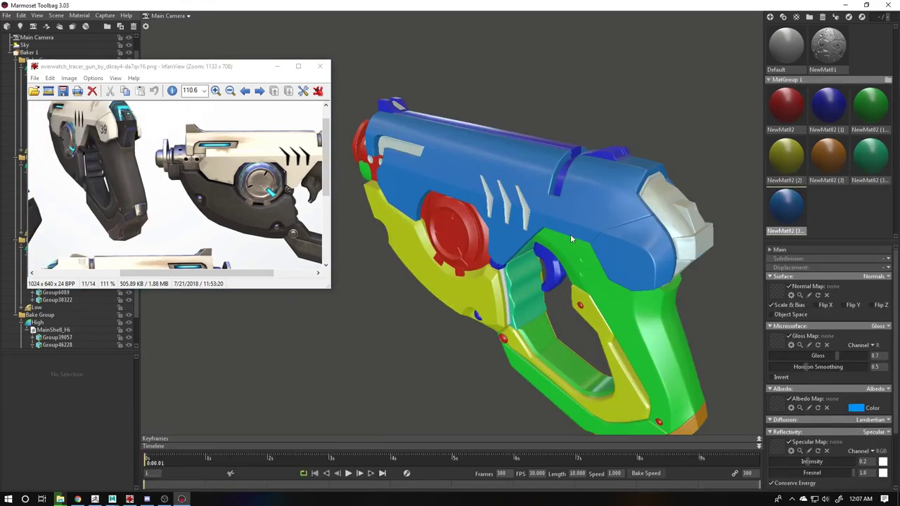
pyautogui.moveTo(507, 211); pyautogui.dragTo(436, 227)
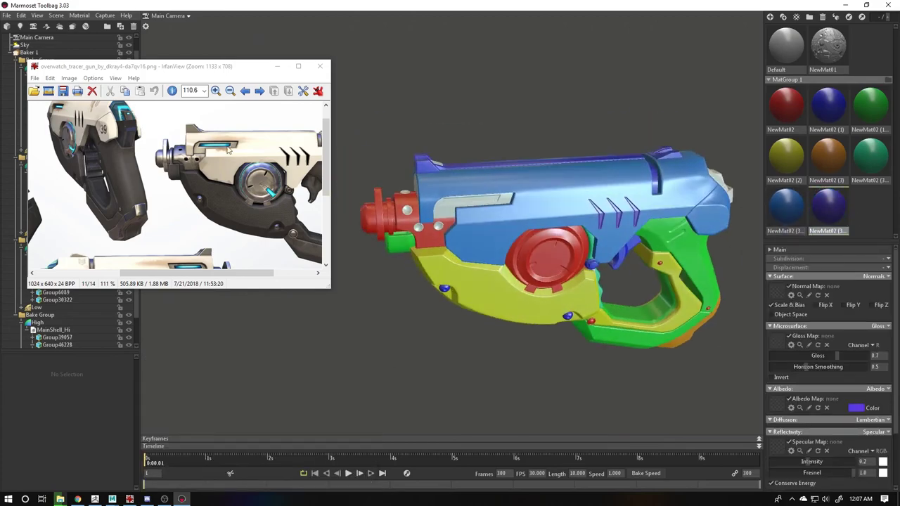
pyautogui.scroll(5, 517, 220)
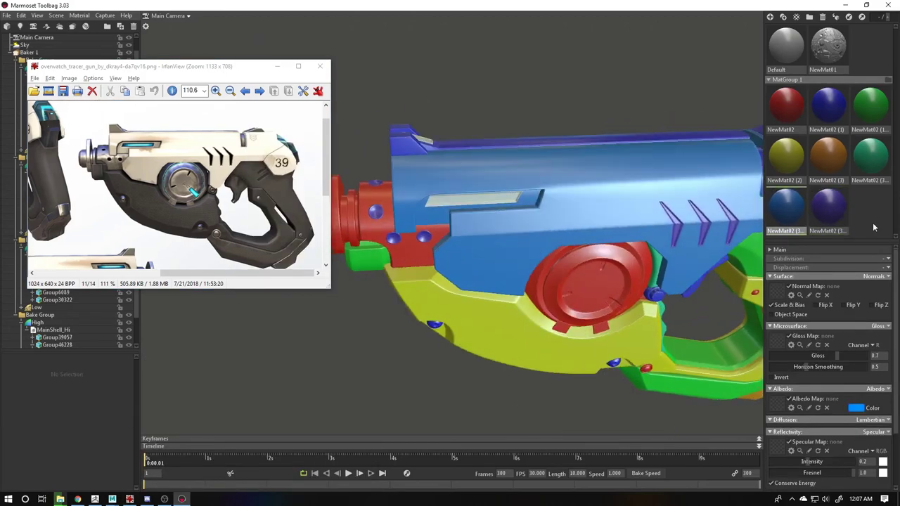
pyautogui.moveTo(612, 243)
pyautogui.mouseDown()
pyautogui.moveTo(582, 290)
pyautogui.moveTo(626, 237)
pyautogui.moveTo(611, 309)
pyautogui.moveTo(601, 265)
pyautogui.mouseUp()
pyautogui.scroll(5, 601, 265)
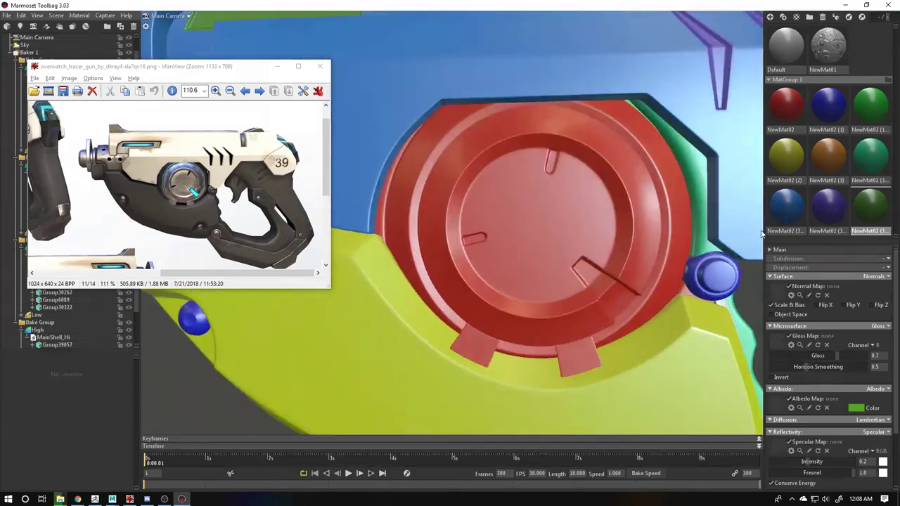
pyautogui.click(638, 242)
pyautogui.moveTo(638, 243)
pyautogui.mouseDown()
pyautogui.moveTo(509, 288)
pyautogui.moveTo(428, 185)
pyautogui.mouseUp()
pyautogui.scroll(-5, 510, 287)
# Step: Recolour the white part teal, then create another material from the green one
pyautogui.click(856, 408)
pyautogui.moveTo(418, 354); pyautogui.dragTo(694, 273)
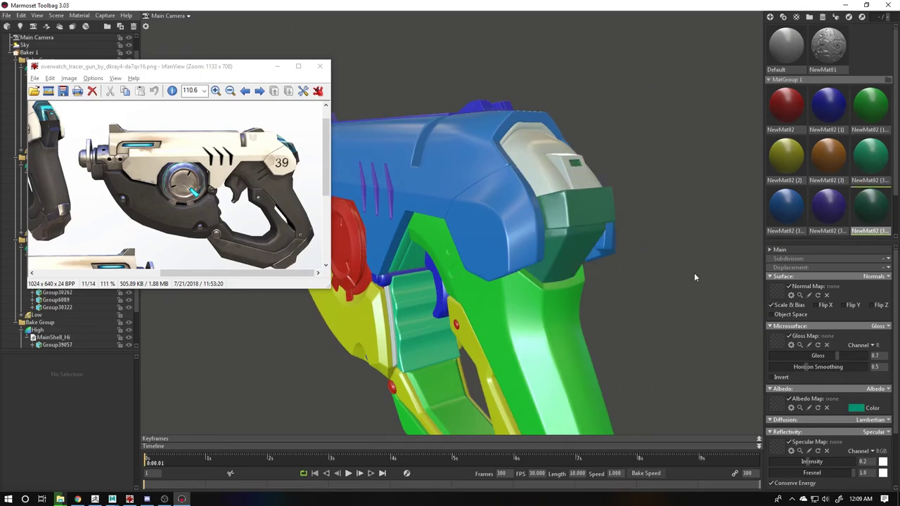
pyautogui.rightClick(870, 207)
pyautogui.scroll(1, 176, 173)
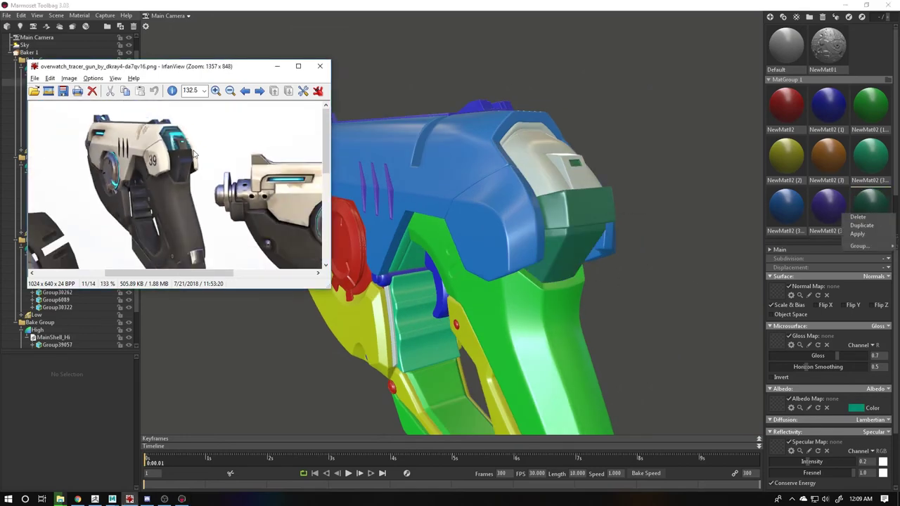
pyautogui.click(871, 106)
pyautogui.moveTo(746, 204); pyautogui.dragTo(620, 207)
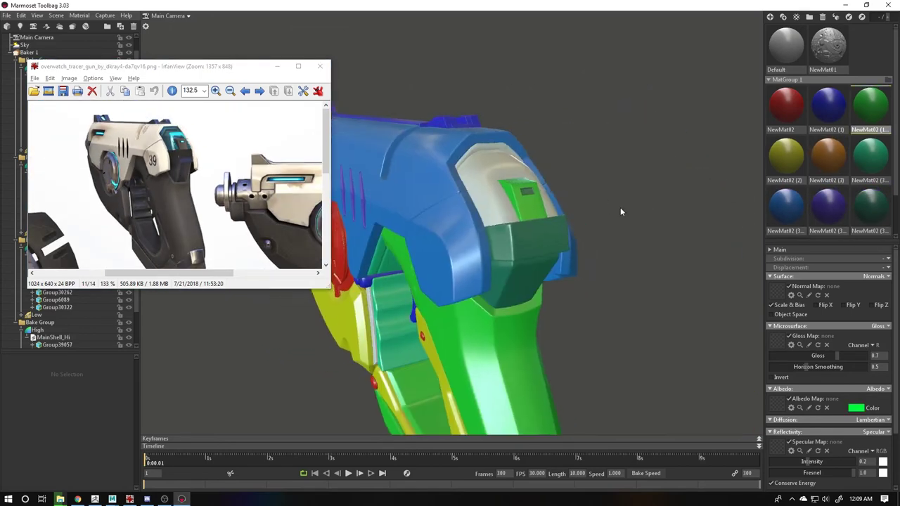
pyautogui.click(477, 182)
# Step: Shift the new material from teal to a darker green and minimise the reference image window
pyautogui.click(856, 407)
pyautogui.moveTo(633, 281)
pyautogui.mouseDown()
pyautogui.moveTo(492, 281)
pyautogui.moveTo(457, 267)
pyautogui.mouseUp()
pyautogui.click(856, 408)
pyautogui.scroll(5, 457, 267)
pyautogui.moveTo(276, 424); pyautogui.dragTo(276, 447)
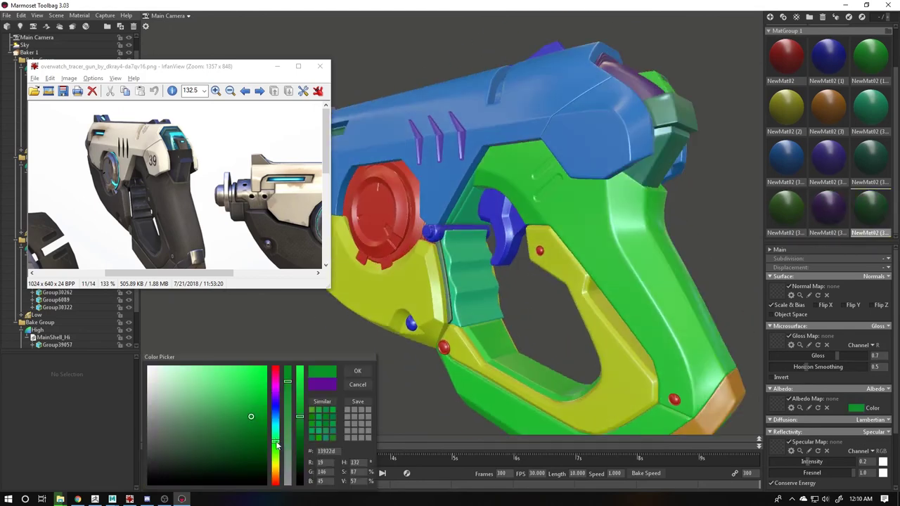
pyautogui.moveTo(380, 365); pyautogui.dragTo(436, 331)
pyautogui.scroll(-3, 436, 332)
pyautogui.moveTo(492, 362)
pyautogui.mouseDown()
pyautogui.moveTo(647, 305)
pyautogui.moveTo(701, 334)
pyautogui.moveTo(512, 317)
pyautogui.moveTo(466, 329)
pyautogui.mouseUp()
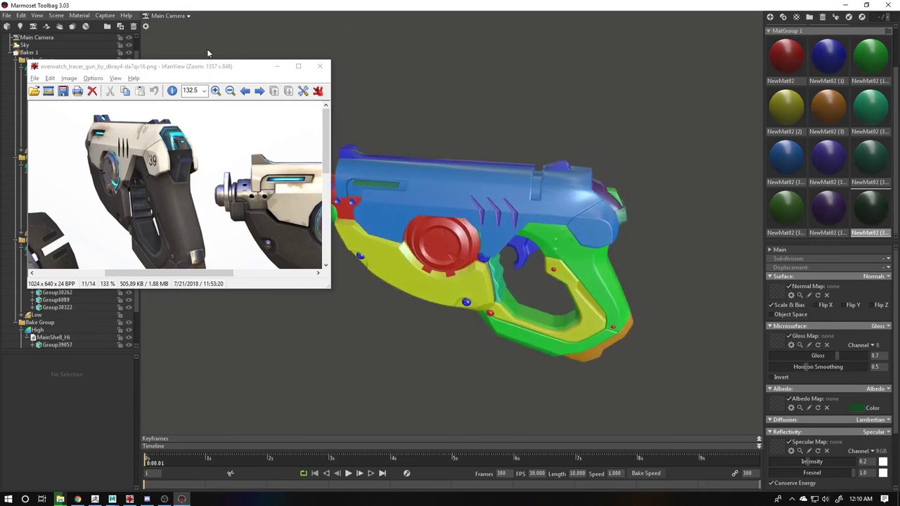
pyautogui.click(129, 499)
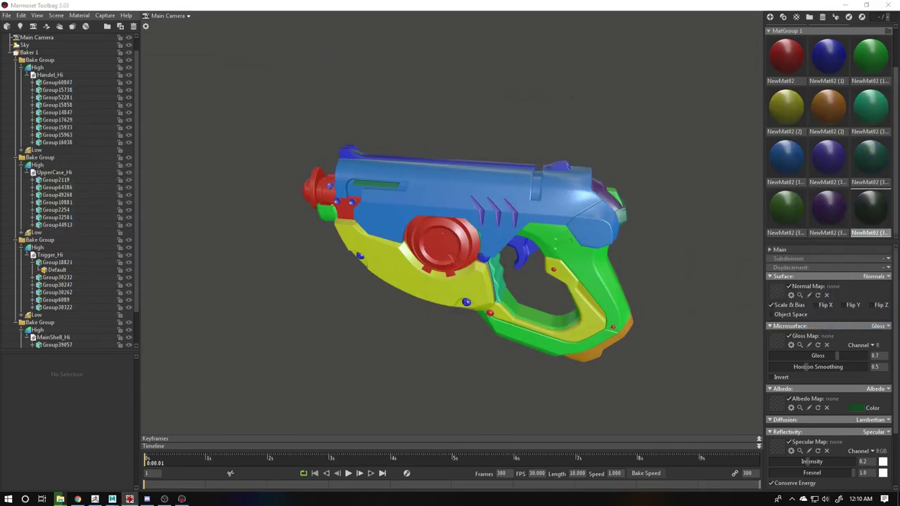
# Step: Clear the current mesh selection and turn the pistol around to inspect it
pyautogui.click(479, 173)
pyautogui.scroll(2, 450, 184)
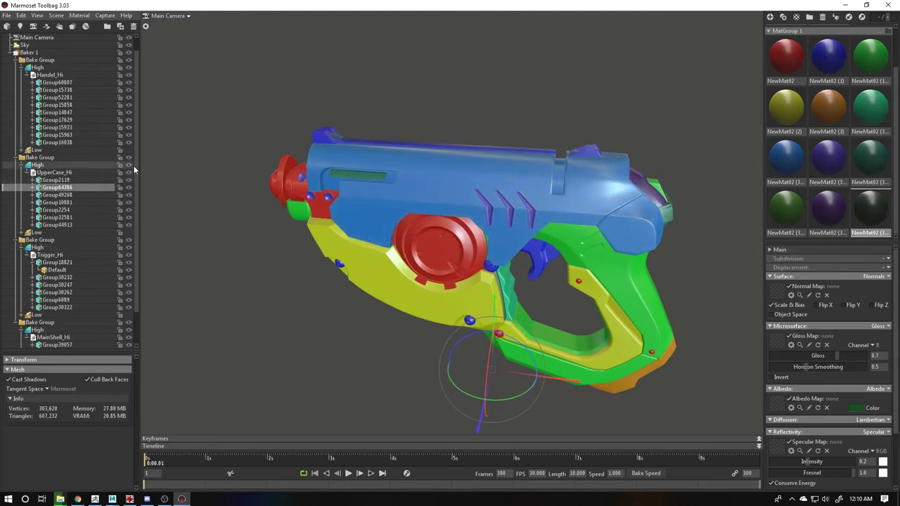
pyautogui.scroll(3, 830, 106)
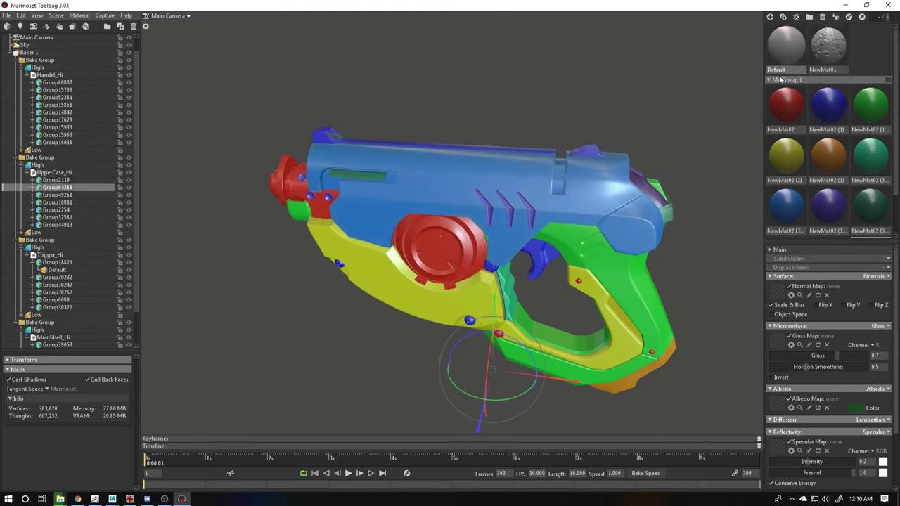
pyautogui.click(769, 79)
pyautogui.moveTo(828, 46); pyautogui.dragTo(439, 249)
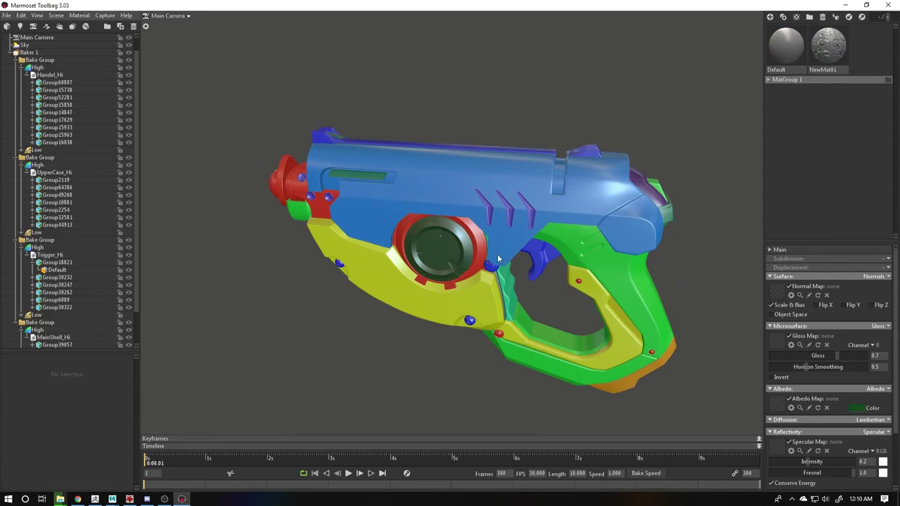
pyautogui.moveTo(497, 256)
pyautogui.mouseDown()
pyautogui.moveTo(635, 195)
pyautogui.moveTo(697, 211)
pyautogui.moveTo(503, 264)
pyautogui.moveTo(525, 311)
pyautogui.moveTo(474, 265)
pyautogui.mouseUp()
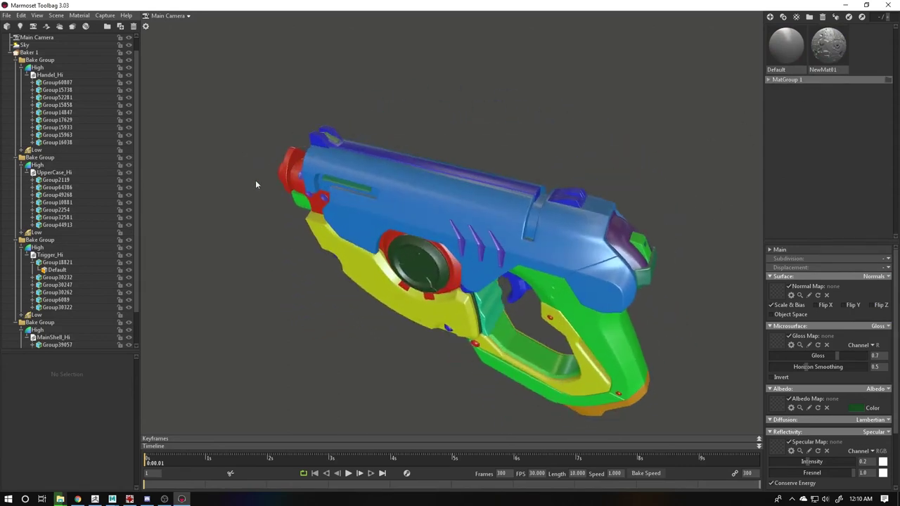
# Step: Hide and collapse the UpperCase, Handel_Hi, Trigger_Hi, barrel and MainShell high-poly parts
pyautogui.click(128, 165)
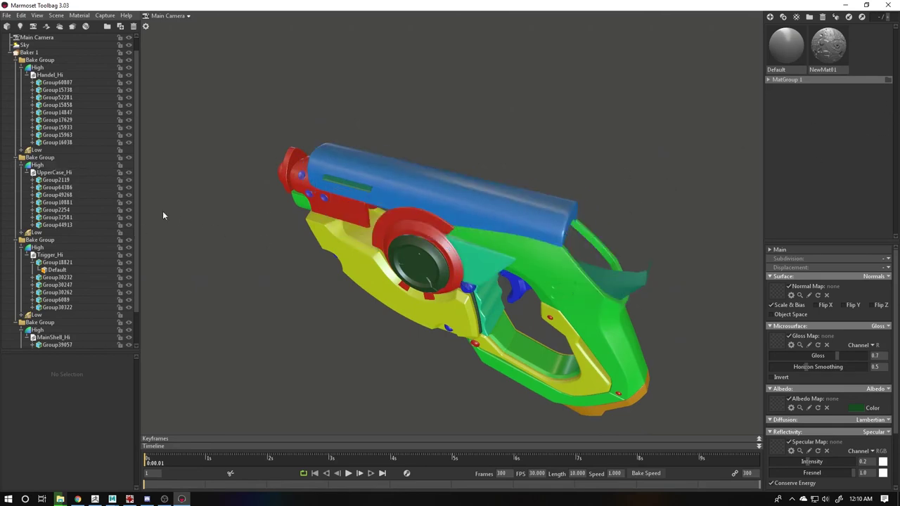
pyautogui.click(26, 165)
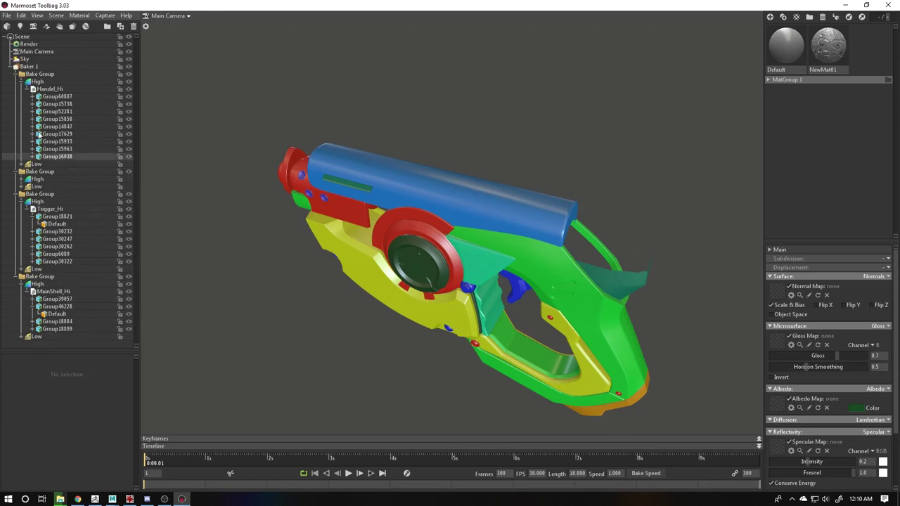
pyautogui.click(25, 89)
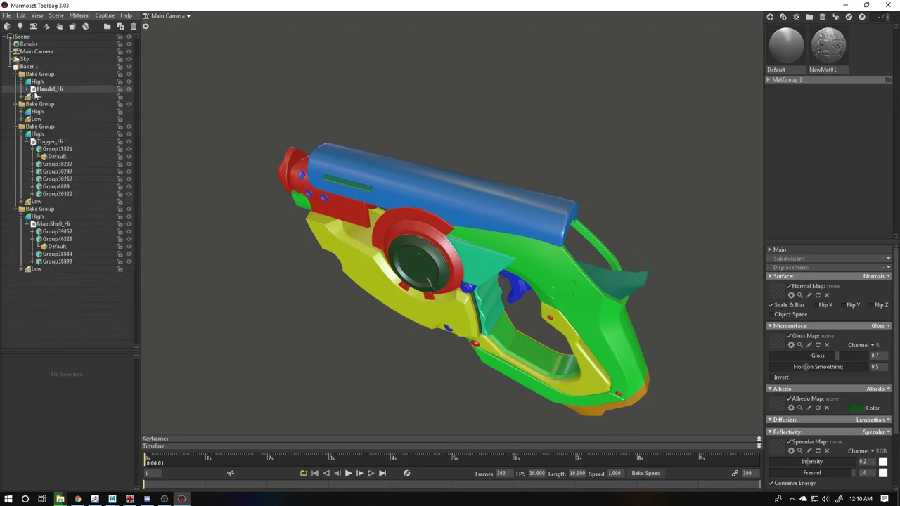
pyautogui.click(128, 96)
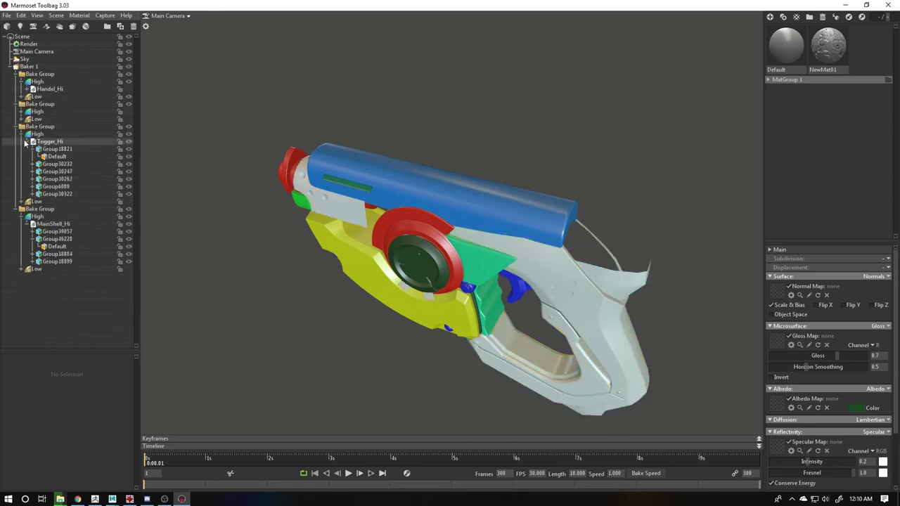
pyautogui.click(25, 142)
pyautogui.click(129, 140)
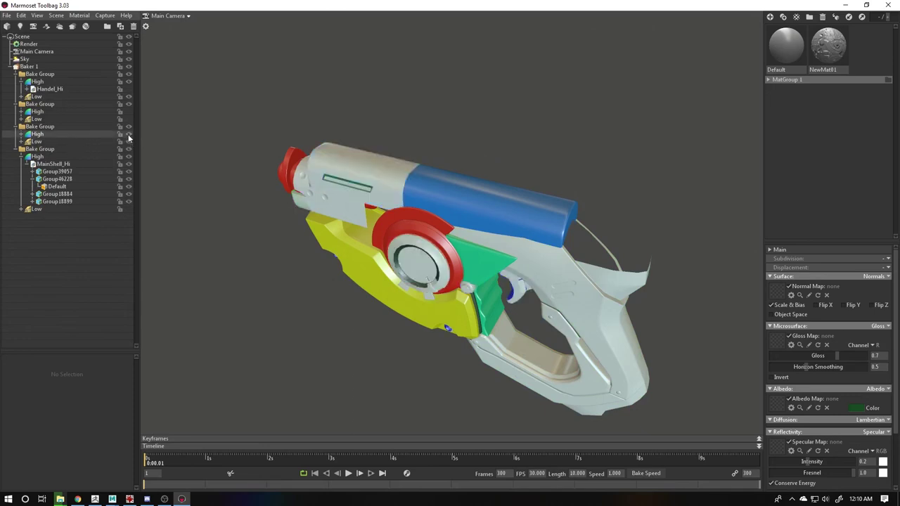
pyautogui.click(128, 134)
pyautogui.click(24, 156)
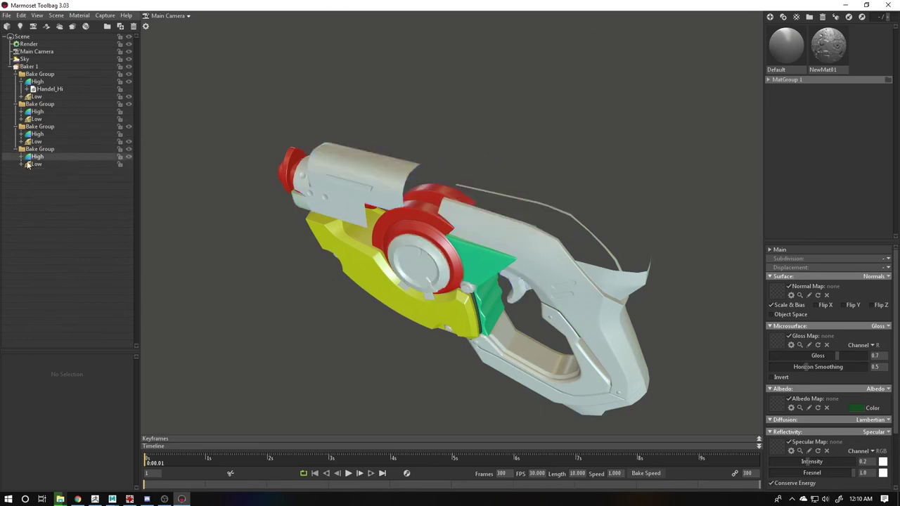
pyautogui.click(128, 156)
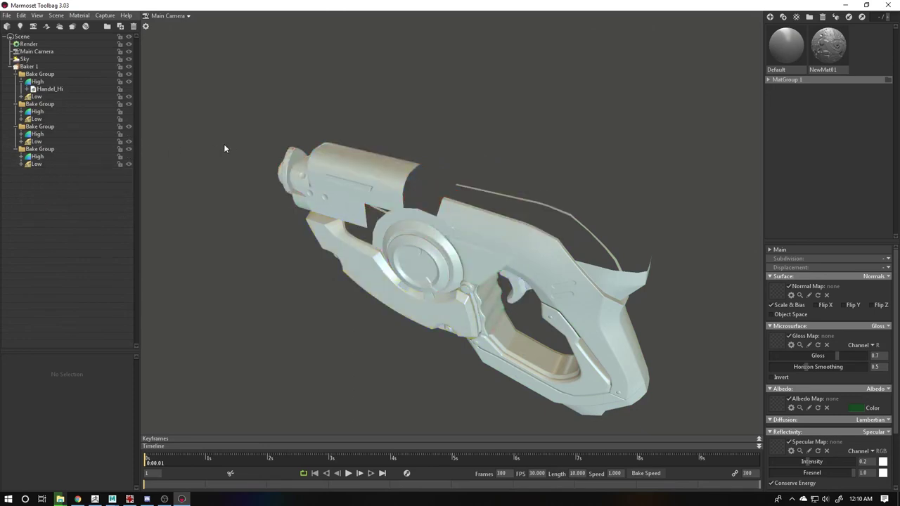
# Step: Move Handel_Hi into the first group's High node and keep those high-poly parts hidden
pyautogui.moveTo(392, 170); pyautogui.dragTo(186, 142)
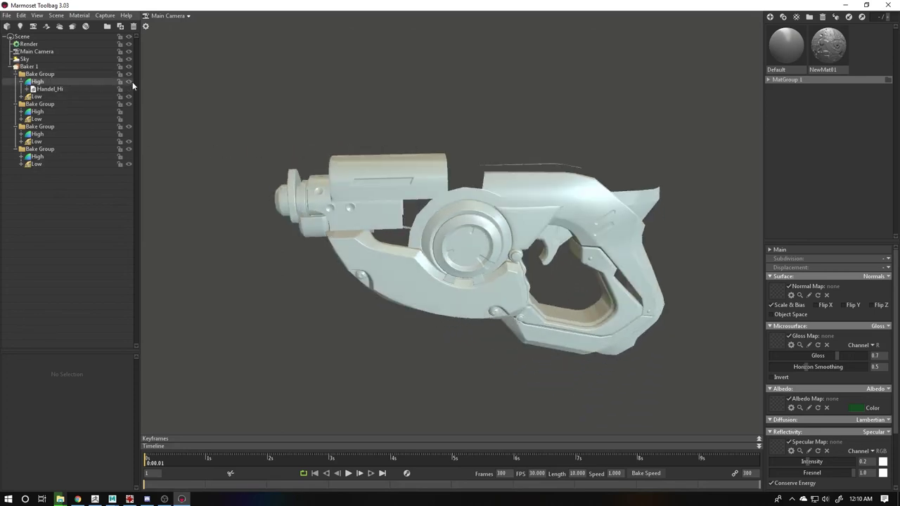
pyautogui.click(129, 86)
pyautogui.click(129, 86)
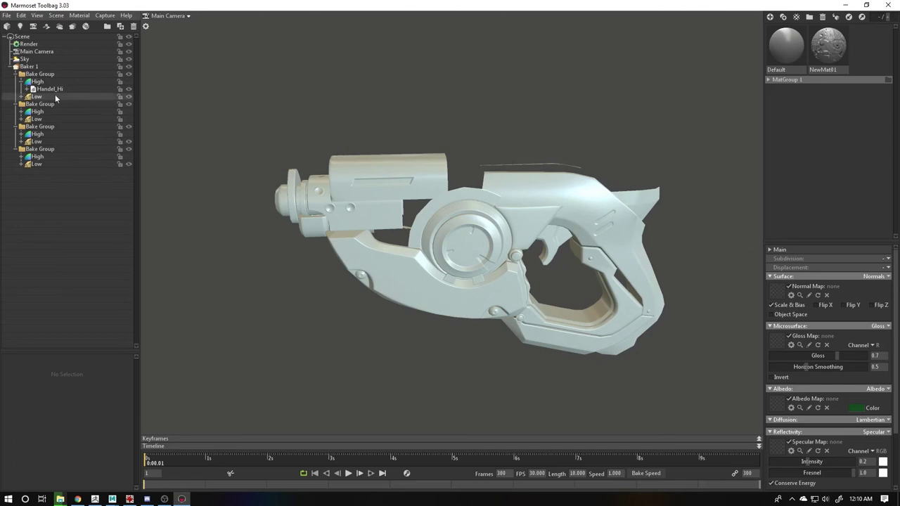
pyautogui.moveTo(31, 89); pyautogui.dragTo(28, 85)
pyautogui.click(129, 82)
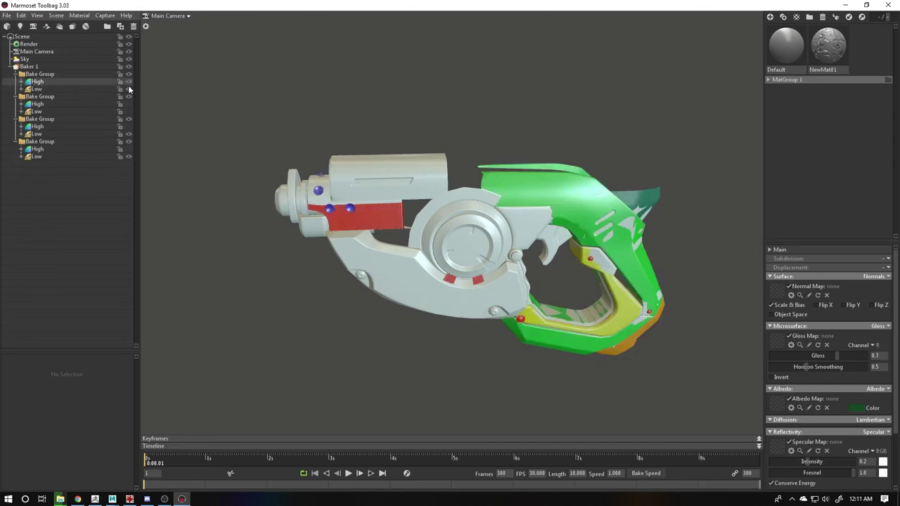
pyautogui.click(128, 82)
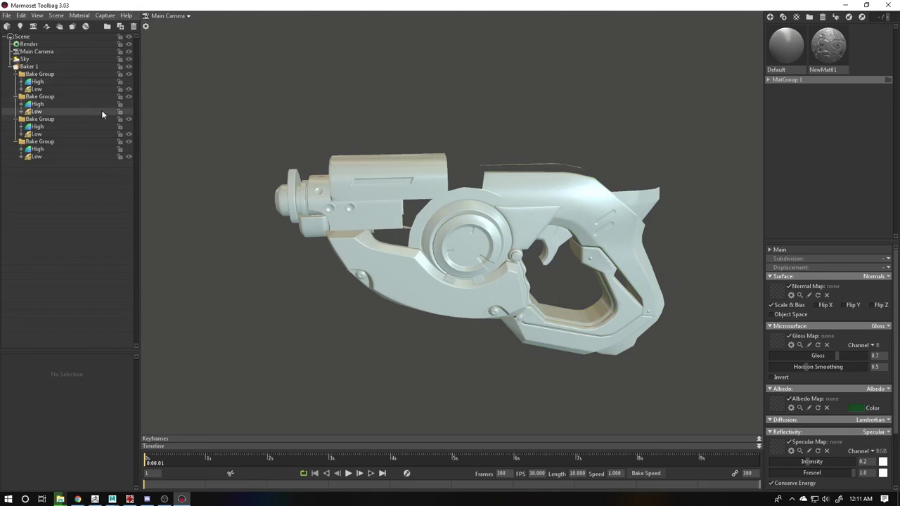
# Step: Open Baker 1's settings and enlarge the panel to show its Maps list
pyautogui.moveTo(295, 134)
pyautogui.mouseDown()
pyautogui.moveTo(443, 136)
pyautogui.moveTo(364, 115)
pyautogui.moveTo(427, 96)
pyautogui.moveTo(496, 119)
pyautogui.mouseUp()
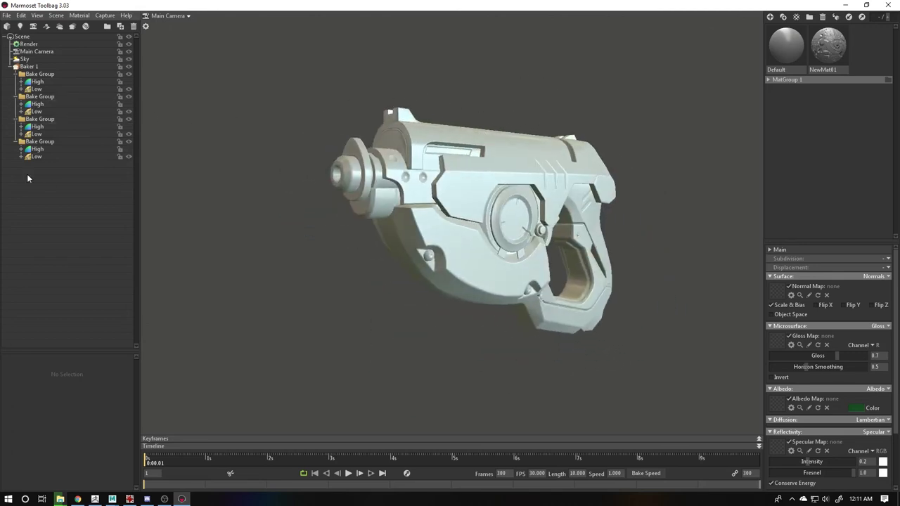
pyautogui.click(29, 66)
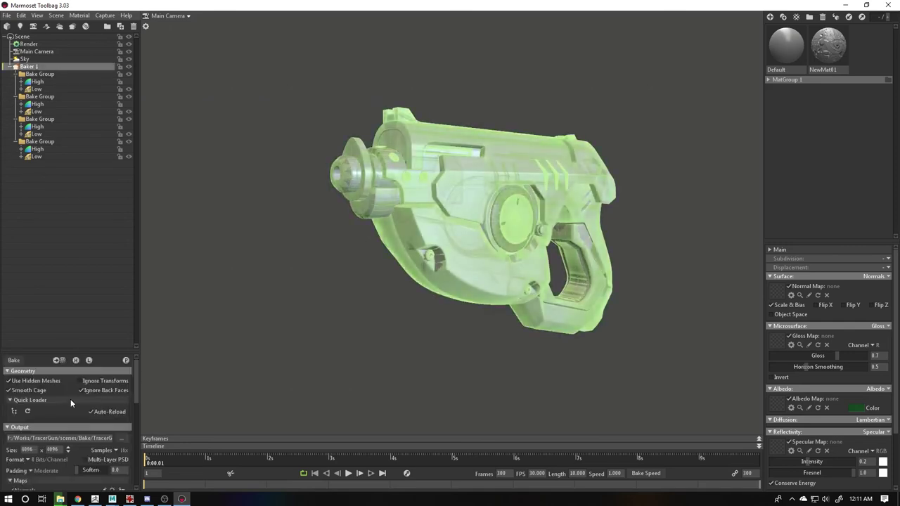
pyautogui.scroll(-5, 68, 396)
pyautogui.moveTo(74, 348); pyautogui.dragTo(79, 236)
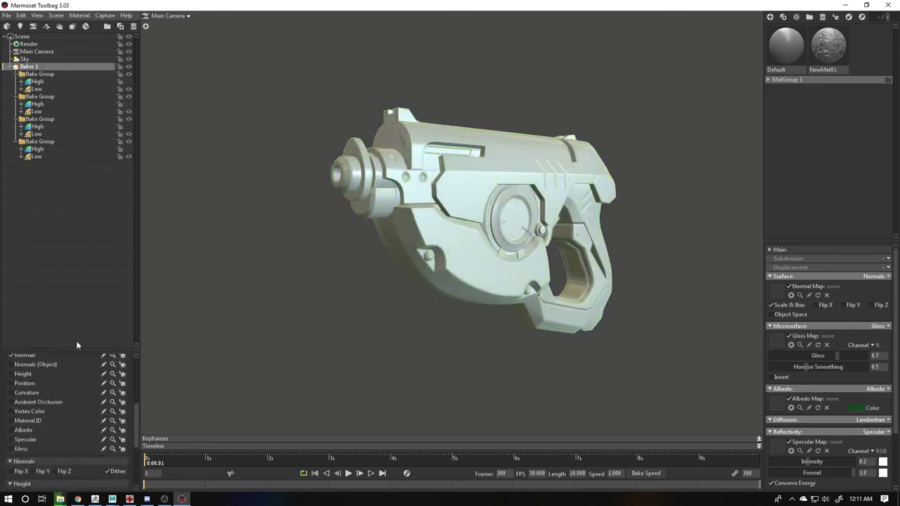
# Step: Save the scene as a new file named tracer_Bake in the project's Bake folder
pyautogui.hotkey('ctrl', 's')
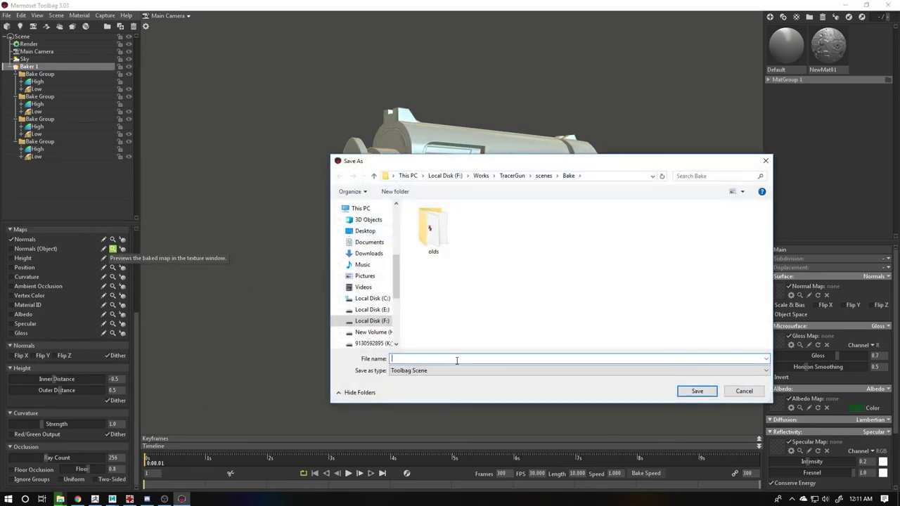
pyautogui.write('trac')
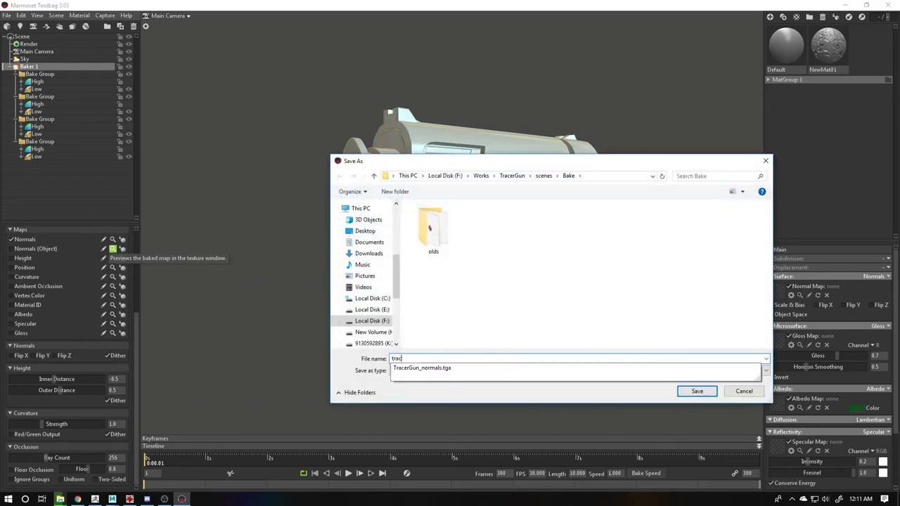
pyautogui.write('er_Bake')
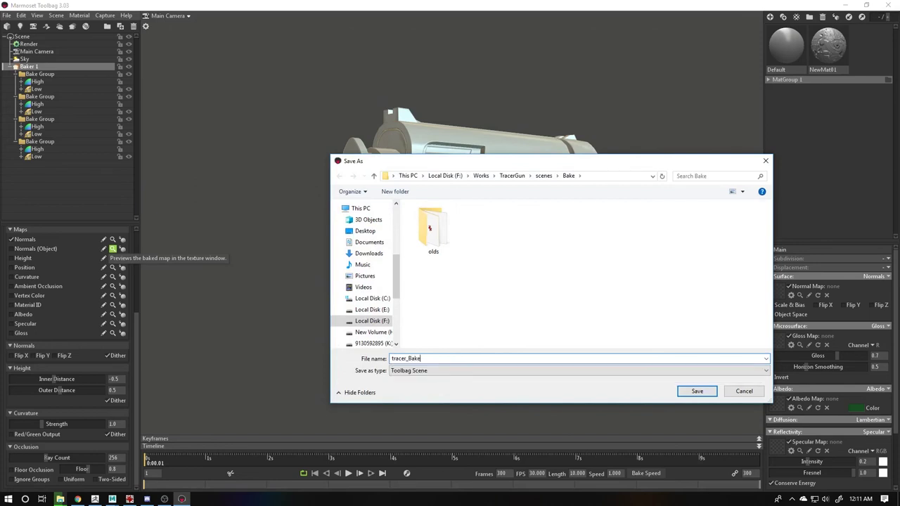
pyautogui.press('Return')
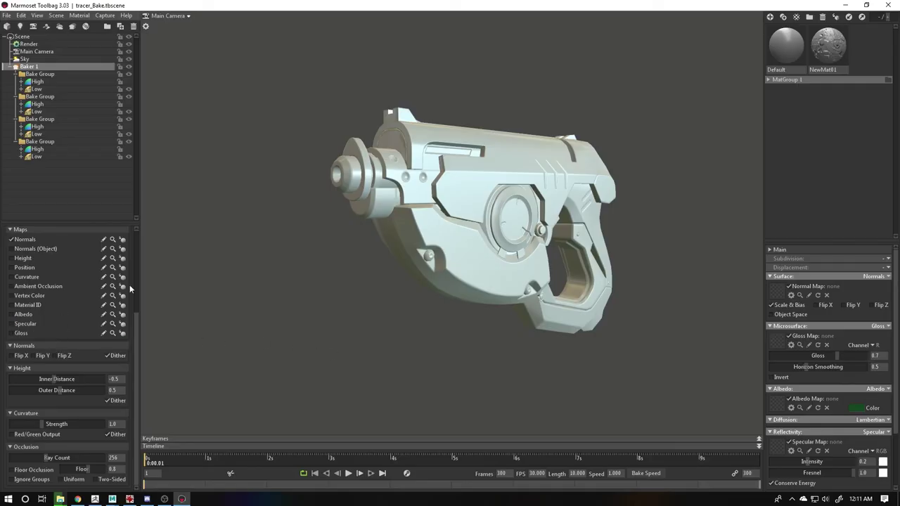
# Step: Switch the baker's output from Normals to Material ID and bake it
pyautogui.click(12, 286)
pyautogui.scroll(5, 26, 244)
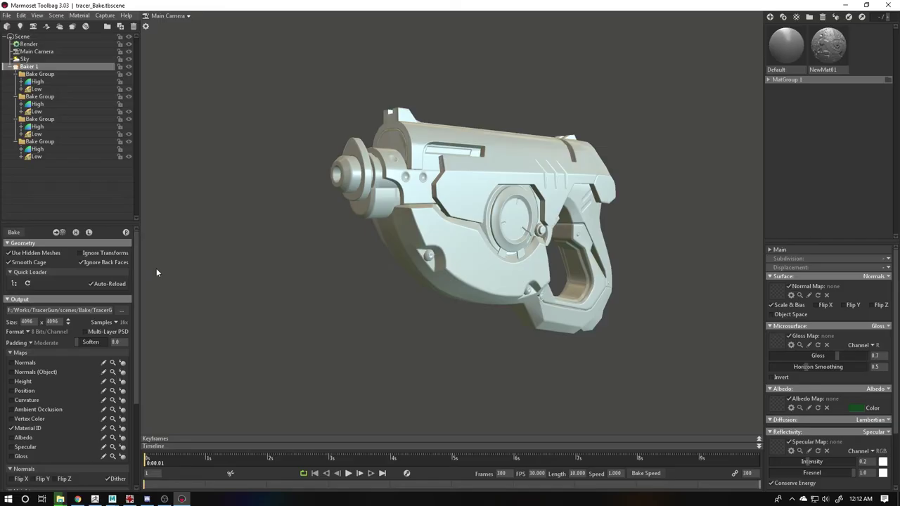
pyautogui.moveTo(264, 174); pyautogui.dragTo(484, 298)
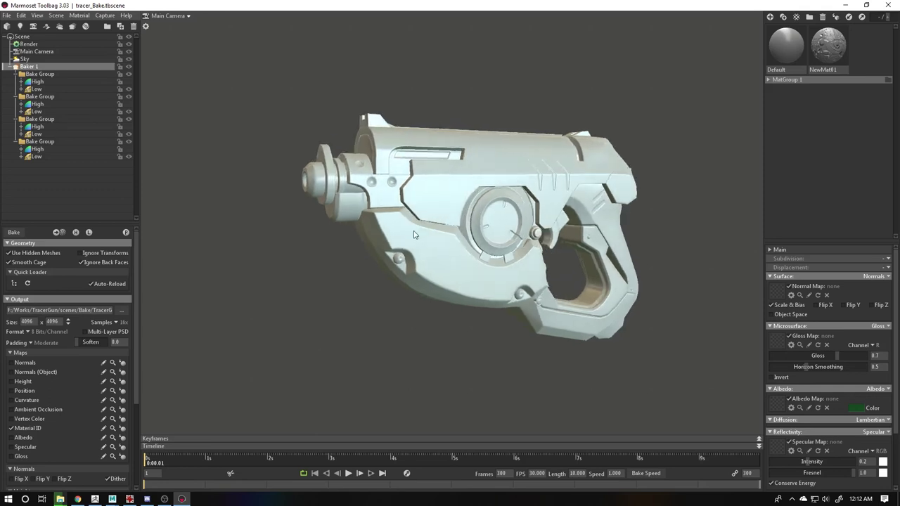
pyautogui.scroll(3, 484, 298)
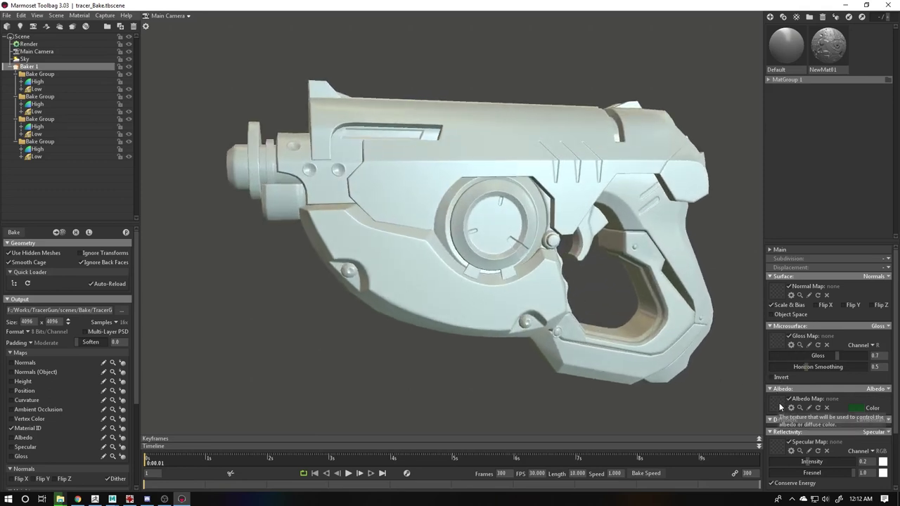
# Step: Preview the baked Material ID colours from behind, then browse the Bake folder for textures
pyautogui.click(122, 430)
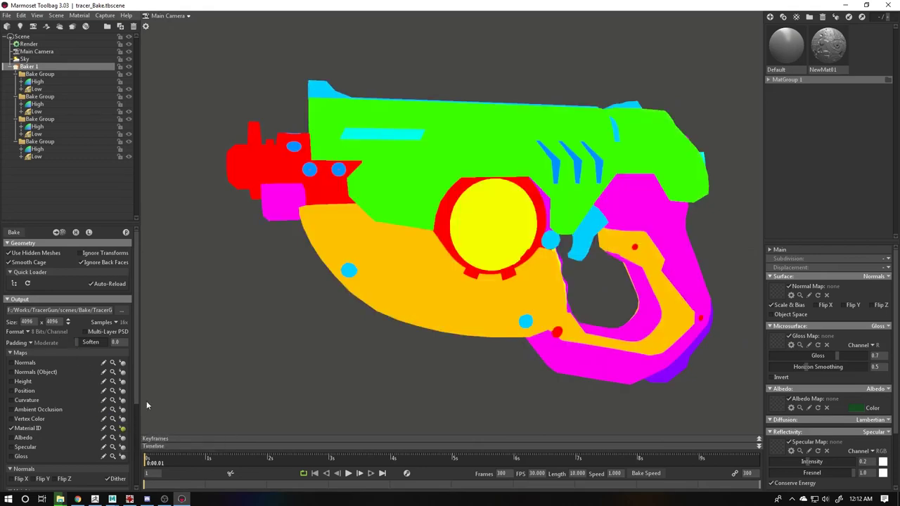
pyautogui.moveTo(488, 203)
pyautogui.mouseDown()
pyautogui.moveTo(593, 225)
pyautogui.moveTo(271, 338)
pyautogui.mouseUp()
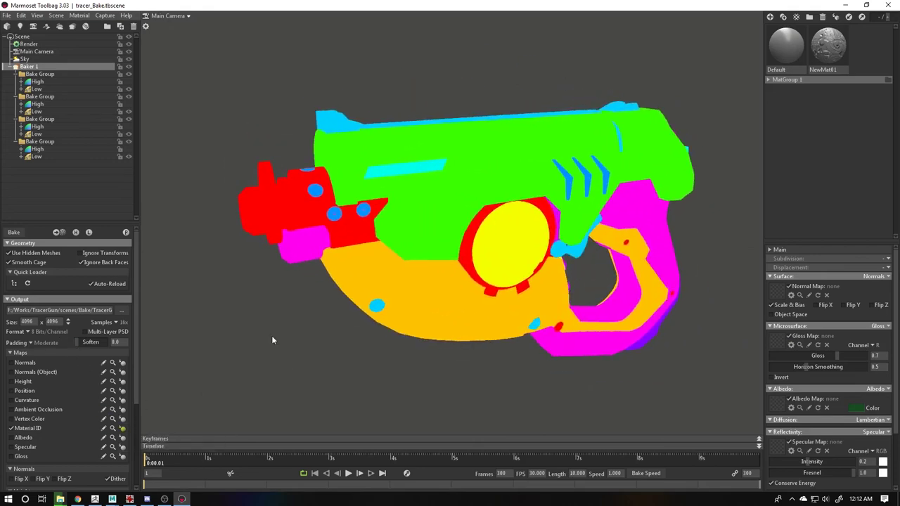
pyautogui.click(124, 428)
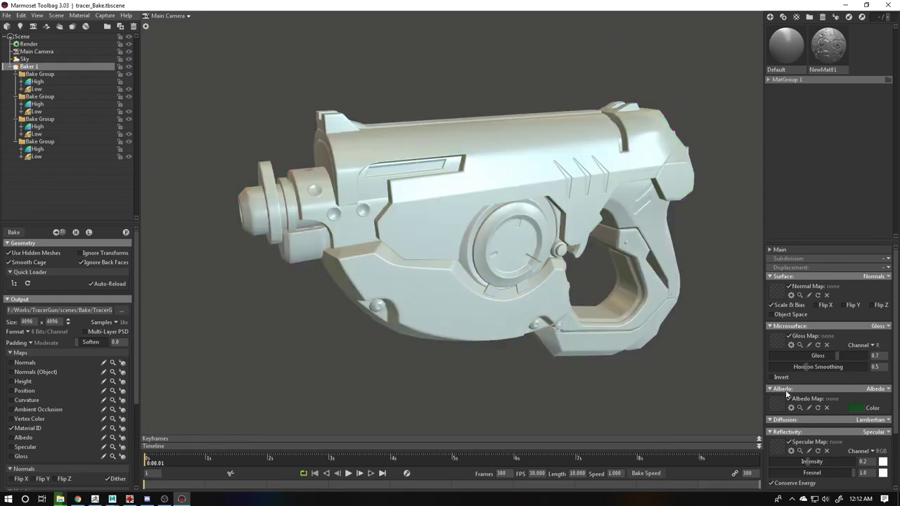
pyautogui.click(778, 401)
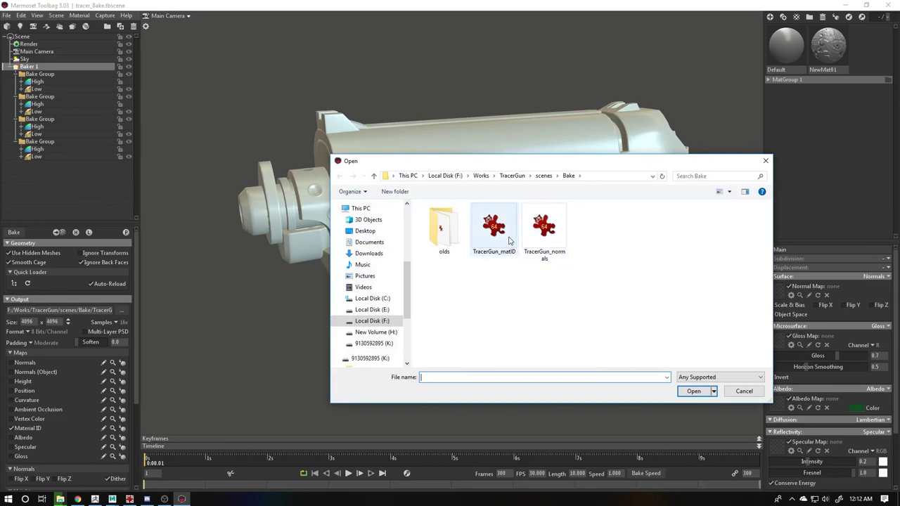
# Step: Assign NewMat01 to the low-poly gun with TracerGun_matID.tga as its albedo map
pyautogui.click(511, 240)
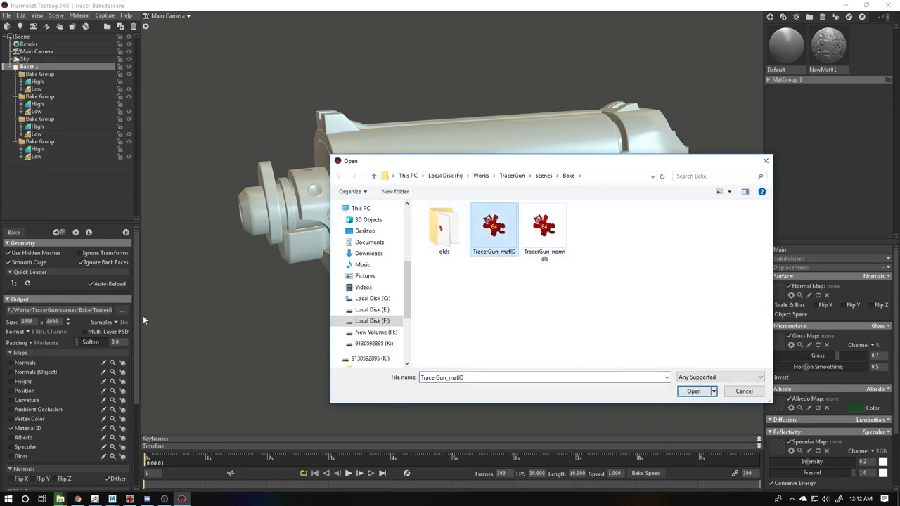
pyautogui.click(694, 391)
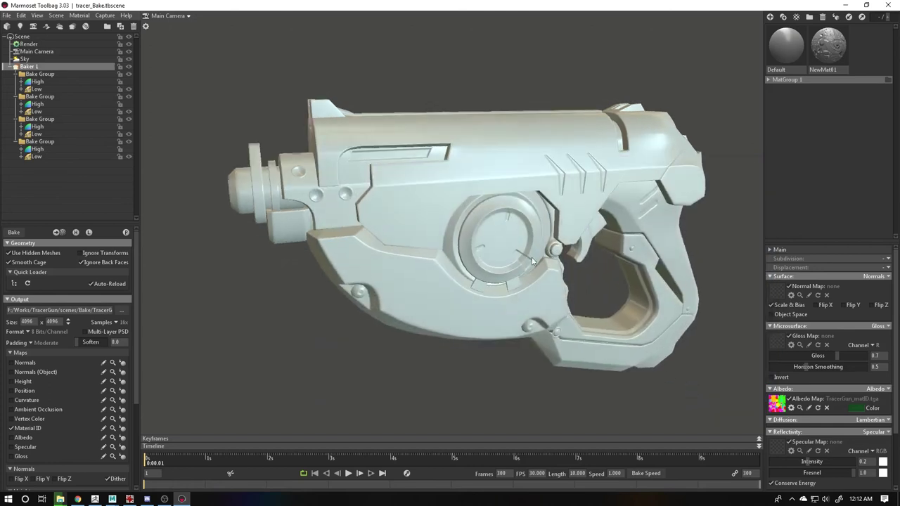
pyautogui.moveTo(622, 303); pyautogui.dragTo(591, 292)
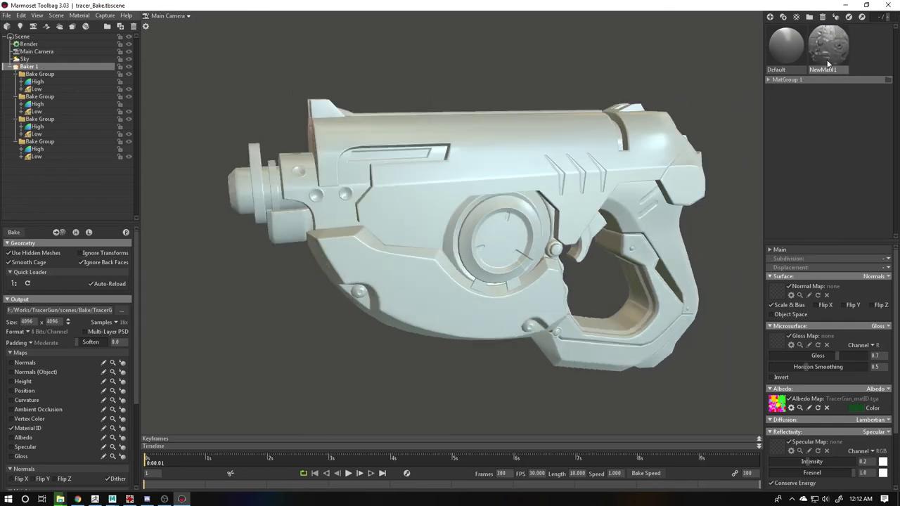
pyautogui.moveTo(834, 56); pyautogui.dragTo(585, 197)
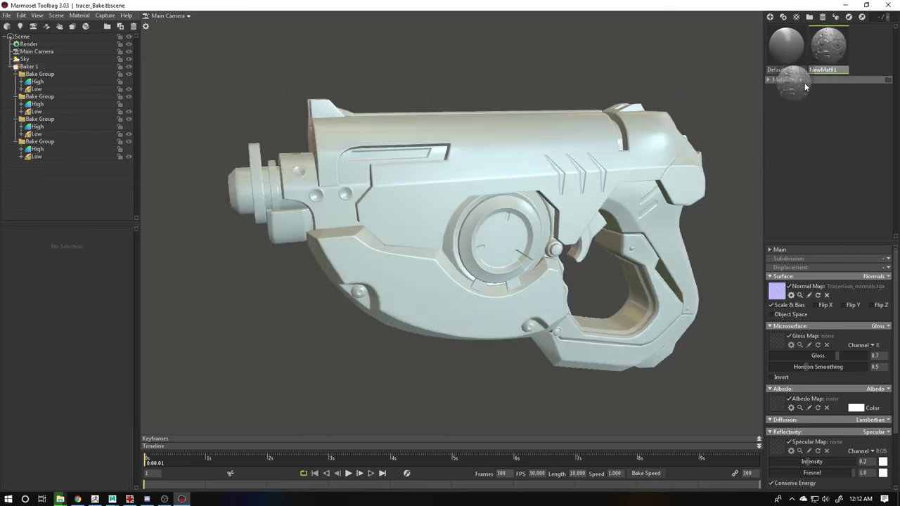
pyautogui.doubleClick(827, 52)
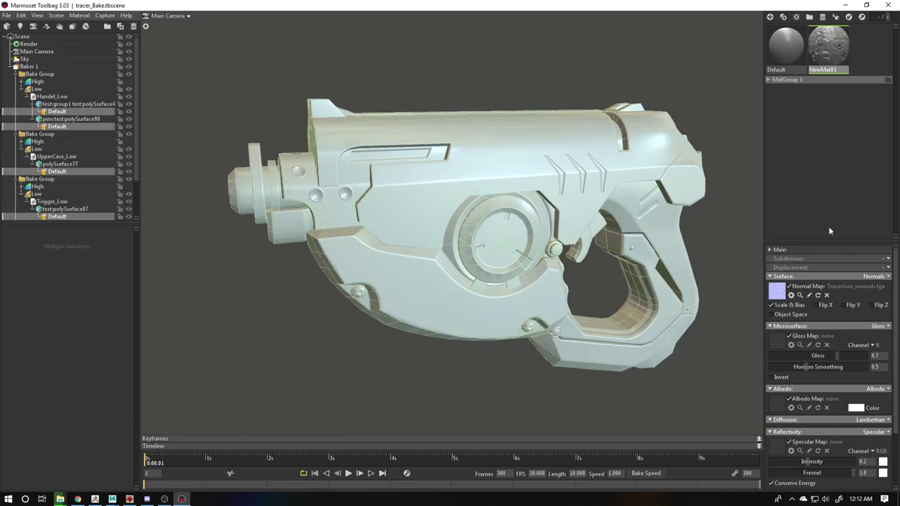
pyautogui.click(778, 407)
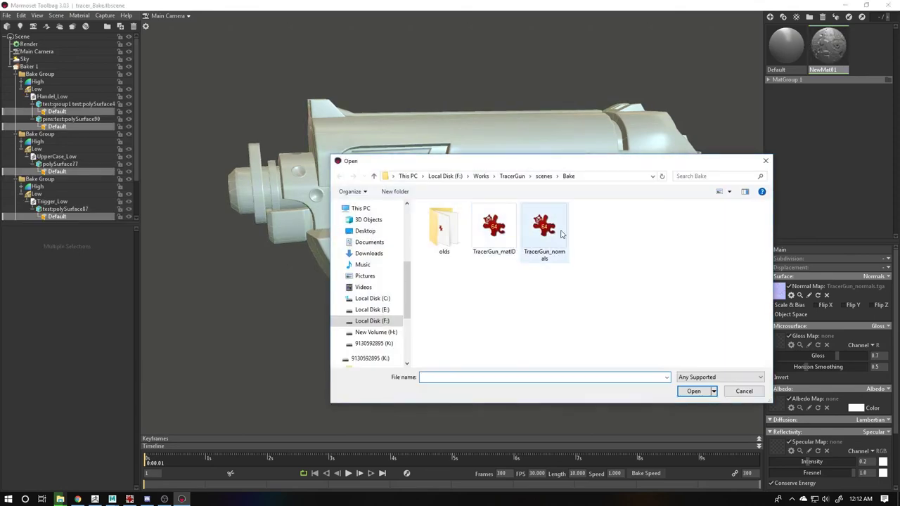
pyautogui.doubleClick(510, 236)
# Step: Orbit and zoom around both sides of the ID-coloured low-poly gun
pyautogui.moveTo(509, 236); pyautogui.dragTo(529, 218)
pyautogui.scroll(3, 494, 262)
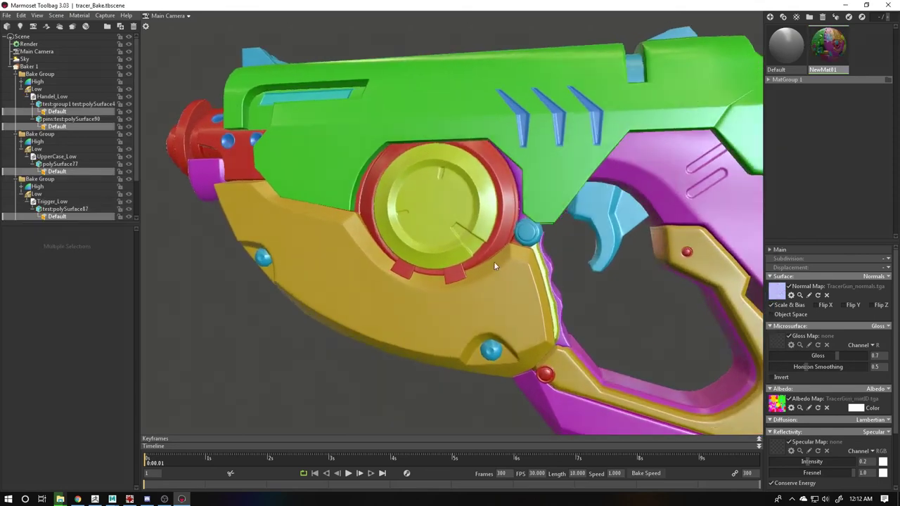
pyautogui.scroll(2, 516, 267)
pyautogui.scroll(-3, 516, 266)
pyautogui.moveTo(516, 267); pyautogui.dragTo(765, 292)
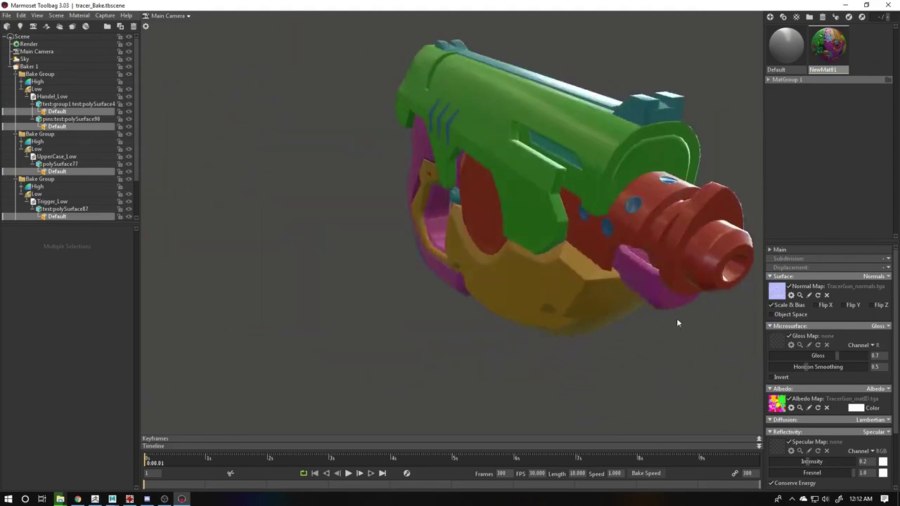
pyautogui.moveTo(611, 281)
pyautogui.mouseDown()
pyautogui.moveTo(483, 247)
pyautogui.moveTo(560, 240)
pyautogui.moveTo(468, 242)
pyautogui.moveTo(478, 229)
pyautogui.moveTo(442, 218)
pyautogui.moveTo(551, 246)
pyautogui.moveTo(662, 310)
pyautogui.moveTo(471, 271)
pyautogui.mouseUp()
pyautogui.scroll(-3, 560, 240)
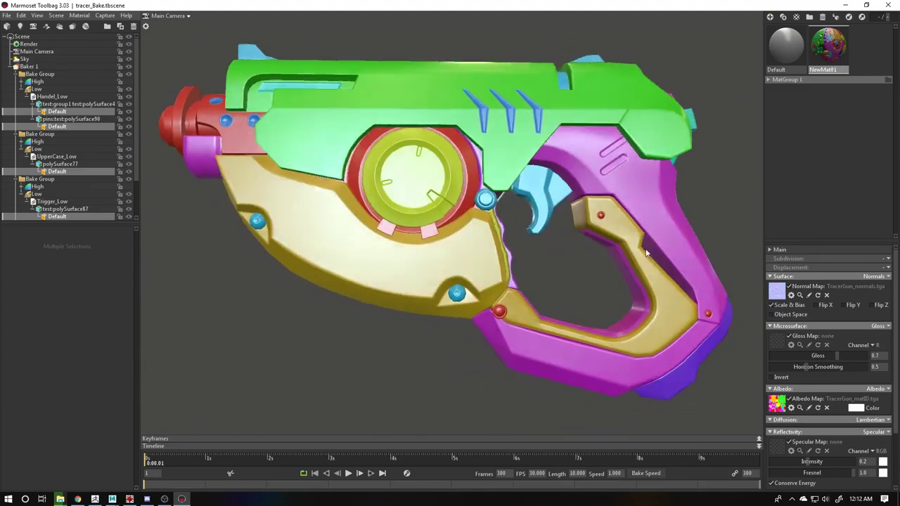
pyautogui.scroll(3, 662, 309)
pyautogui.scroll(2, 470, 281)
pyautogui.scroll(2, 546, 301)
pyautogui.scroll(1, 596, 326)
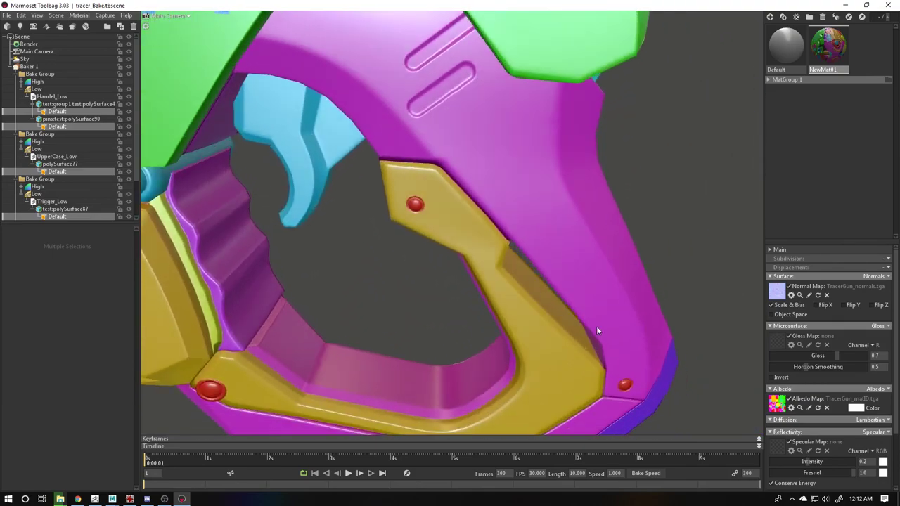
pyautogui.scroll(1, 627, 358)
pyautogui.scroll(1, 633, 364)
pyautogui.scroll(1, 633, 344)
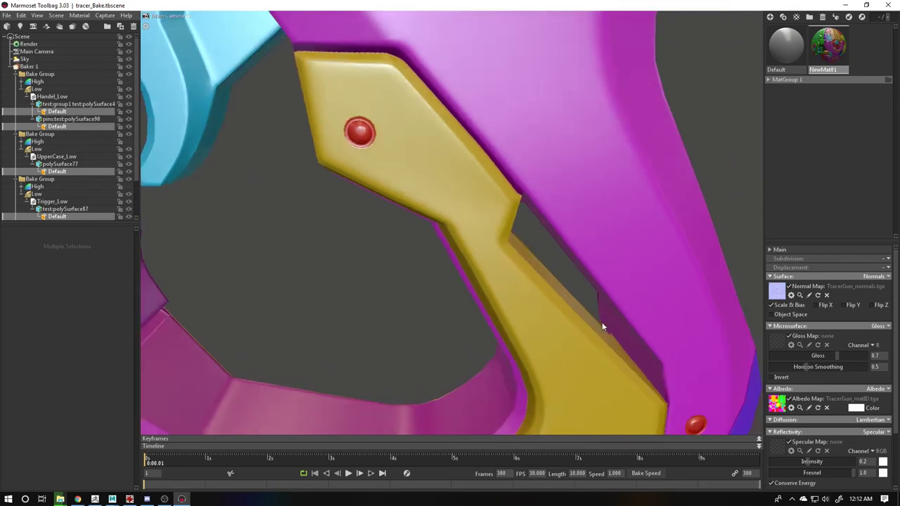
pyautogui.scroll(1, 591, 318)
# Step: Frame the whole gun on the handle's low-poly mesh and view it from the front-left
pyautogui.click(631, 297)
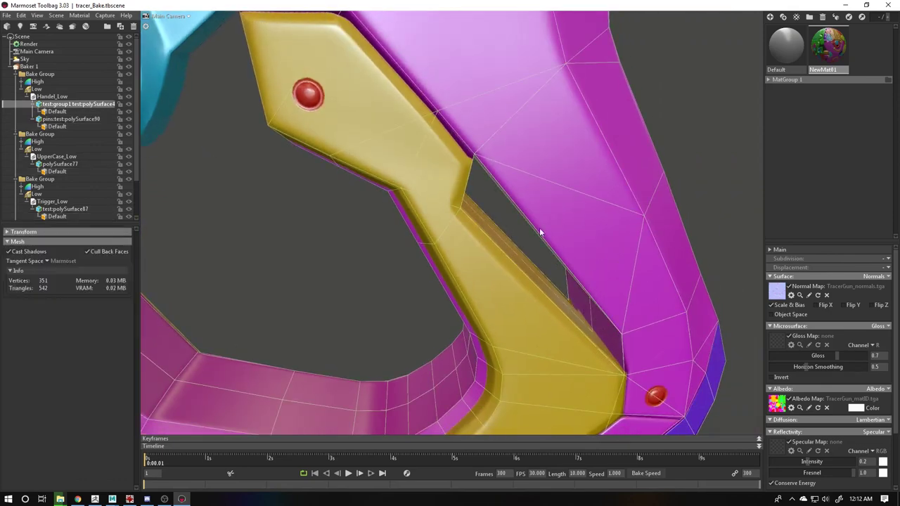
pyautogui.press('f')
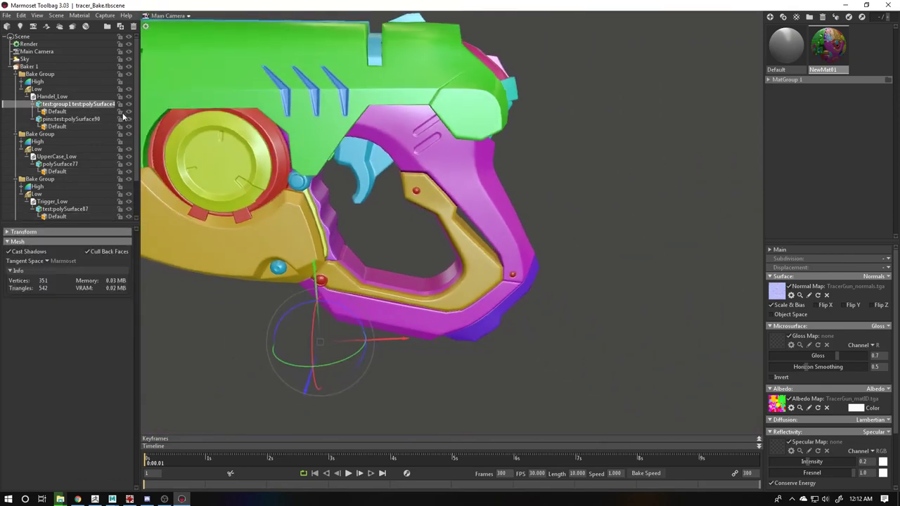
pyautogui.moveTo(404, 202)
pyautogui.mouseDown()
pyautogui.moveTo(232, 268)
pyautogui.moveTo(326, 216)
pyautogui.moveTo(393, 221)
pyautogui.mouseUp()
pyautogui.click(308, 280)
# Step: Select Baker 1, switch its map from Material ID to Ambient Occlusion at 4096 × 4096, and bake
pyautogui.click(28, 66)
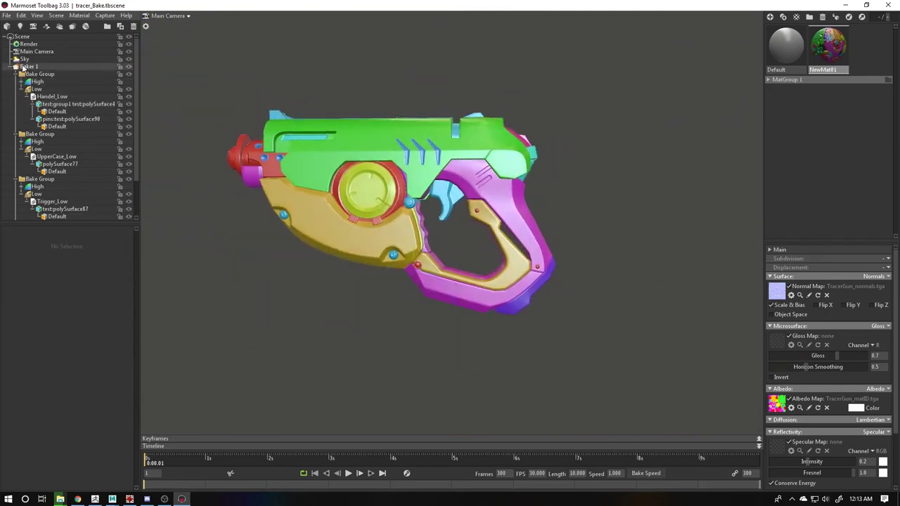
pyautogui.click(16, 67)
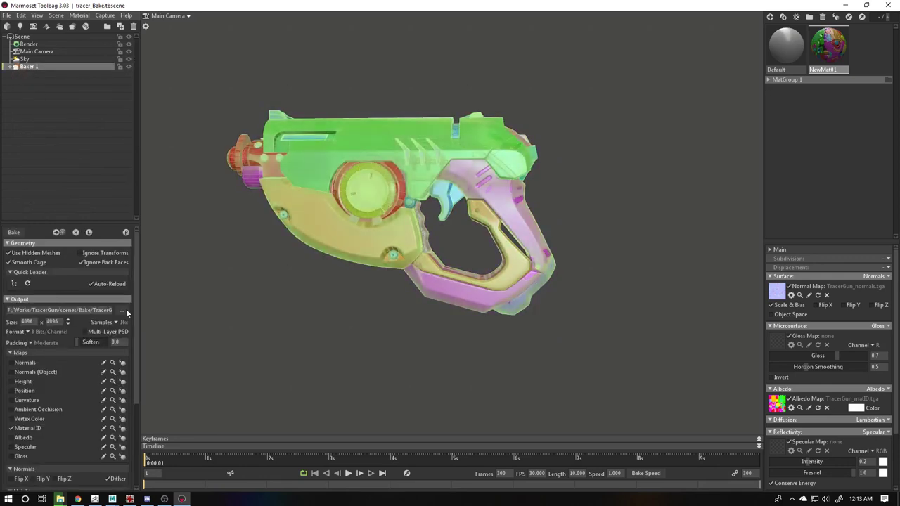
pyautogui.click(214, 335)
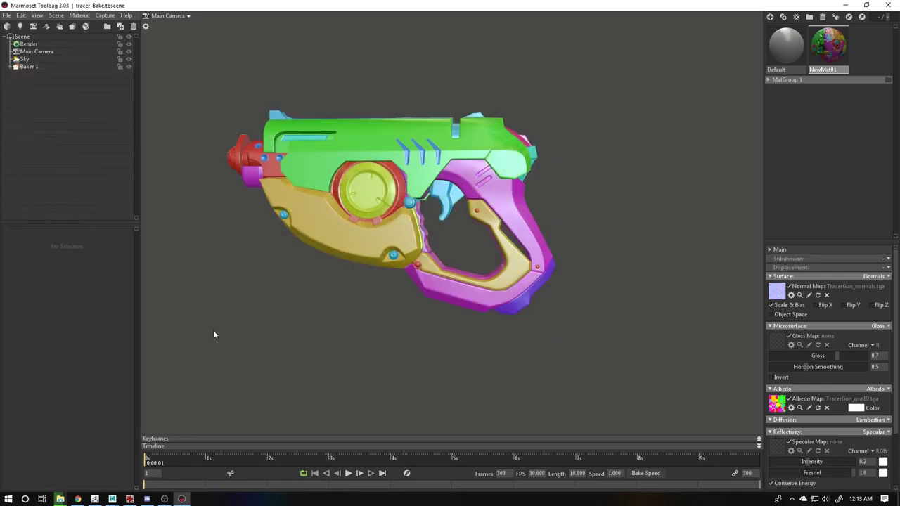
pyautogui.click(27, 66)
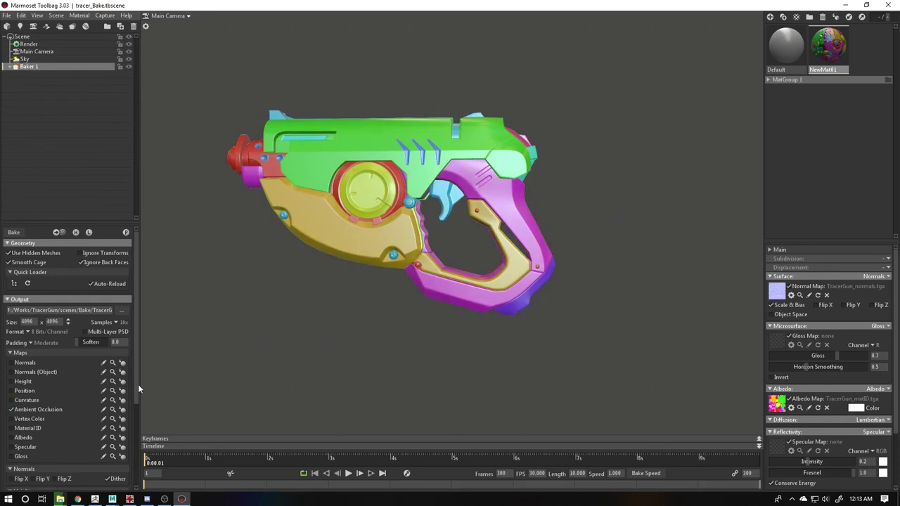
pyautogui.scroll(-1, 103, 345)
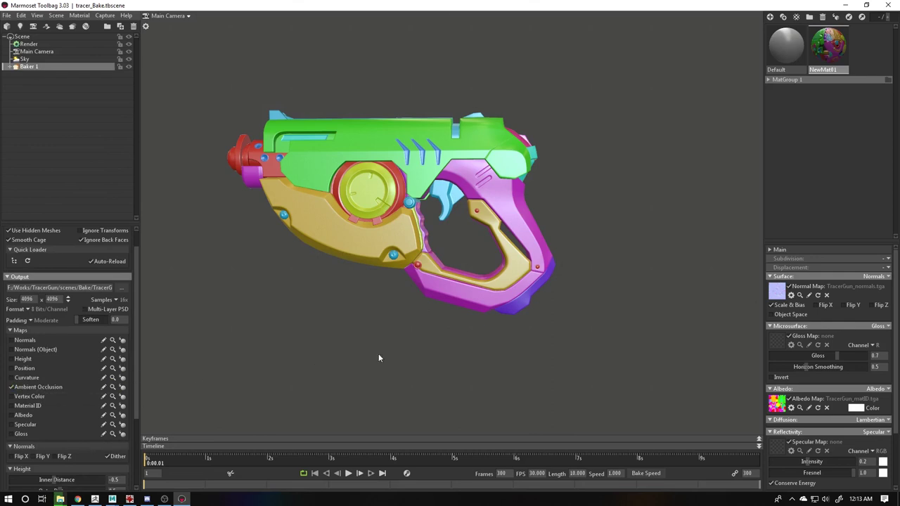
pyautogui.scroll(1, 26, 266)
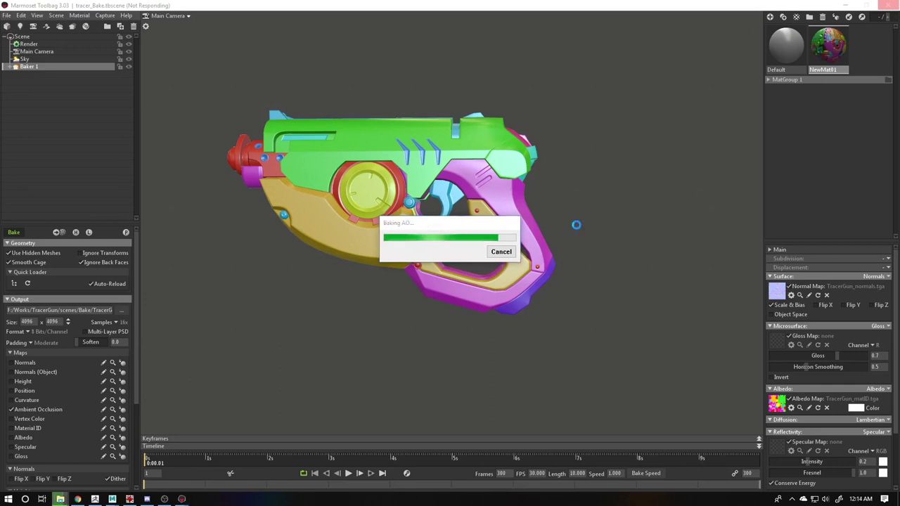
pyautogui.moveTo(672, 187)
pyautogui.mouseDown()
pyautogui.moveTo(485, 164)
pyautogui.moveTo(694, 237)
pyautogui.mouseUp()
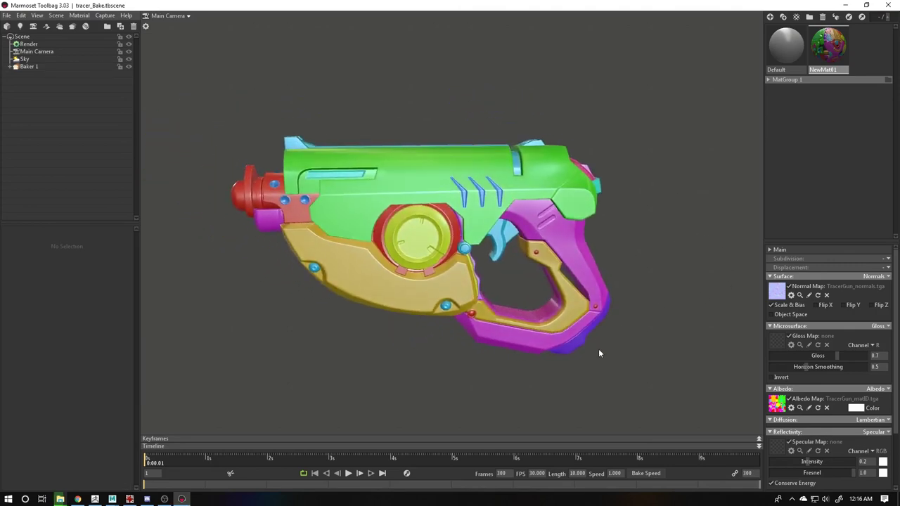
# Step: Preview Baker 1's ambient occlusion on the gun and orbit to inspect its contact shadows
pyautogui.click(29, 66)
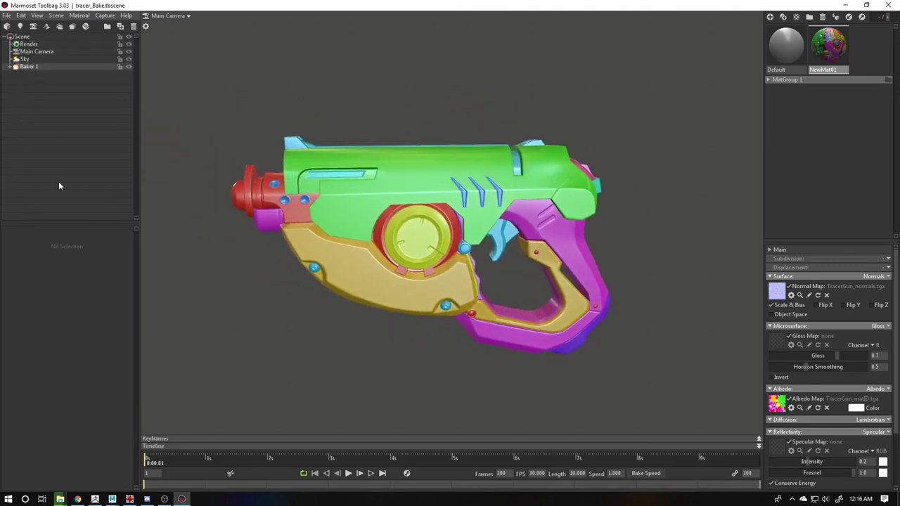
pyautogui.click(123, 409)
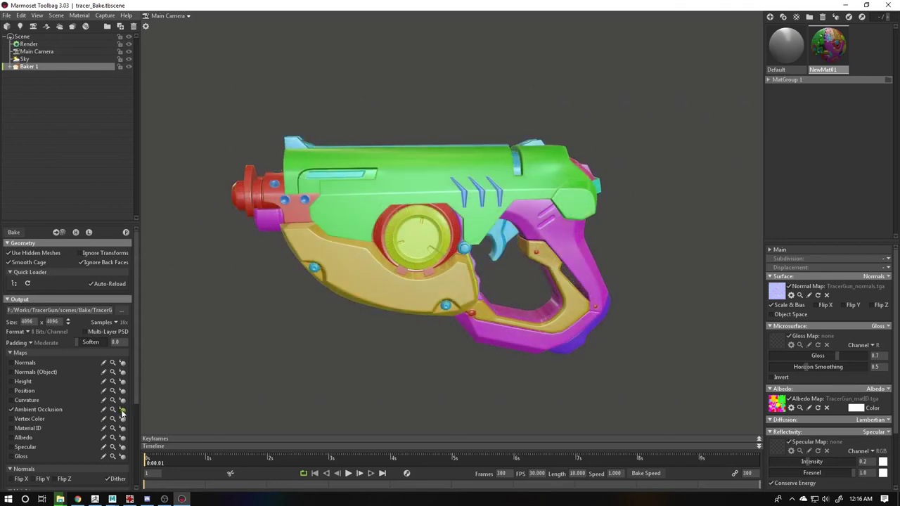
pyautogui.moveTo(419, 334)
pyautogui.mouseDown()
pyautogui.moveTo(444, 316)
pyautogui.moveTo(116, 414)
pyautogui.mouseUp()
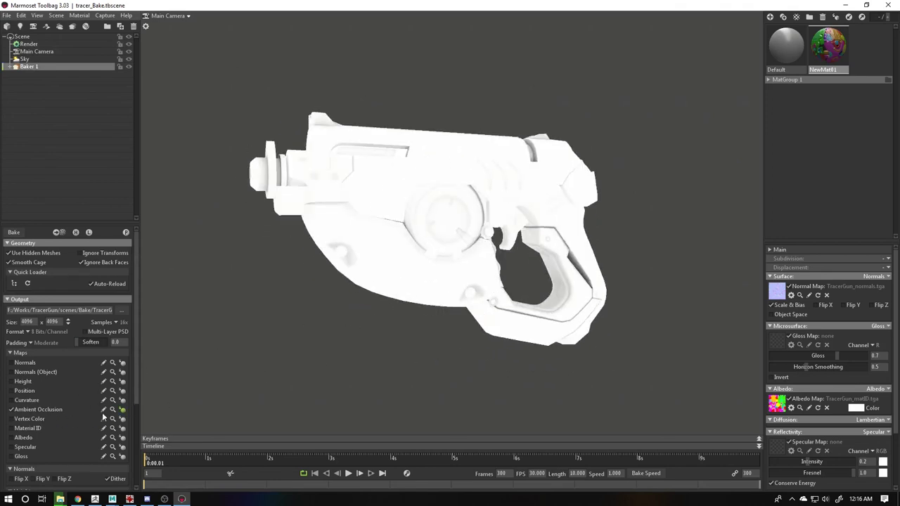
pyautogui.moveTo(366, 309); pyautogui.dragTo(400, 314)
pyautogui.scroll(2, 373, 303)
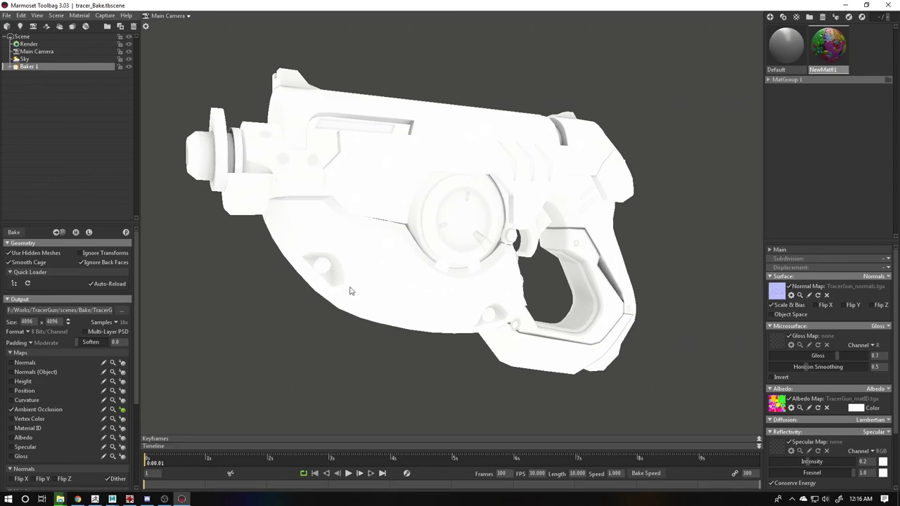
pyautogui.moveTo(350, 289)
pyautogui.mouseDown()
pyautogui.moveTo(306, 346)
pyautogui.moveTo(540, 320)
pyautogui.moveTo(526, 251)
pyautogui.moveTo(546, 275)
pyautogui.moveTo(445, 282)
pyautogui.moveTo(327, 265)
pyautogui.moveTo(356, 274)
pyautogui.moveTo(322, 285)
pyautogui.moveTo(316, 309)
pyautogui.moveTo(460, 315)
pyautogui.moveTo(485, 306)
pyautogui.moveTo(502, 275)
pyautogui.moveTo(351, 295)
pyautogui.moveTo(344, 350)
pyautogui.moveTo(331, 316)
pyautogui.moveTo(360, 299)
pyautogui.moveTo(654, 278)
pyautogui.moveTo(493, 288)
pyautogui.moveTo(663, 290)
pyautogui.moveTo(443, 246)
pyautogui.moveTo(697, 264)
pyautogui.moveTo(754, 223)
pyautogui.moveTo(698, 180)
pyautogui.moveTo(457, 225)
pyautogui.moveTo(341, 296)
pyautogui.moveTo(631, 254)
pyautogui.moveTo(492, 341)
pyautogui.moveTo(336, 296)
pyautogui.moveTo(310, 306)
pyautogui.moveTo(333, 281)
pyautogui.mouseUp()
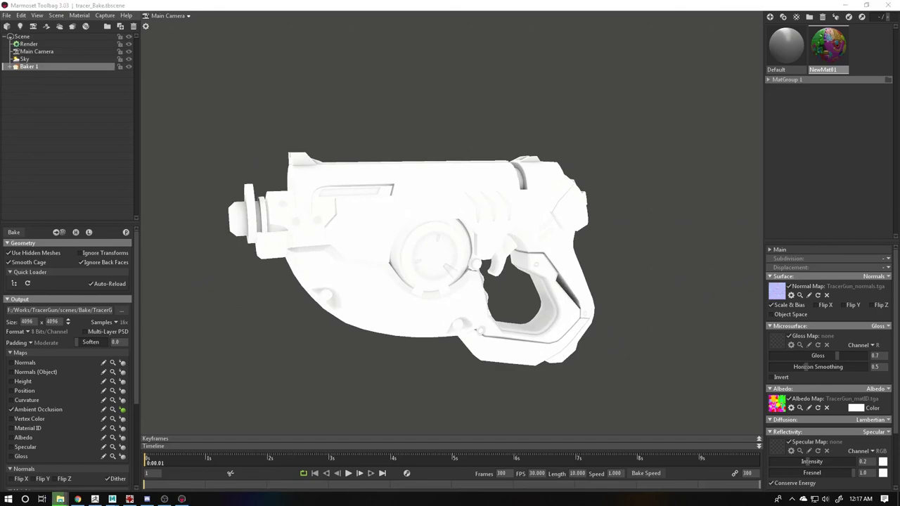
# Step: Open TracerGun_ao.tga in IrfanView, step through matID to the normals map, and restore the window
pyautogui.doubleClick(683, 63)
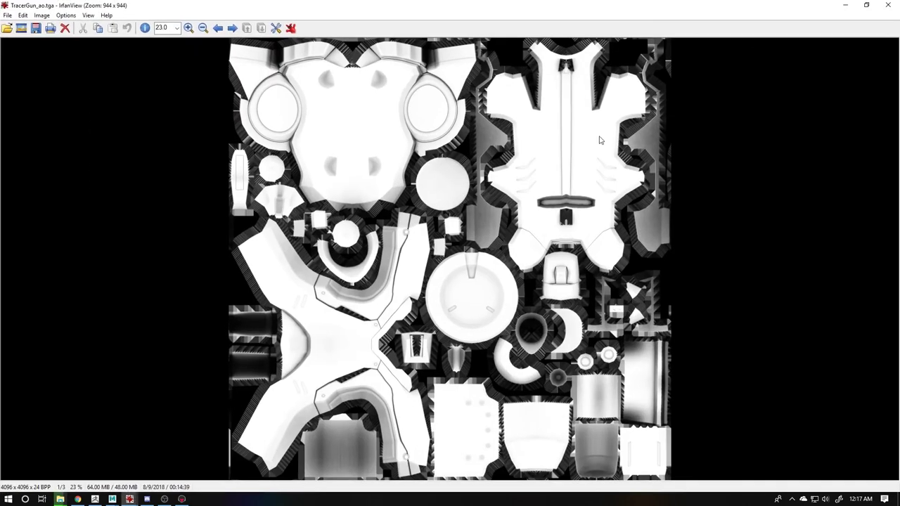
pyautogui.press('space')
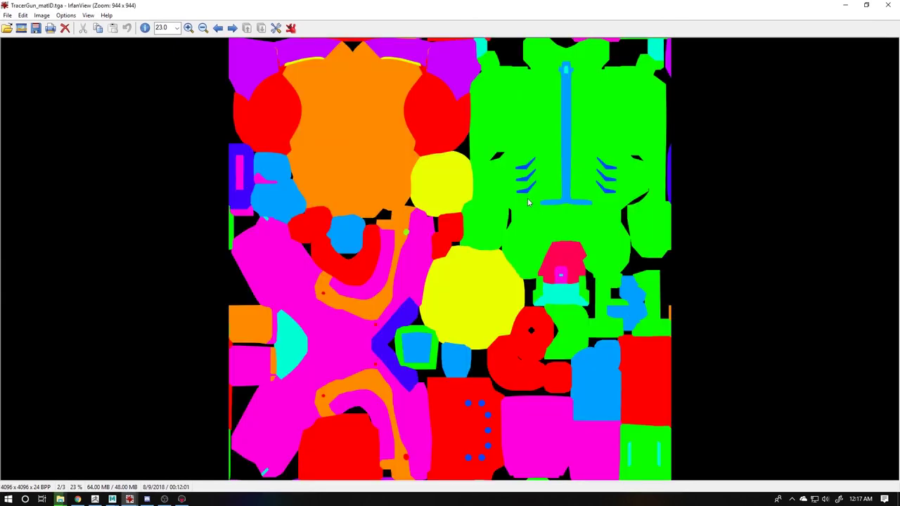
pyautogui.press('space')
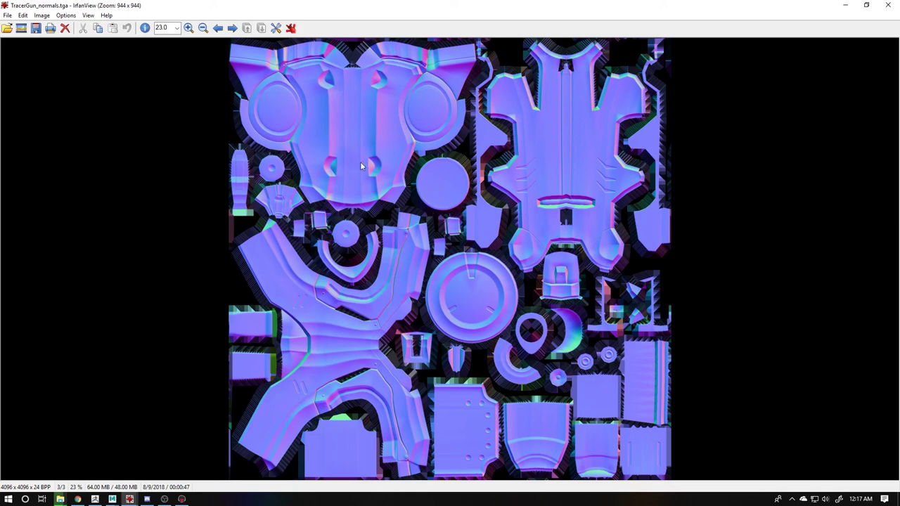
pyautogui.doubleClick(635, 5)
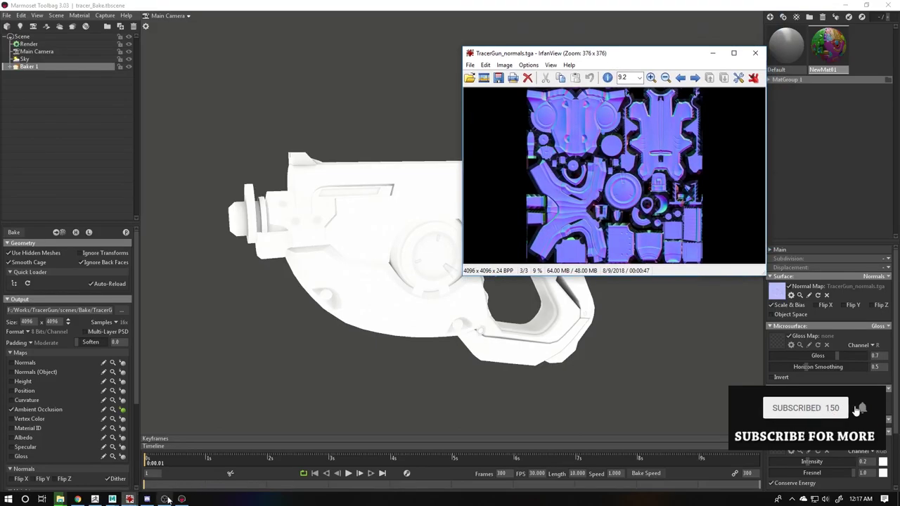